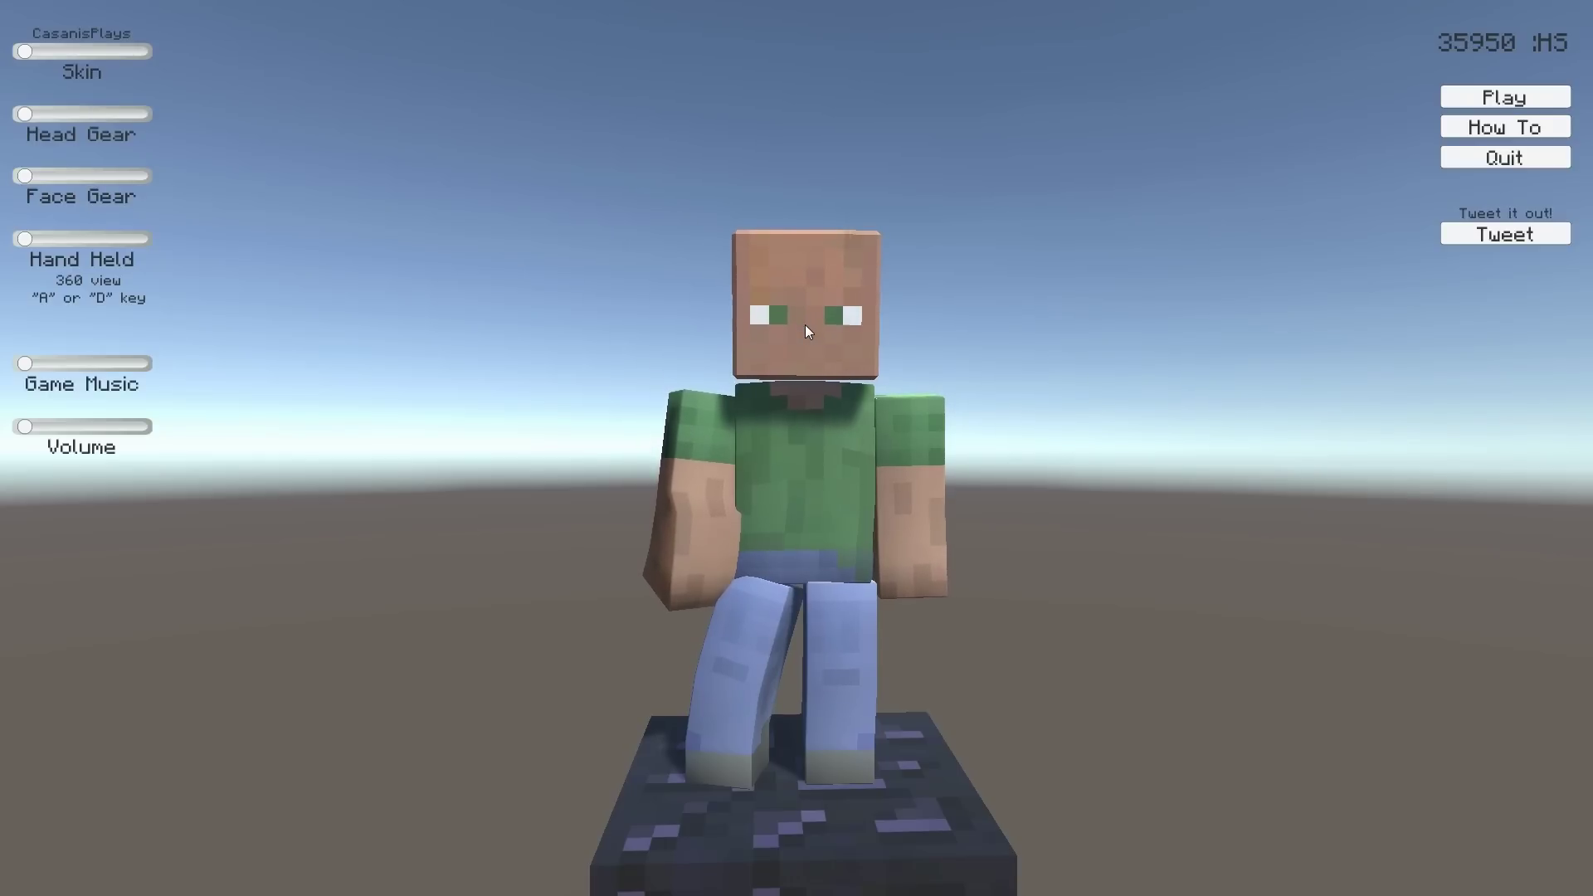
# - Try the finished customization screen by rotating the character and giving it the diamond sword as the hand-held item
pyautogui.moveTo(38, 56)
pyautogui.mouseDown()
pyautogui.moveTo(111, 60)
pyautogui.moveTo(30, 58)
pyautogui.mouseUp()
pyautogui.press('d')
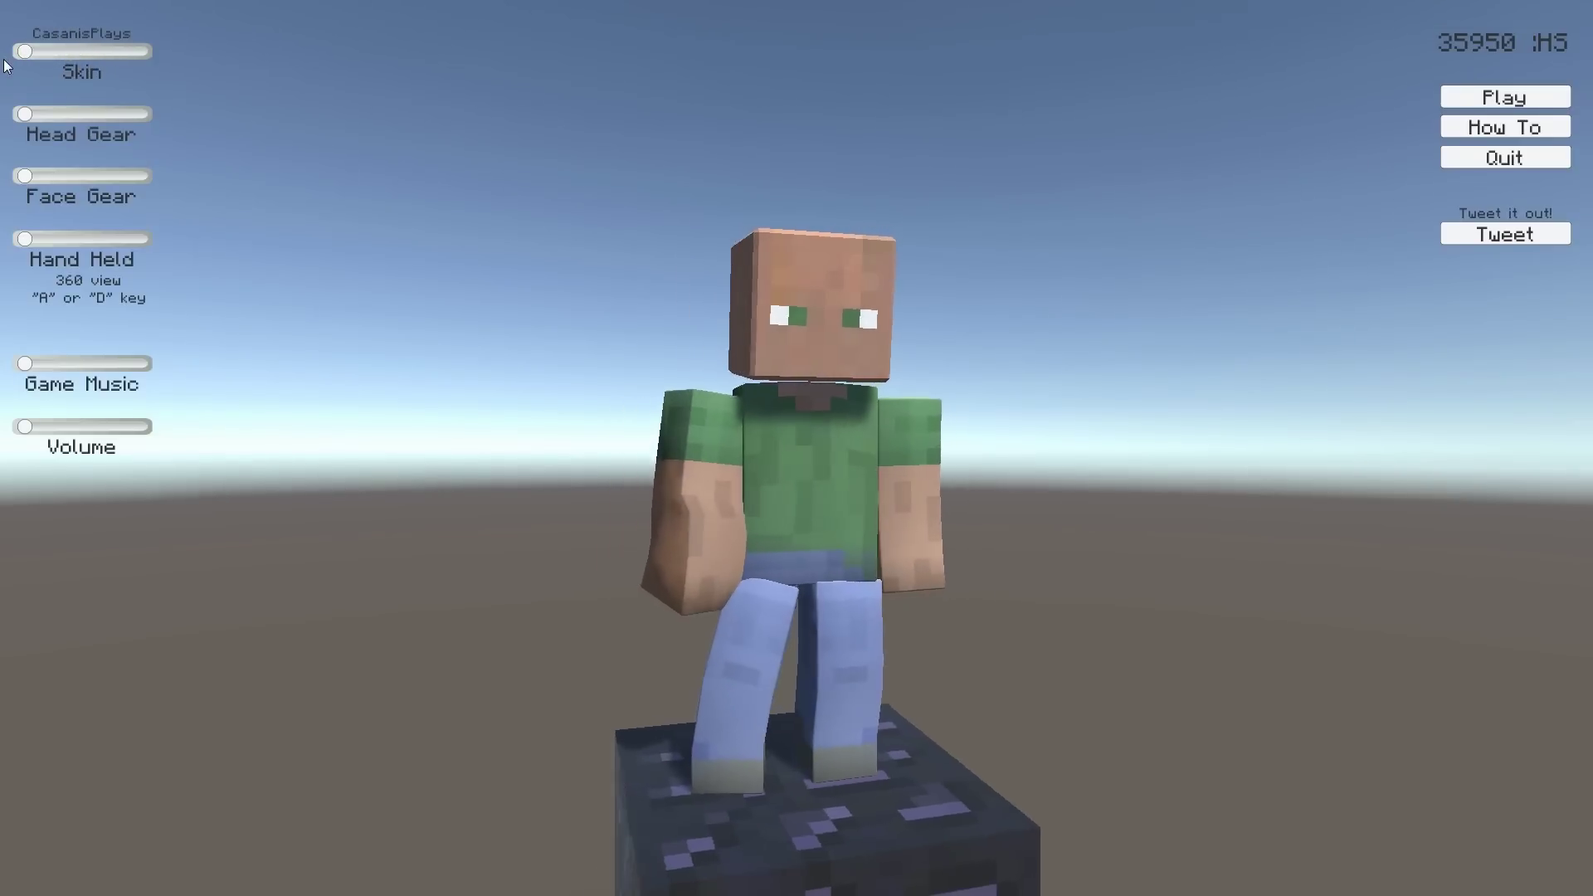
pyautogui.press('a')
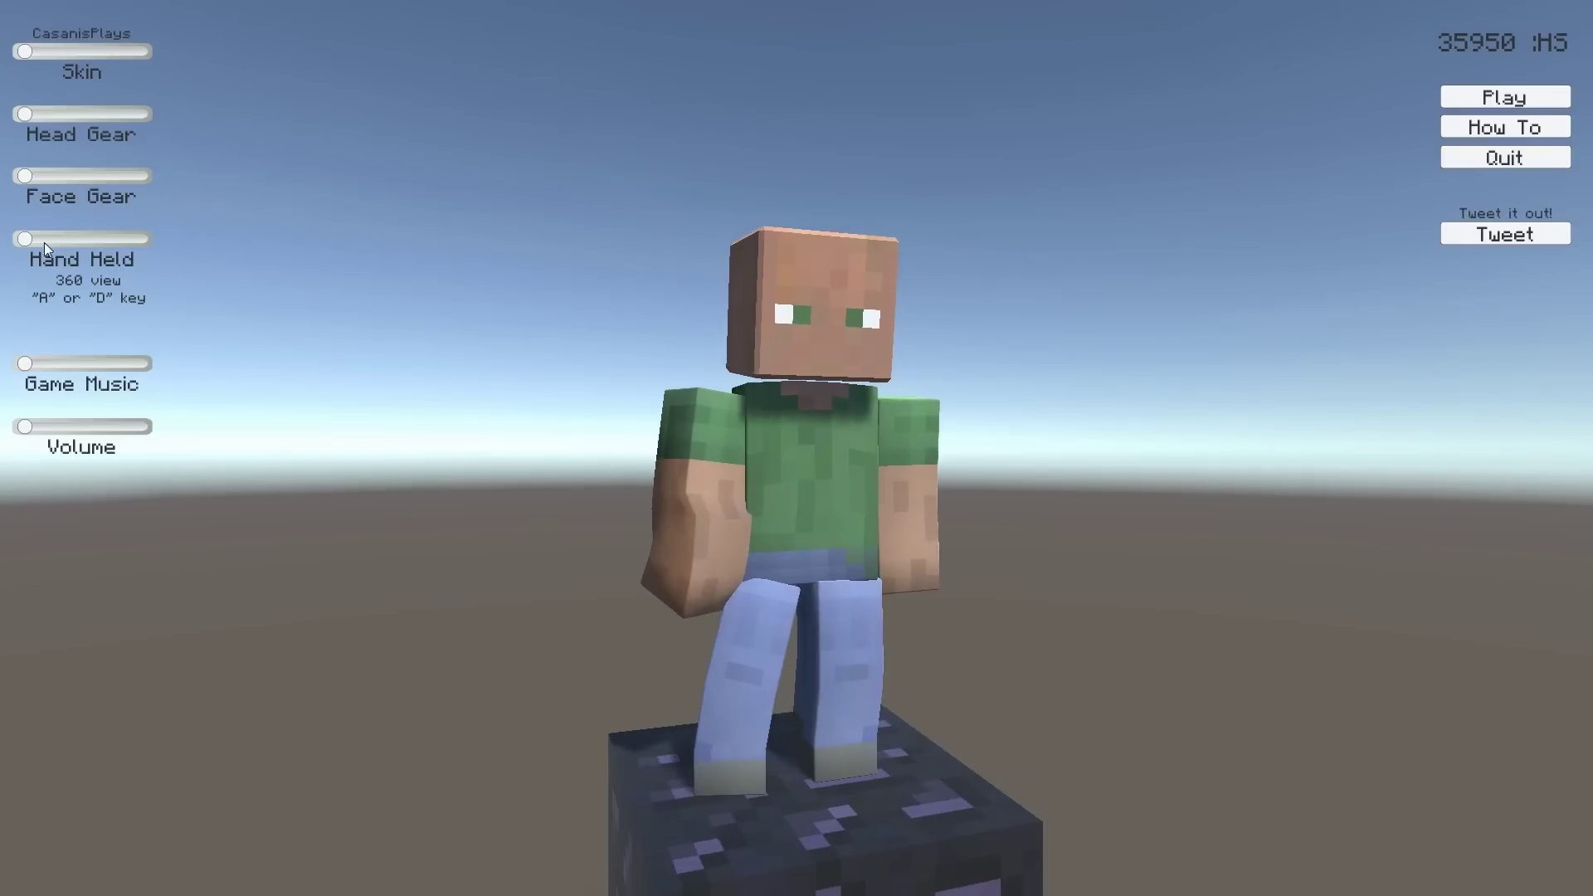
pyautogui.moveTo(25, 240); pyautogui.dragTo(52, 242)
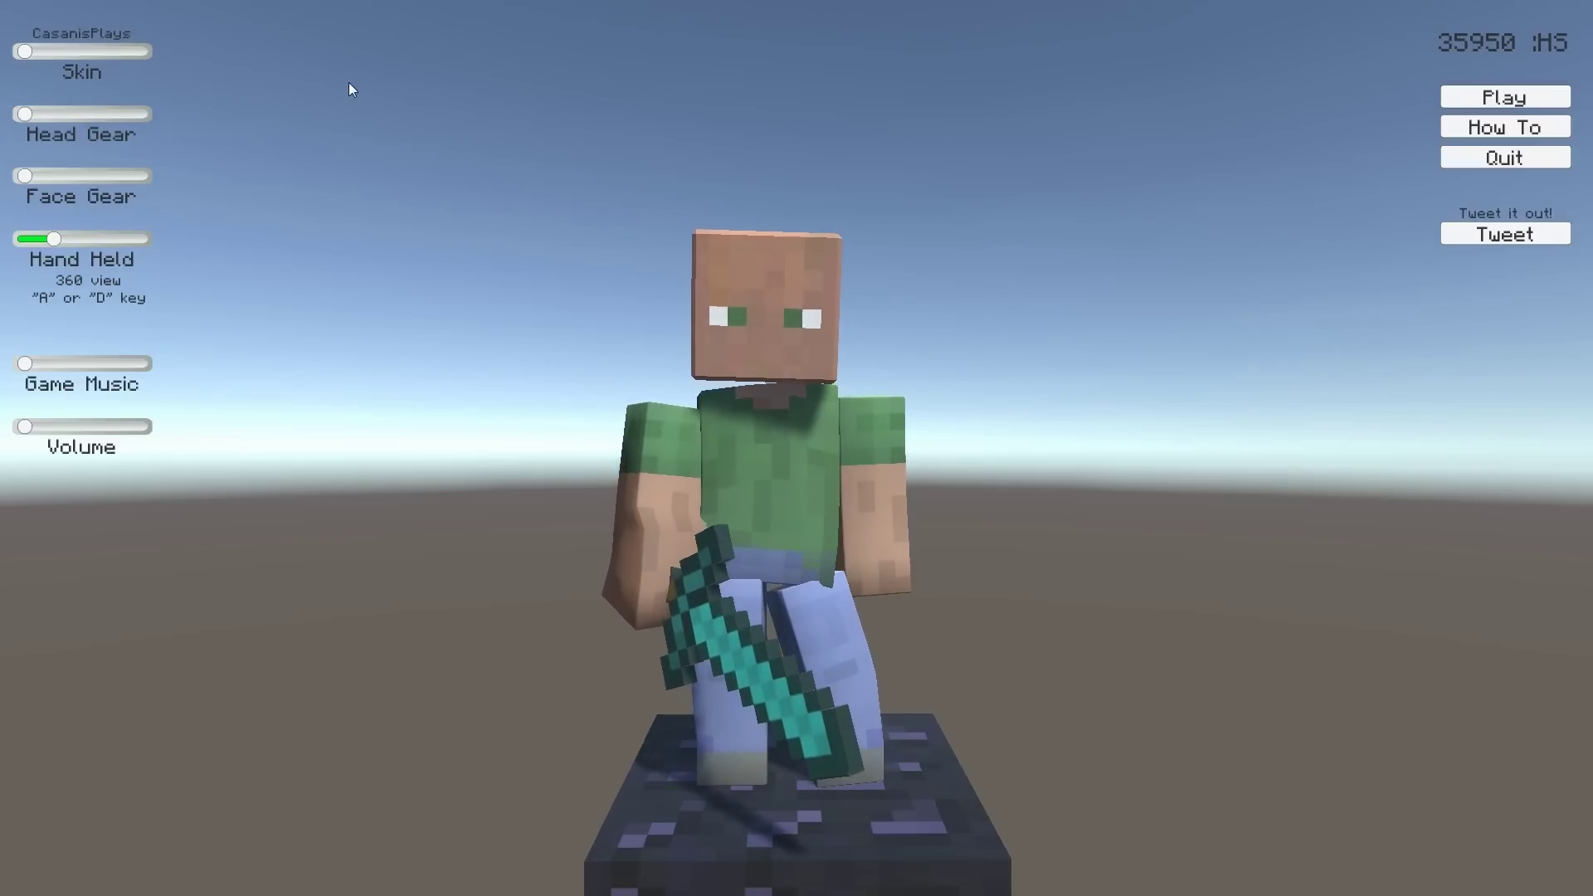
pyautogui.press('d')
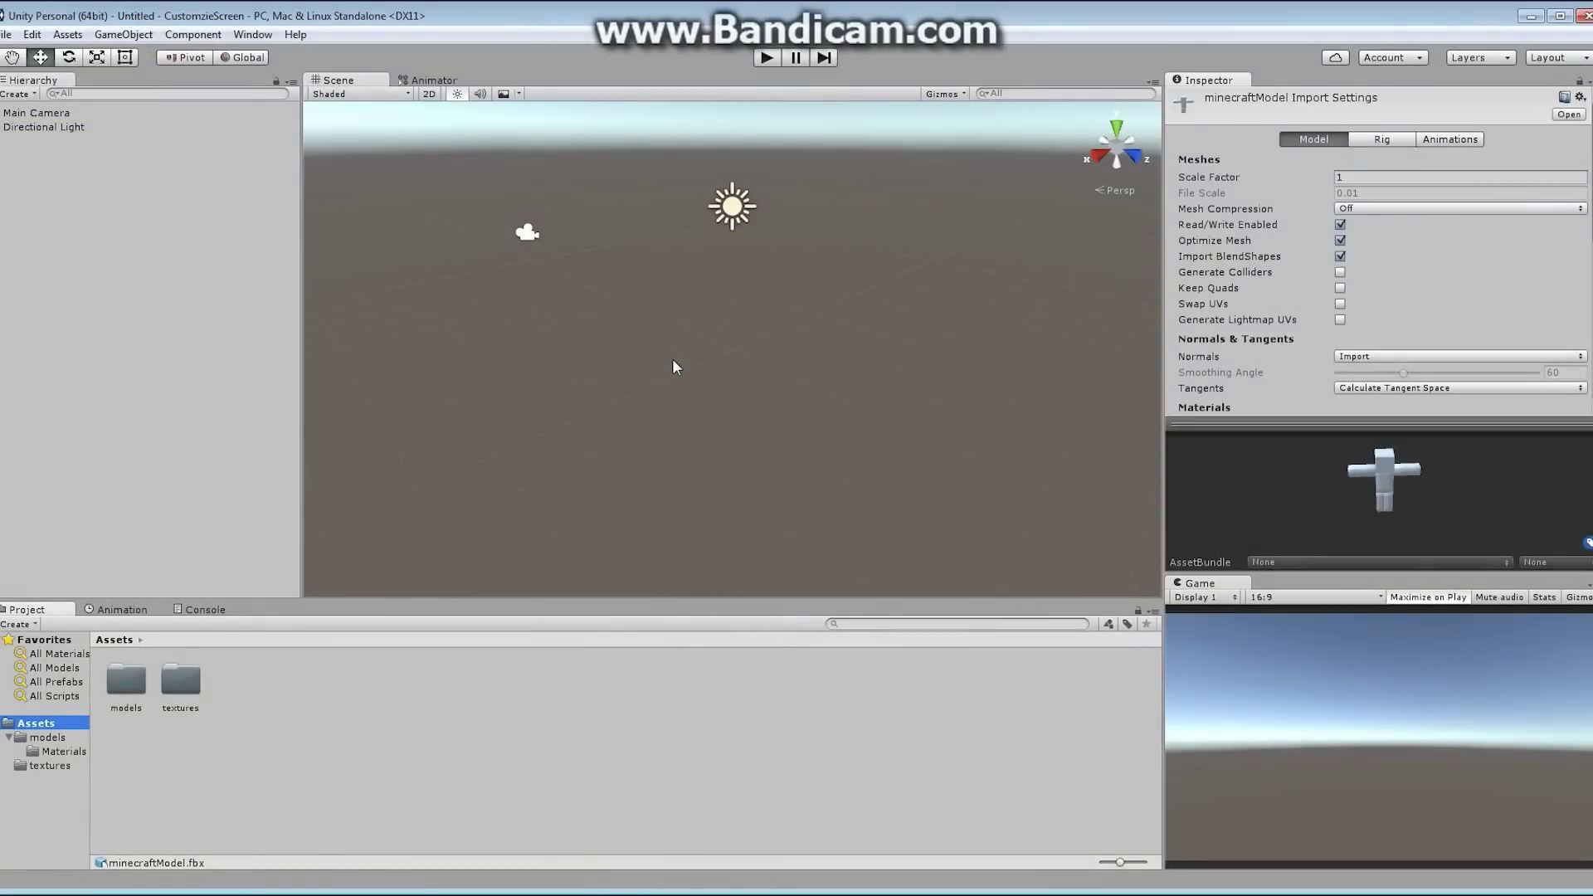
pyautogui.click(499, 713)
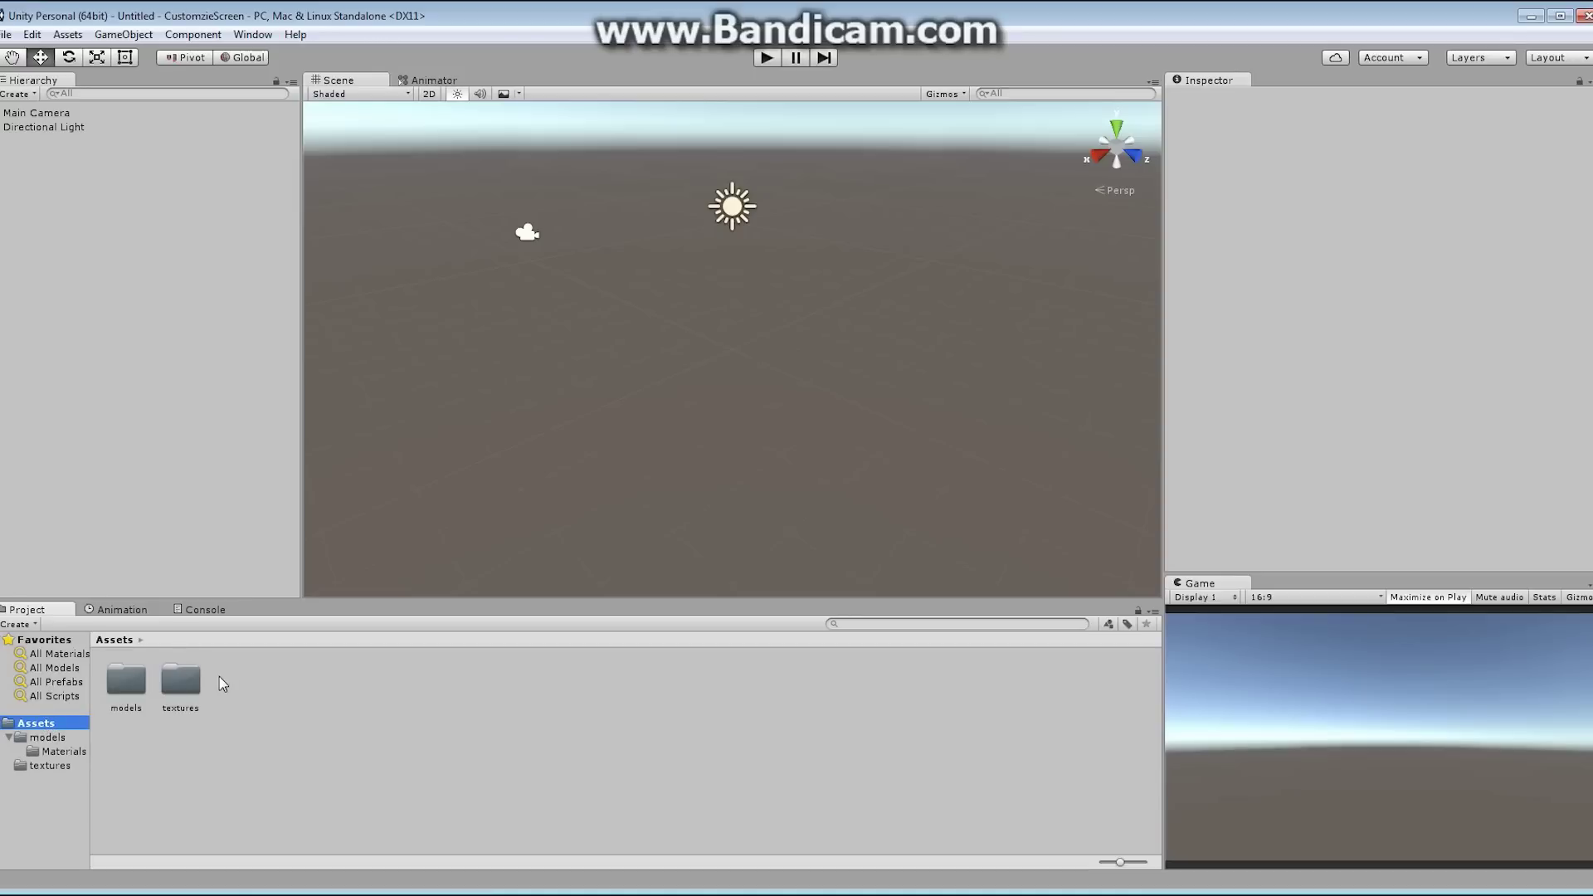
pyautogui.rightClick(292, 694)
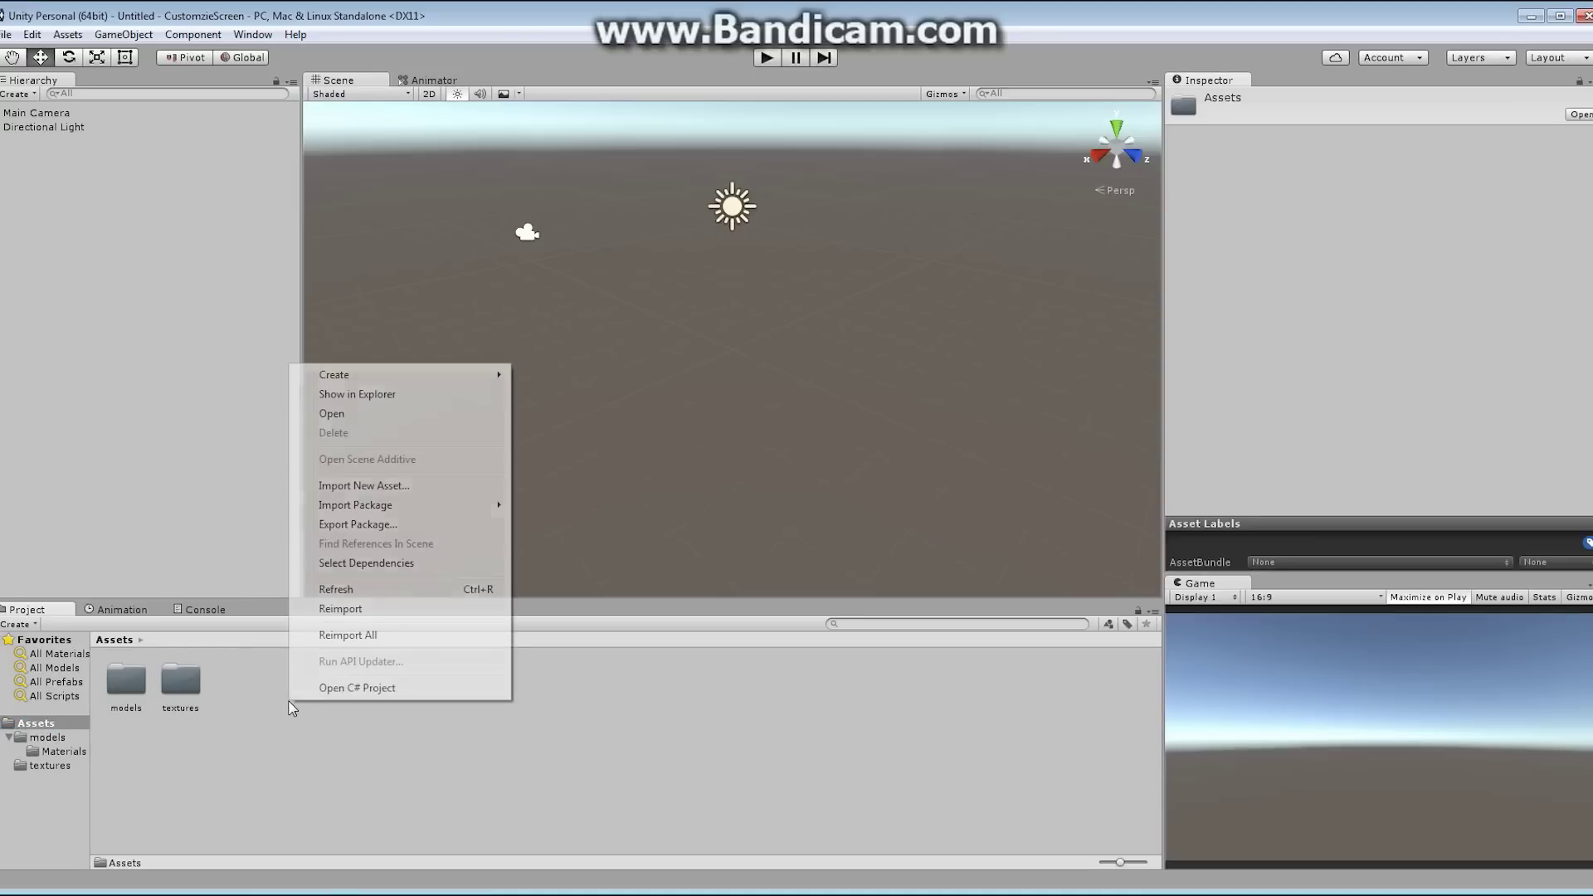
pyautogui.moveTo(373, 375)
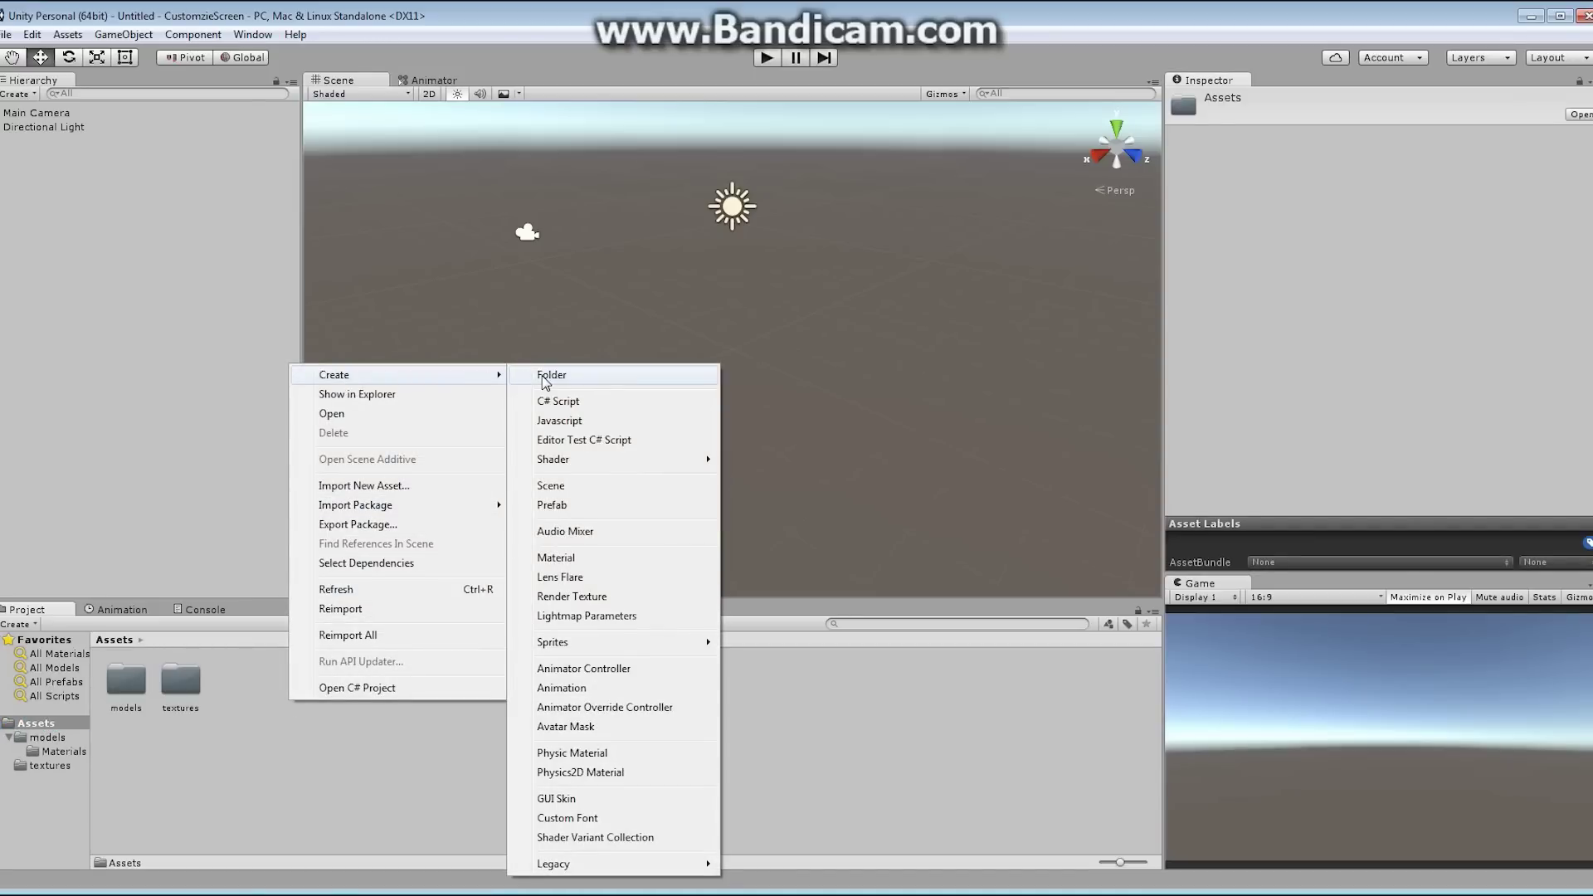
pyautogui.click(317, 805)
pyautogui.click(27, 628)
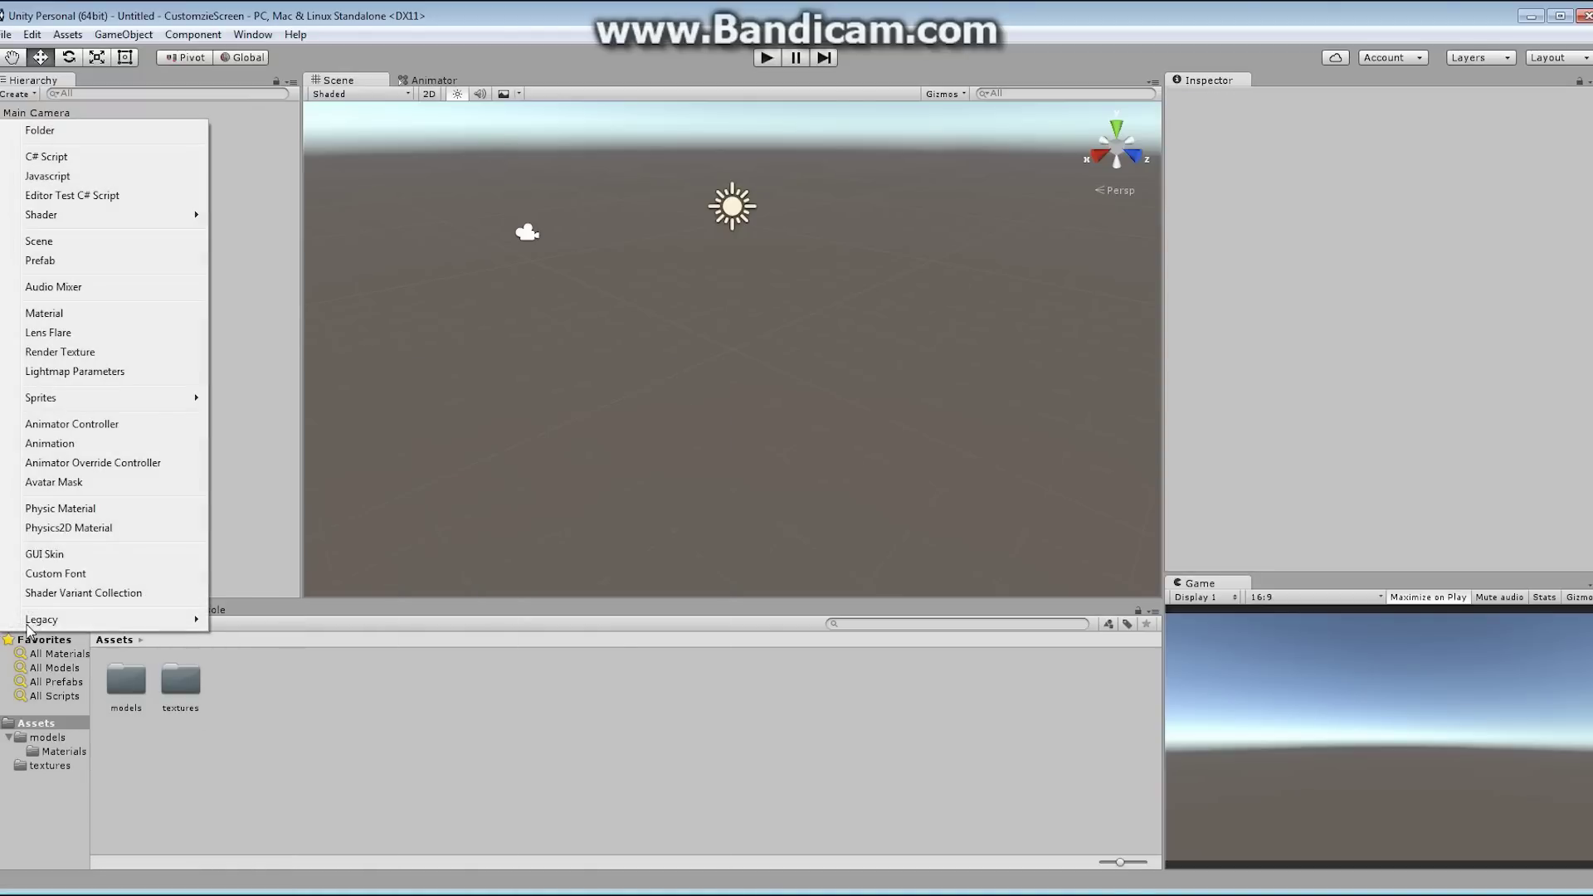
pyautogui.click(384, 738)
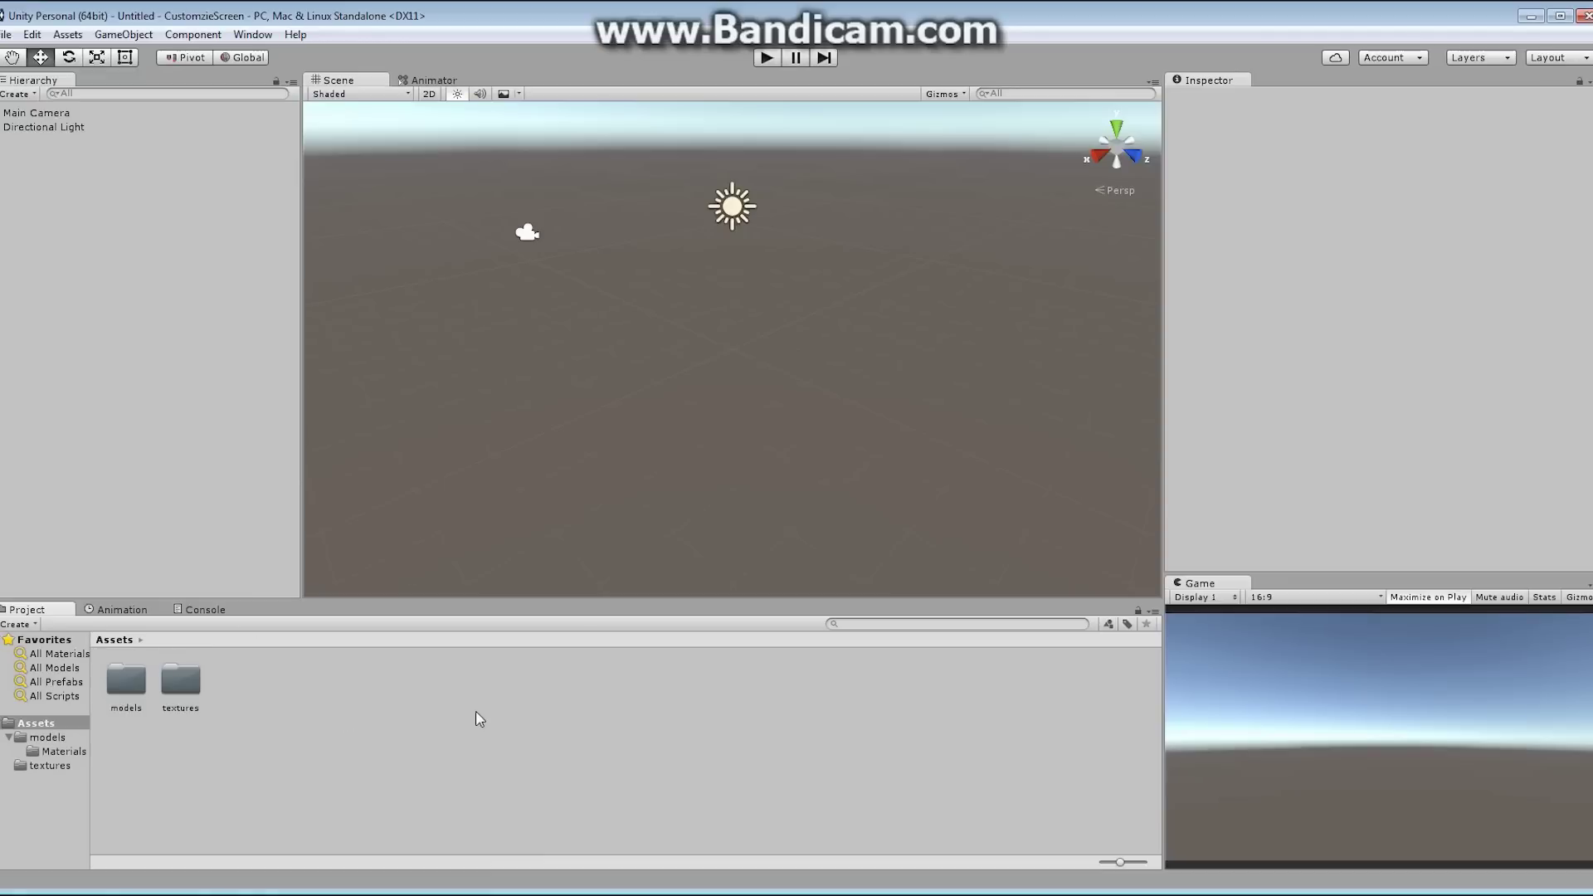
# - Examine the contents of the models and textures folders and the minecraftModel's import settings
pyautogui.doubleClick(121, 677)
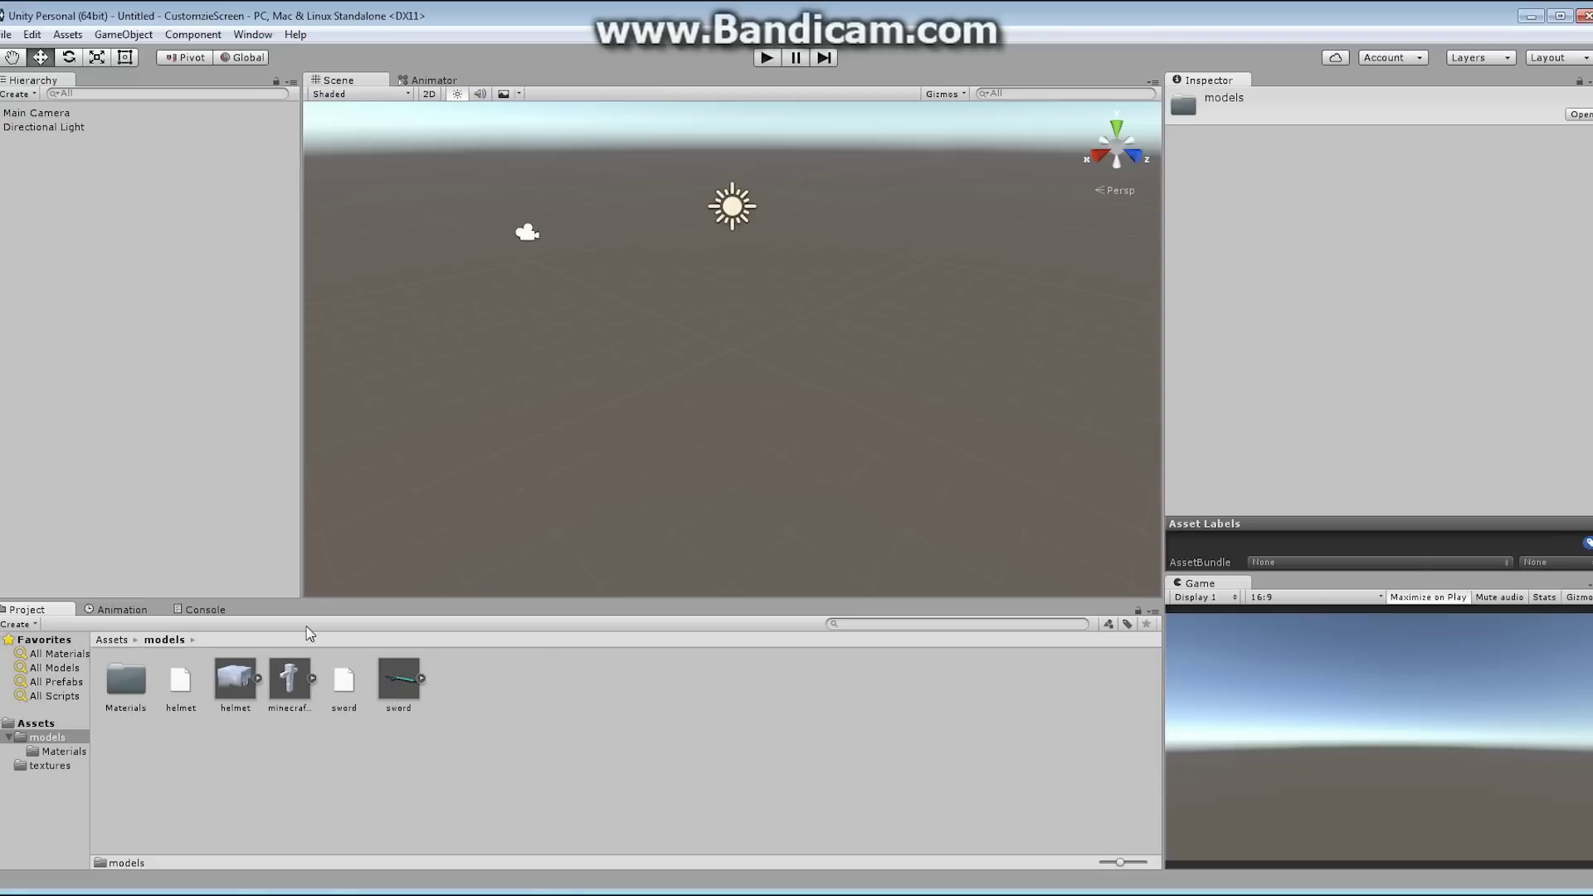
pyautogui.click(111, 639)
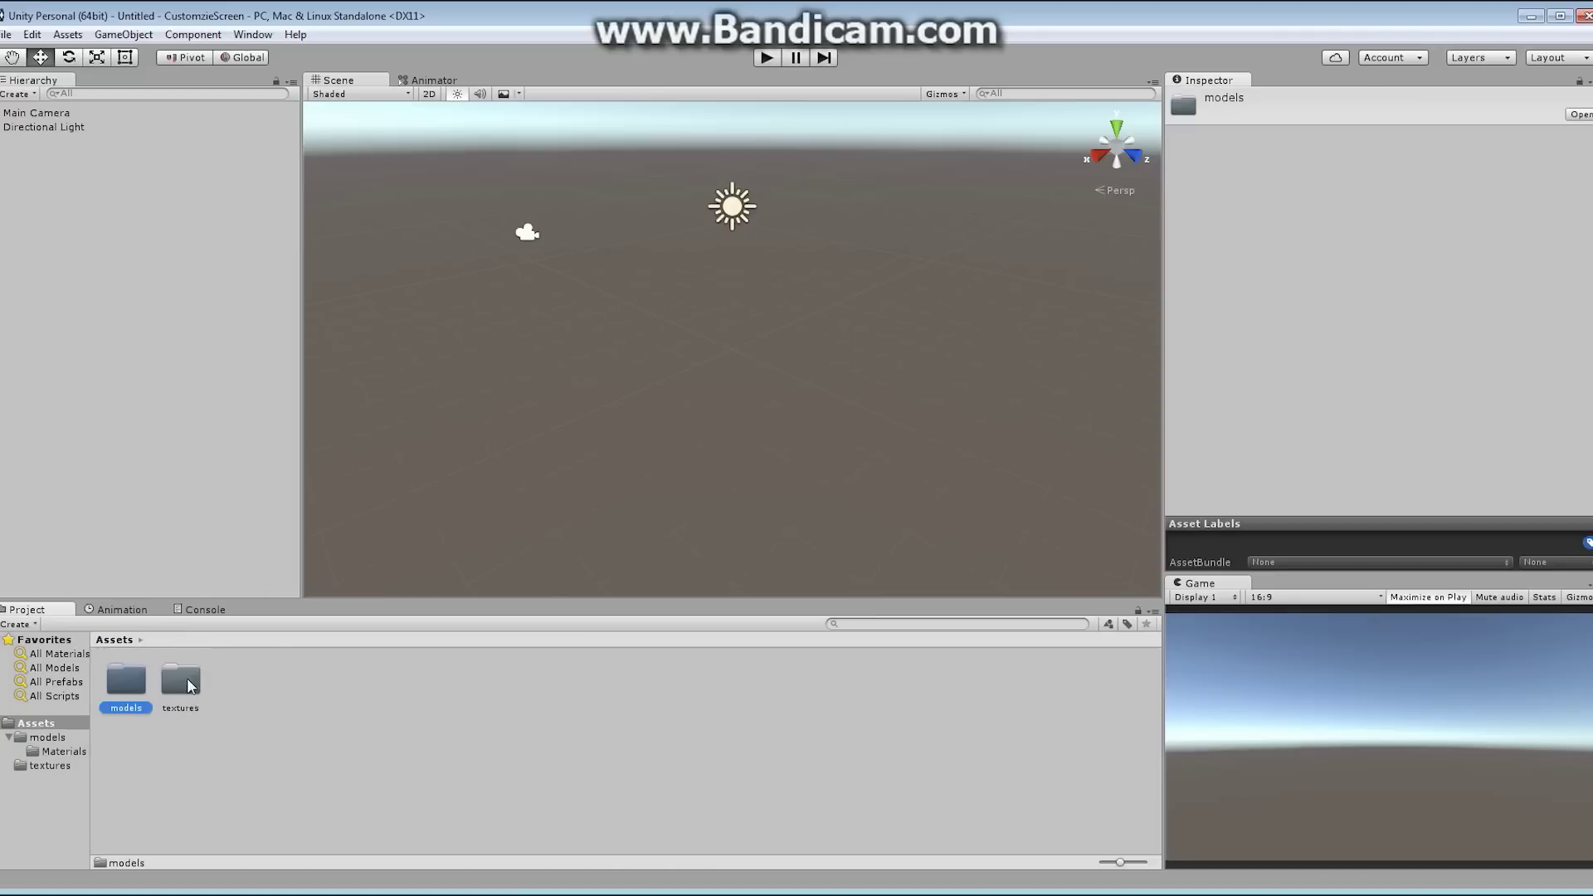
pyautogui.doubleClick(180, 680)
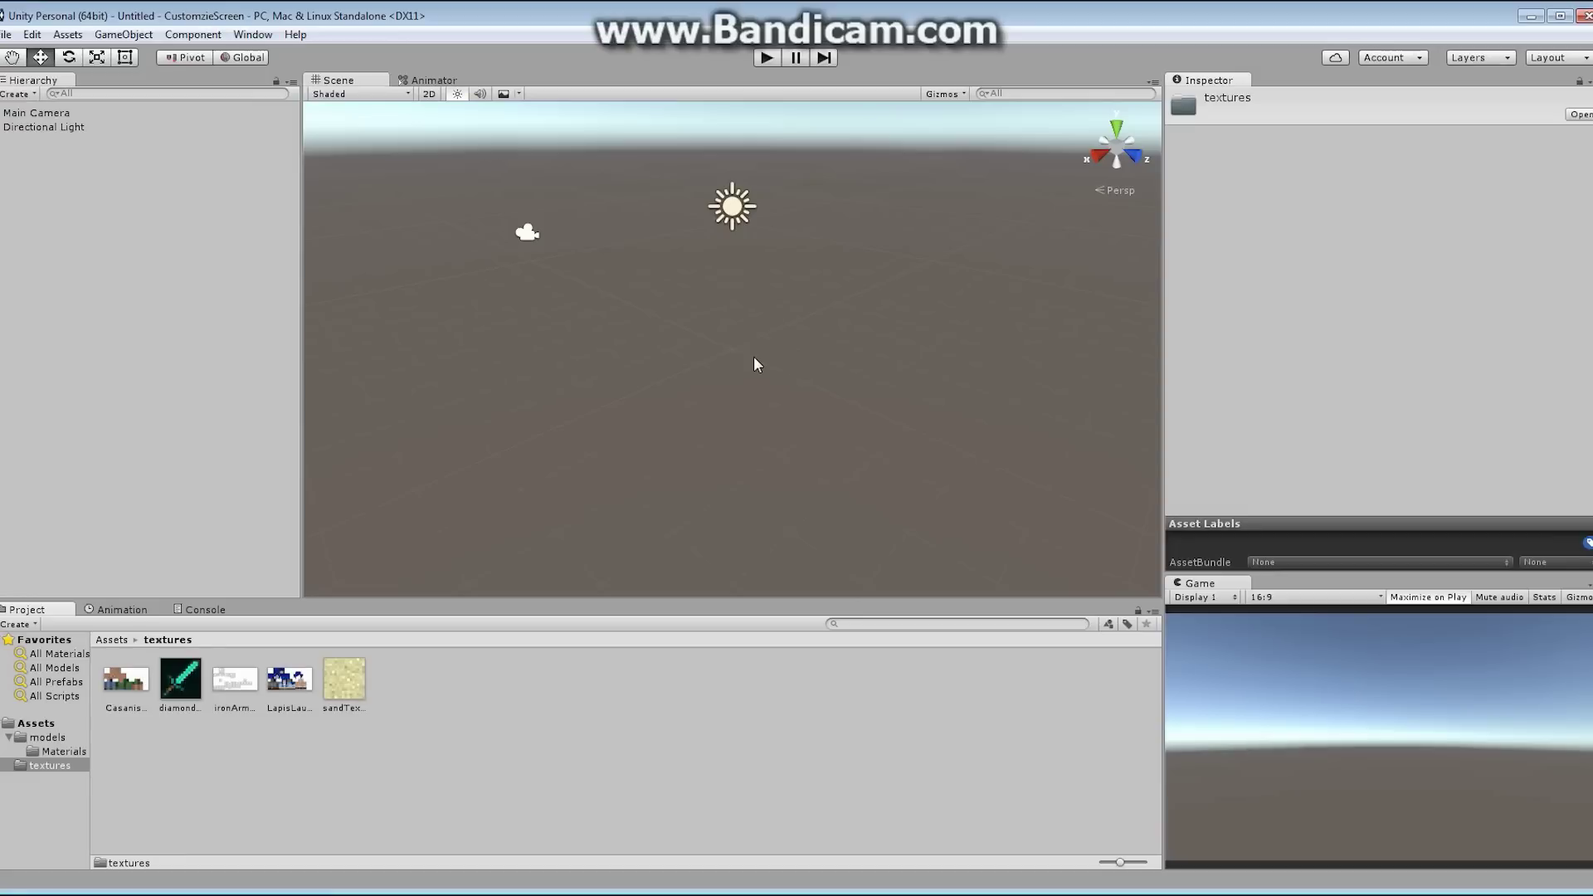
pyautogui.click(56, 737)
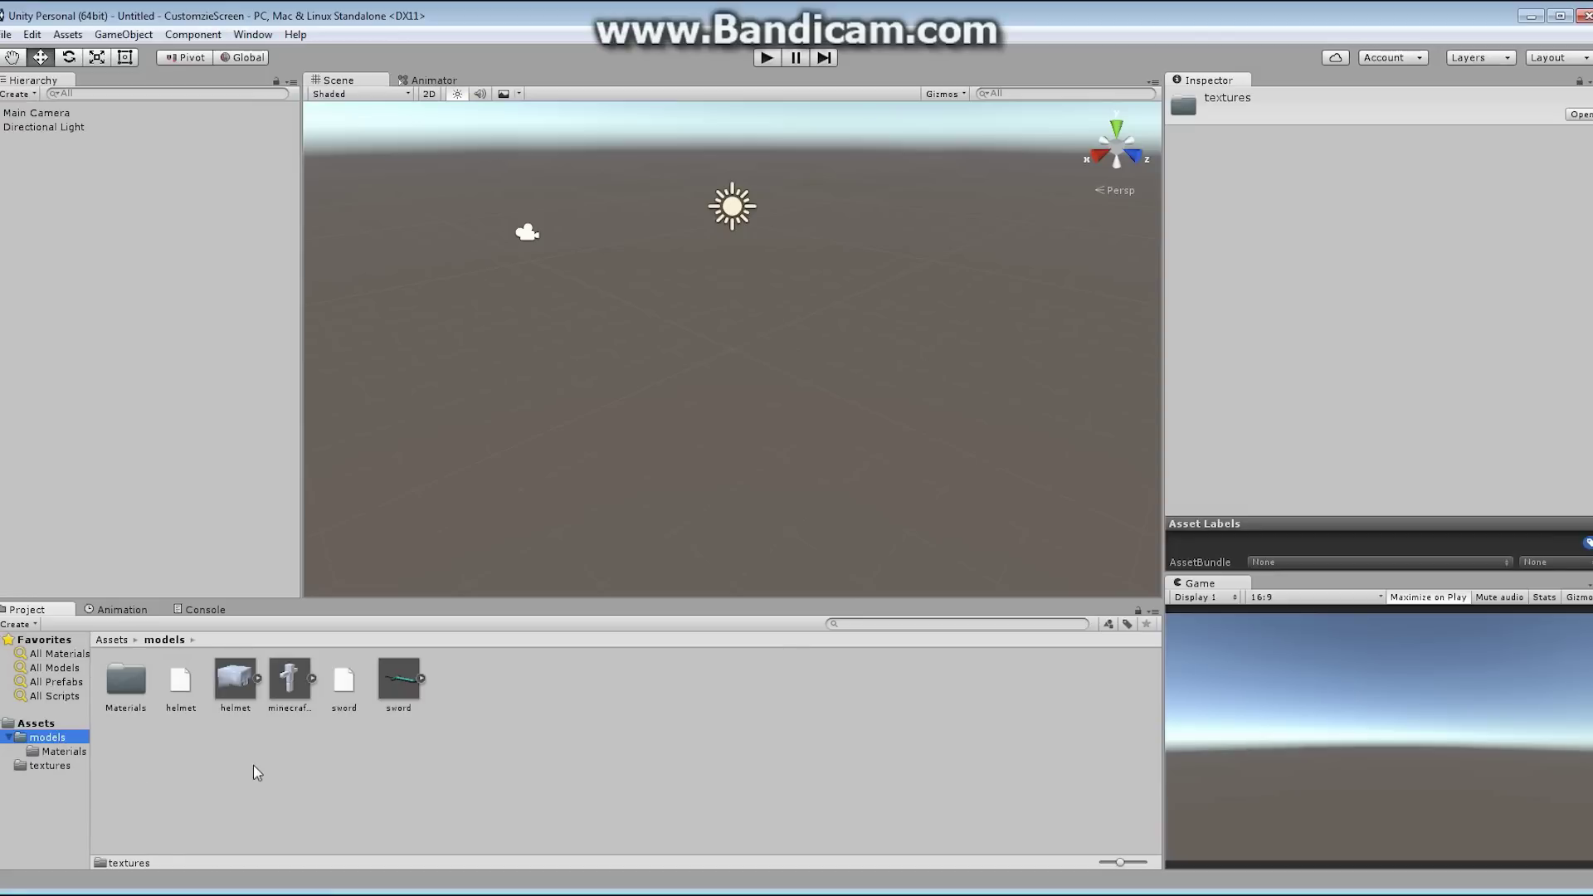
pyautogui.click(301, 689)
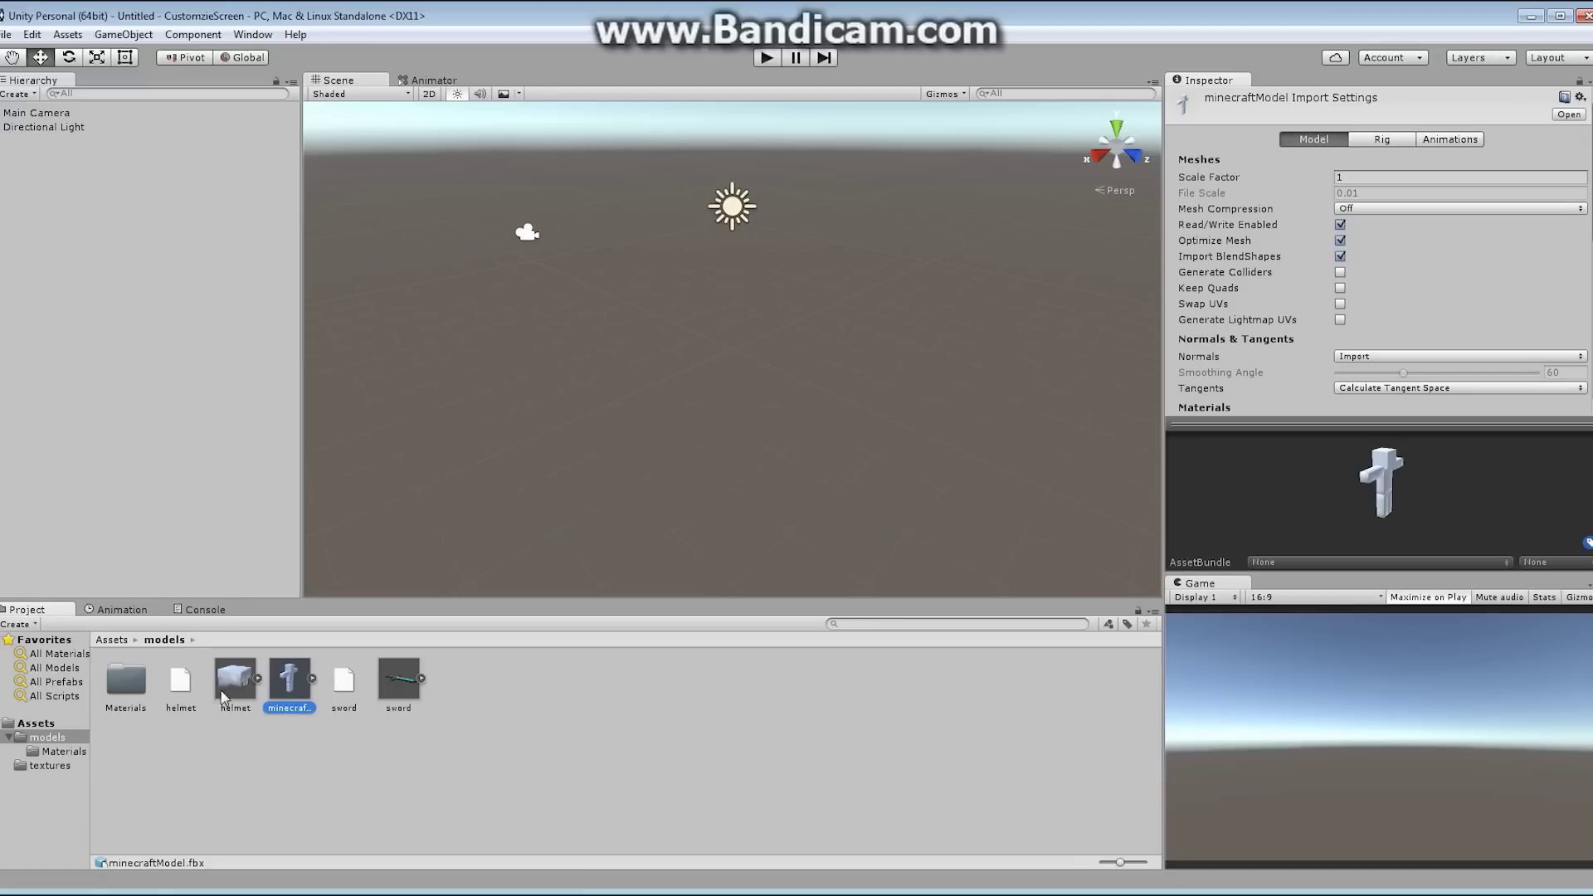
pyautogui.click(127, 691)
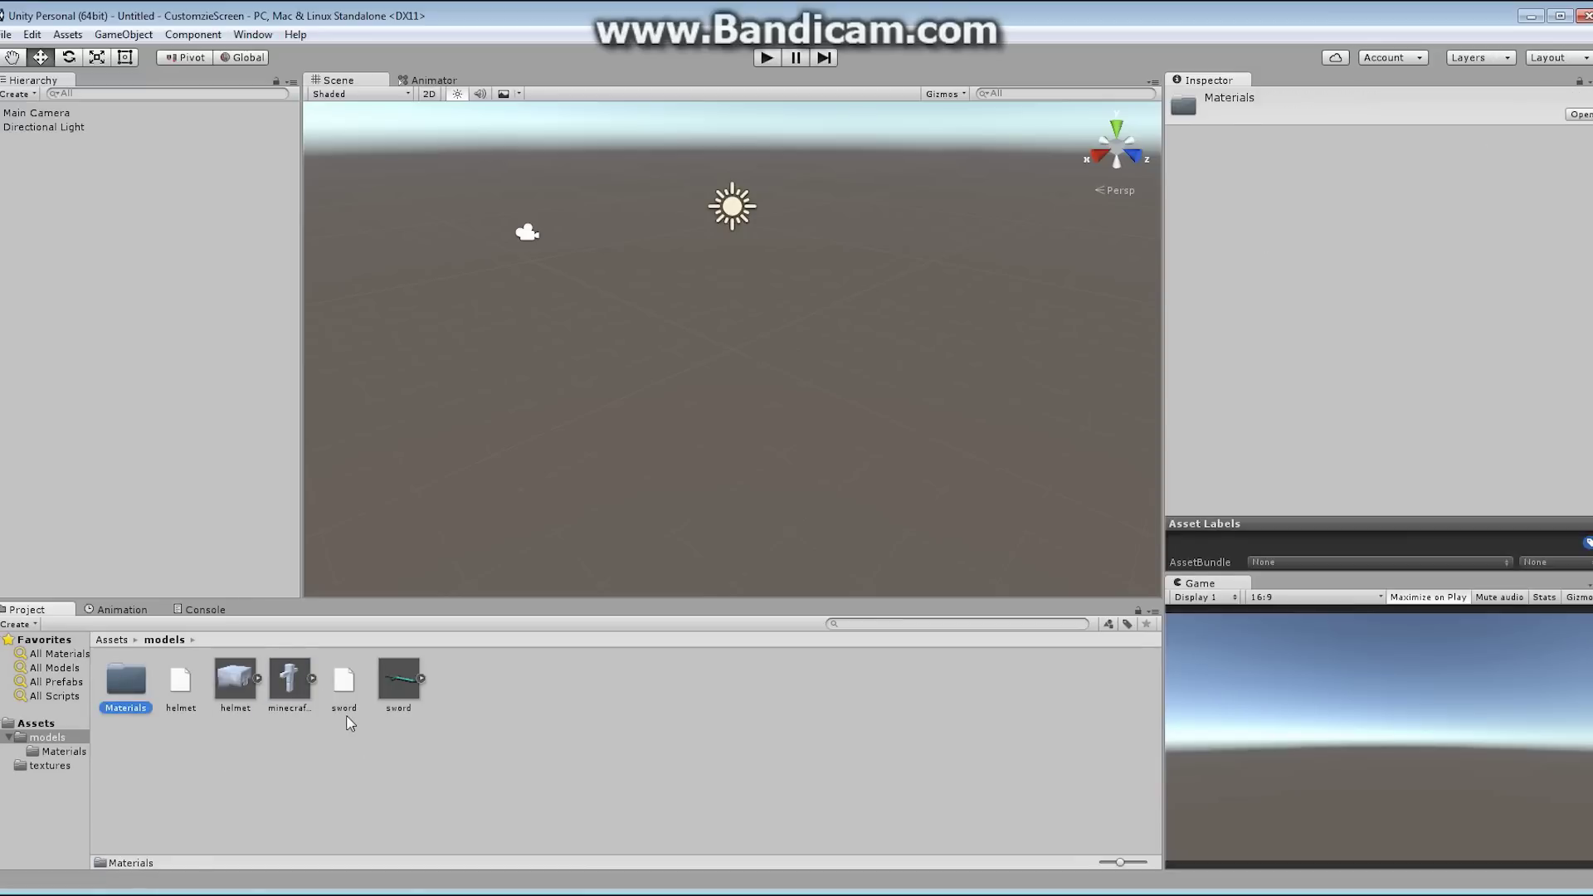
# - Assign the CasanisPlays texture to the Albedo map of the minecraftSkin material in the models' Materials folder
pyautogui.doubleClick(127, 689)
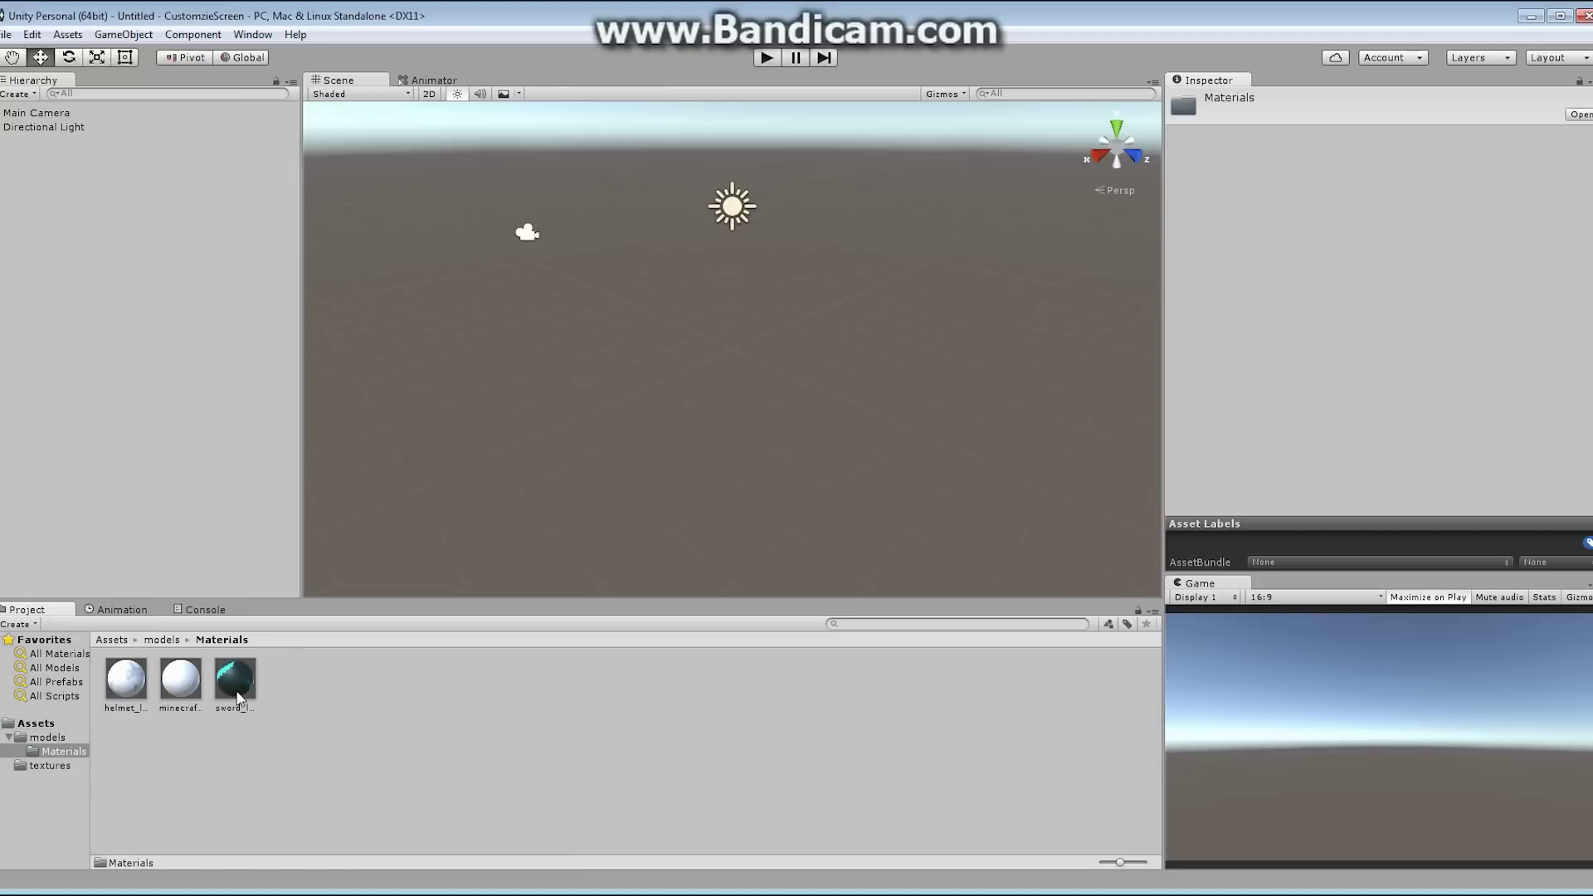
pyautogui.click(183, 694)
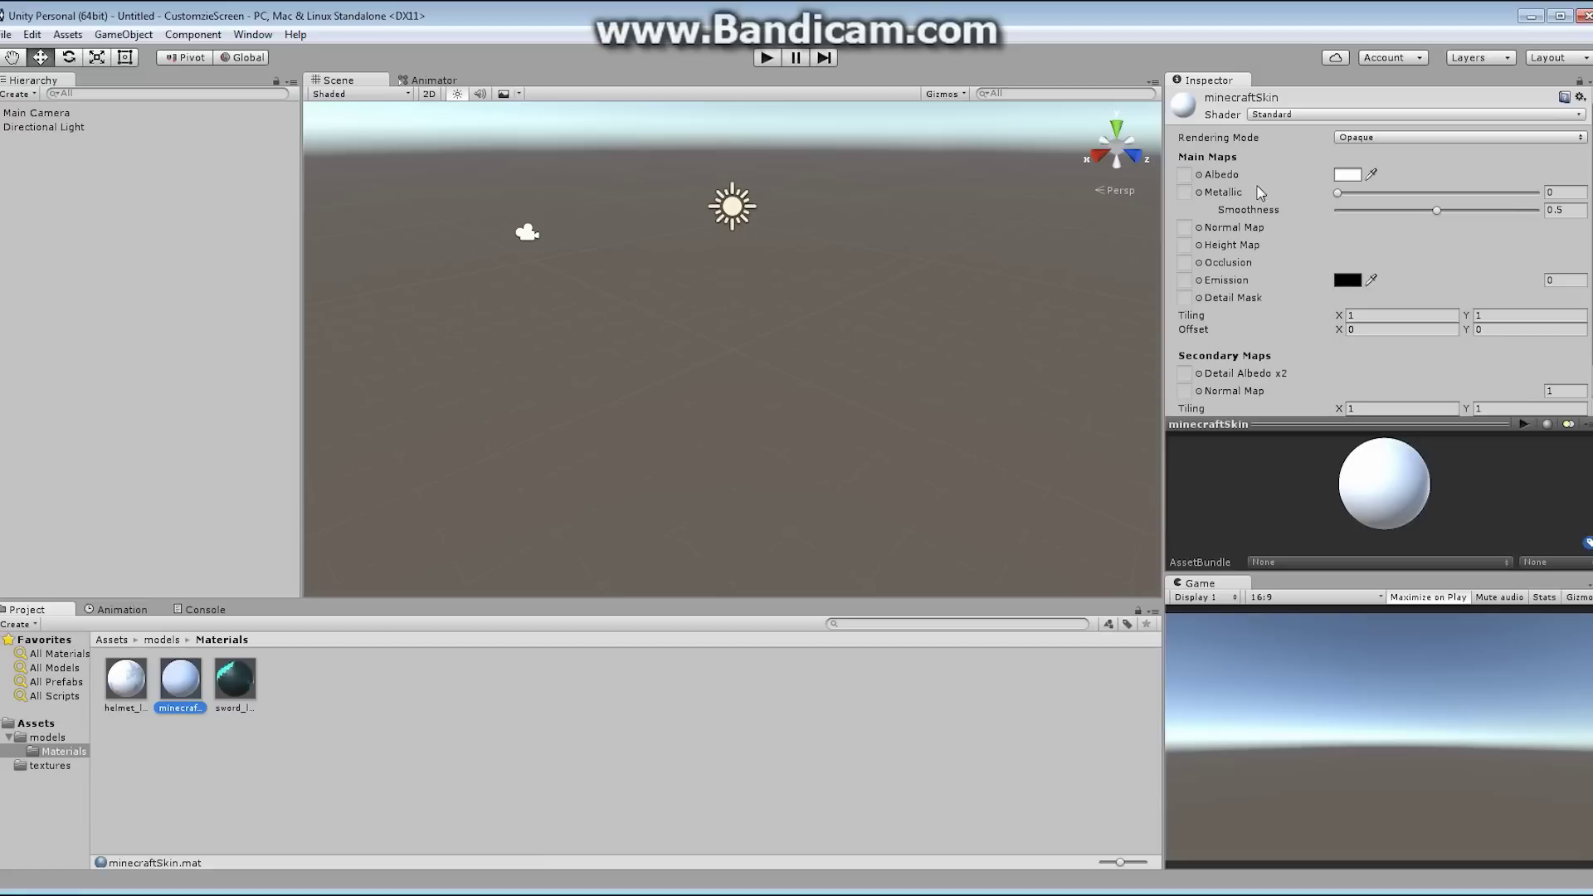
pyautogui.click(1199, 175)
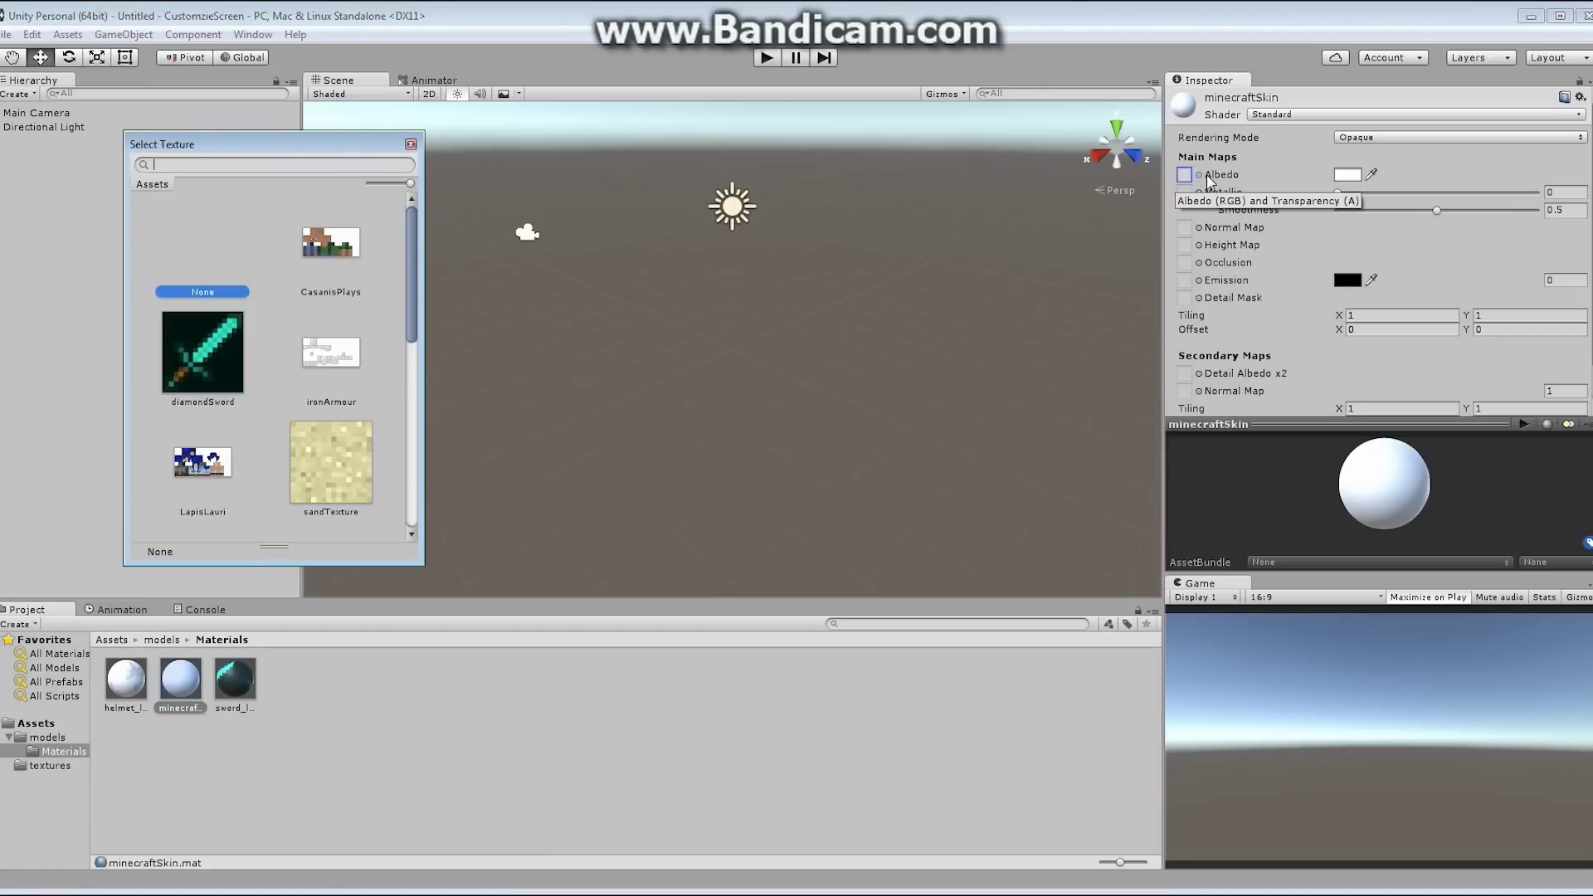
pyautogui.click(330, 253)
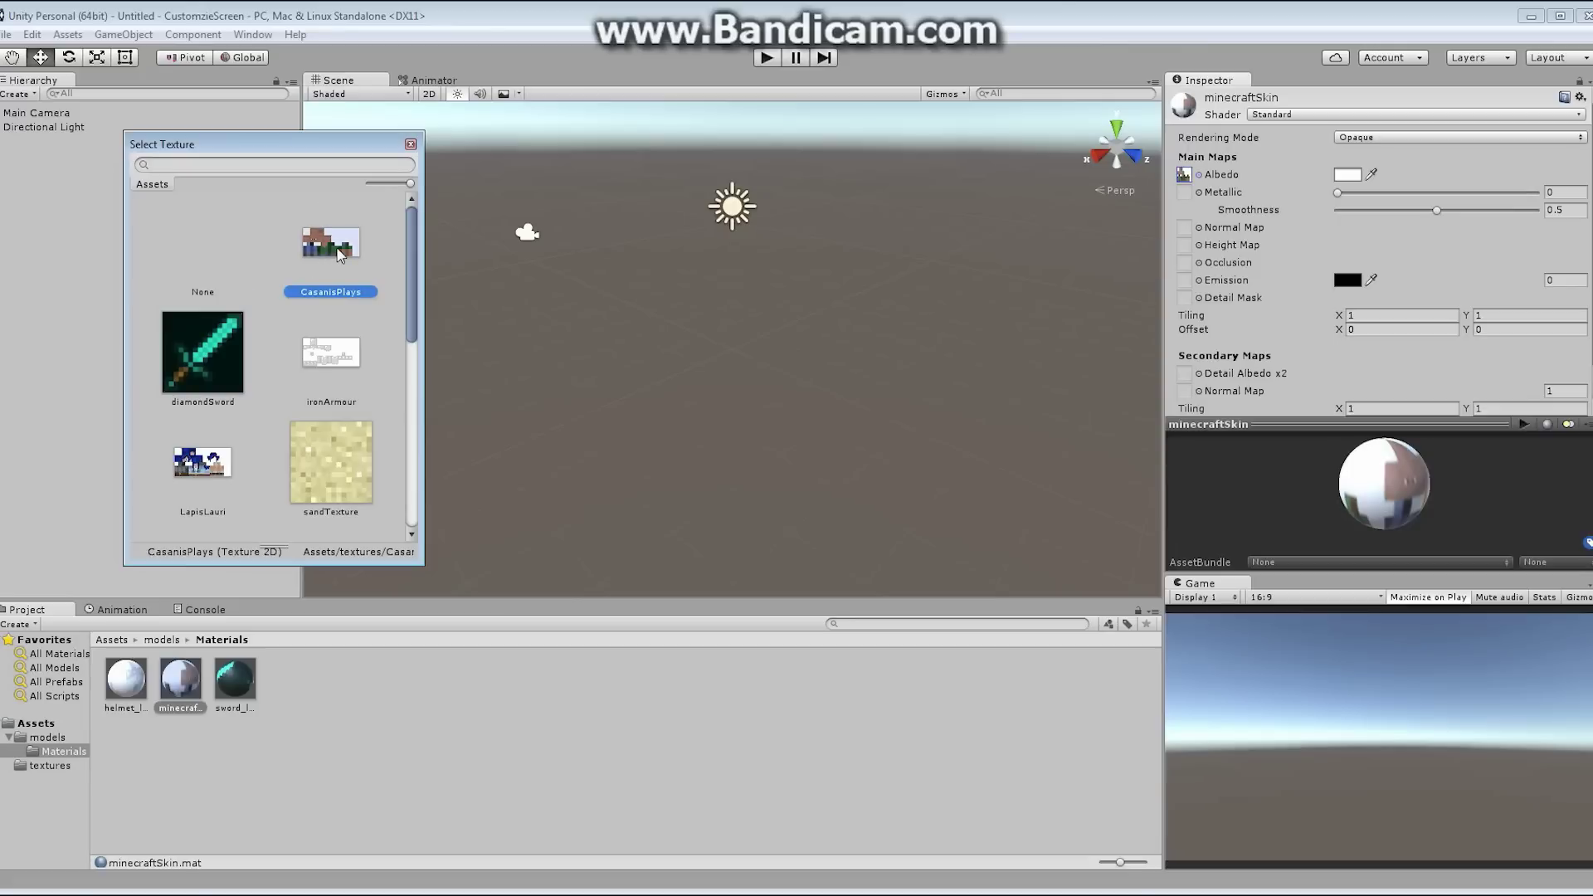
pyautogui.doubleClick(340, 254)
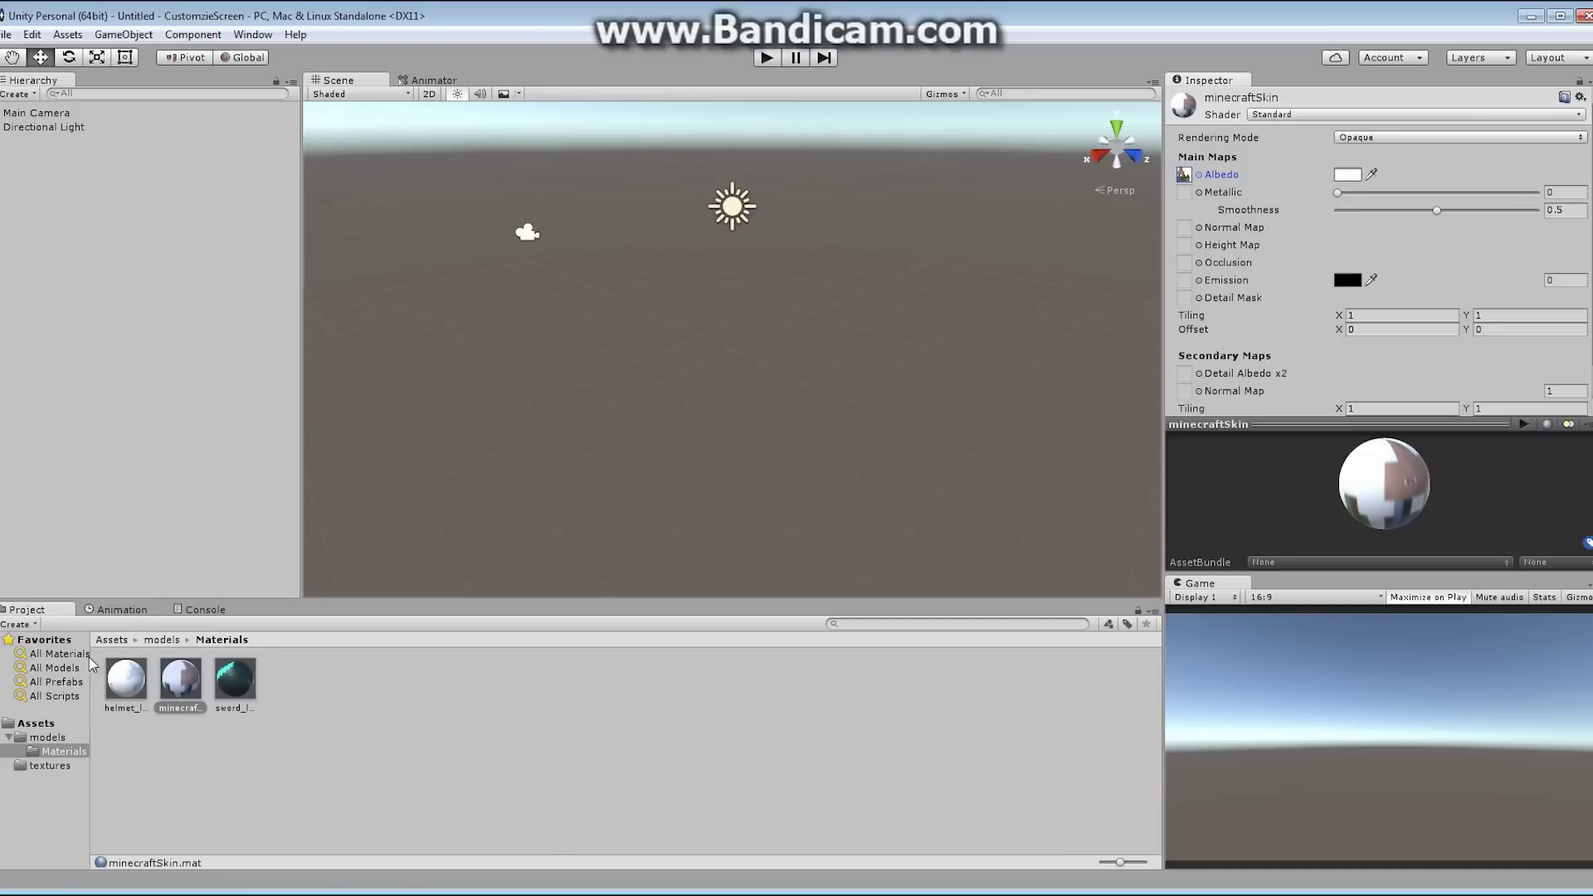
# - Inspect the textured minecraftModel from the models folder in its preview, turned to face the front
pyautogui.click(112, 640)
pyautogui.click(127, 684)
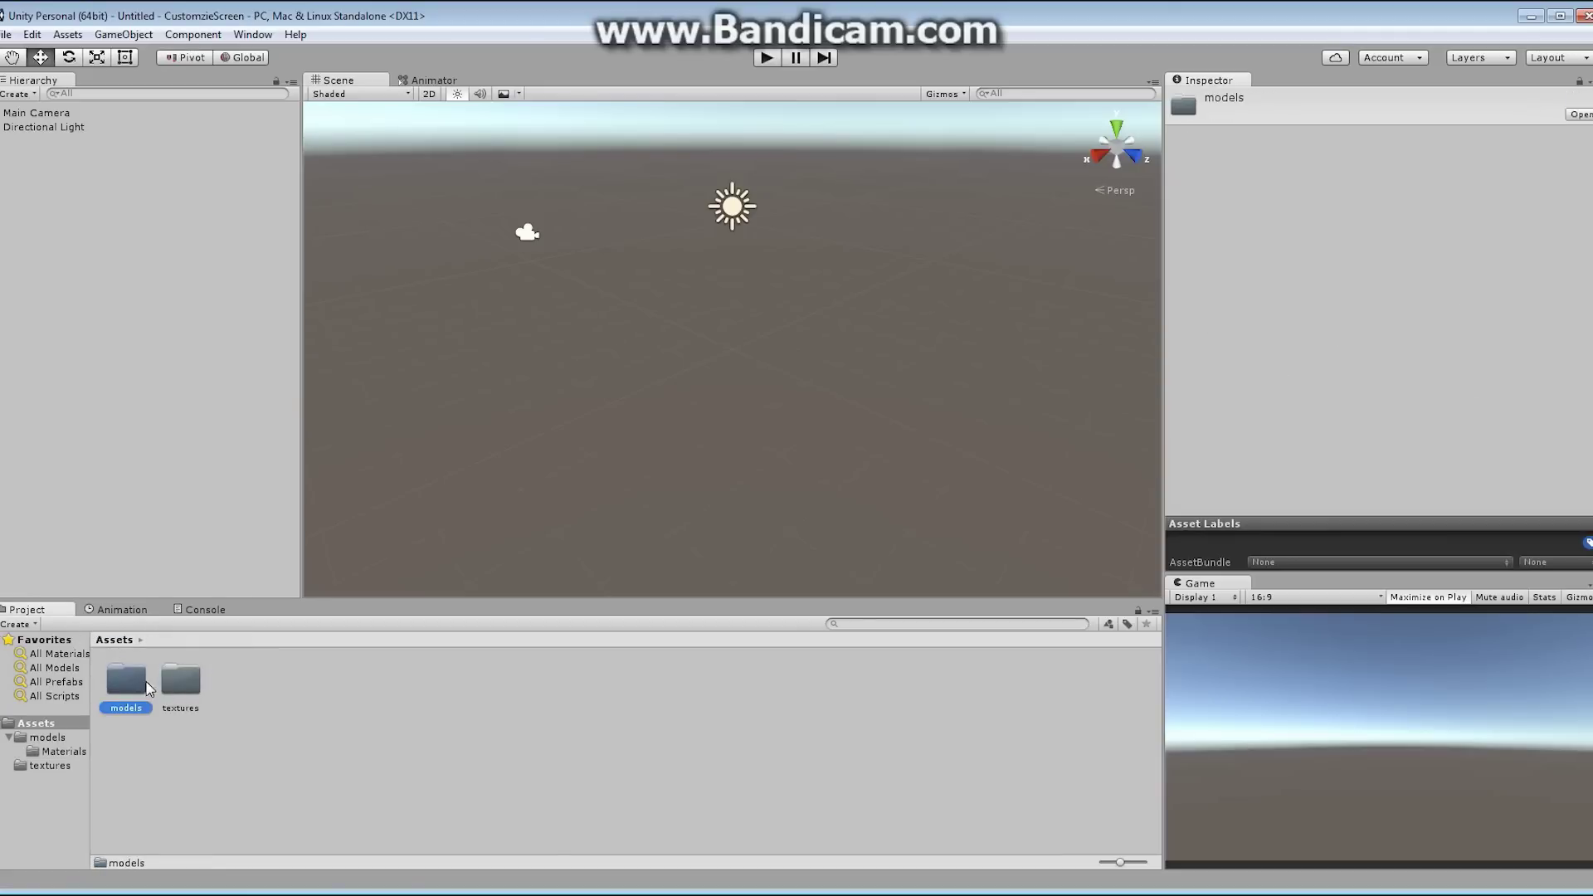
pyautogui.doubleClick(146, 687)
pyautogui.click(292, 684)
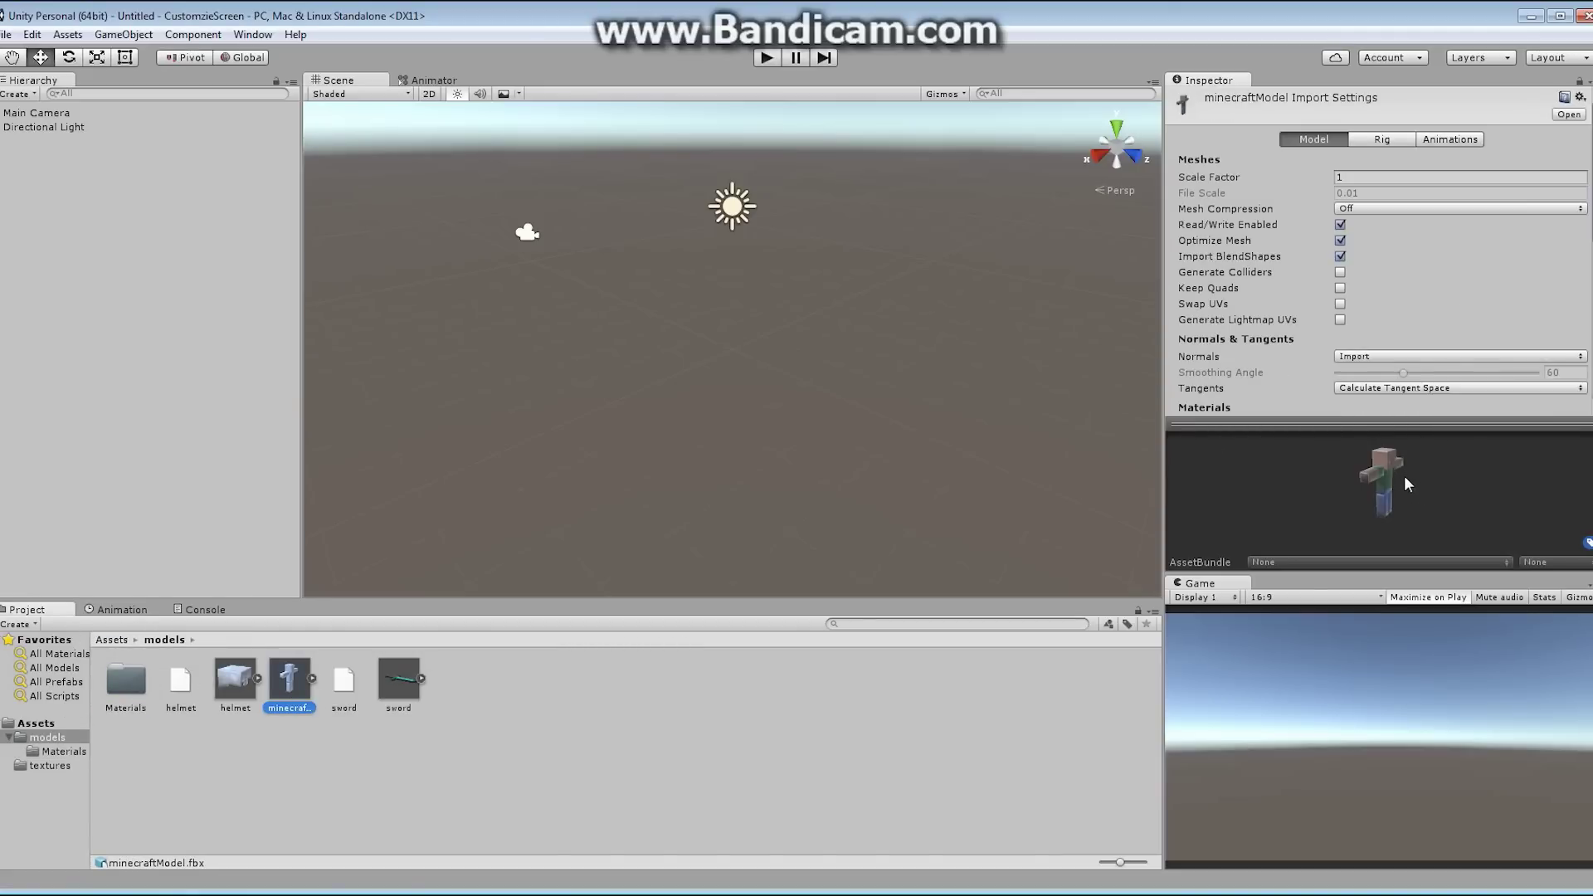
pyautogui.moveTo(1408, 484)
pyautogui.mouseDown()
pyautogui.moveTo(1426, 484)
pyautogui.moveTo(1360, 467)
pyautogui.moveTo(1443, 508)
pyautogui.moveTo(1352, 459)
pyautogui.moveTo(1324, 486)
pyautogui.moveTo(1408, 488)
pyautogui.moveTo(1391, 466)
pyautogui.mouseUp()
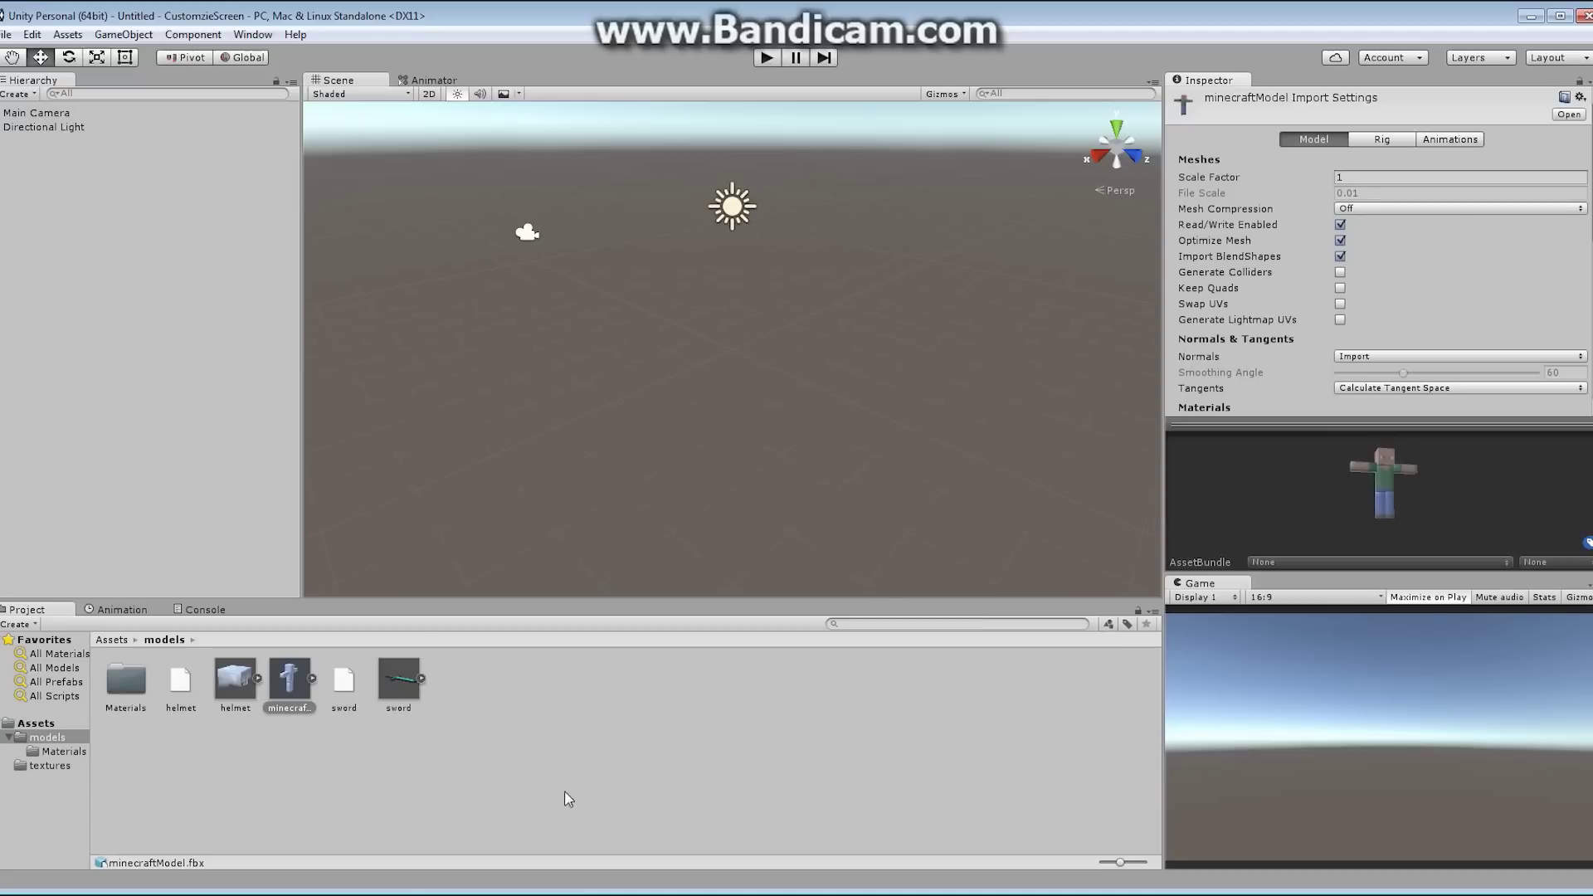
# - Preview the minecraftModel's Take 001 animation, pause it and return the playback to the first frame
pyautogui.click(297, 687)
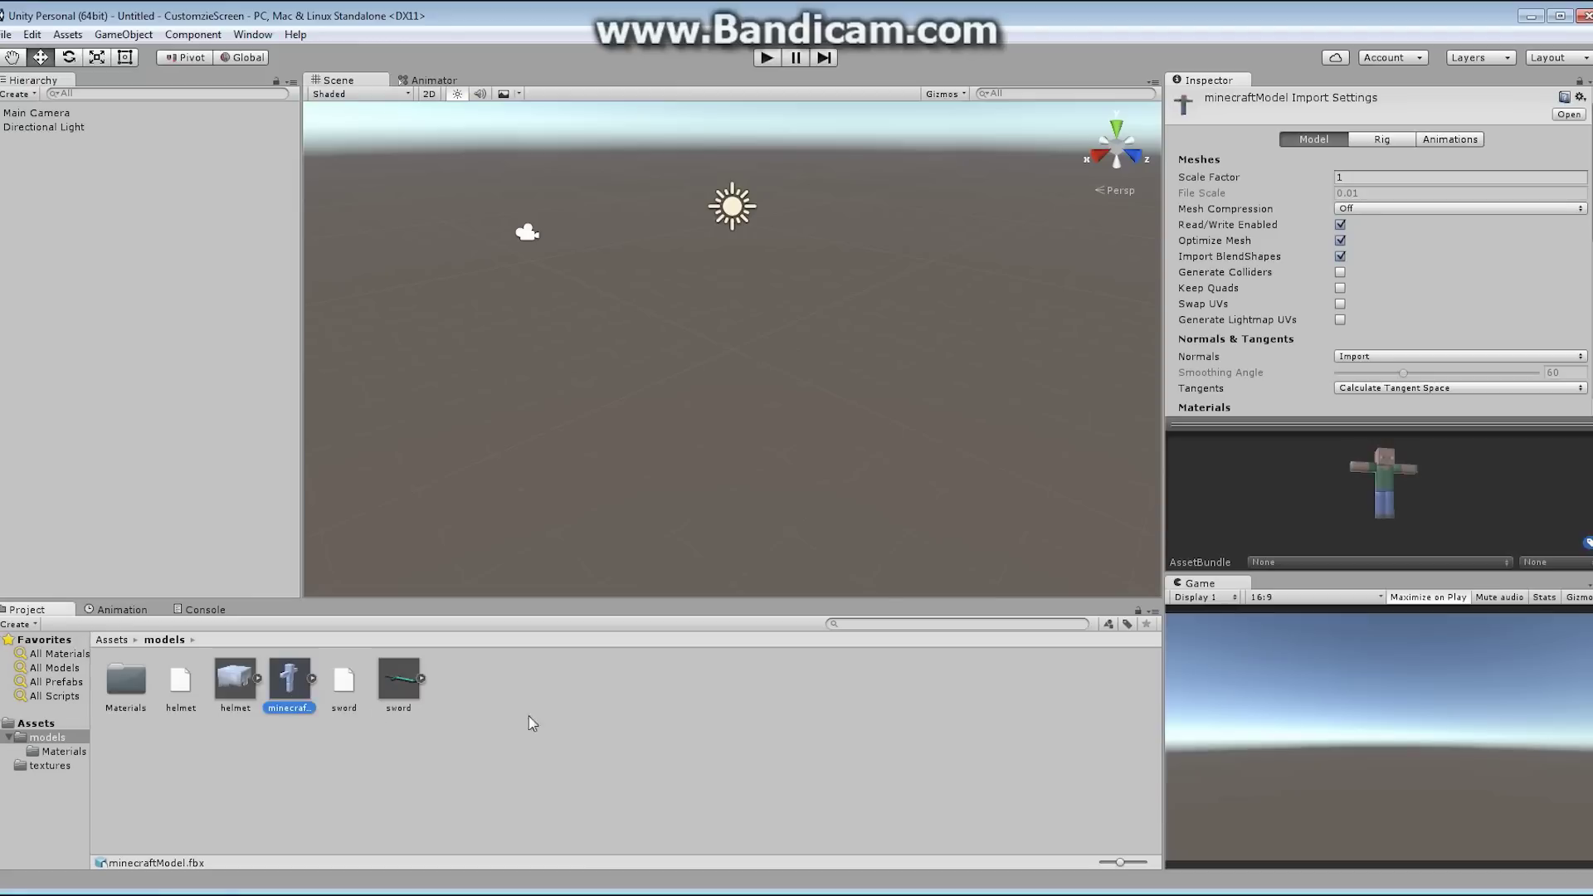
pyautogui.click(1456, 141)
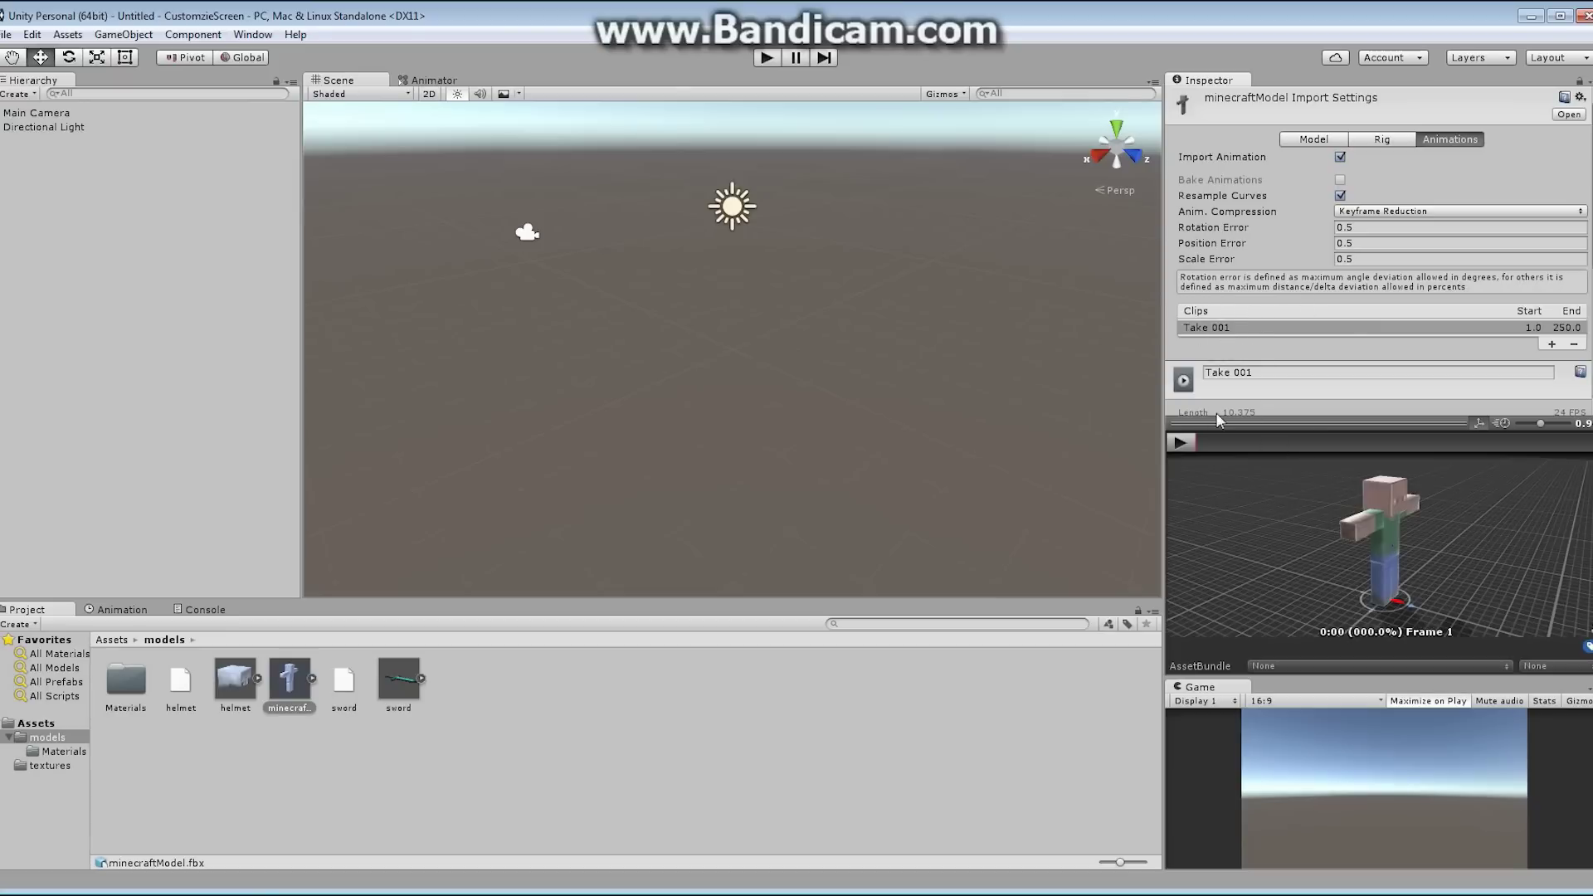
pyautogui.click(1180, 444)
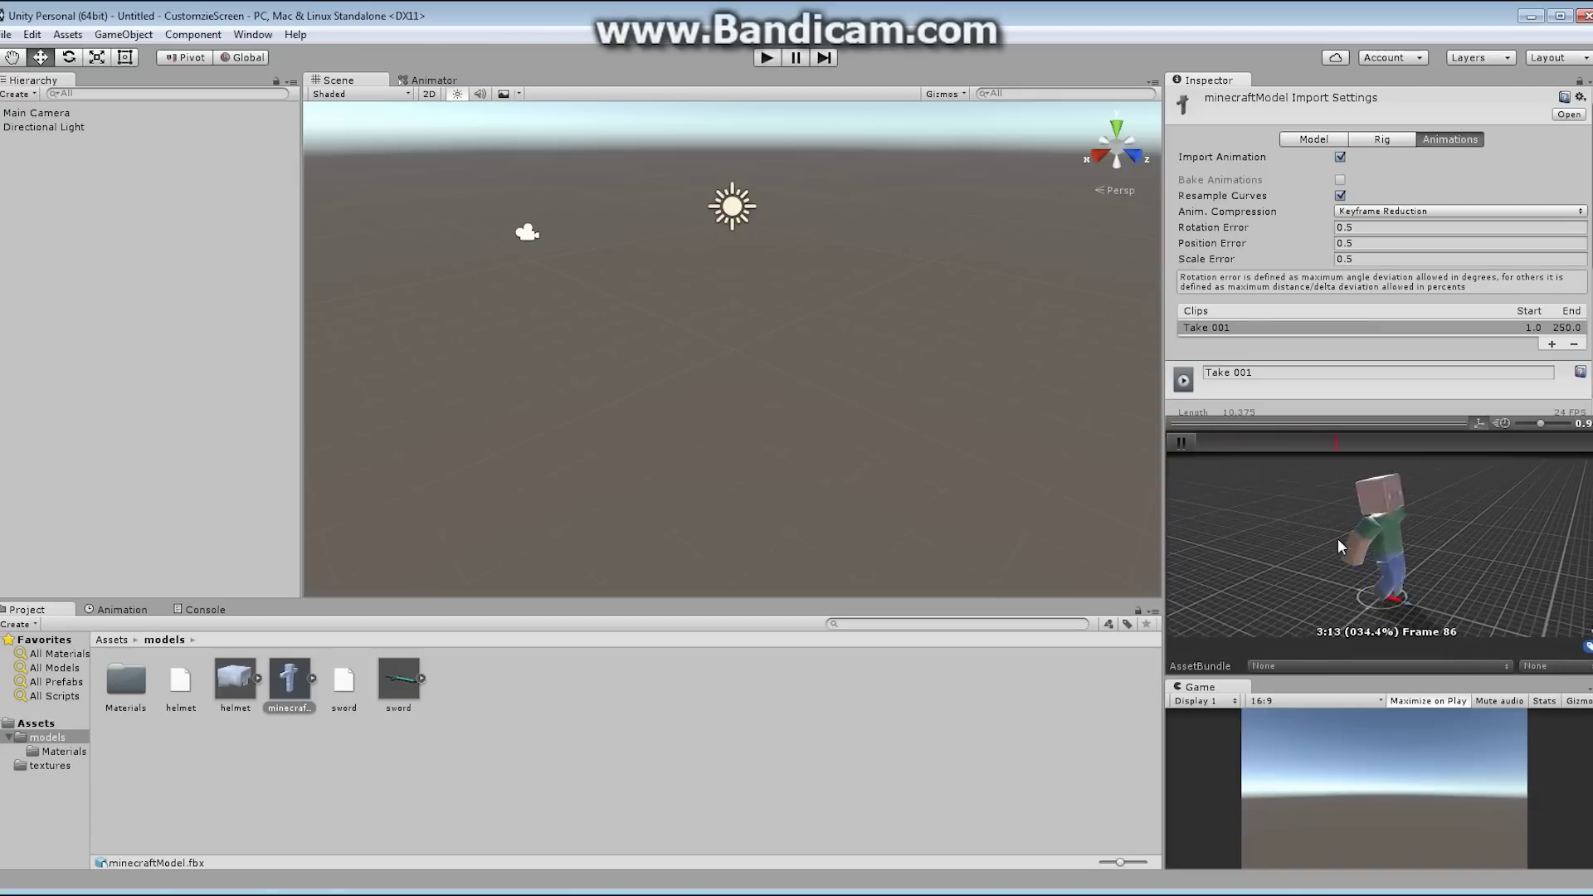
pyautogui.click(1182, 443)
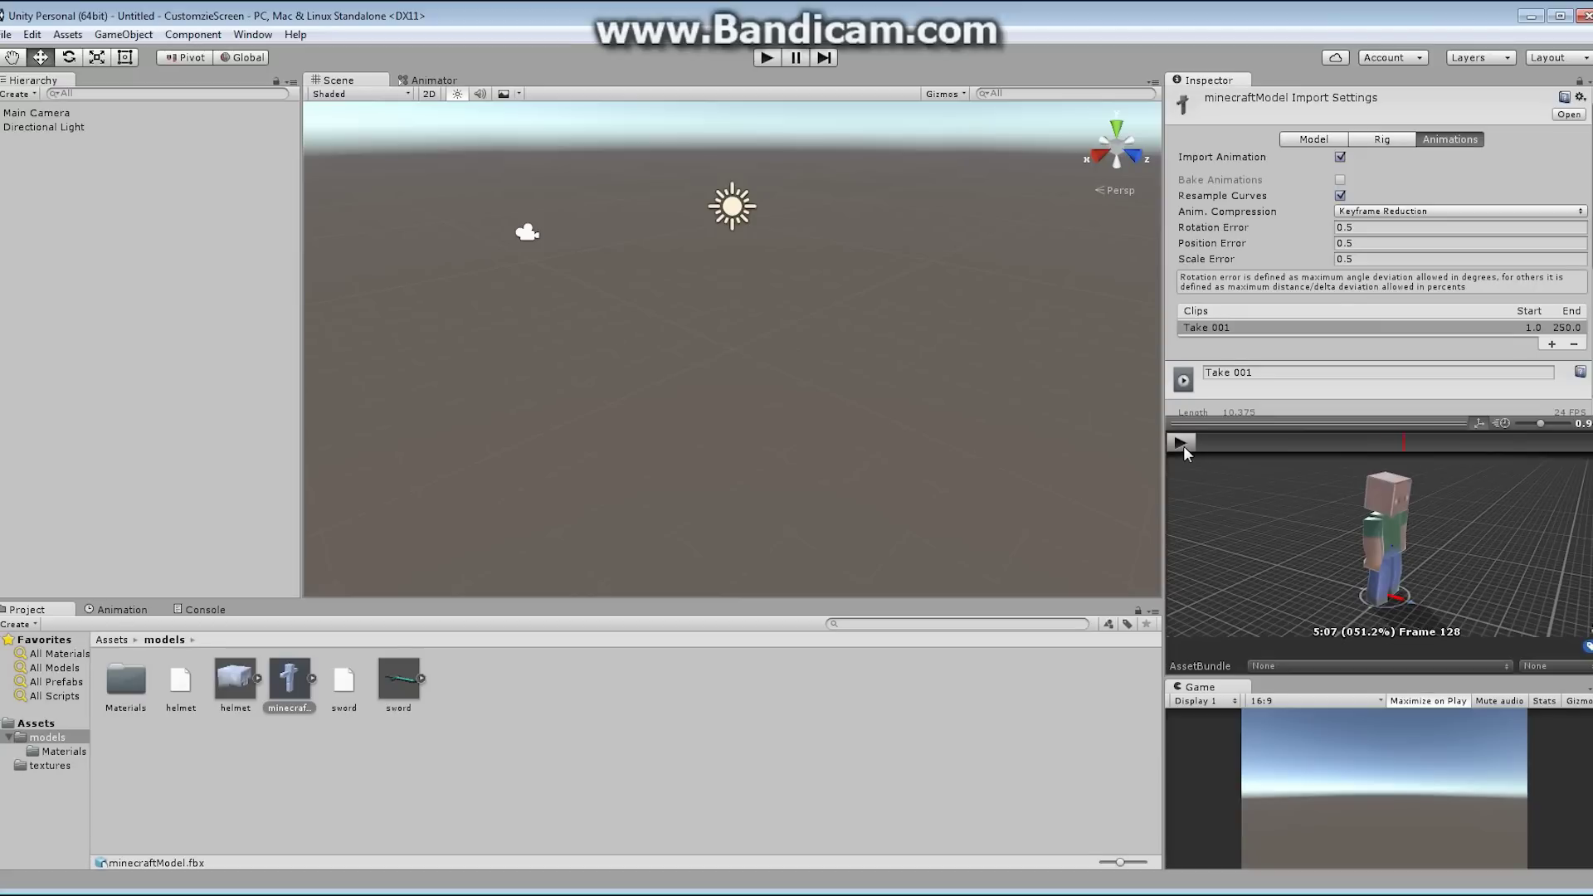
pyautogui.moveTo(1402, 441); pyautogui.dragTo(1185, 453)
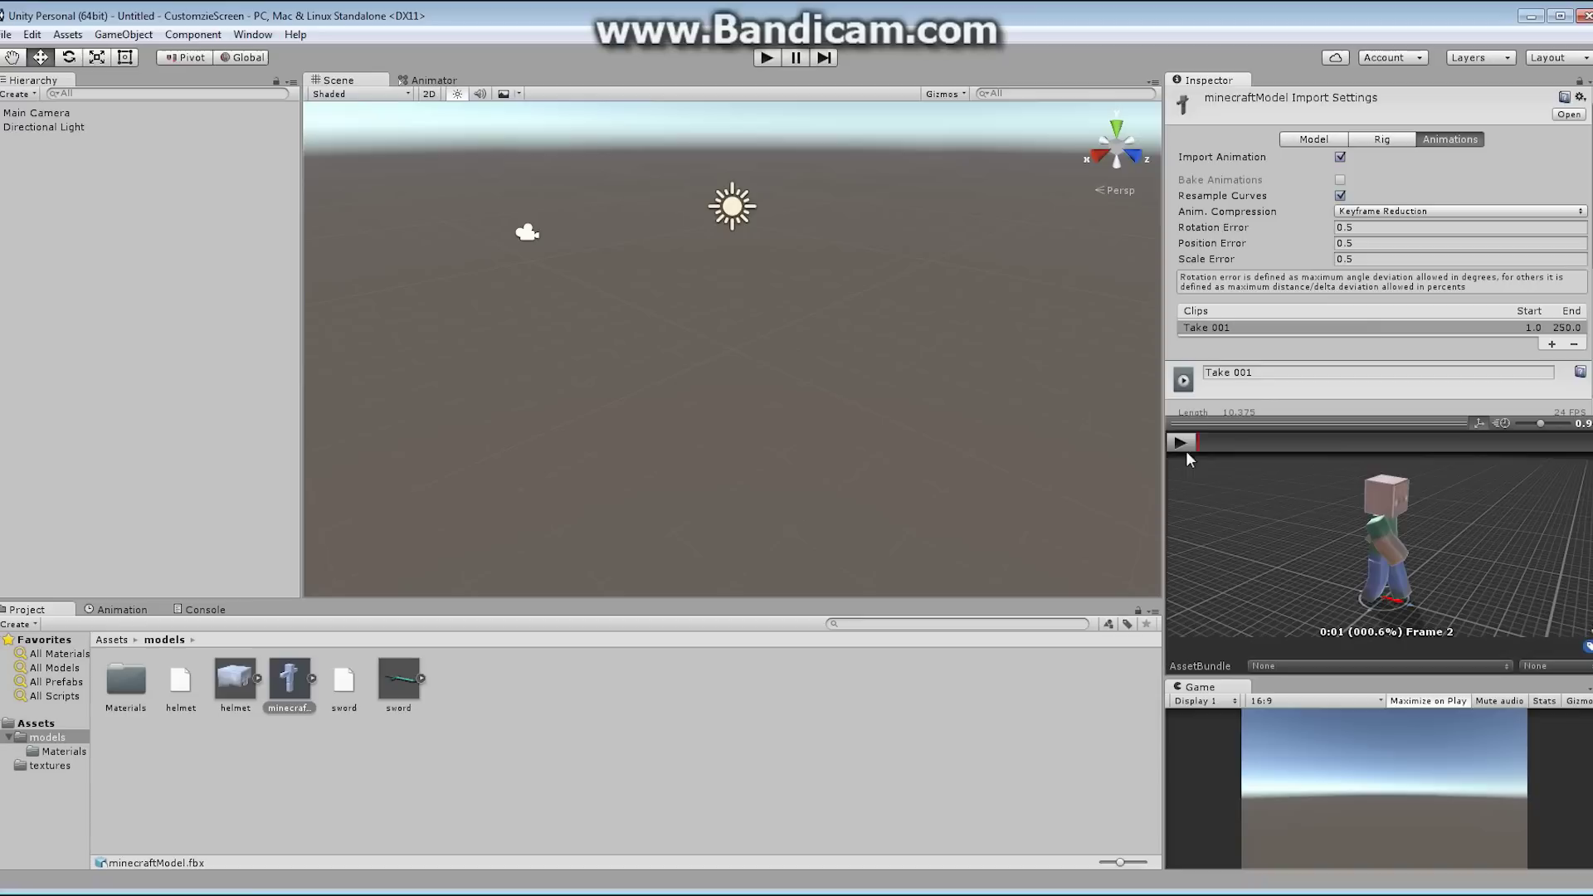
pyautogui.moveTo(1200, 443); pyautogui.dragTo(1190, 443)
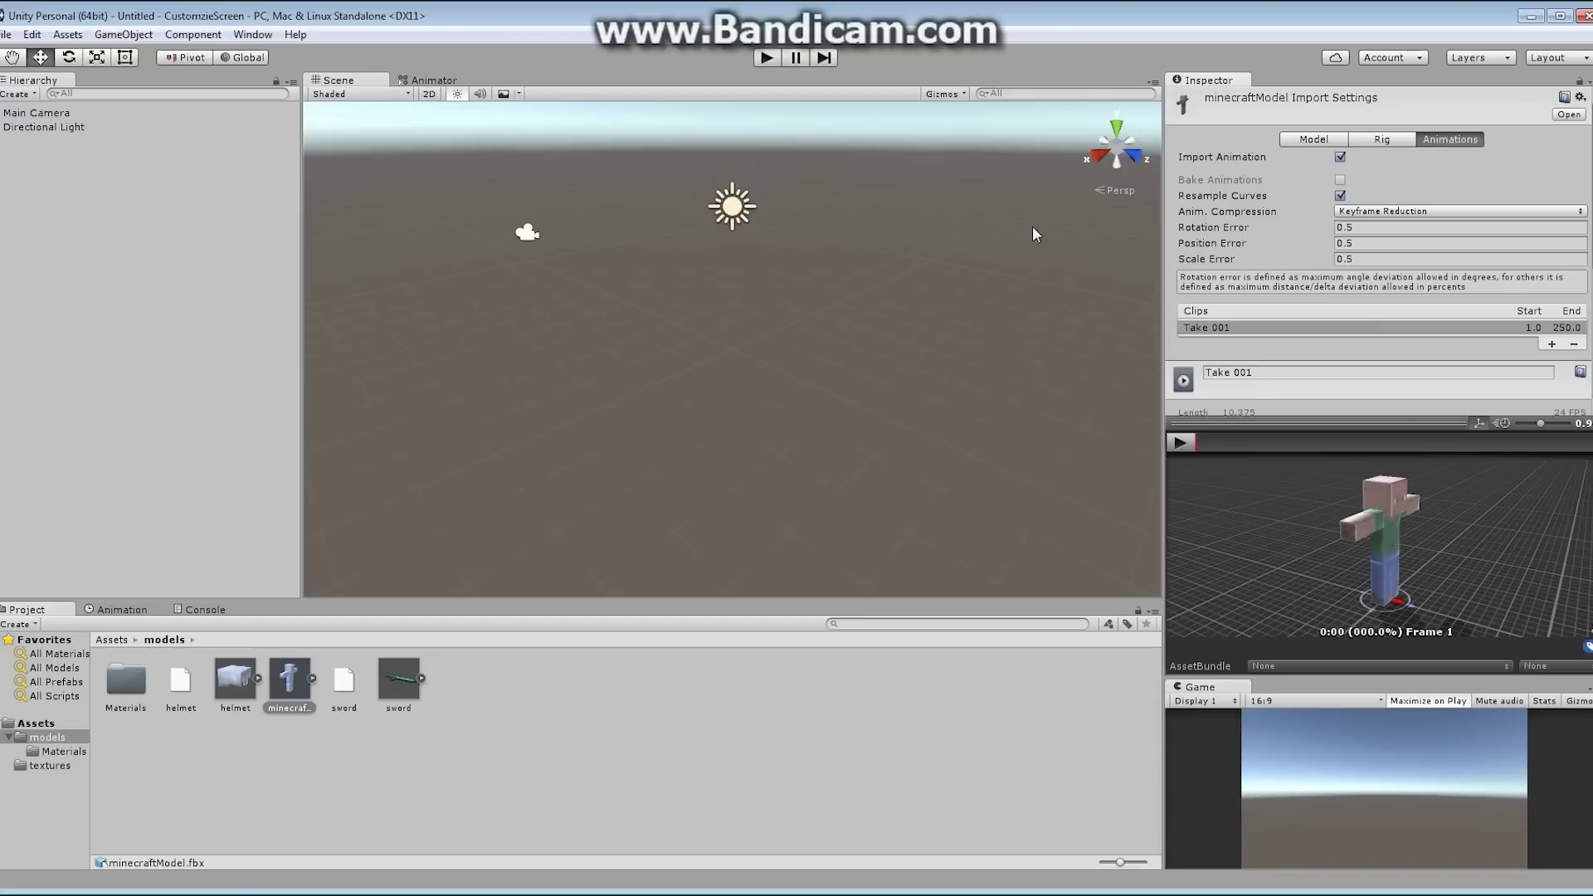
# - Rename the Take 001 clip as tPose and set its end frame to 1
pyautogui.click(1259, 376)
pyautogui.write('tPose')
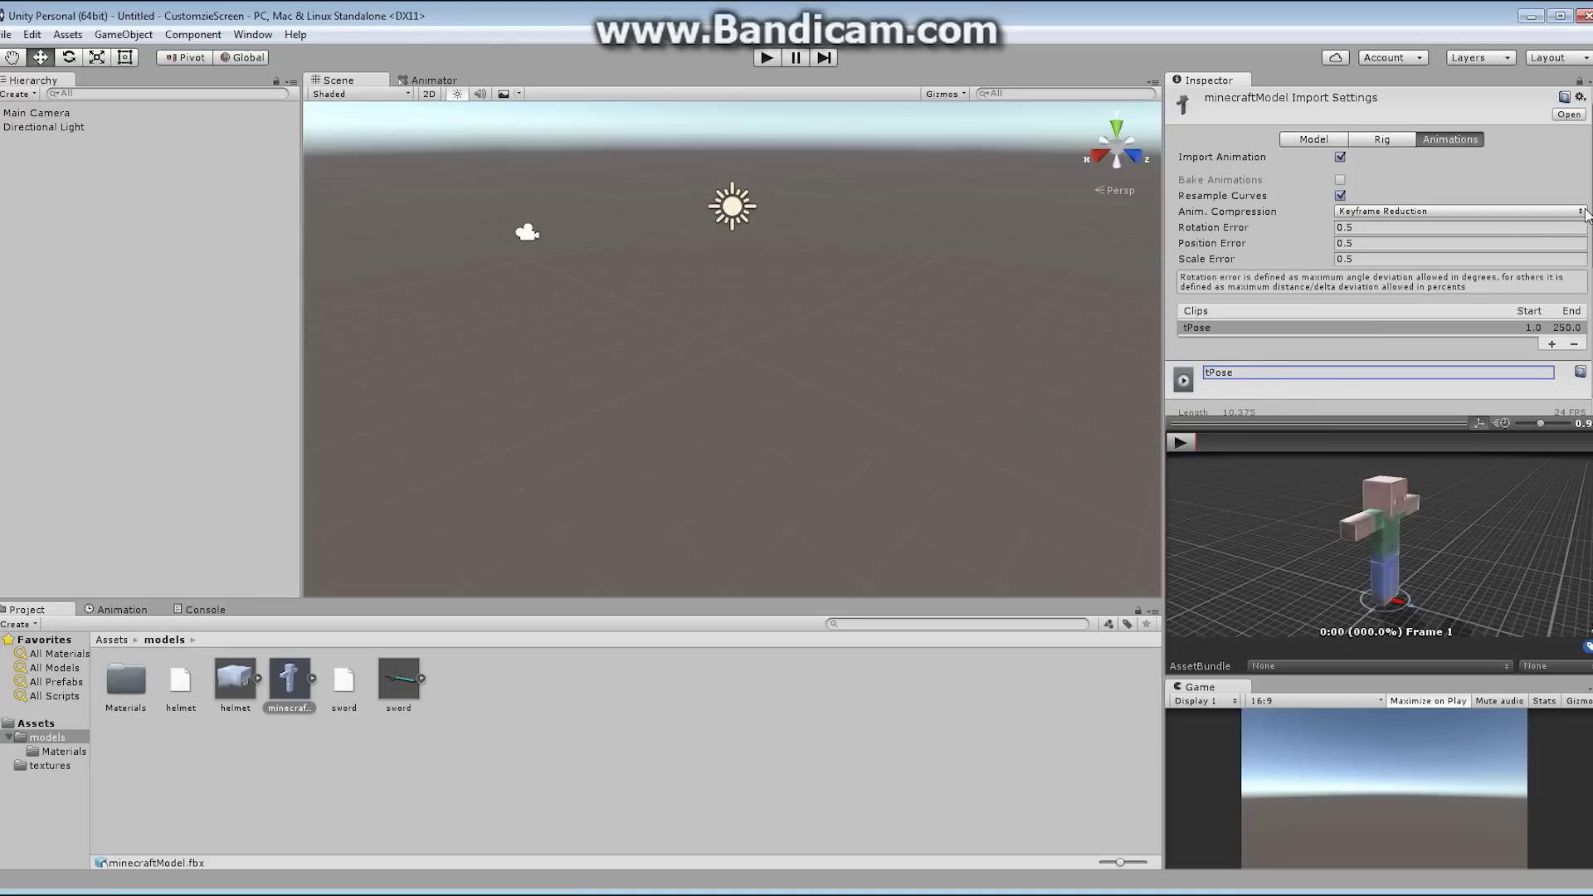
pyautogui.scroll(-3, 1281, 384)
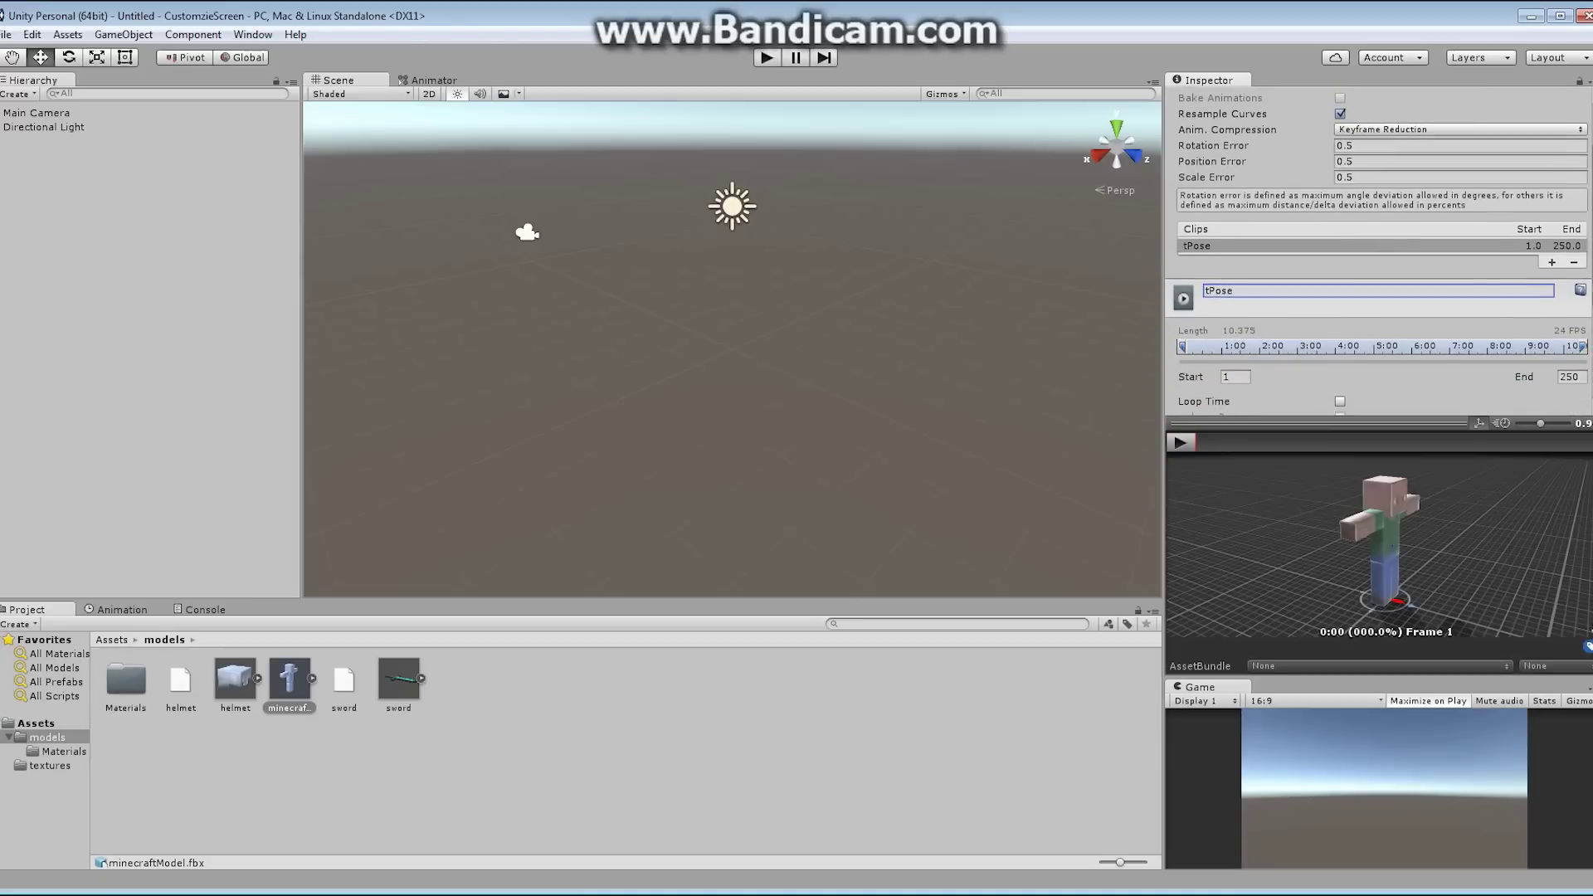
pyautogui.click(1571, 375)
pyautogui.write('1')
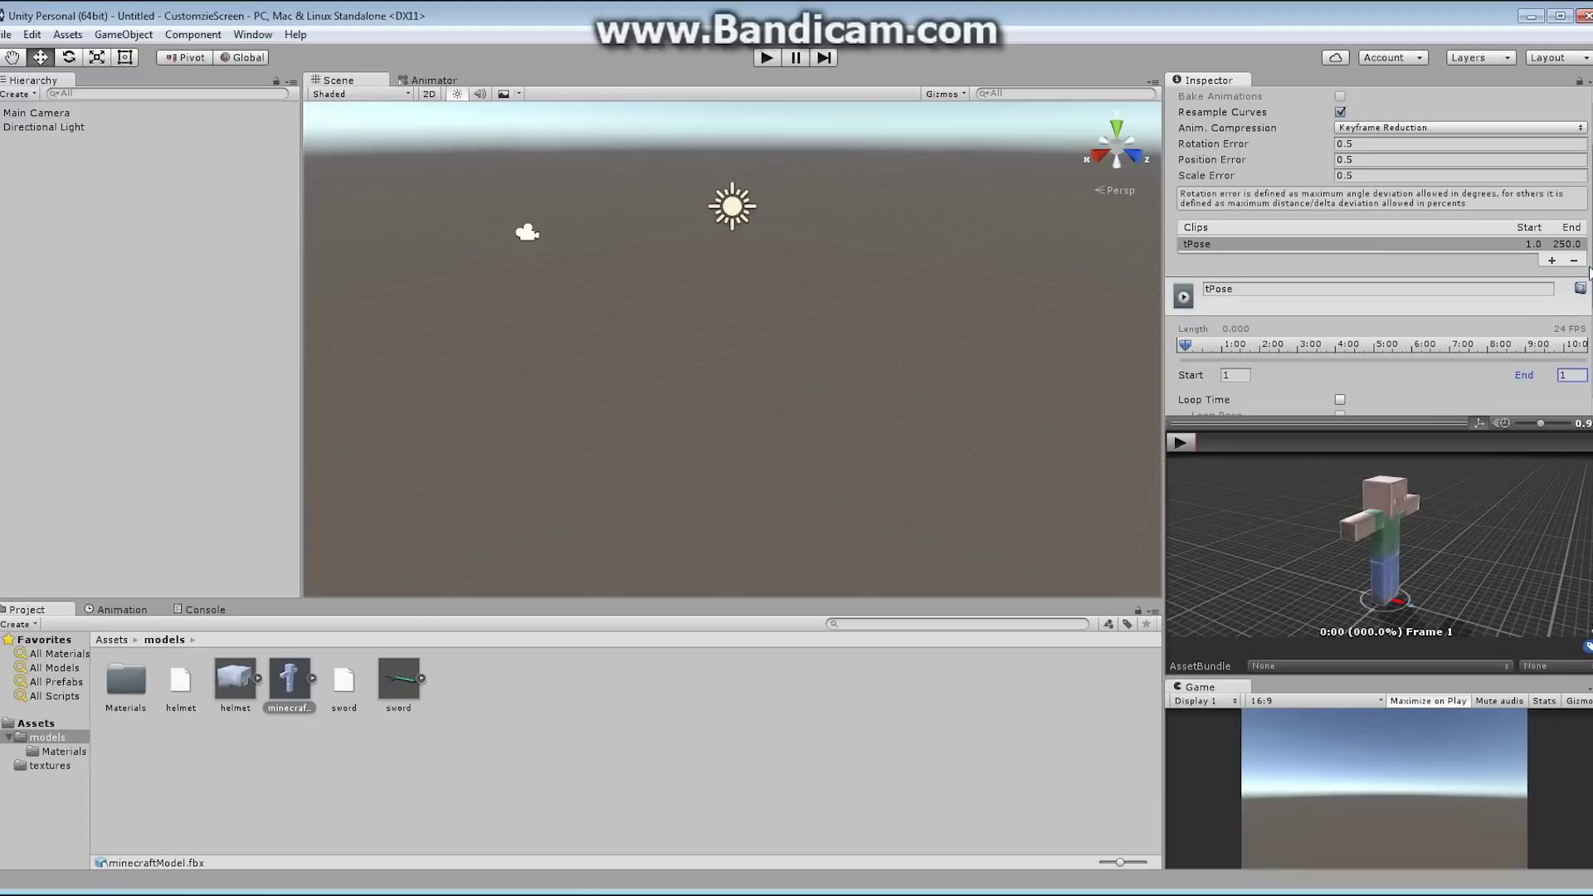
# - Add a second clip to minecraftModel's animation list and apply the import settings
pyautogui.scroll(-2, 1396, 284)
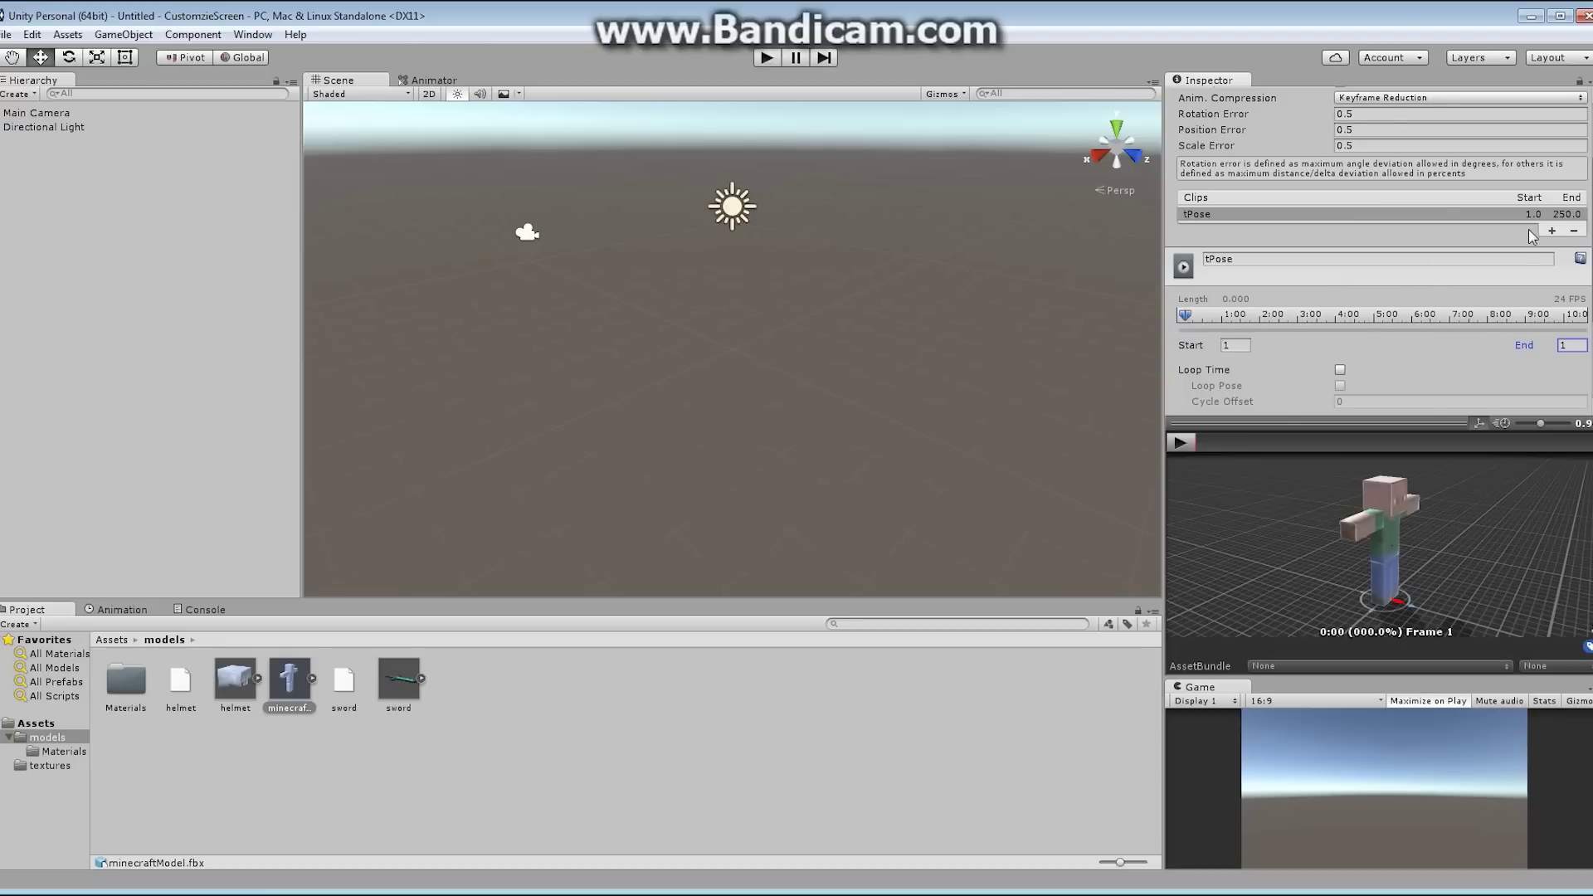
pyautogui.click(1551, 231)
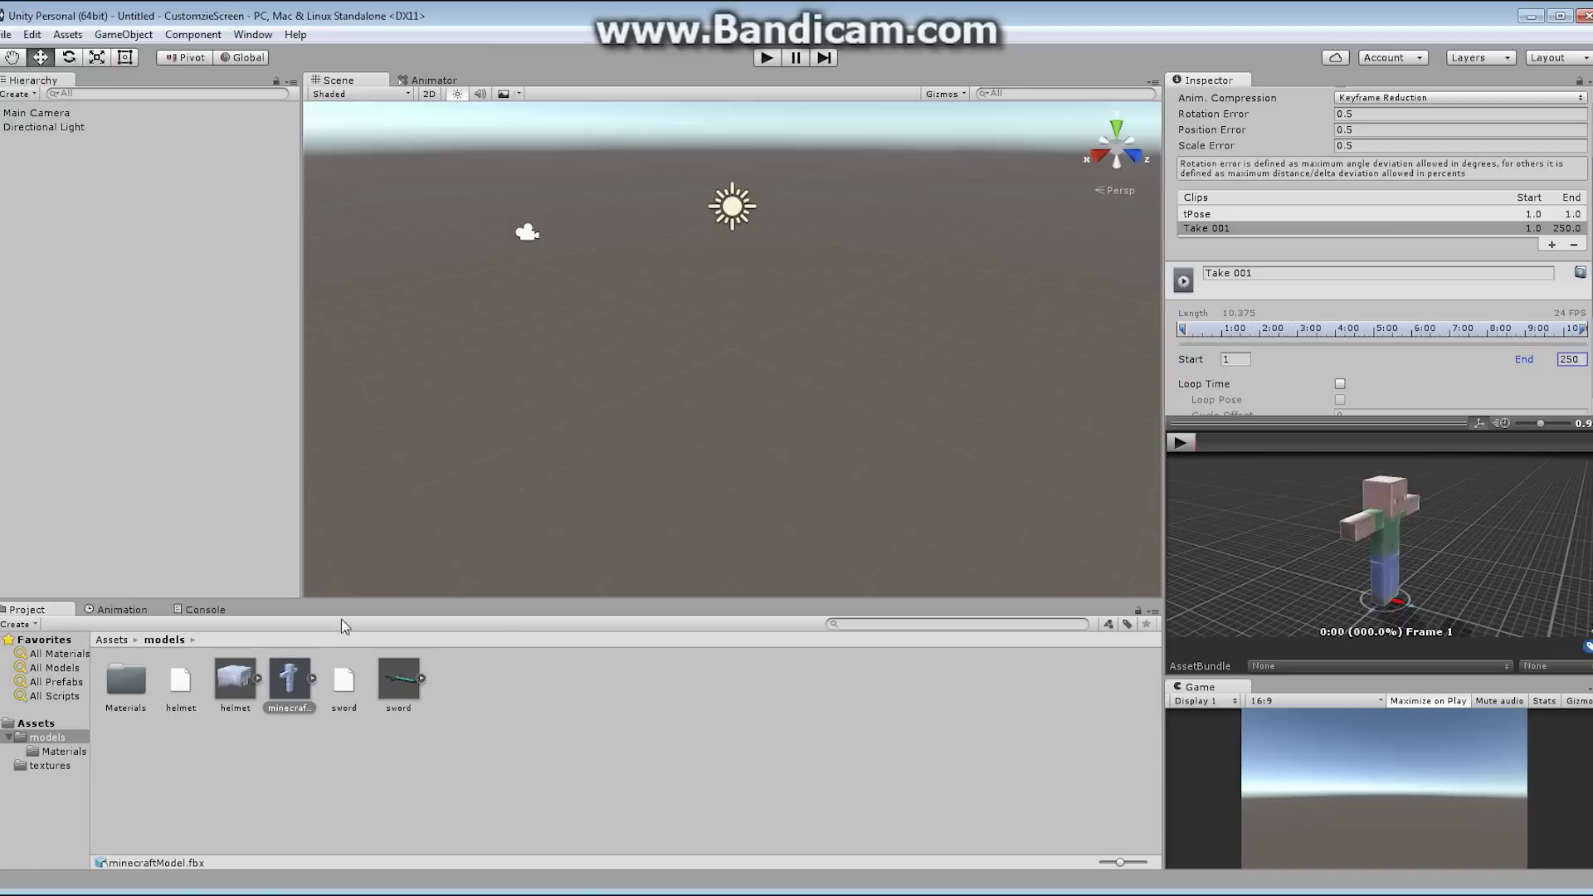
pyautogui.scroll(-3, 1378, 249)
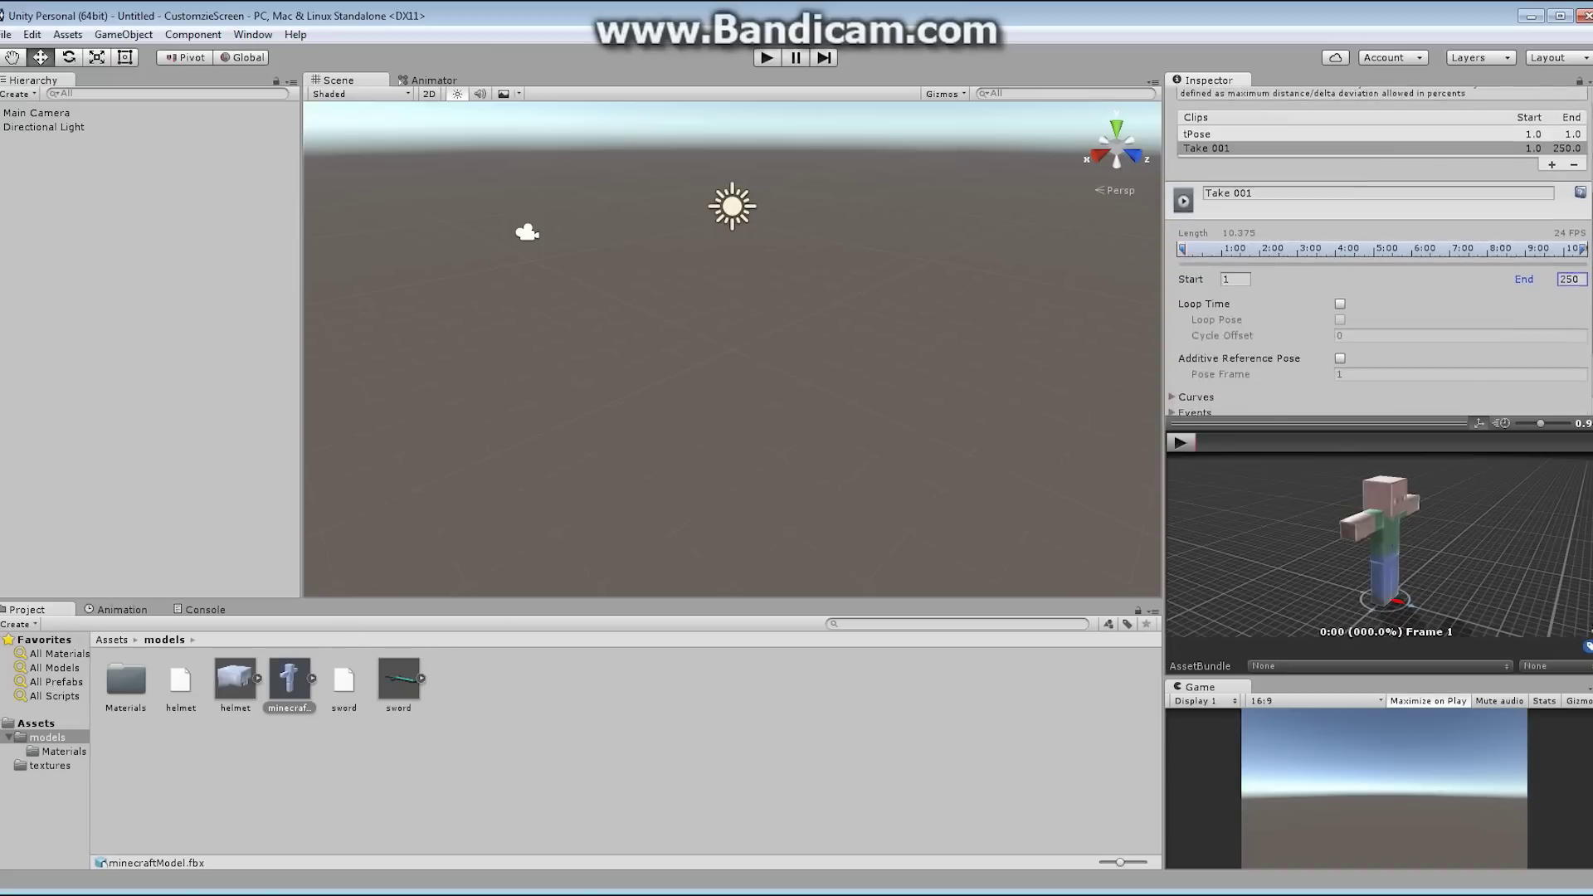
pyautogui.scroll(-2, 1378, 249)
pyautogui.click(1568, 393)
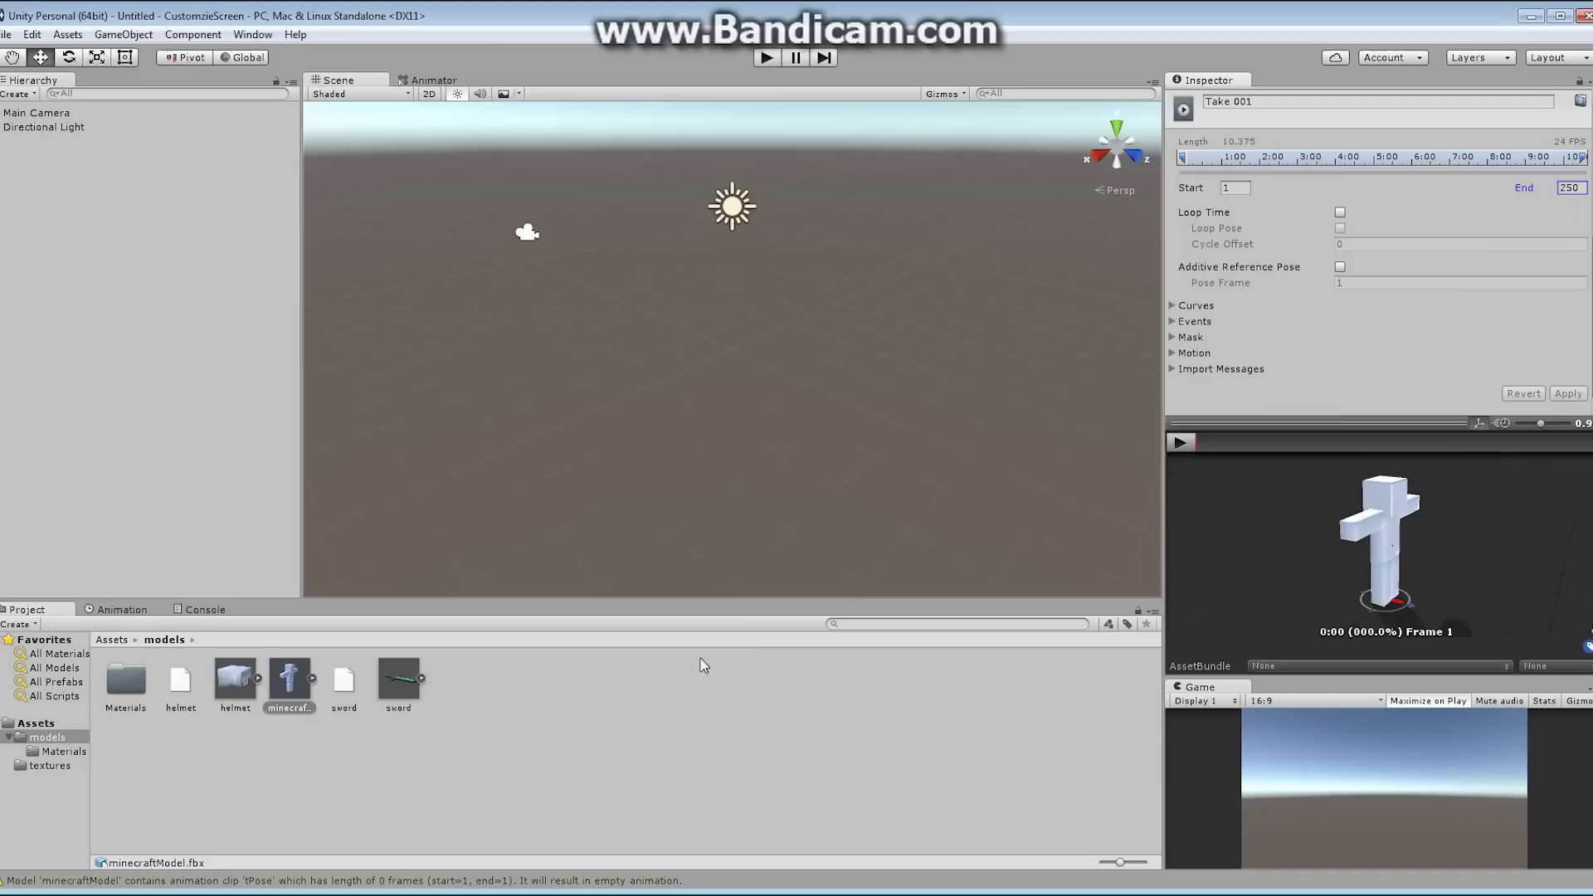
# - Inspect the Take 001 clip among minecraftModel's sub-assets and return to the model's import settings
pyautogui.click(312, 680)
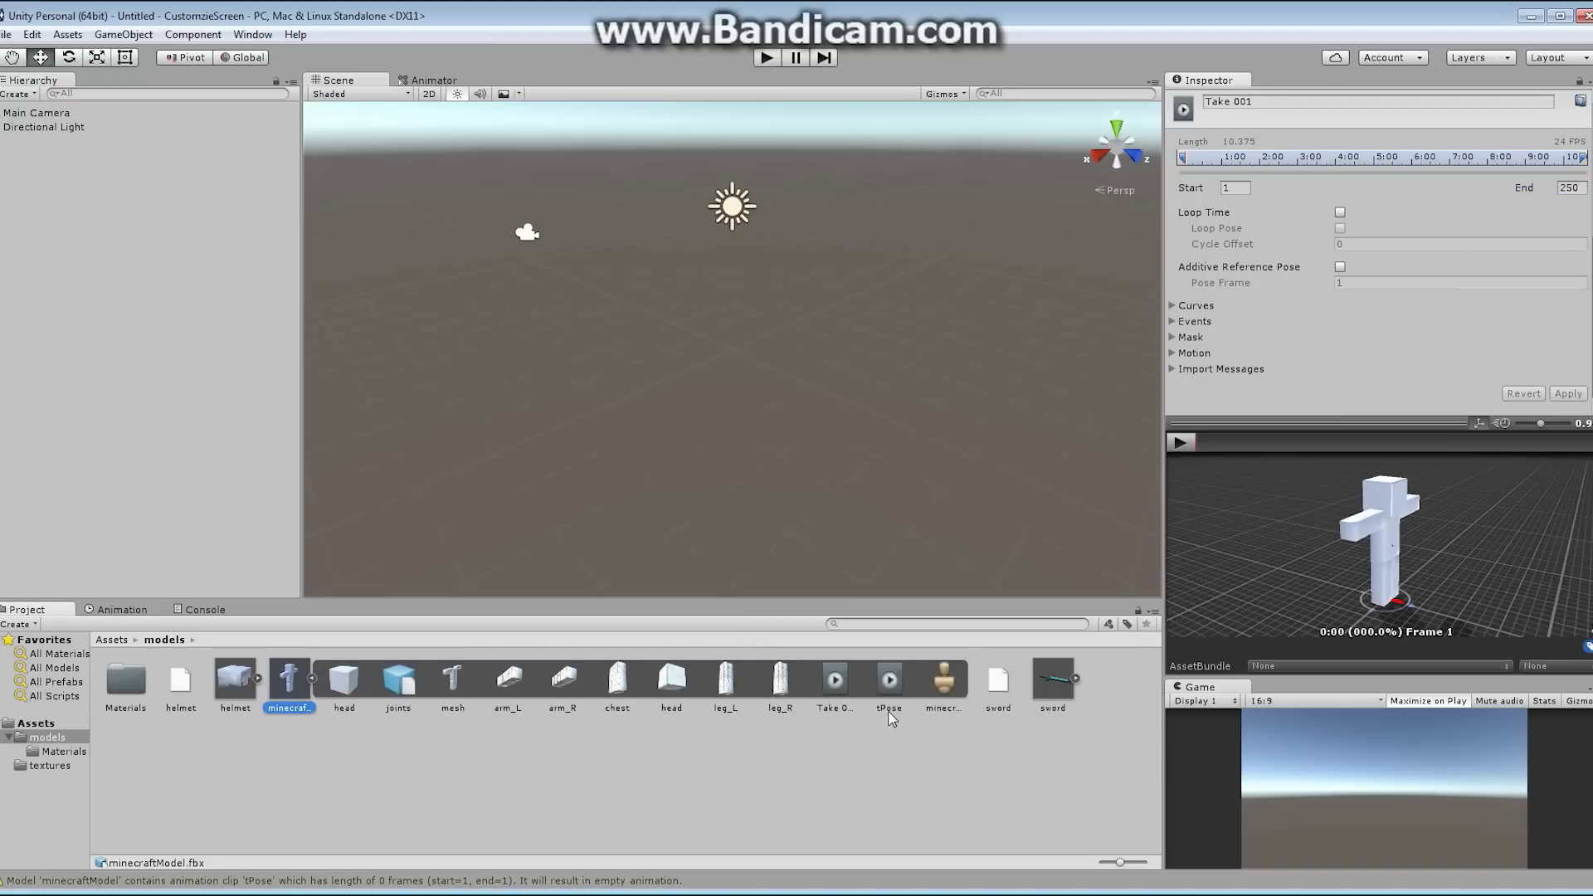
pyautogui.click(853, 713)
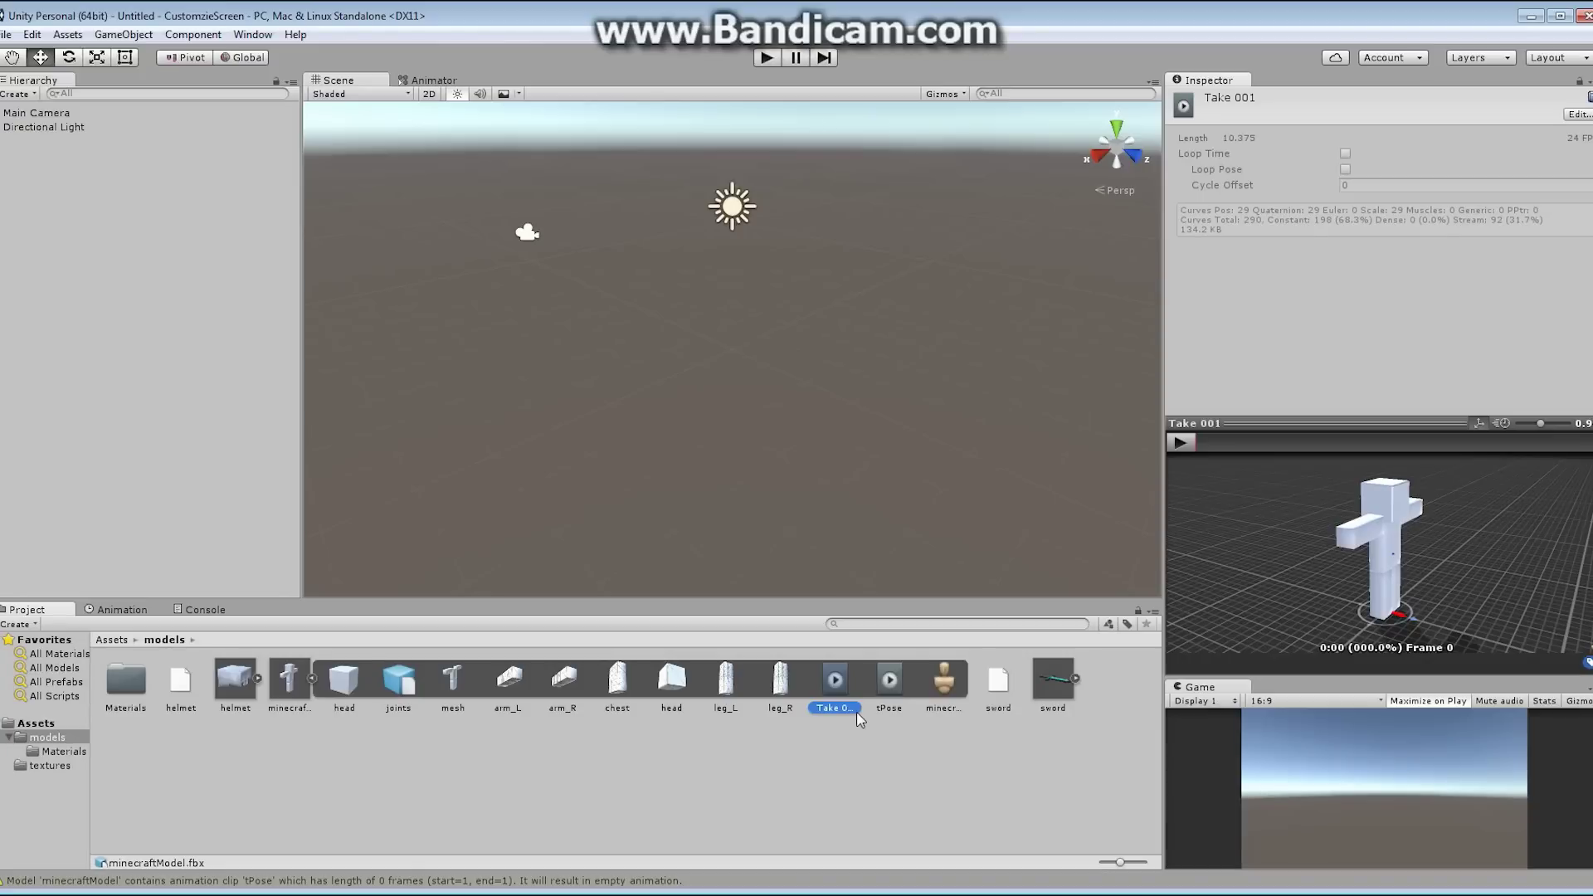
pyautogui.click(299, 689)
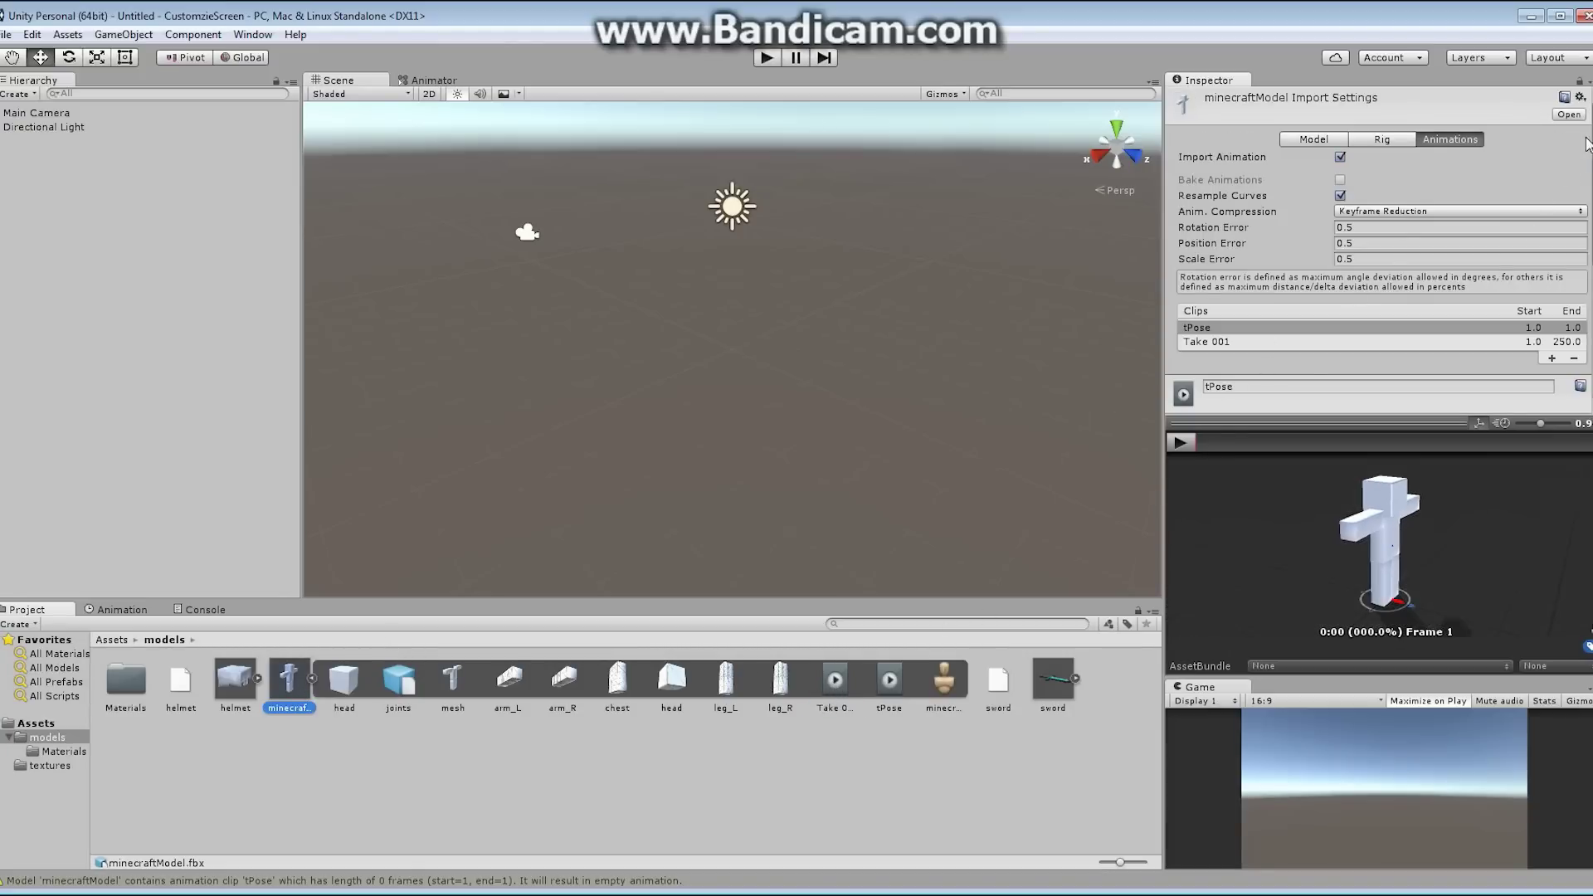
# - Rename minecraftModel's Take 001 clip as playerWalk
pyautogui.scroll(-3, 1232, 272)
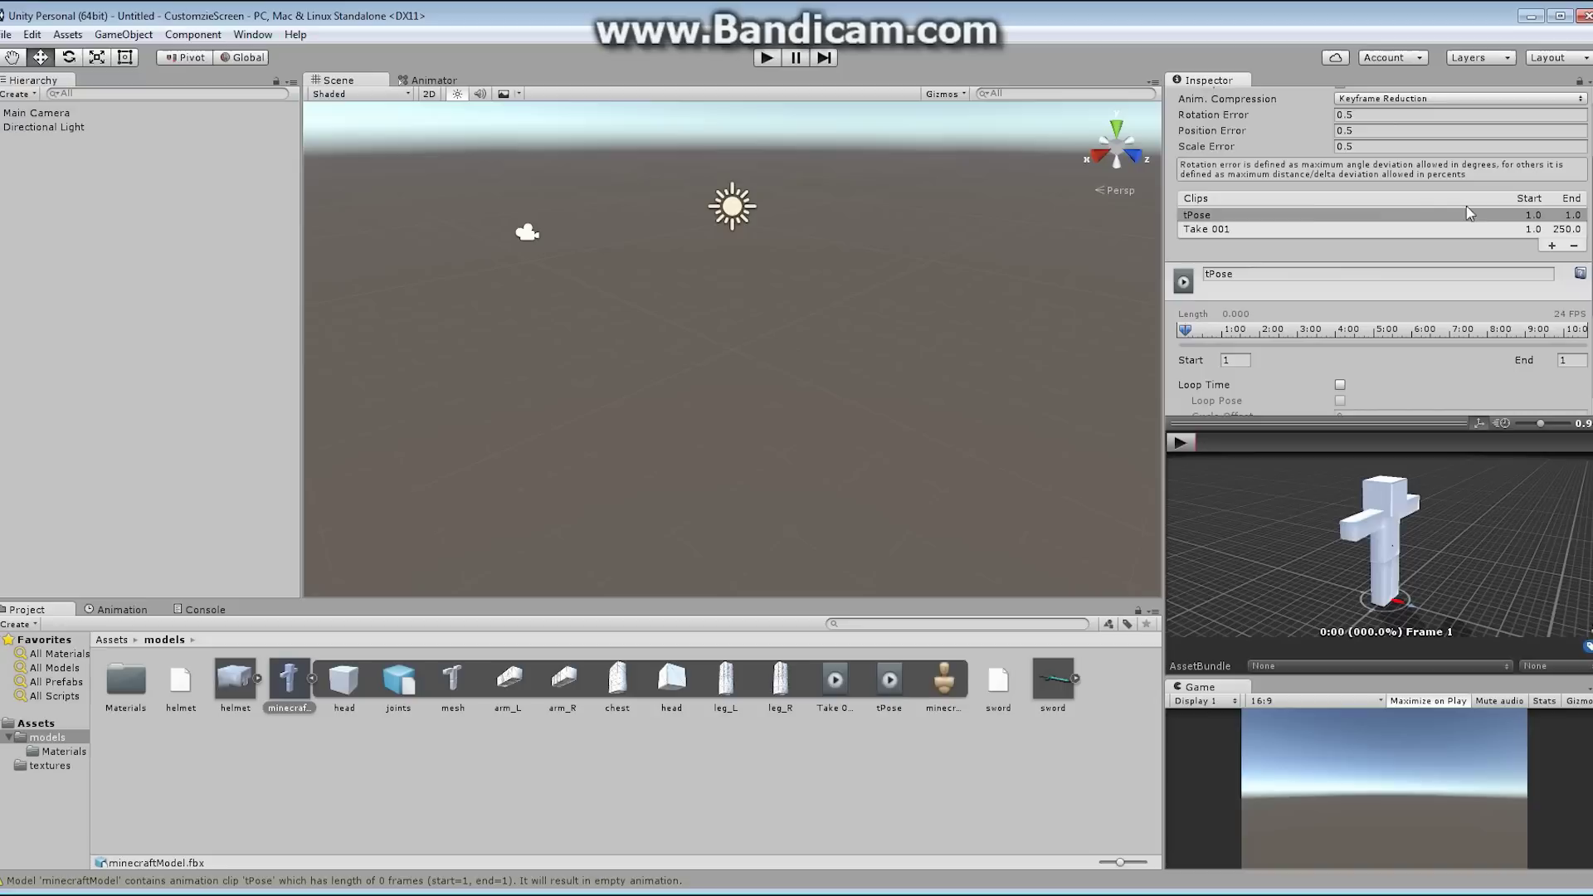
pyautogui.click(1228, 229)
pyautogui.click(1275, 274)
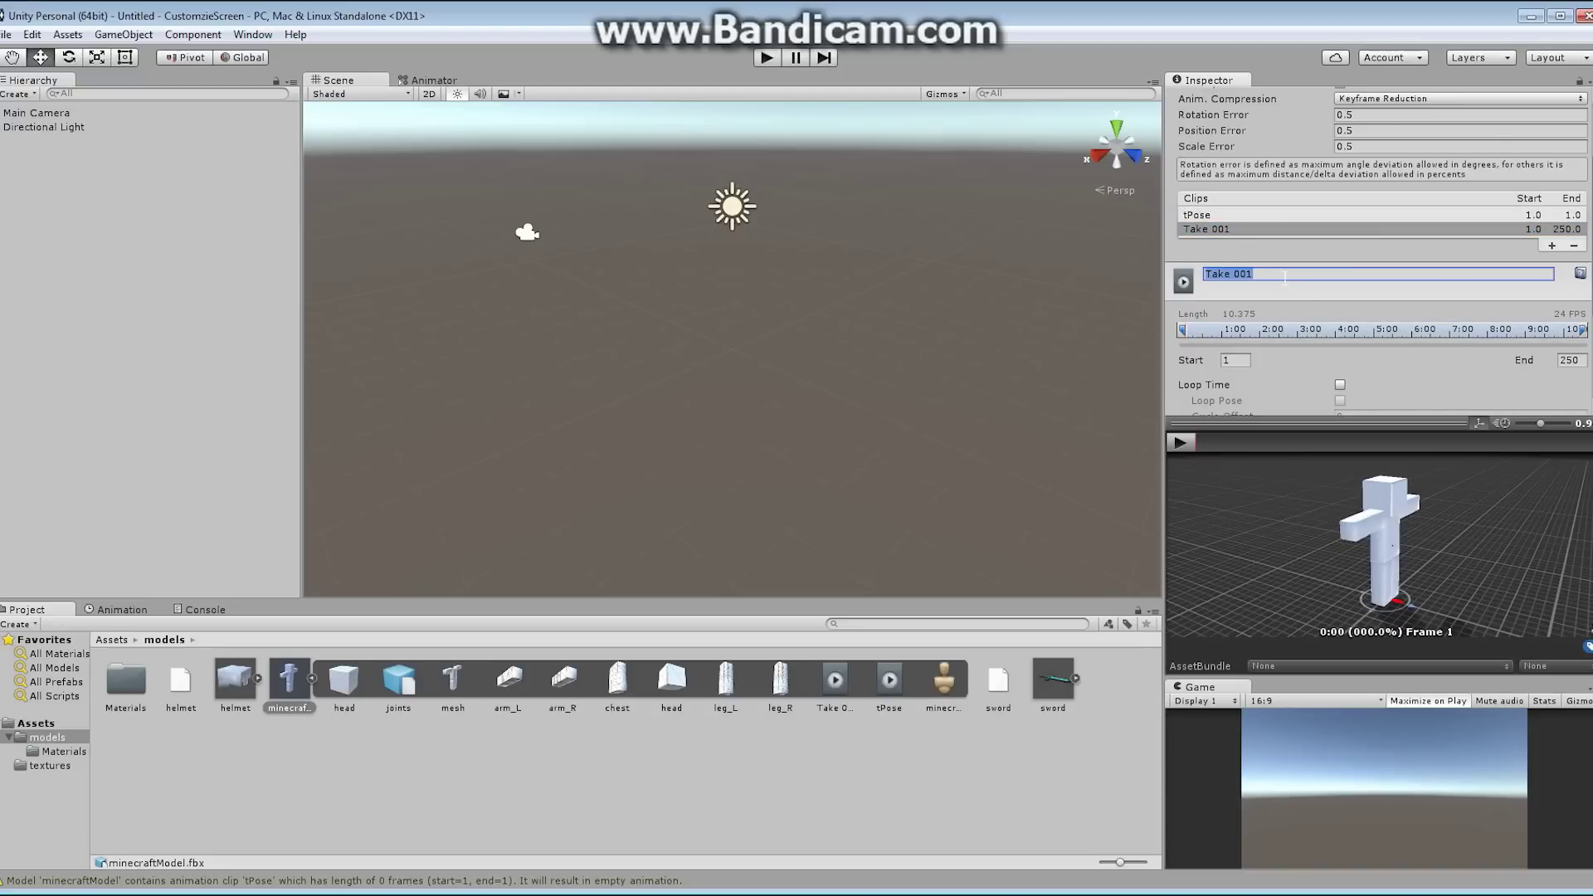
pyautogui.write('playerWalk')
pyautogui.press('Return')
pyautogui.press('Tab')
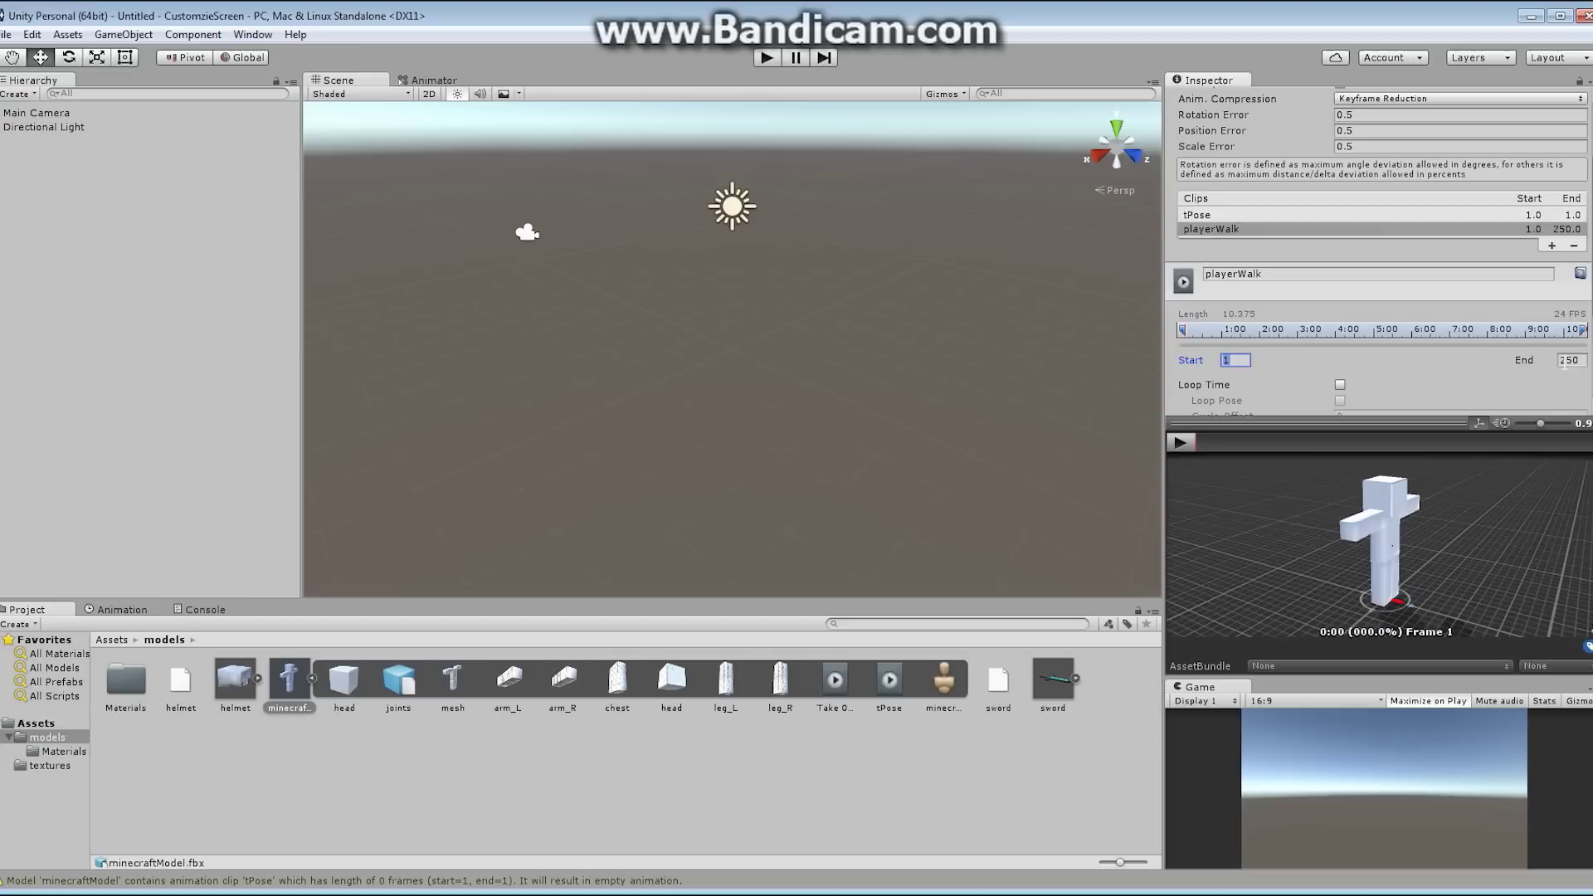
# - Set the playerWalk clip to run from frame 2 to frame 26 and enable Loop Time
pyautogui.click(1237, 360)
pyautogui.press('BackSpace')
pyautogui.write('2')
pyautogui.click(1569, 360)
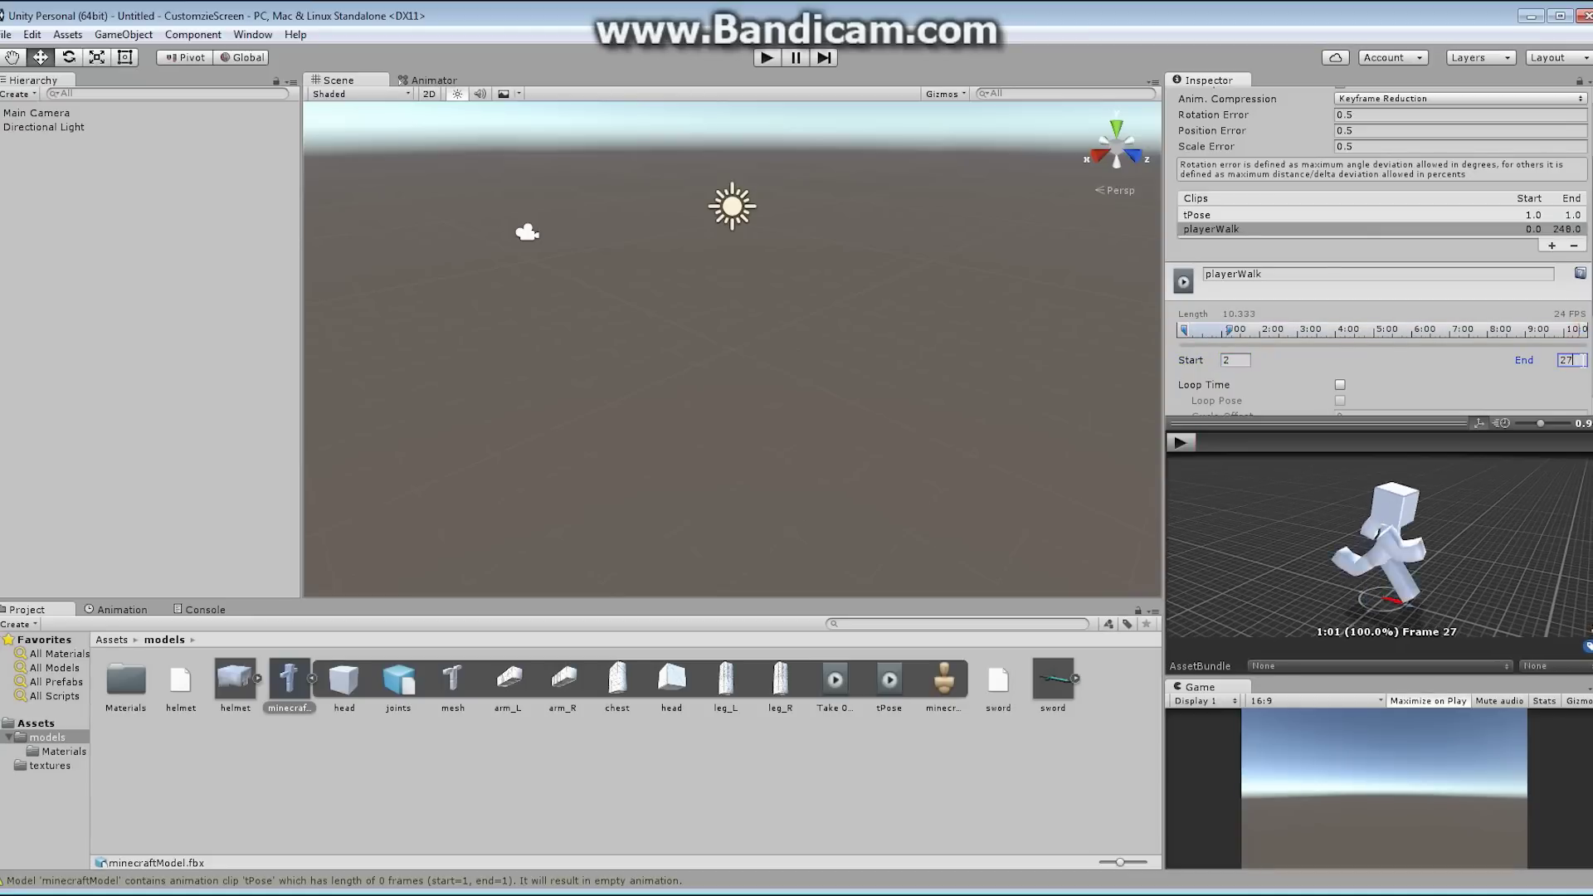
pyautogui.write('26')
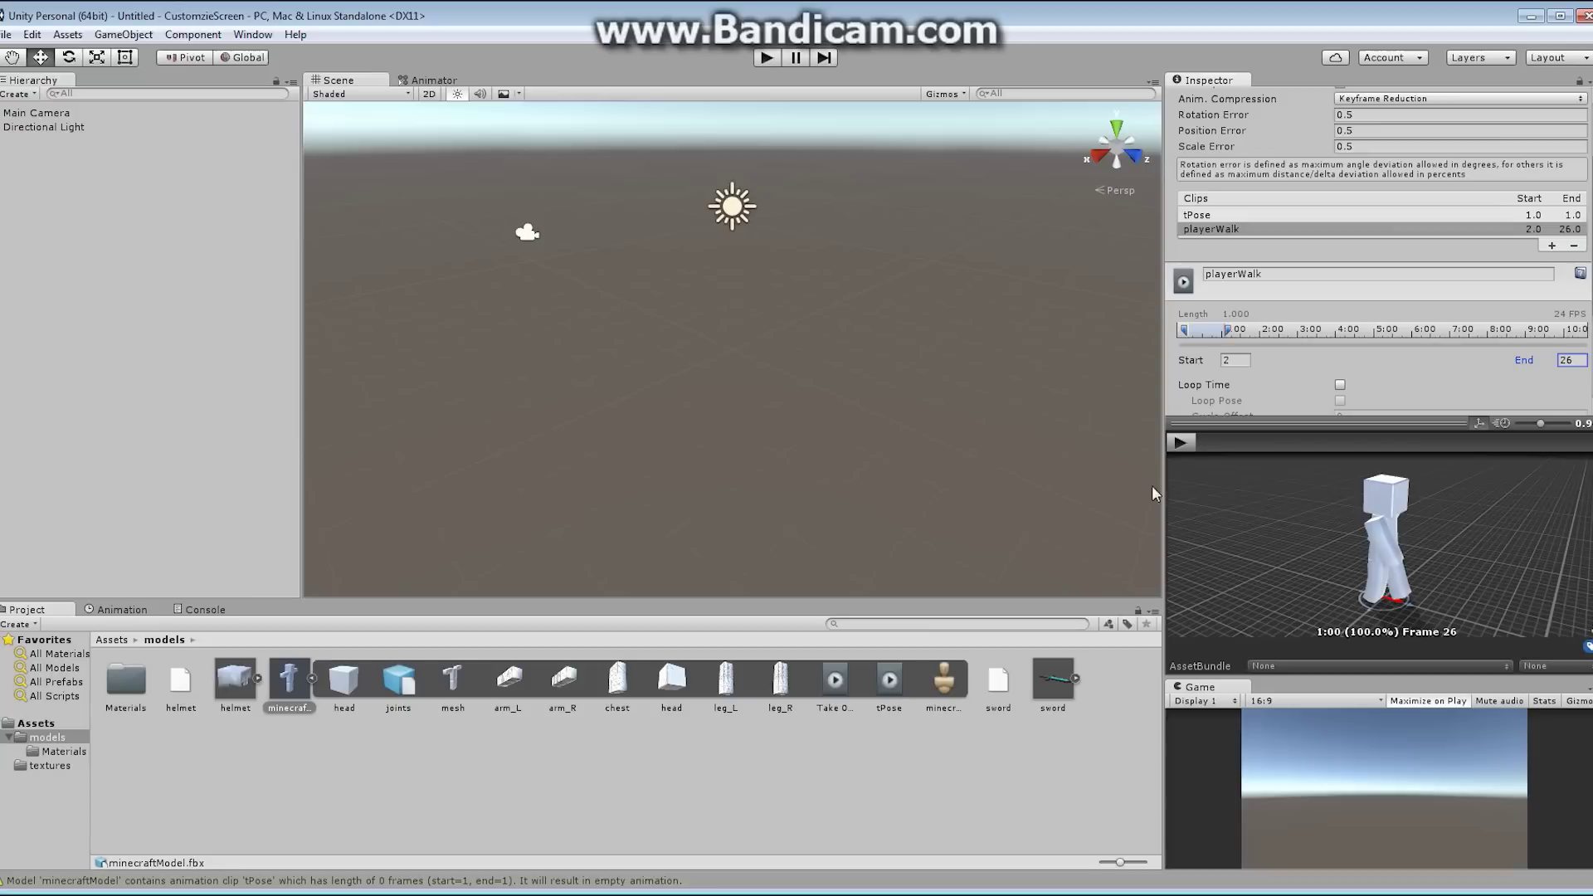
pyautogui.click(1340, 385)
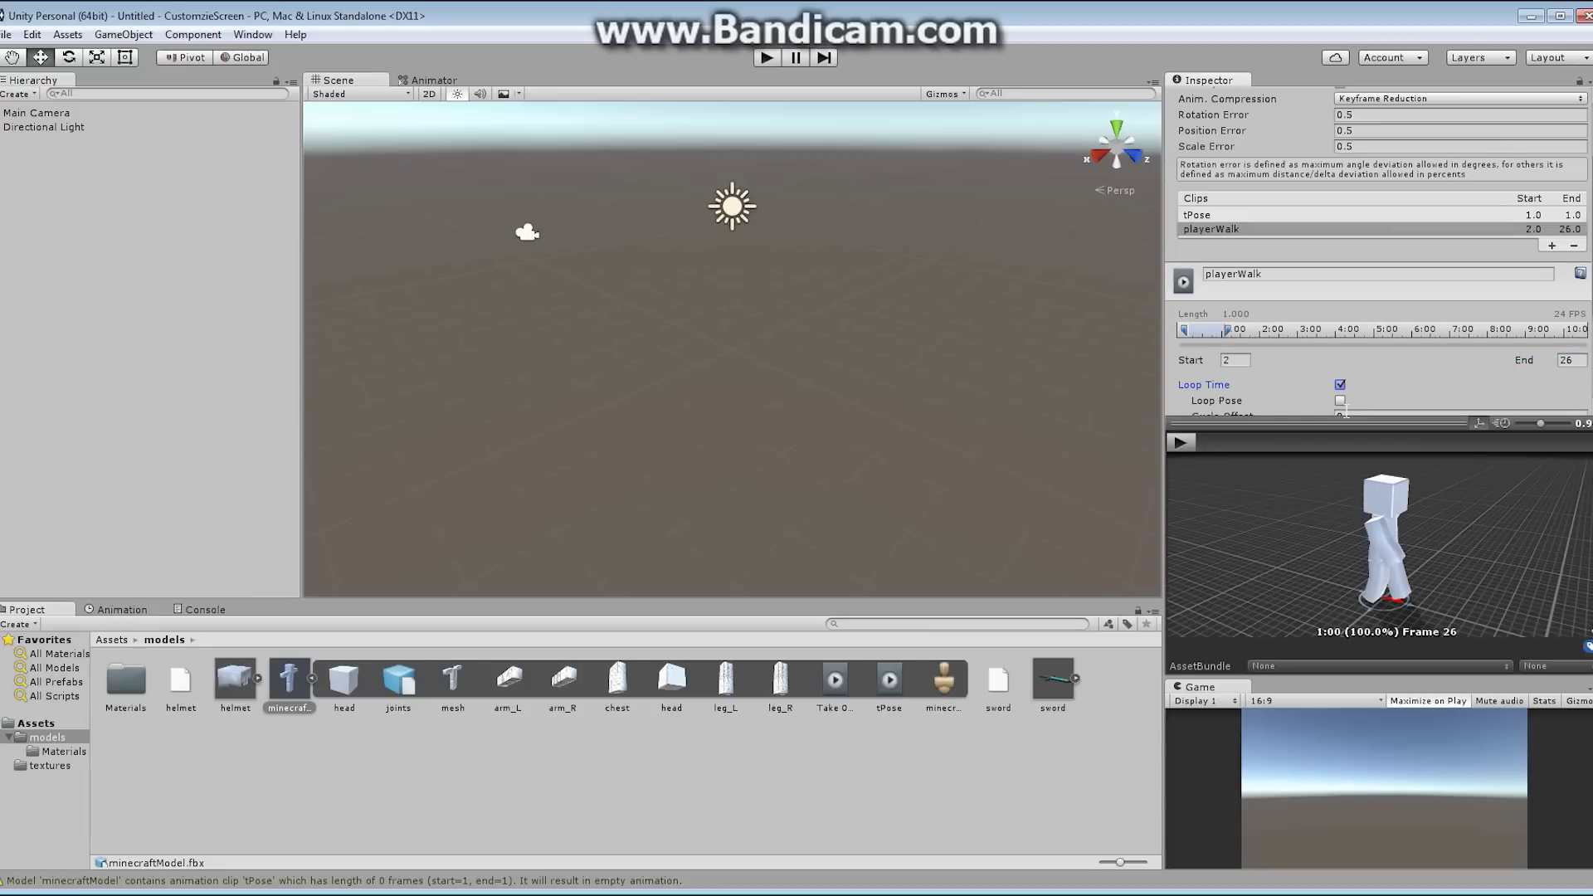
# - Preview the looping playerWalk animation on the model and pause it
pyautogui.click(1181, 445)
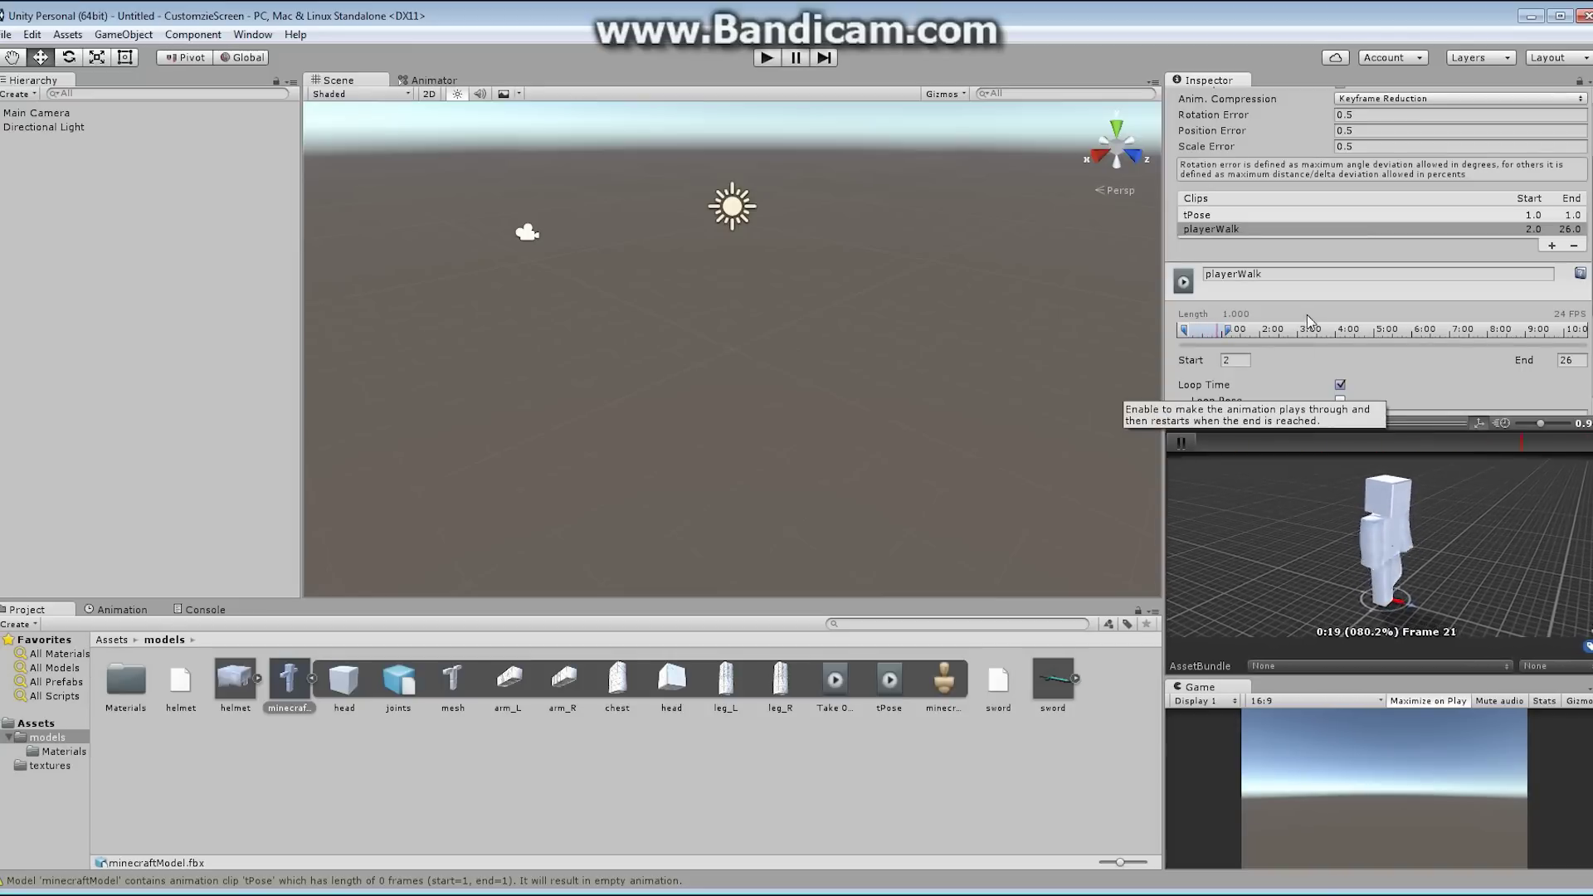
pyautogui.scroll(-2, 1377, 249)
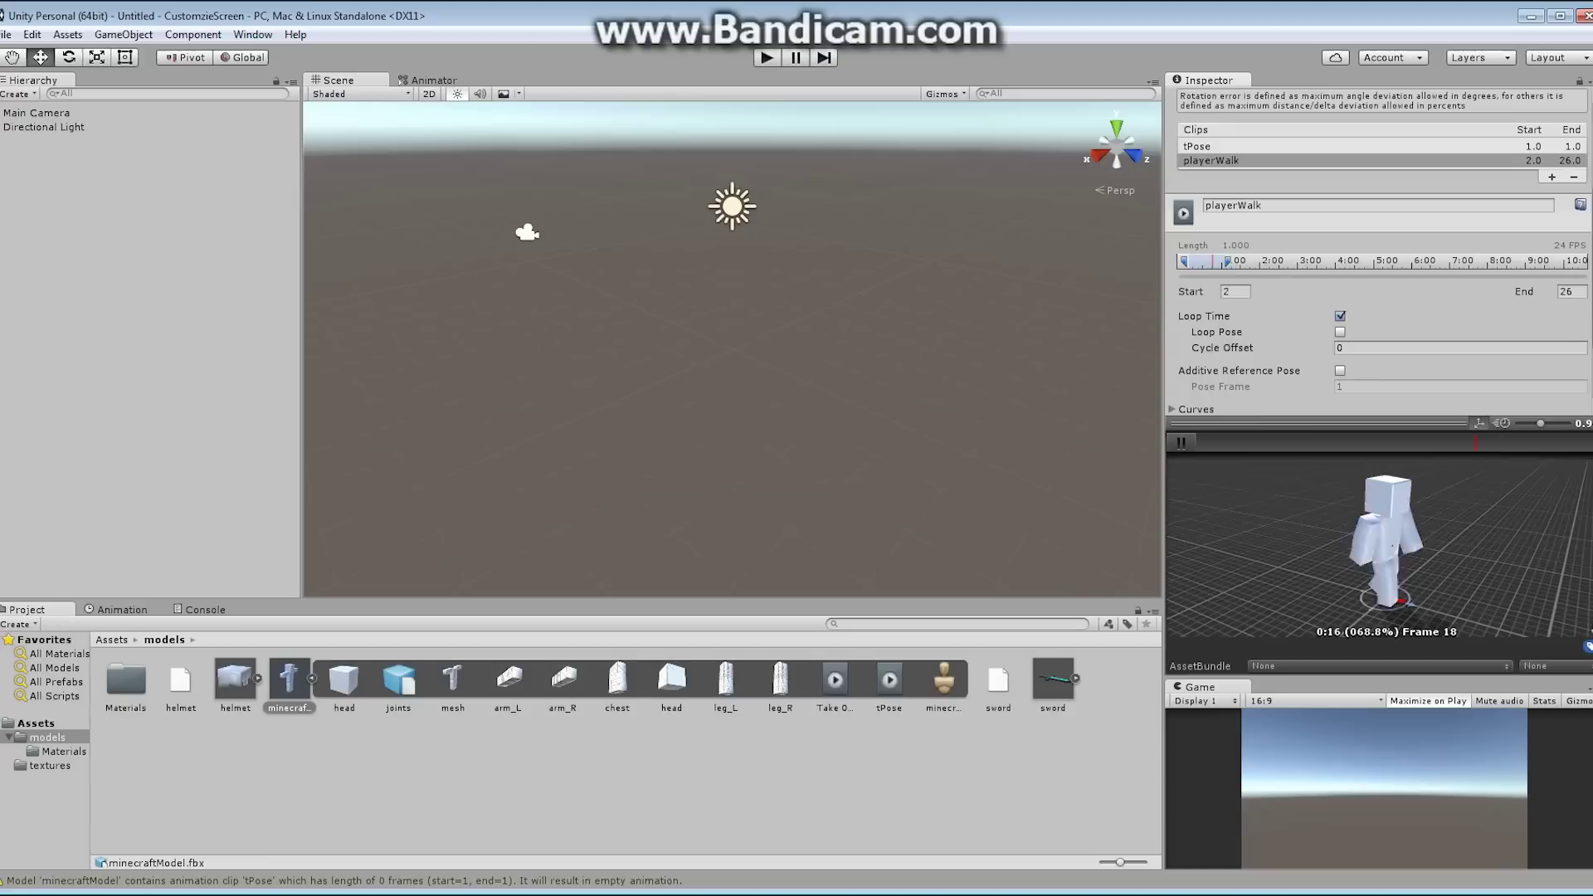
pyautogui.click(1180, 442)
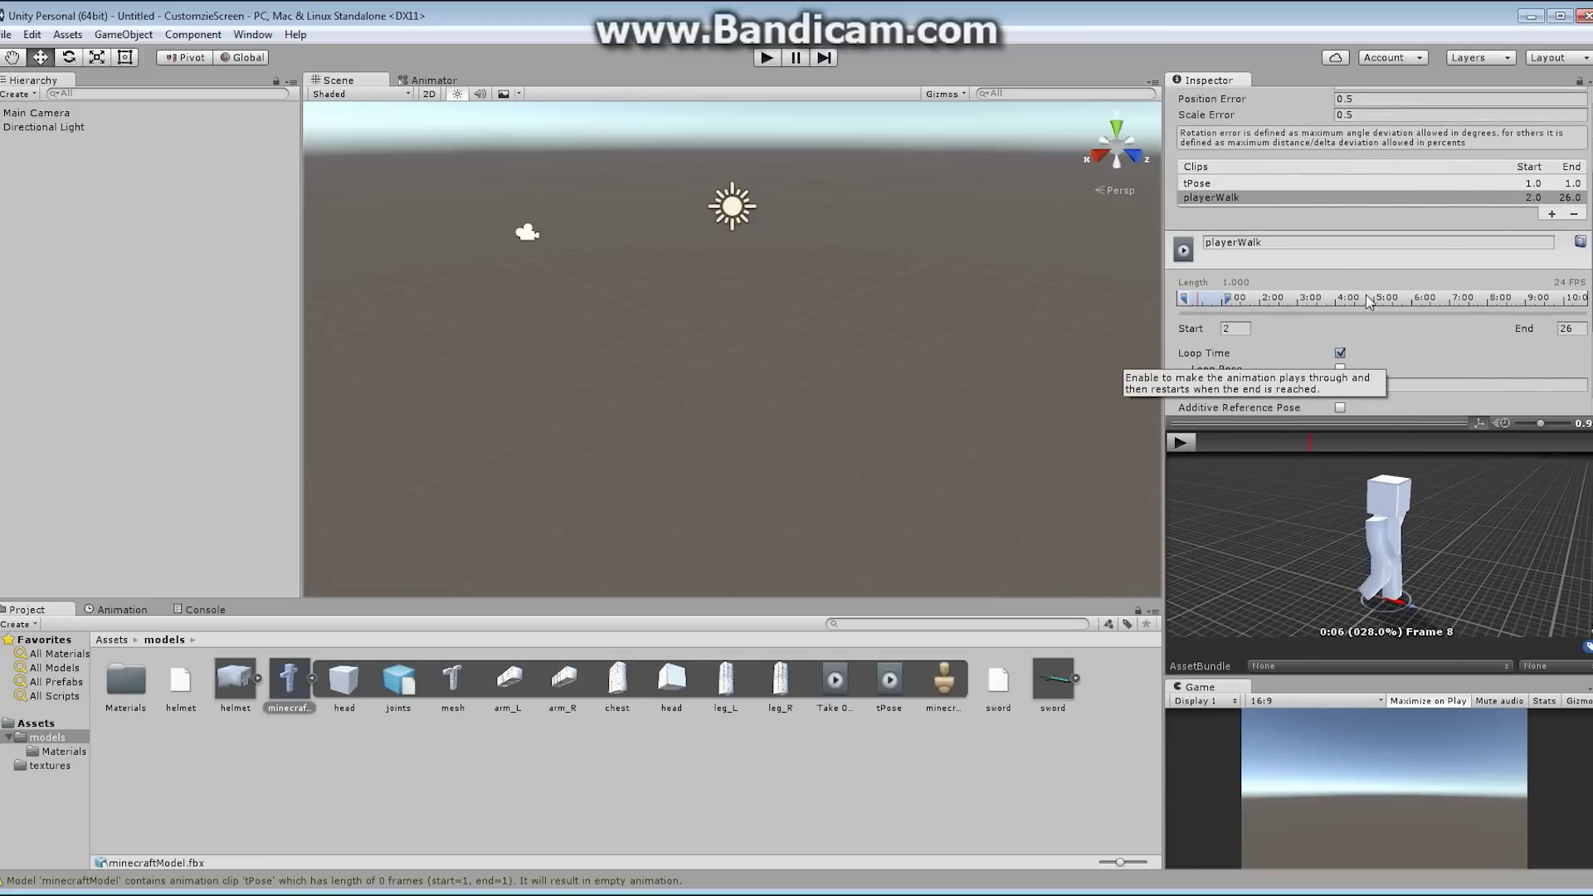
# - Add another clip to the model's clip list and name it playerRun
pyautogui.click(1552, 215)
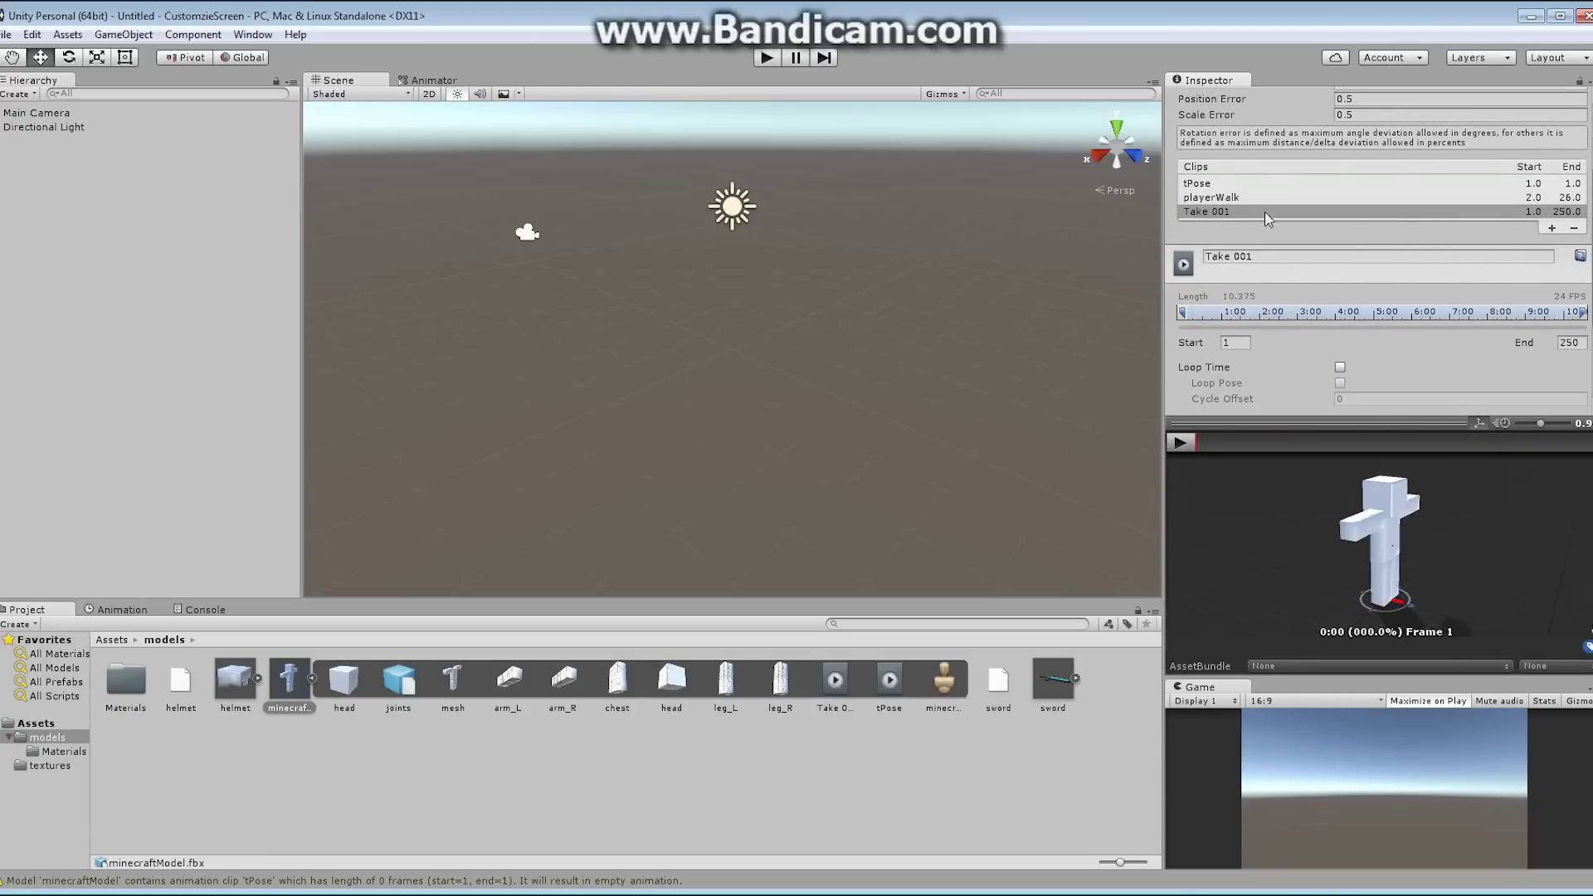
pyautogui.click(1254, 256)
pyautogui.write('playerRun')
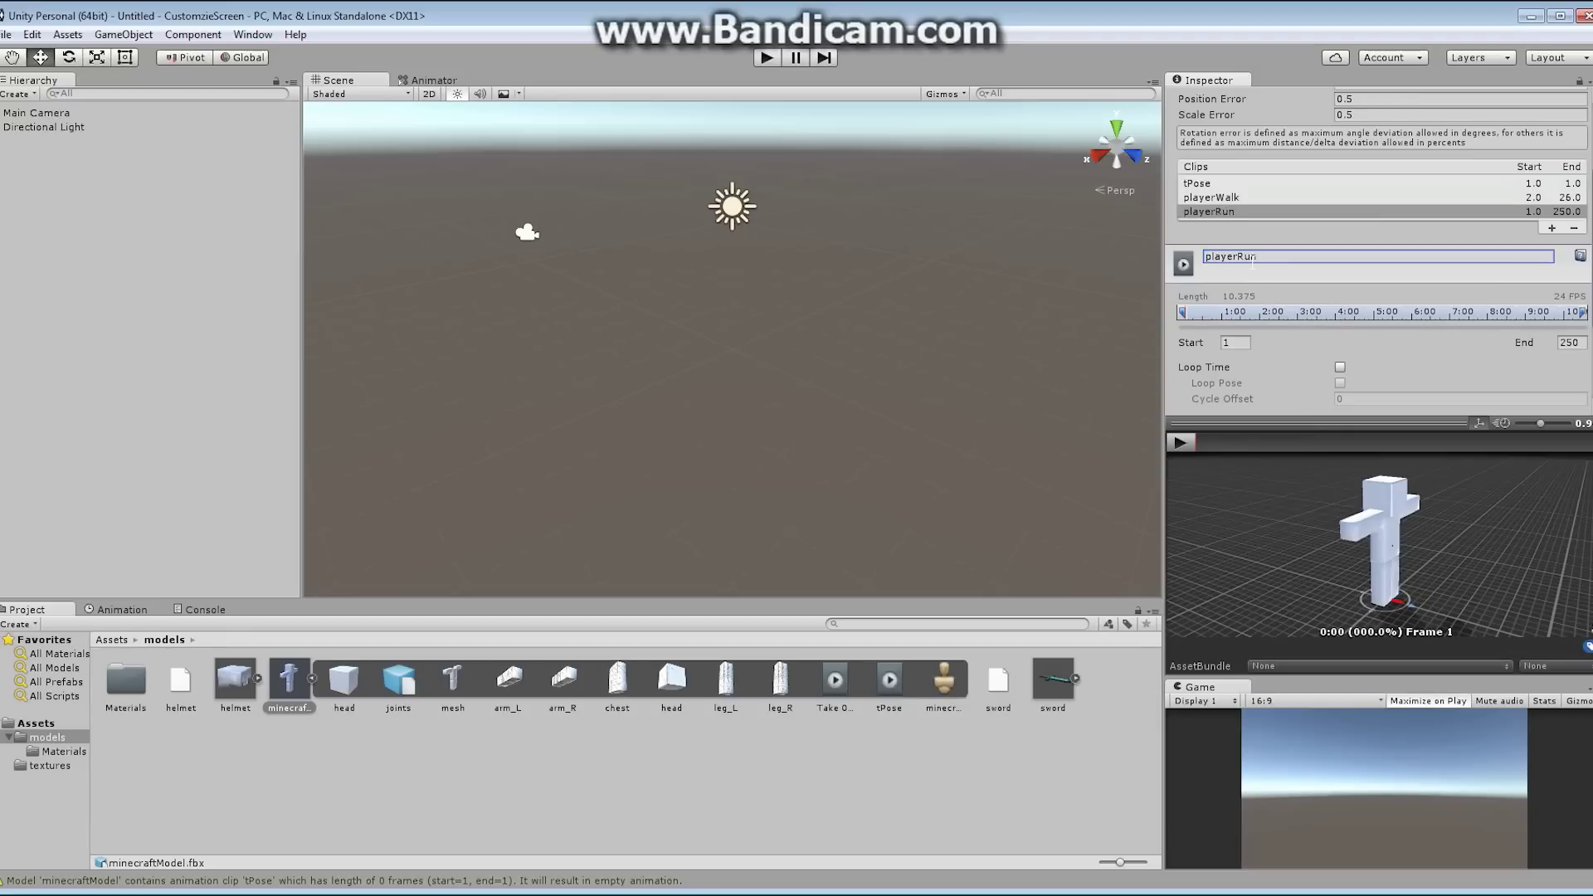
# - Set the playerRun clip's start frame to 27 and end frame to 39, with Loop Time enabled
pyautogui.click(1233, 343)
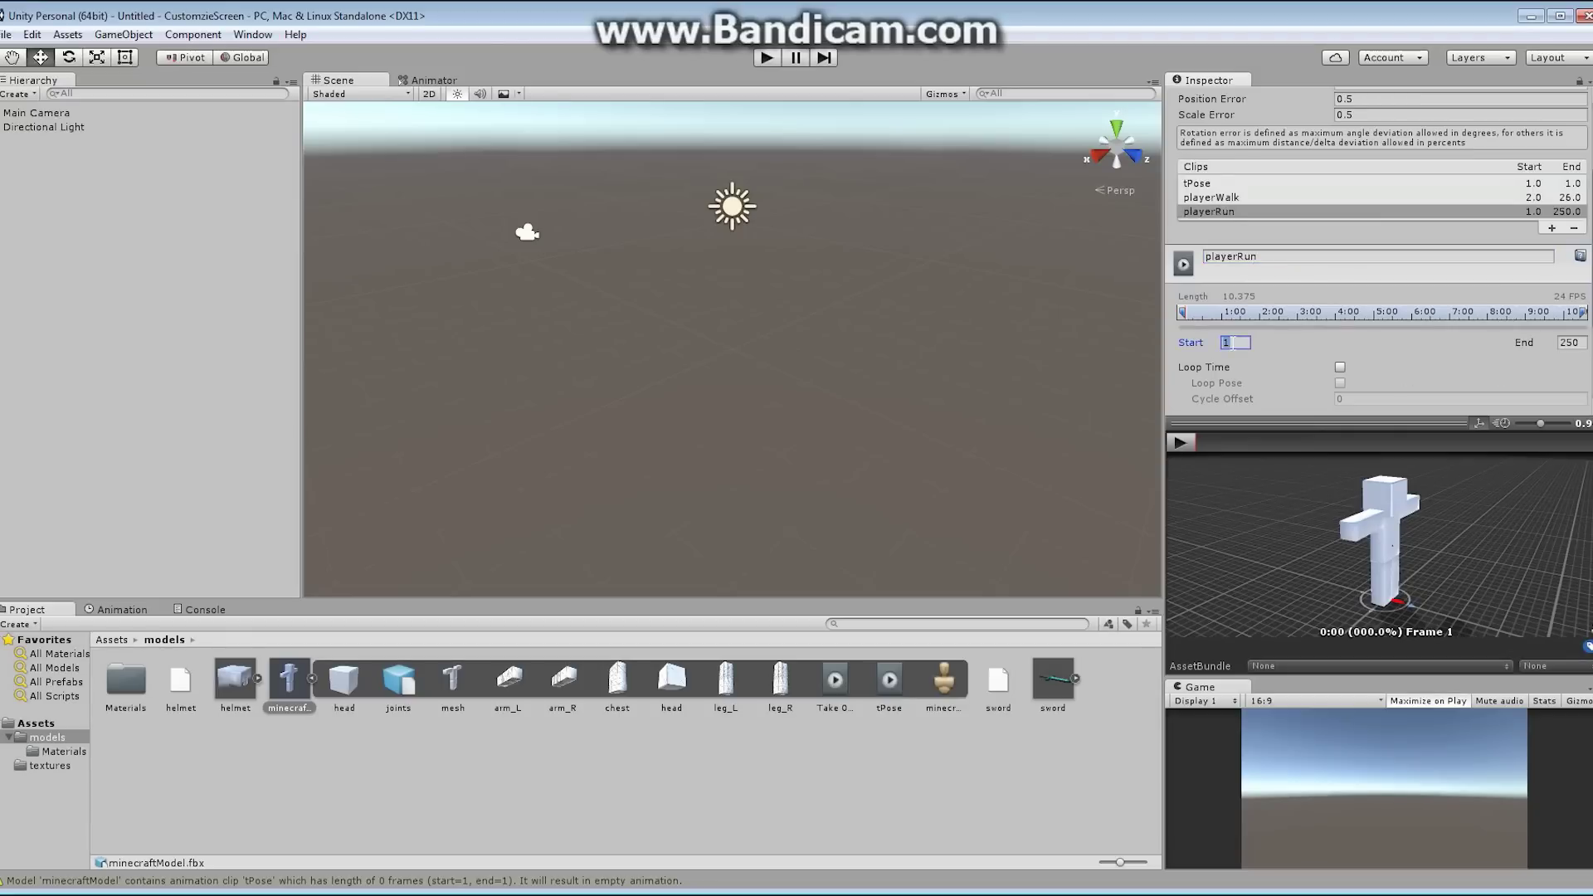
pyautogui.write('2')
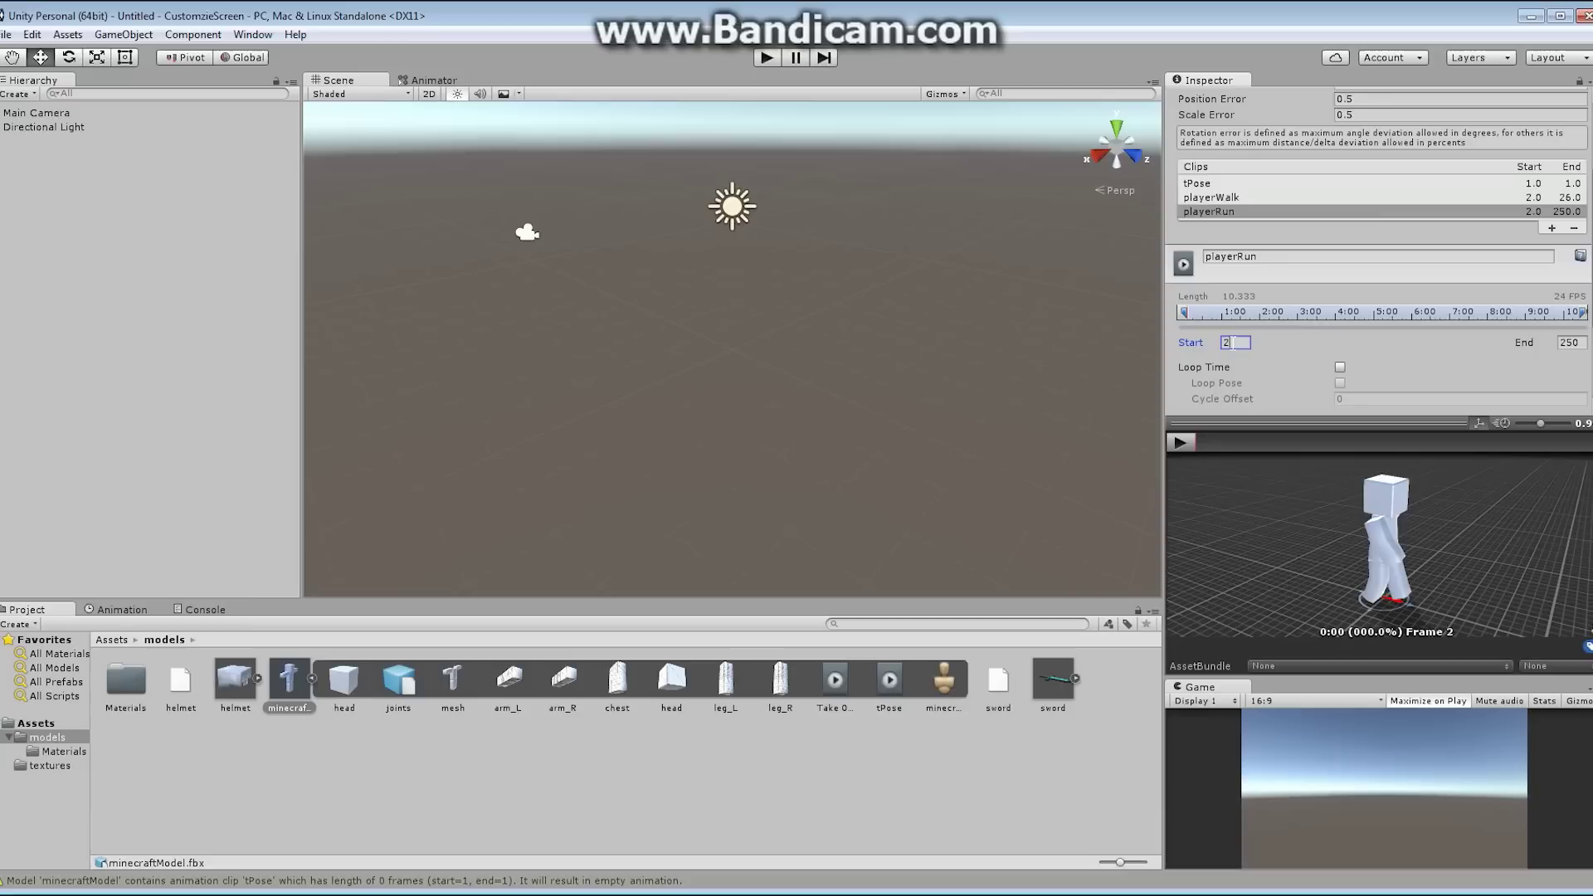
pyautogui.write('7')
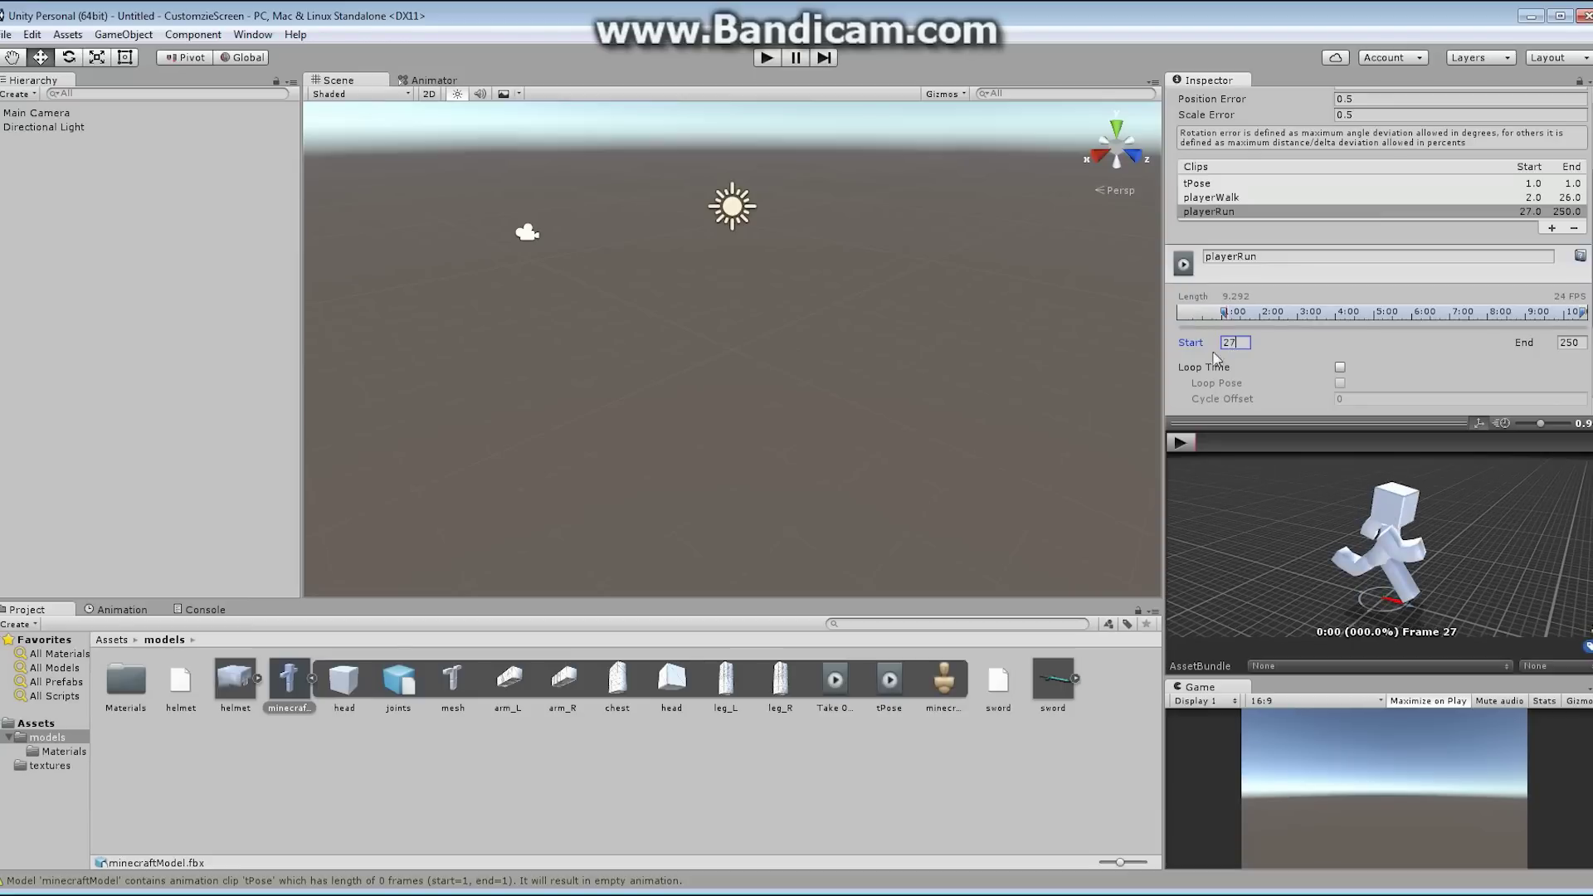
pyautogui.click(1574, 342)
pyautogui.write('39')
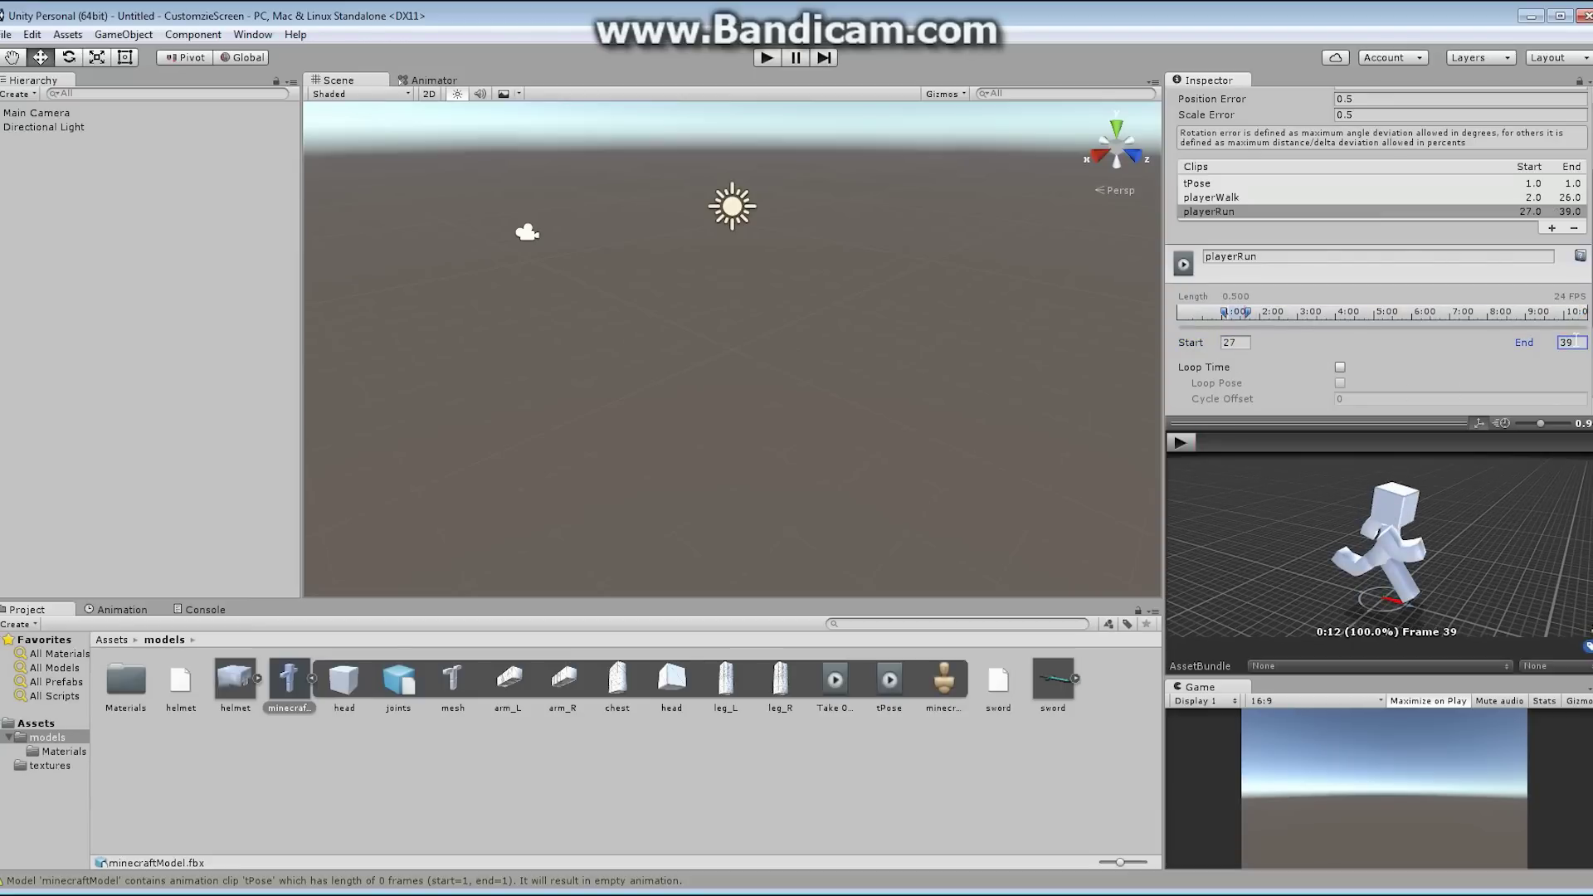
pyautogui.click(1340, 368)
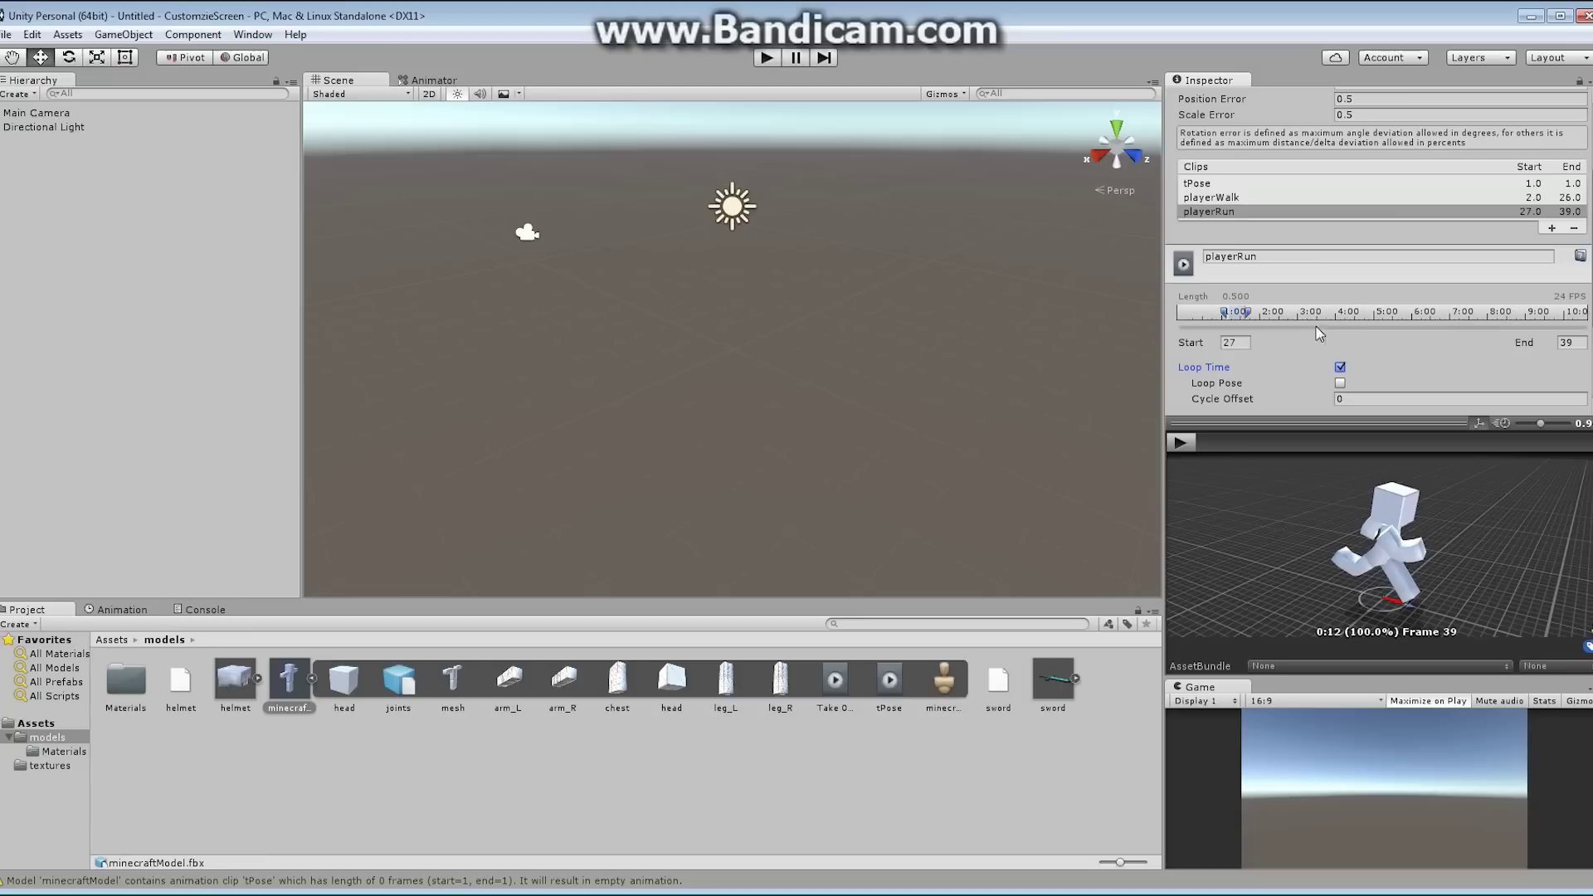
# - Add a clip named playerJump that starts at frame 43 and ends at frame 50
pyautogui.click(1551, 228)
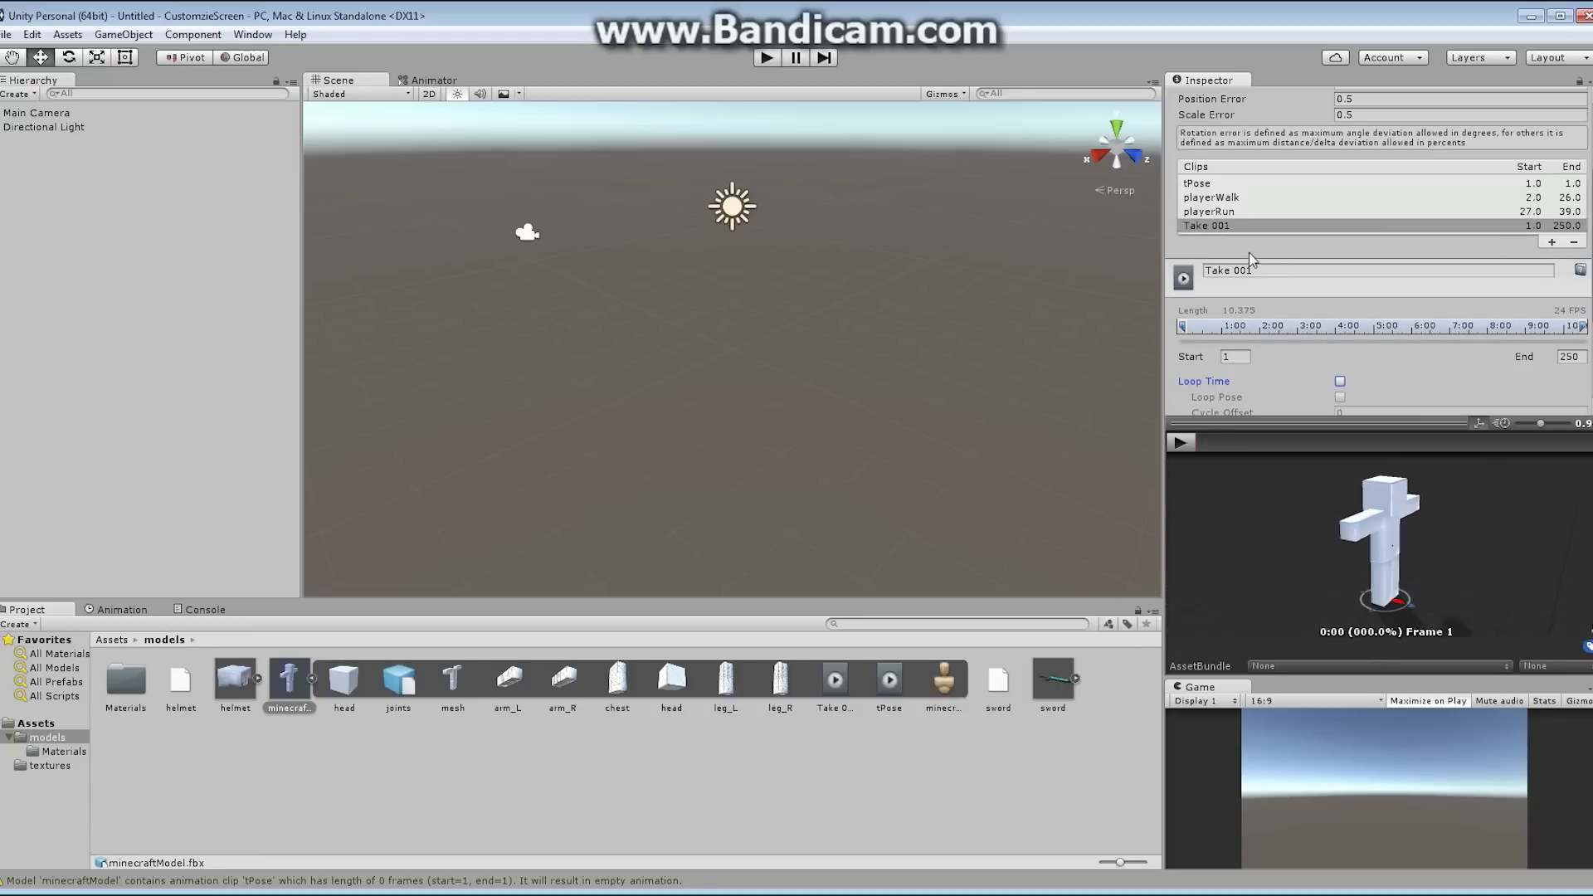
pyautogui.click(1259, 271)
pyautogui.write('layerJump')
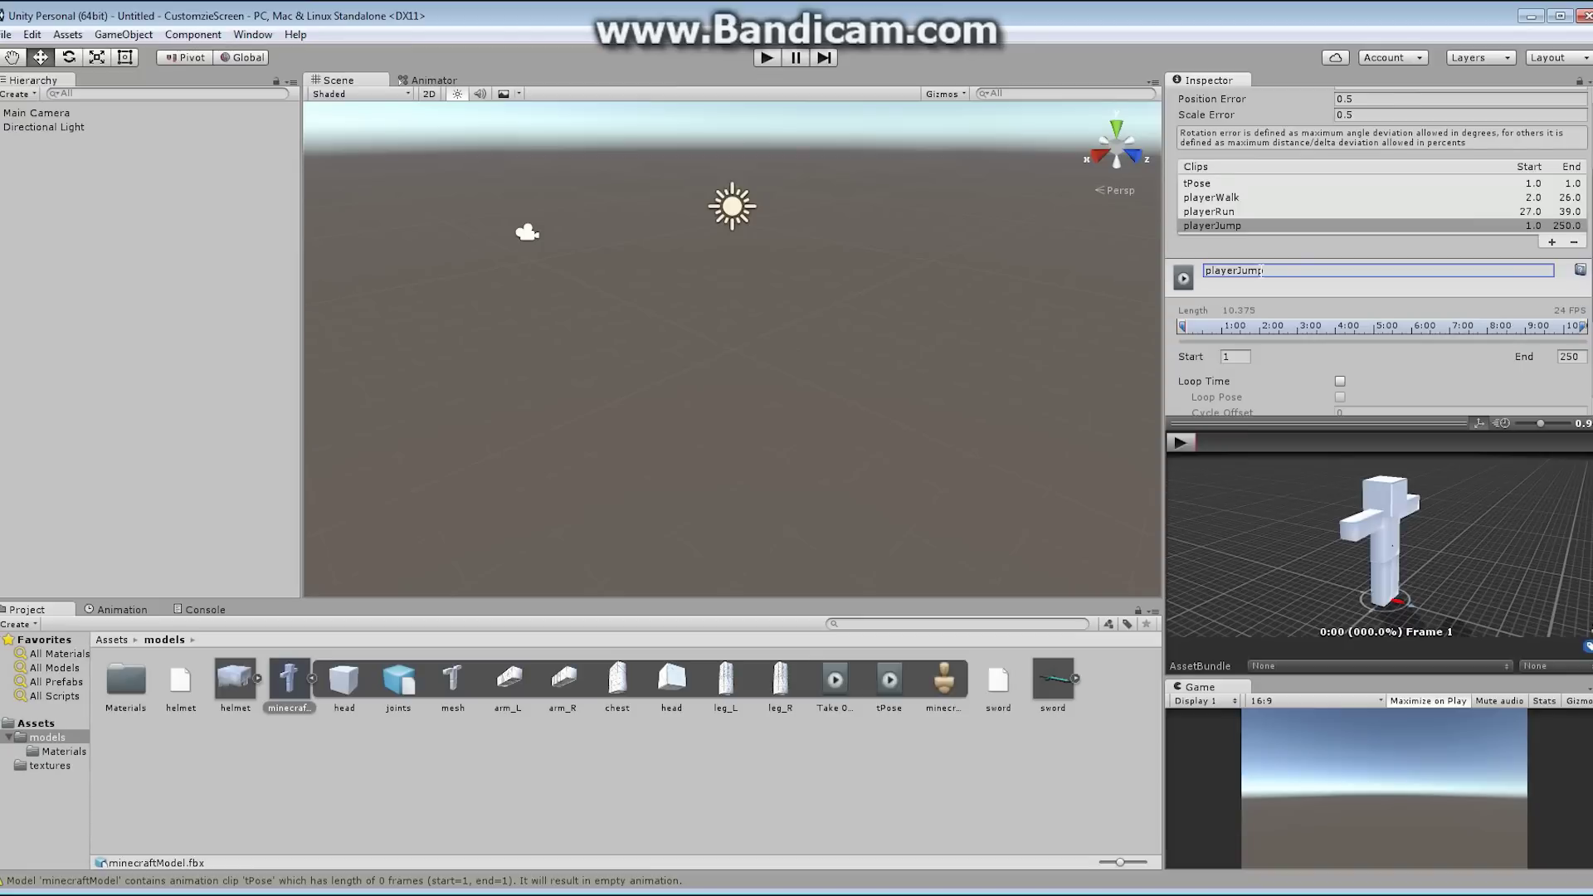
pyautogui.click(1235, 357)
pyautogui.write('43')
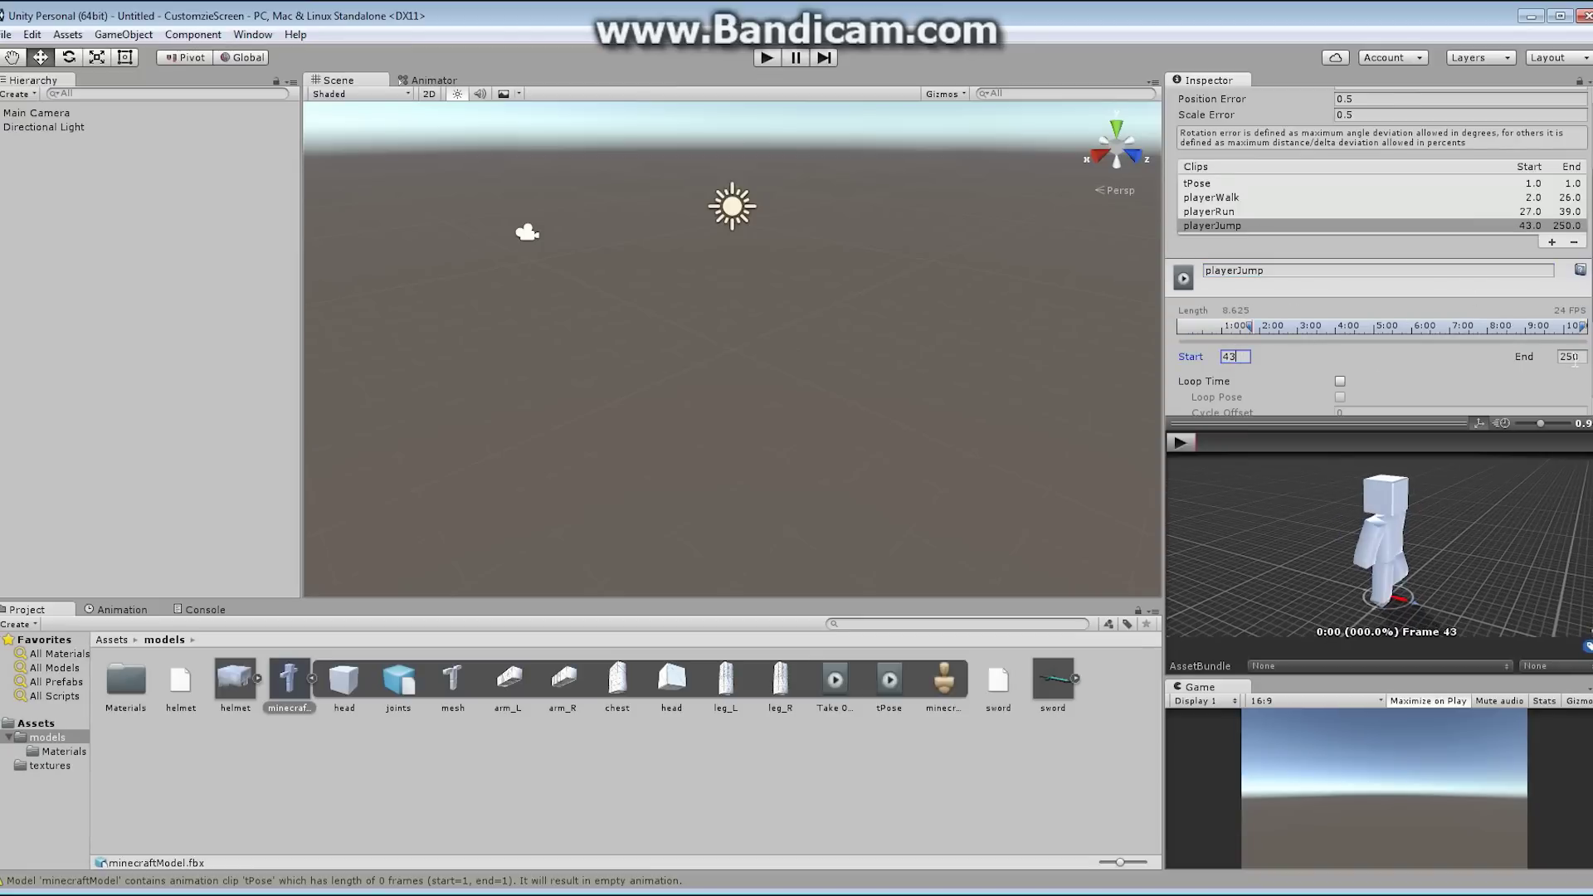
pyautogui.click(1575, 358)
pyautogui.write('50')
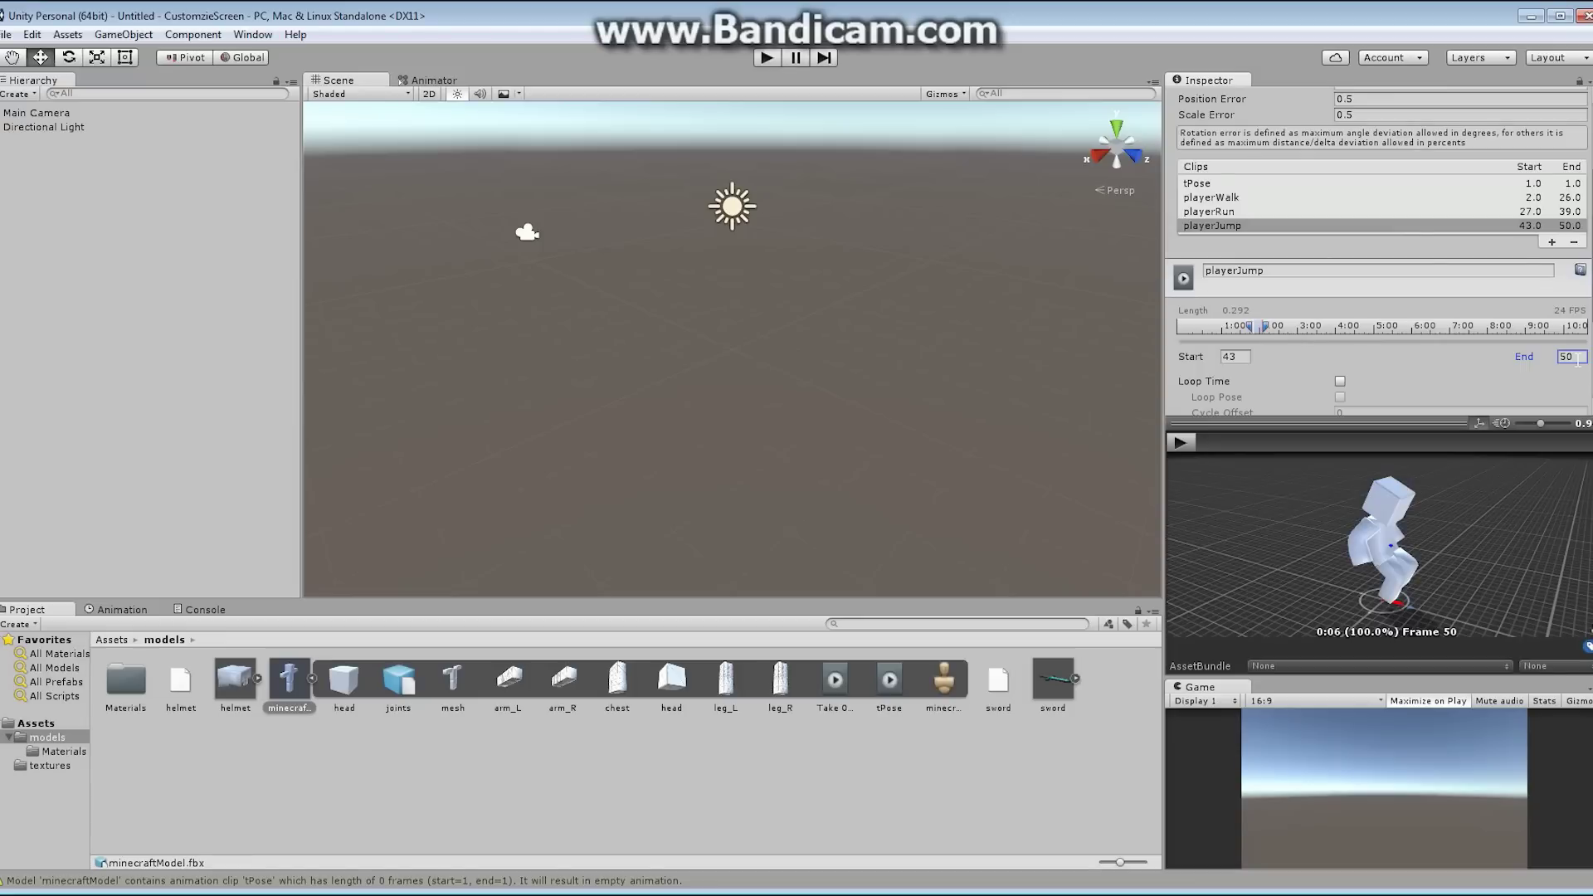
# - Add a clip named playerFall that starts at frame 51 and ends at frame 63
pyautogui.click(1552, 241)
pyautogui.click(1274, 284)
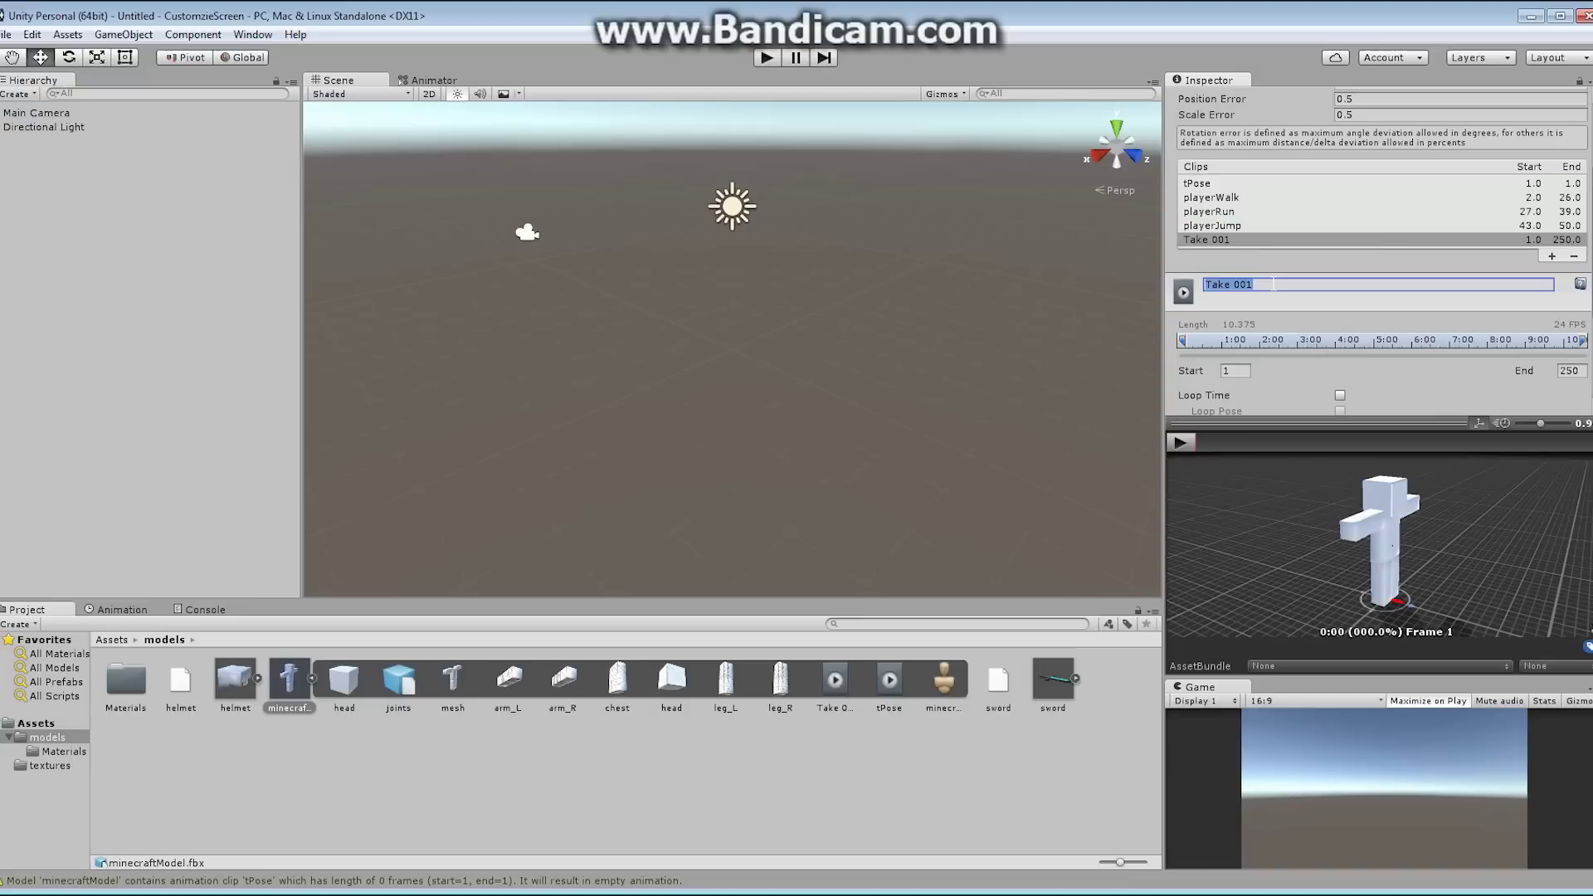
pyautogui.write('playerFall')
pyautogui.click(1236, 370)
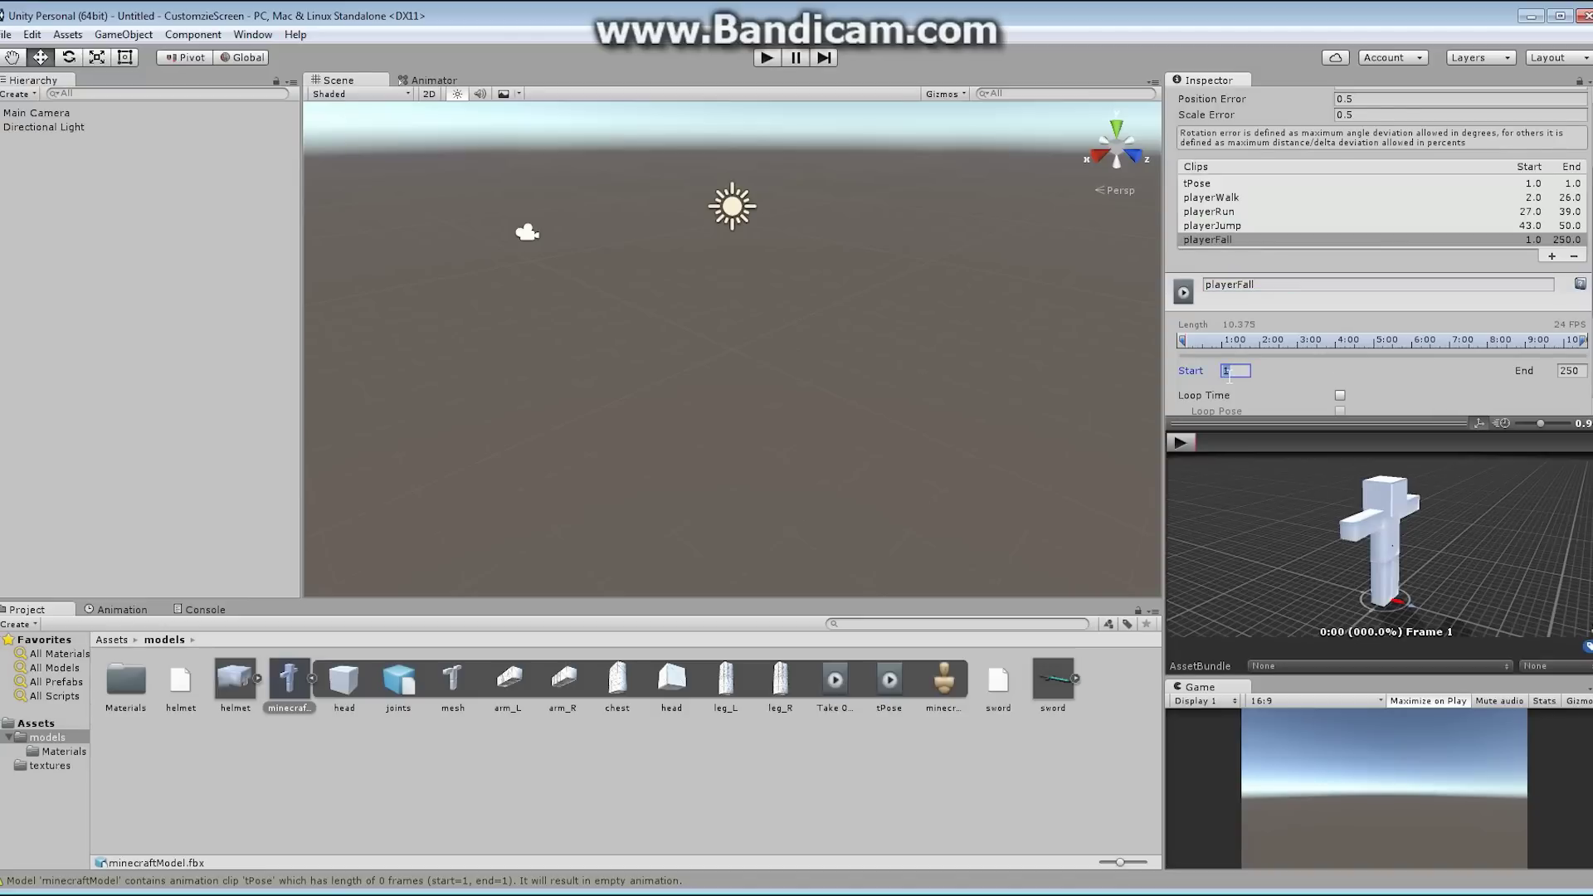
pyautogui.write('51')
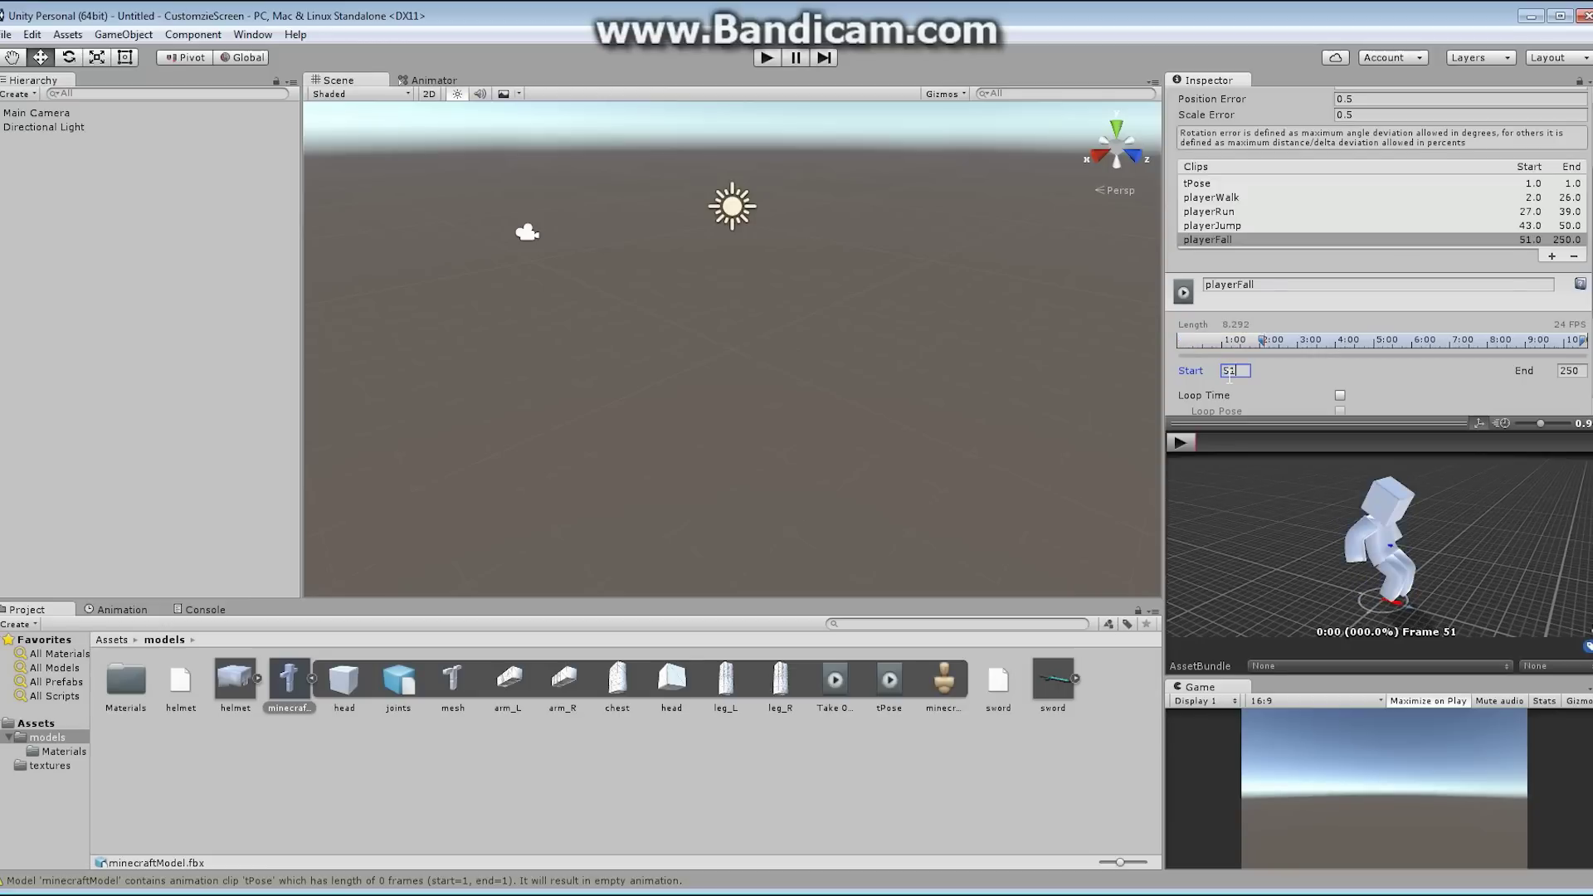
pyautogui.press('Tab')
pyautogui.write('63')
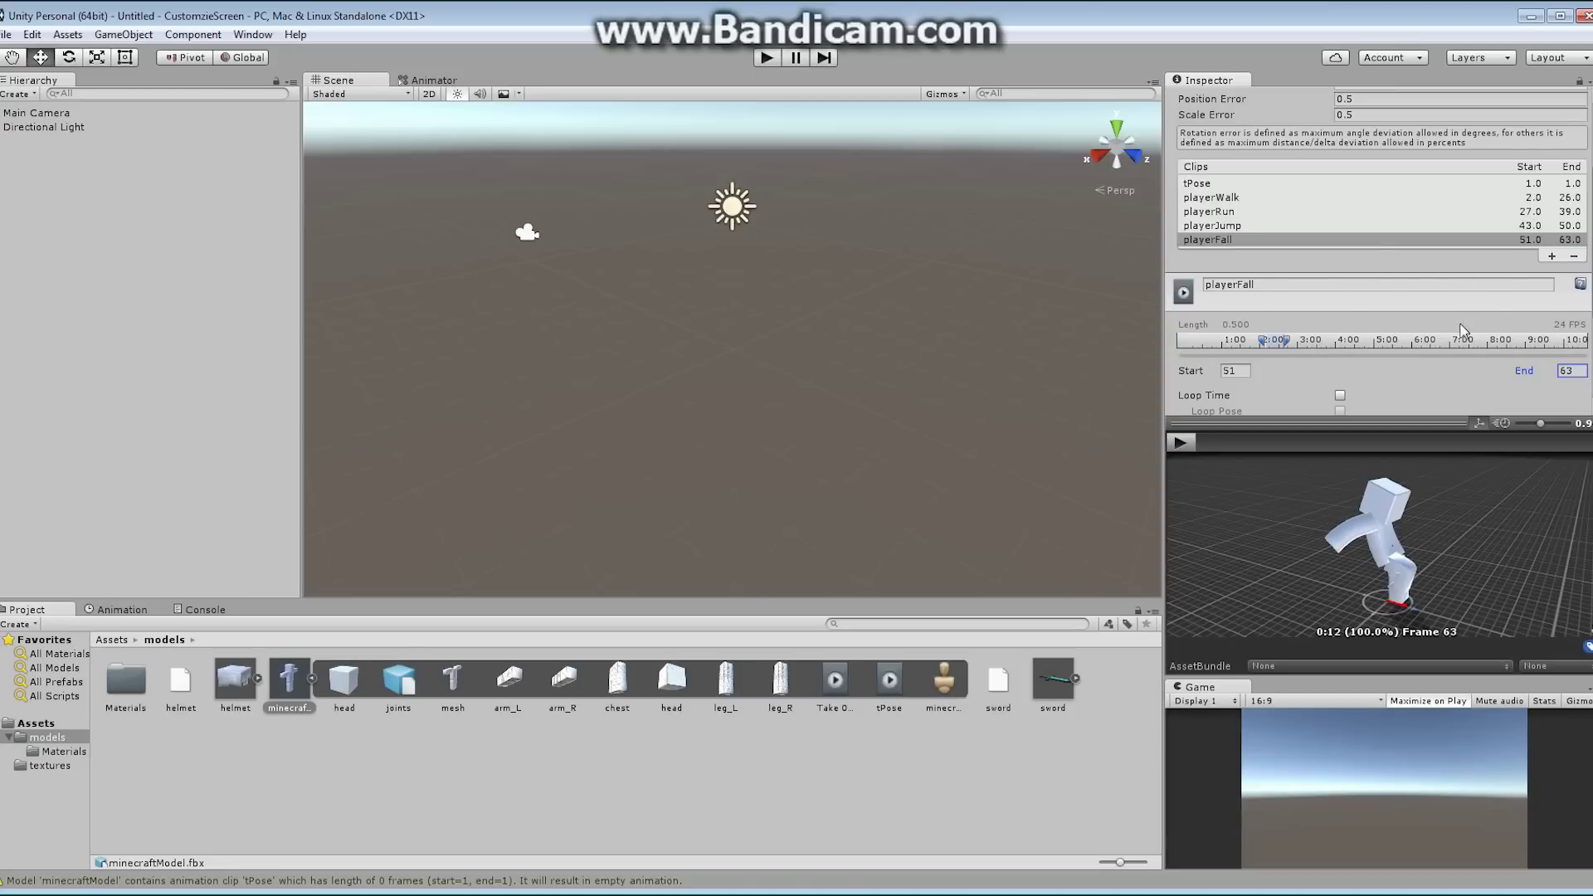
# - Add a clip named playerLand that starts at frame 63 and ends at frame 65
pyautogui.click(1550, 259)
pyautogui.click(1255, 297)
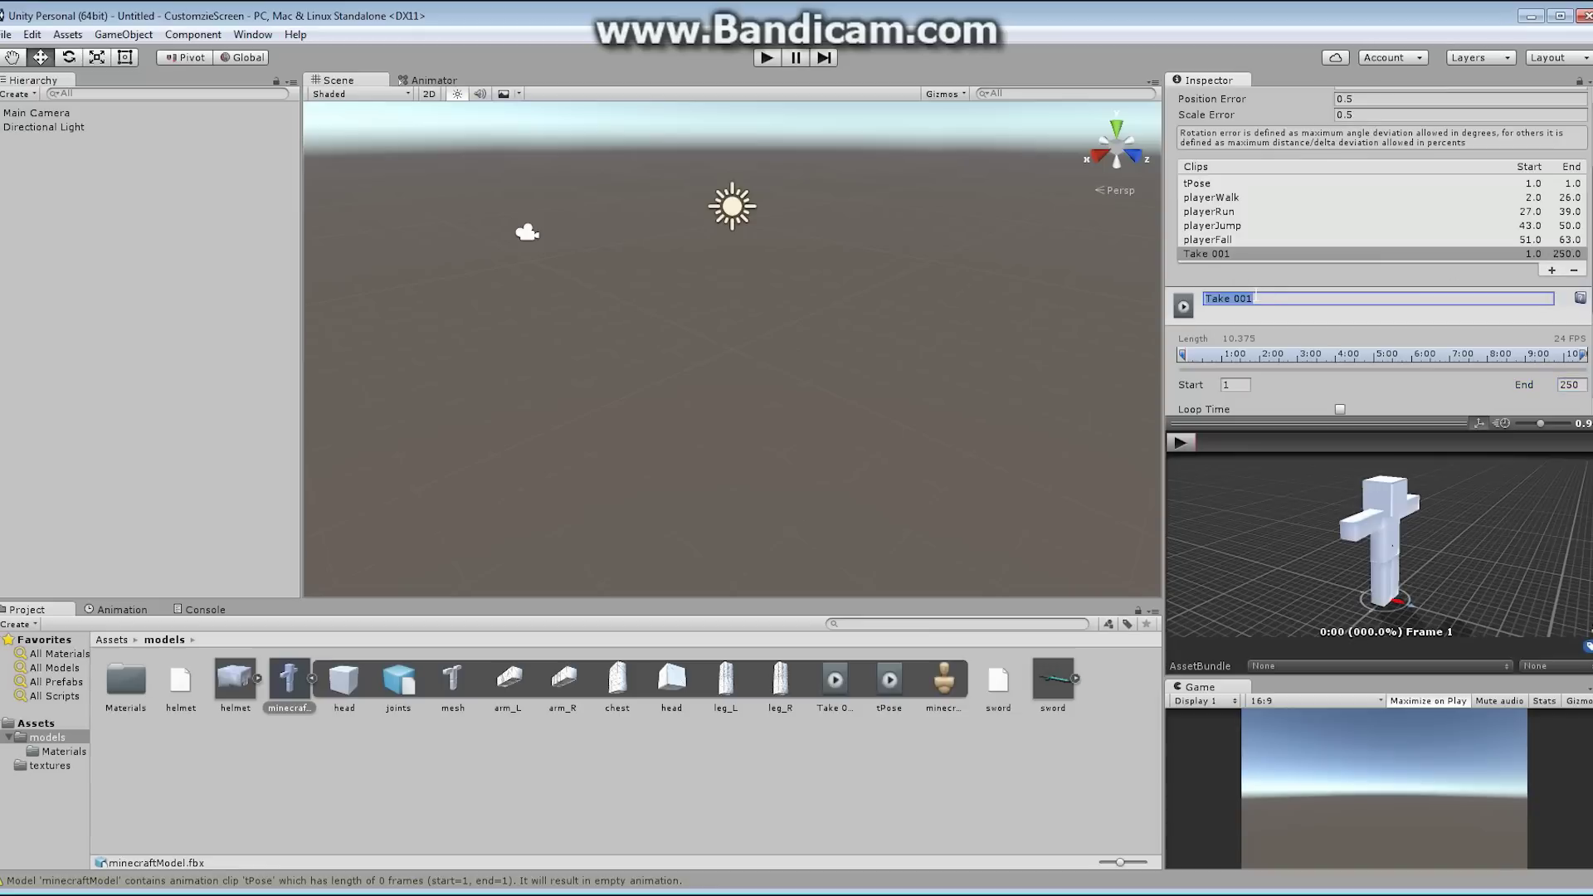
pyautogui.write('playerLand')
pyautogui.scroll(-3, 1377, 249)
pyautogui.click(1239, 306)
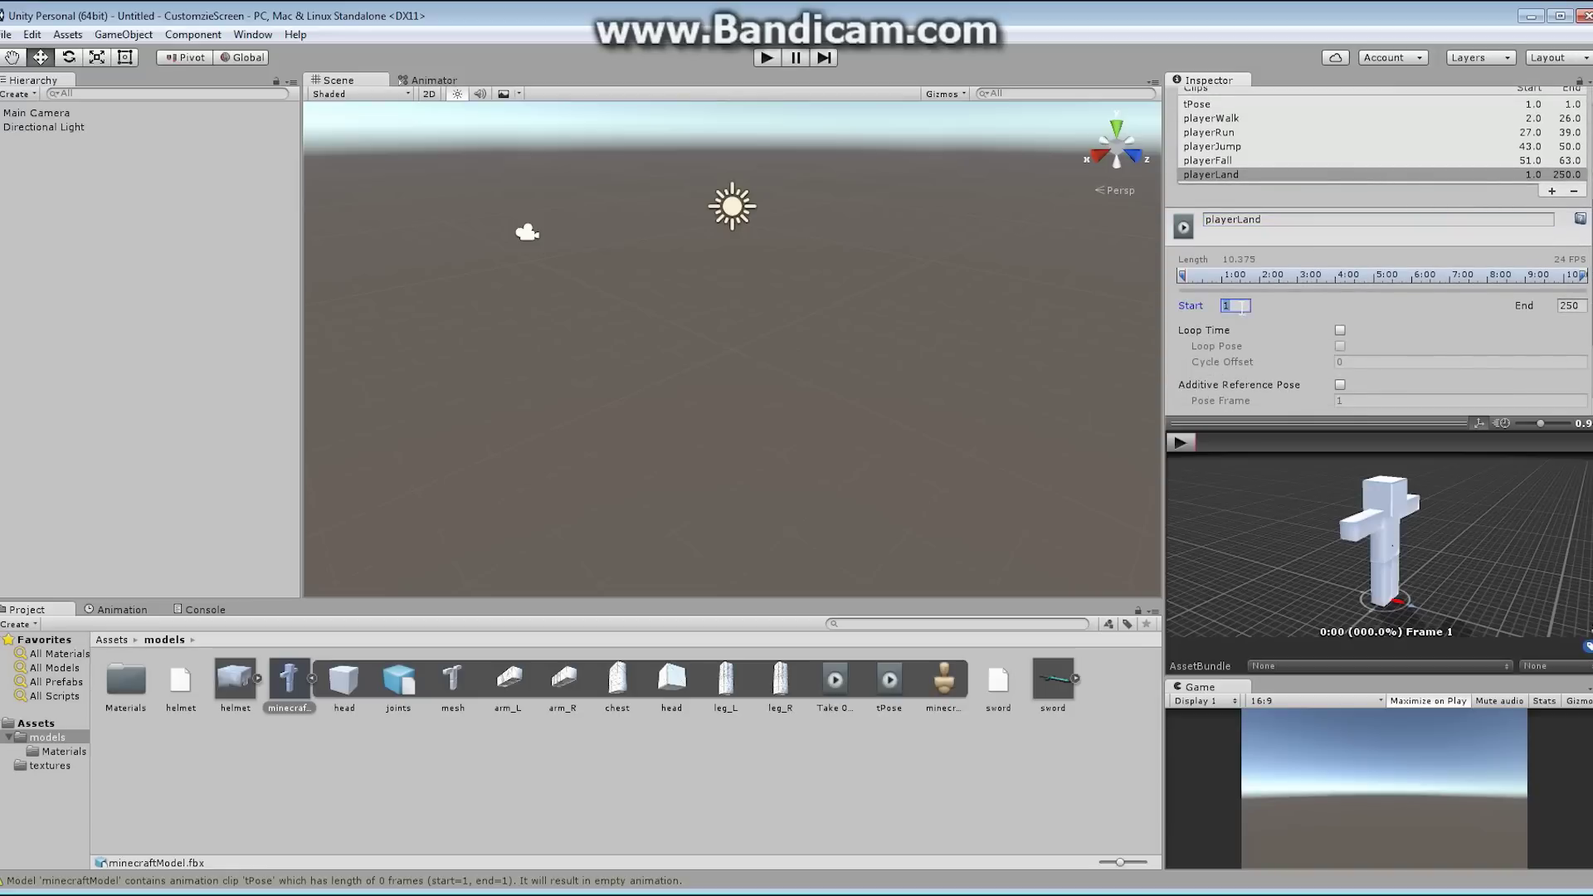
pyautogui.write('63')
pyautogui.click(1577, 306)
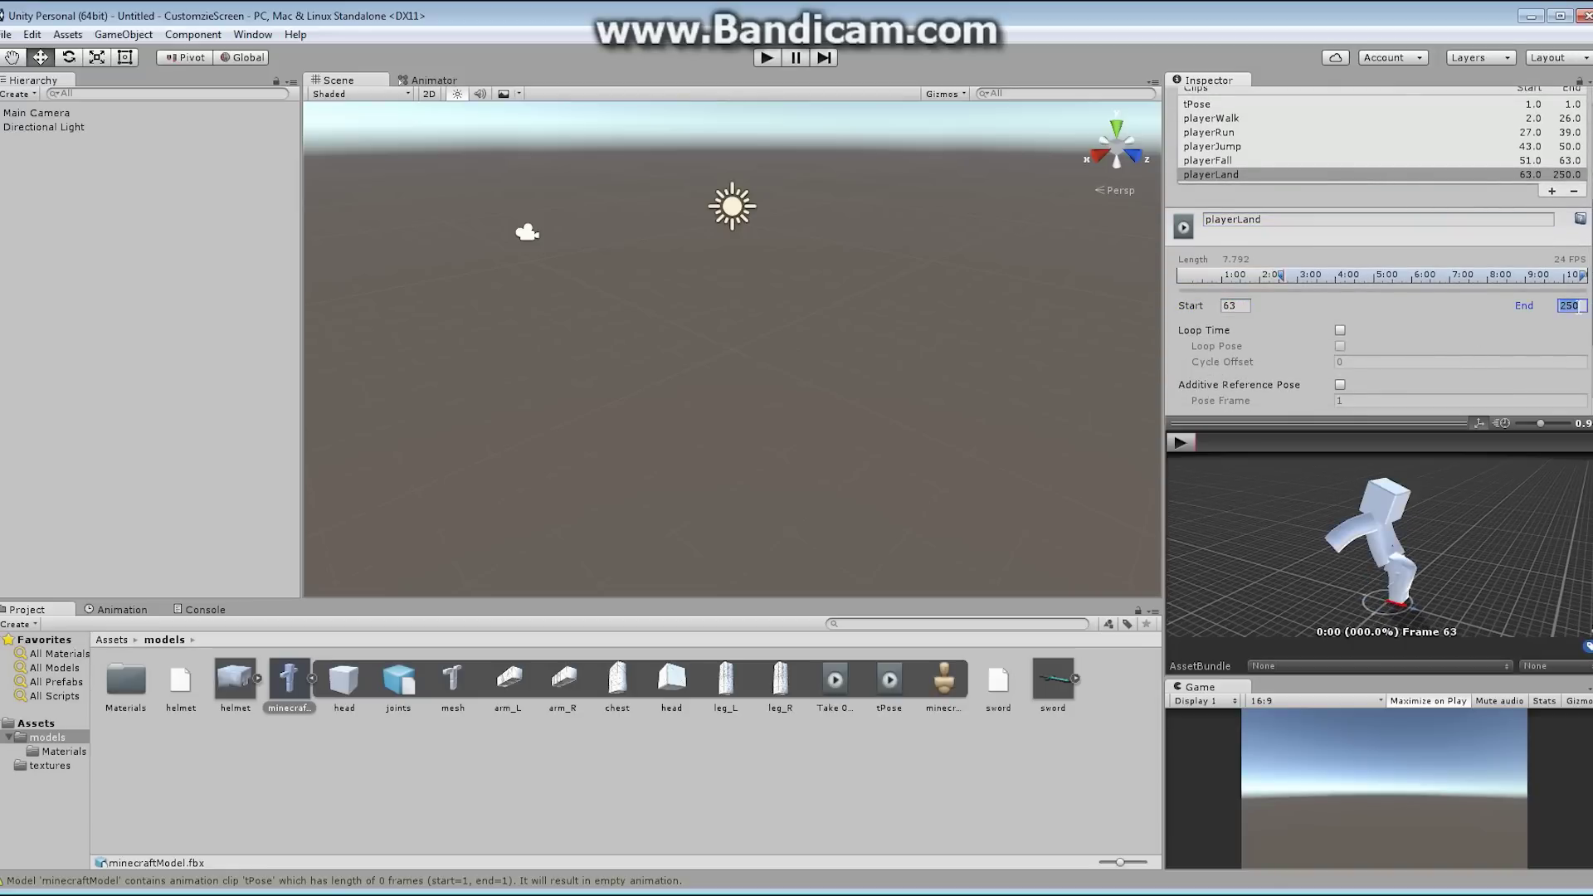
pyautogui.write('65')
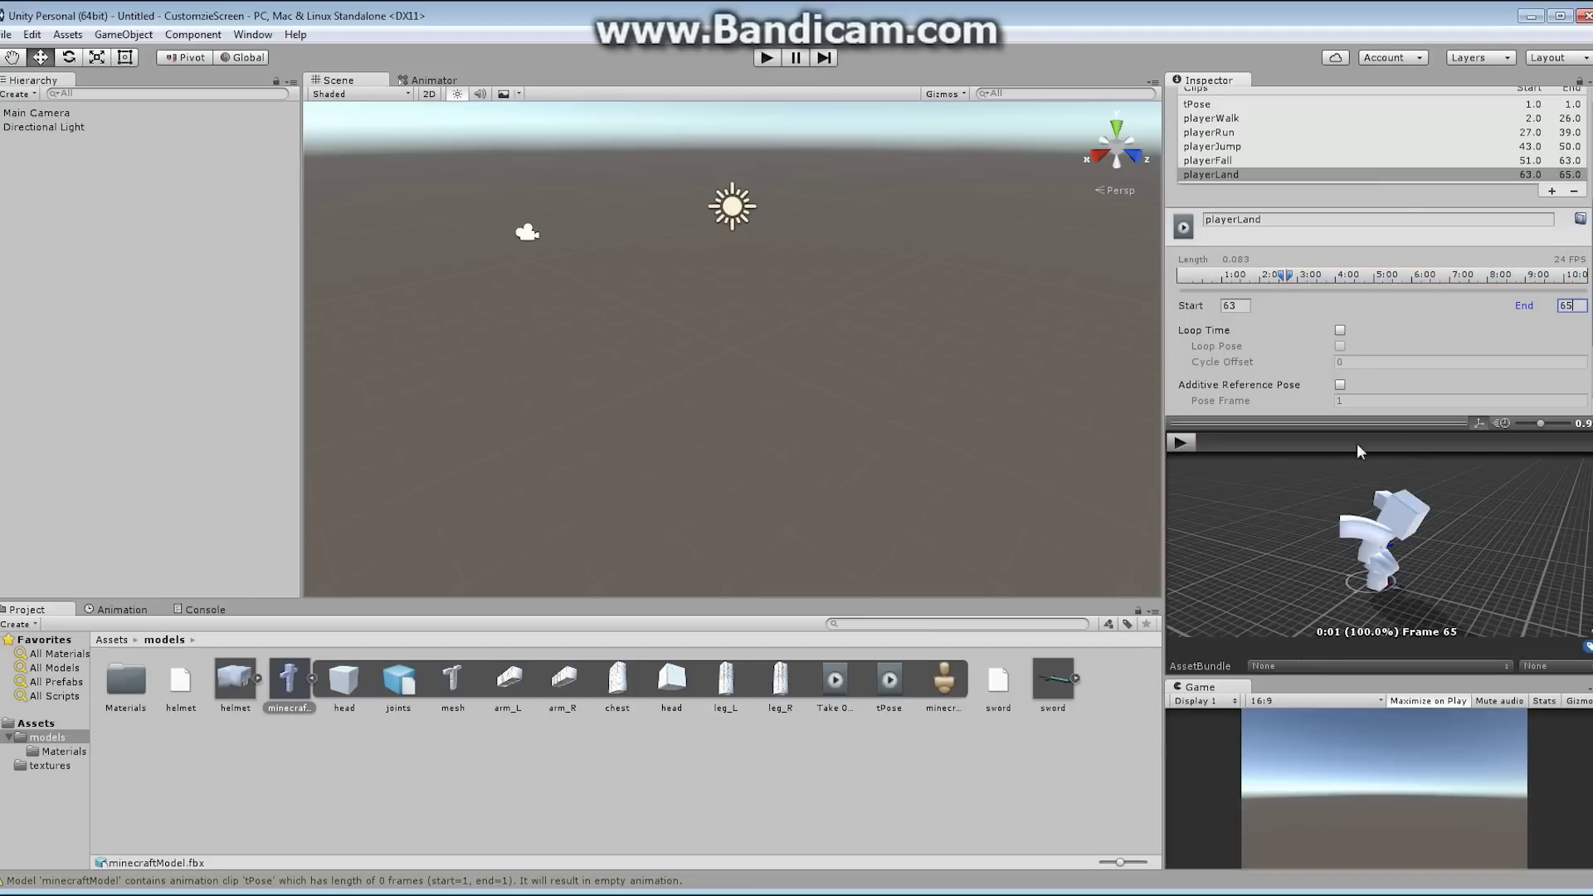
# - Preview the playerLand clip by playing it and scrubbing through to its end
pyautogui.click(1182, 444)
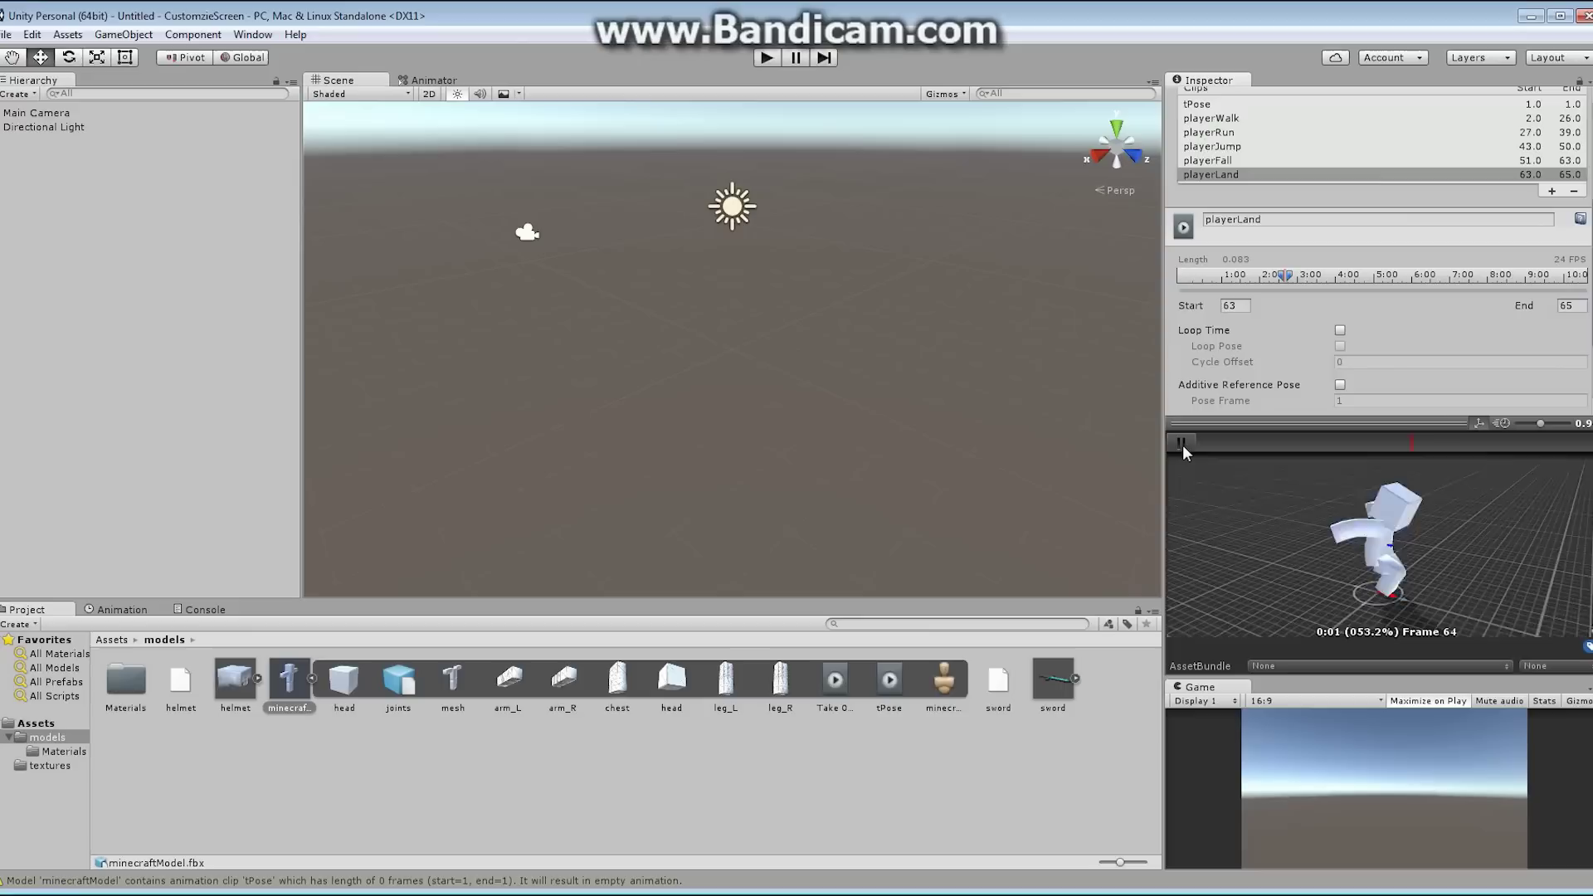
pyautogui.click(1182, 443)
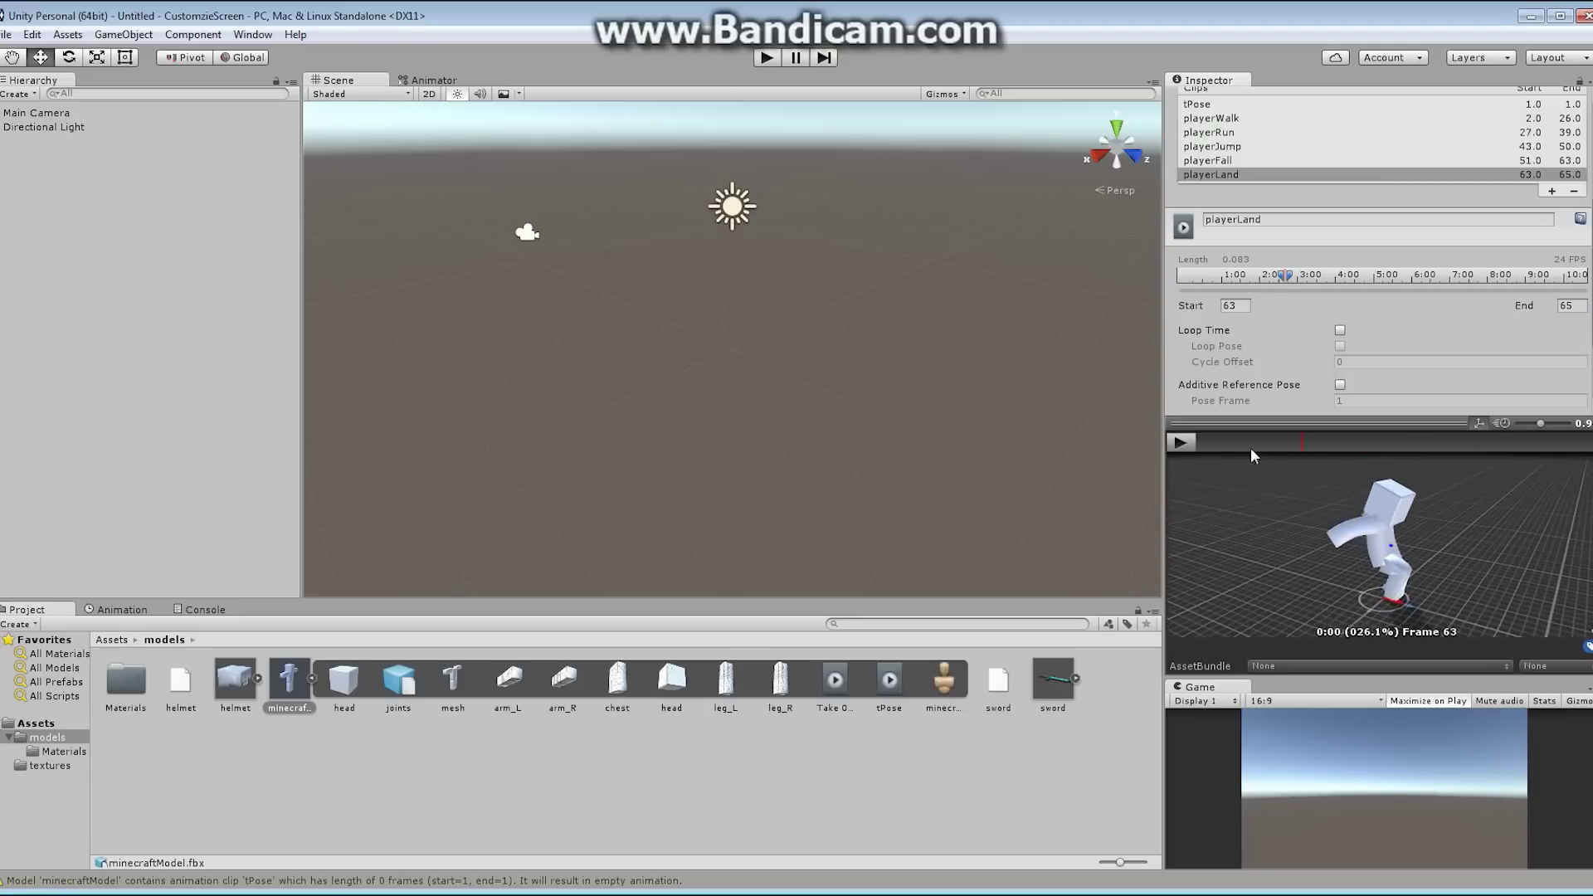
pyautogui.moveTo(1251, 449); pyautogui.dragTo(1592, 458)
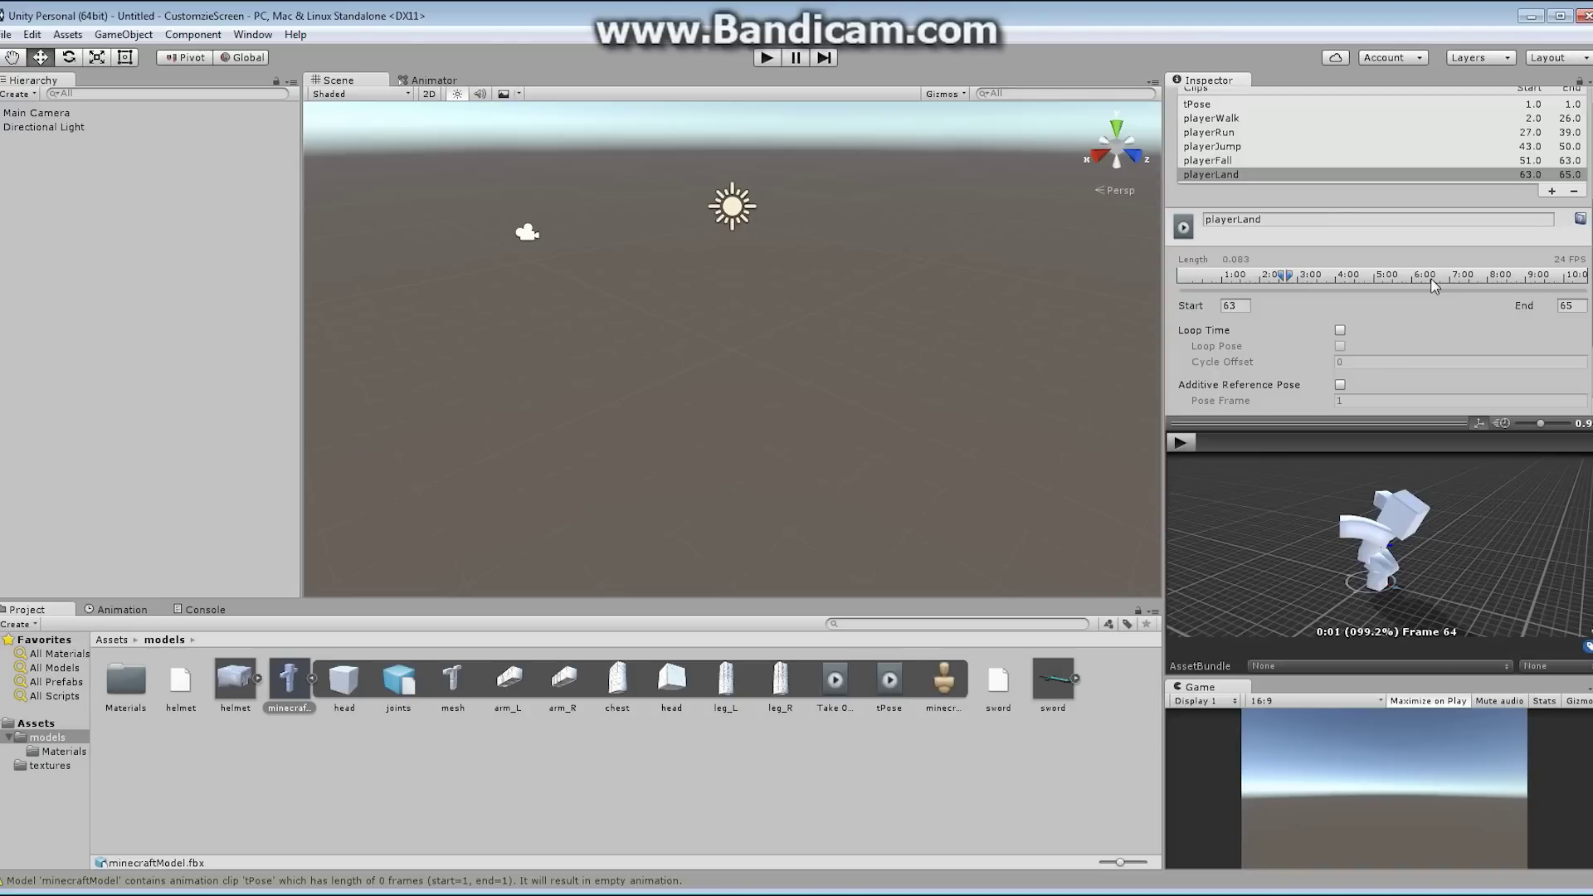
# - Add a clip named playerIdleLeft with Loop Time enabled, starting at frame 93 and ending at frame 140
pyautogui.click(1551, 191)
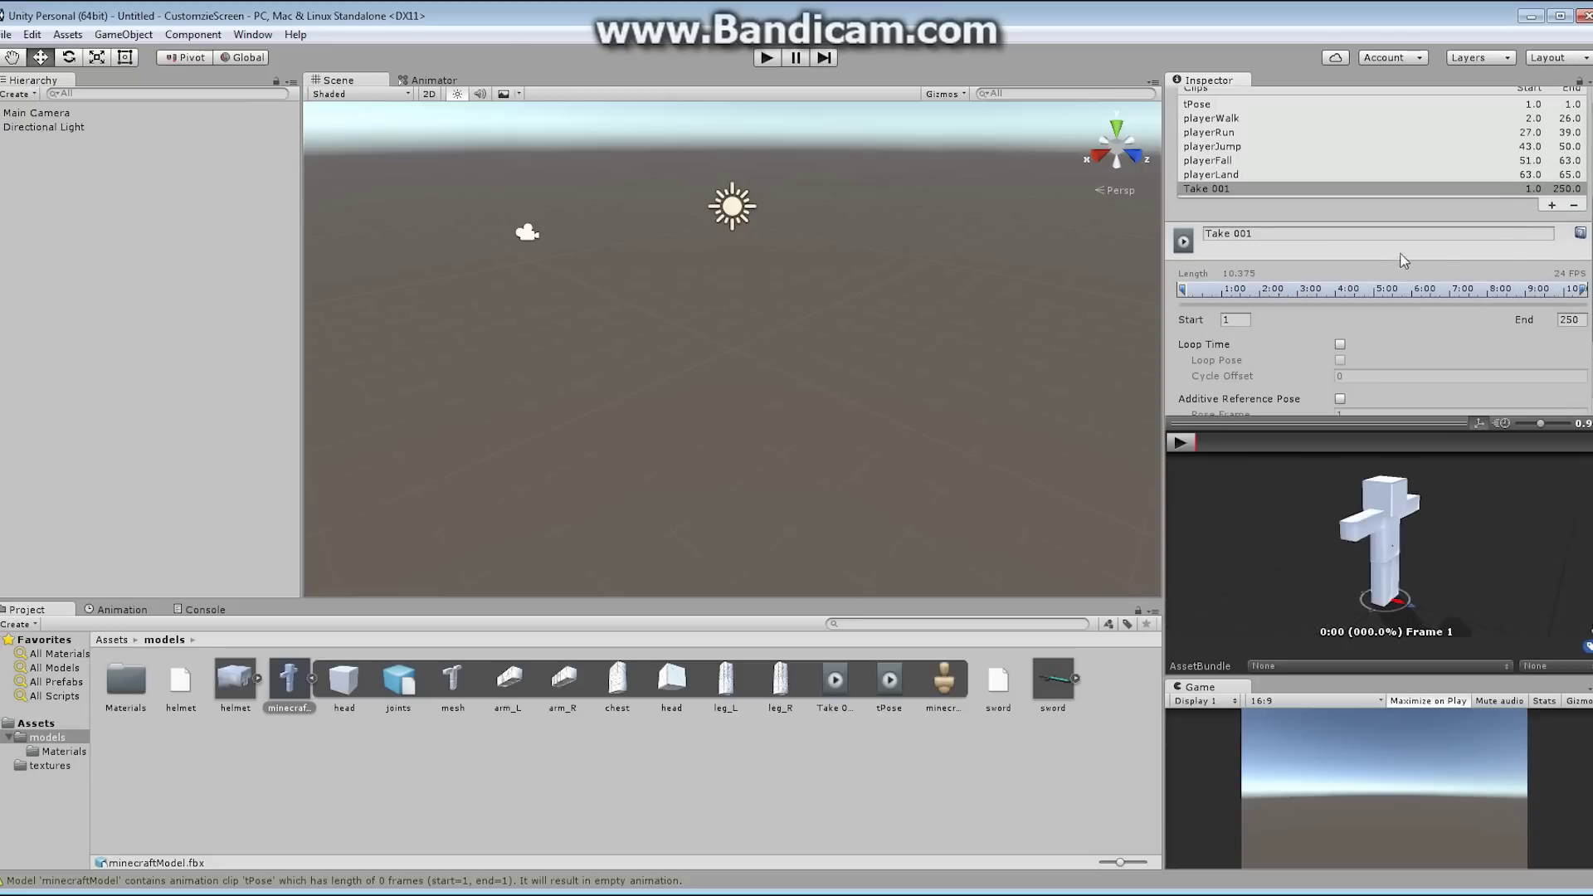
pyautogui.click(1267, 234)
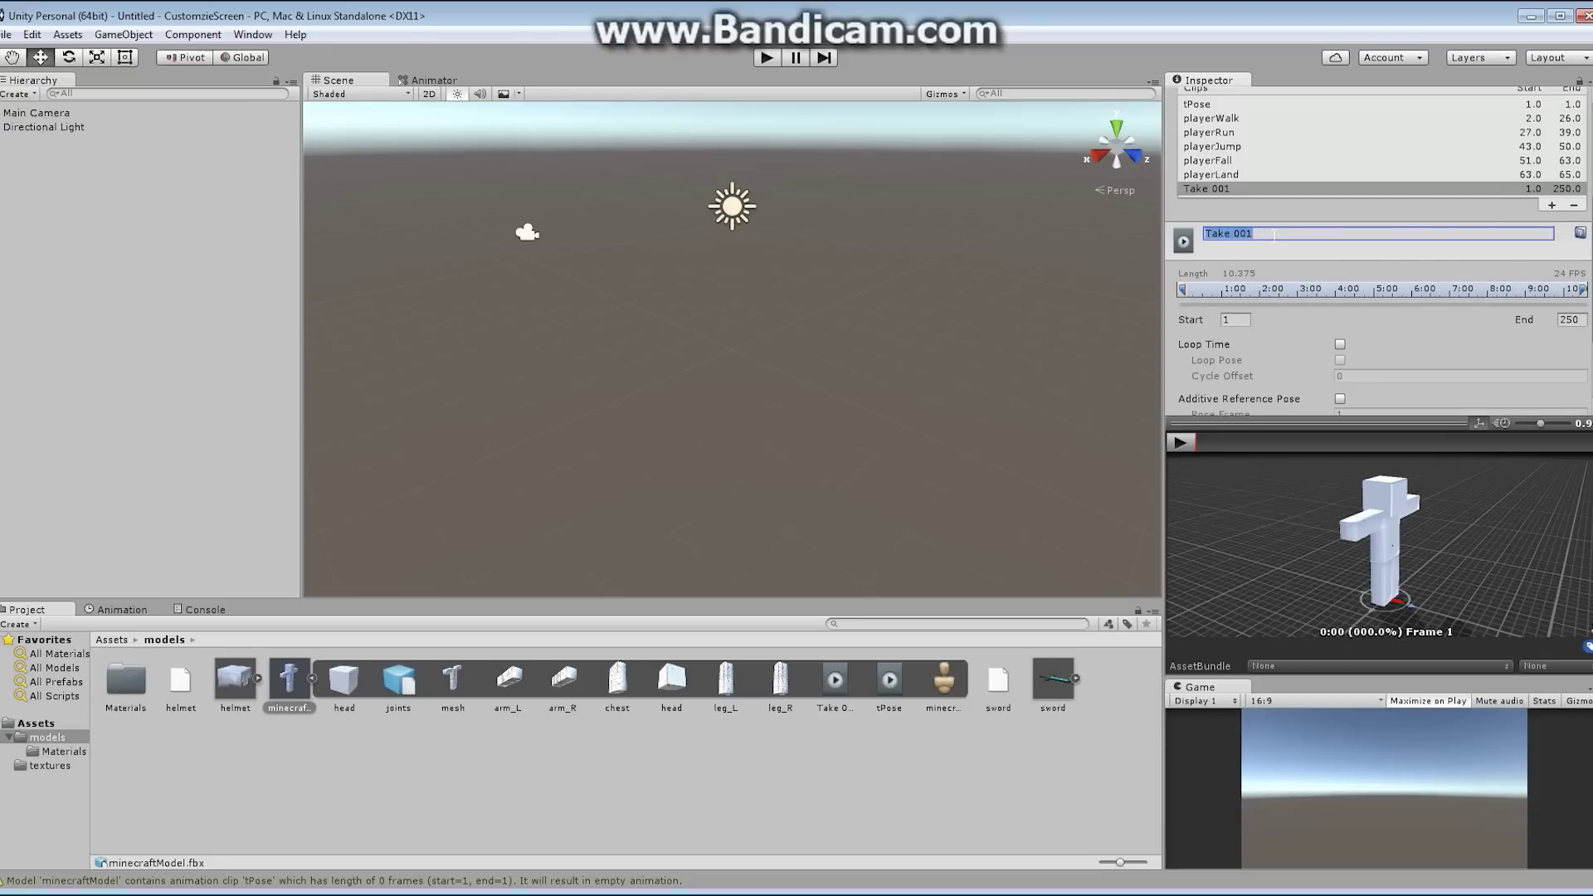
pyautogui.write('playerIdleLeft')
pyautogui.click(1340, 344)
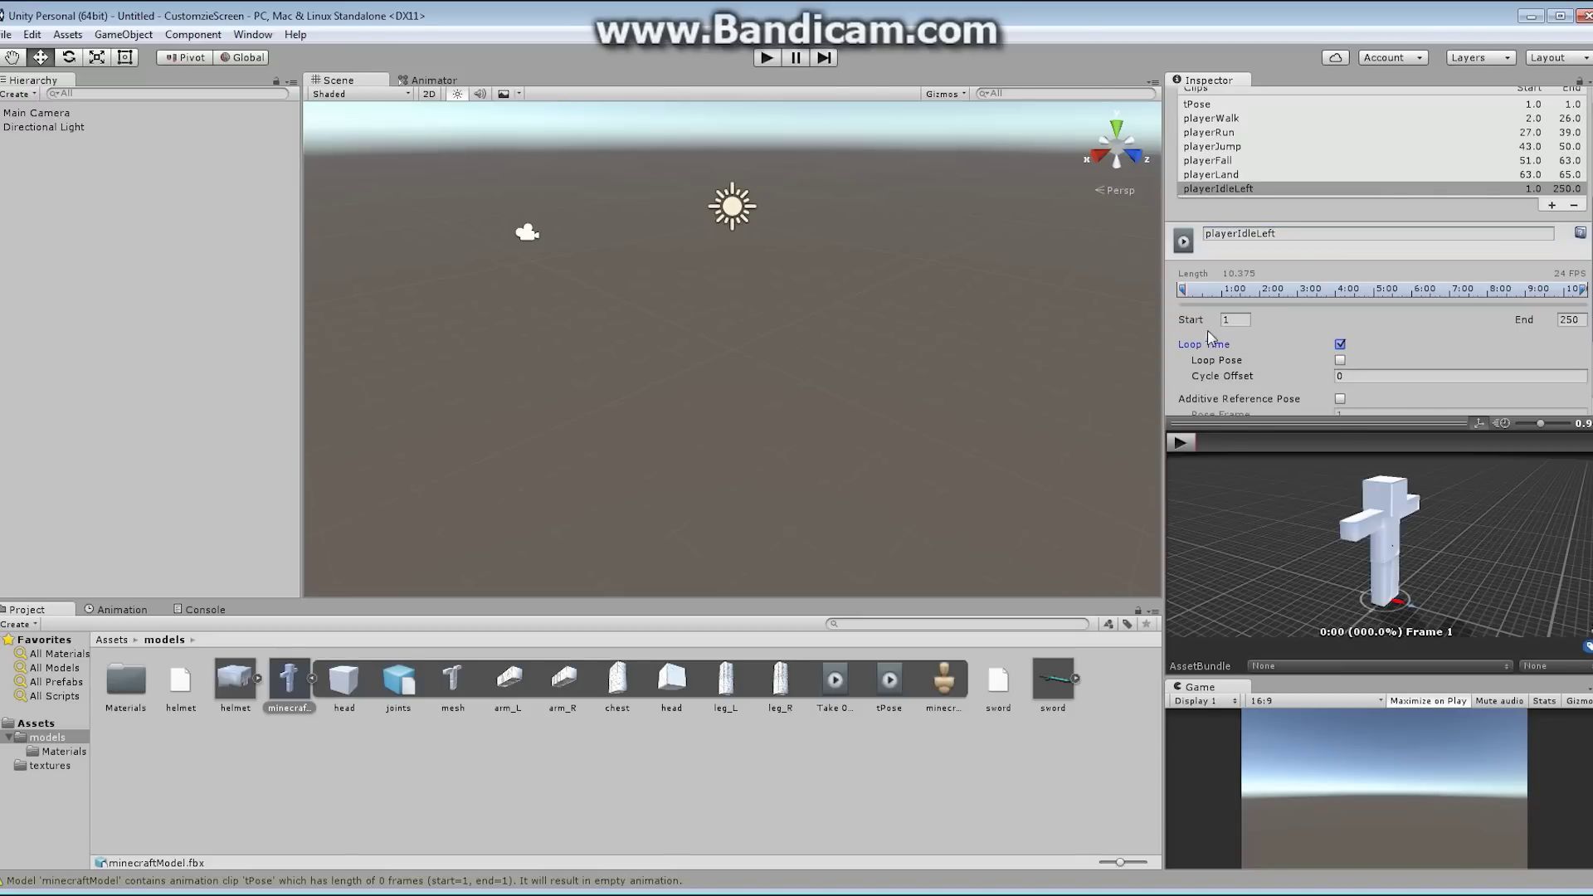
pyautogui.click(1234, 321)
pyautogui.write('93')
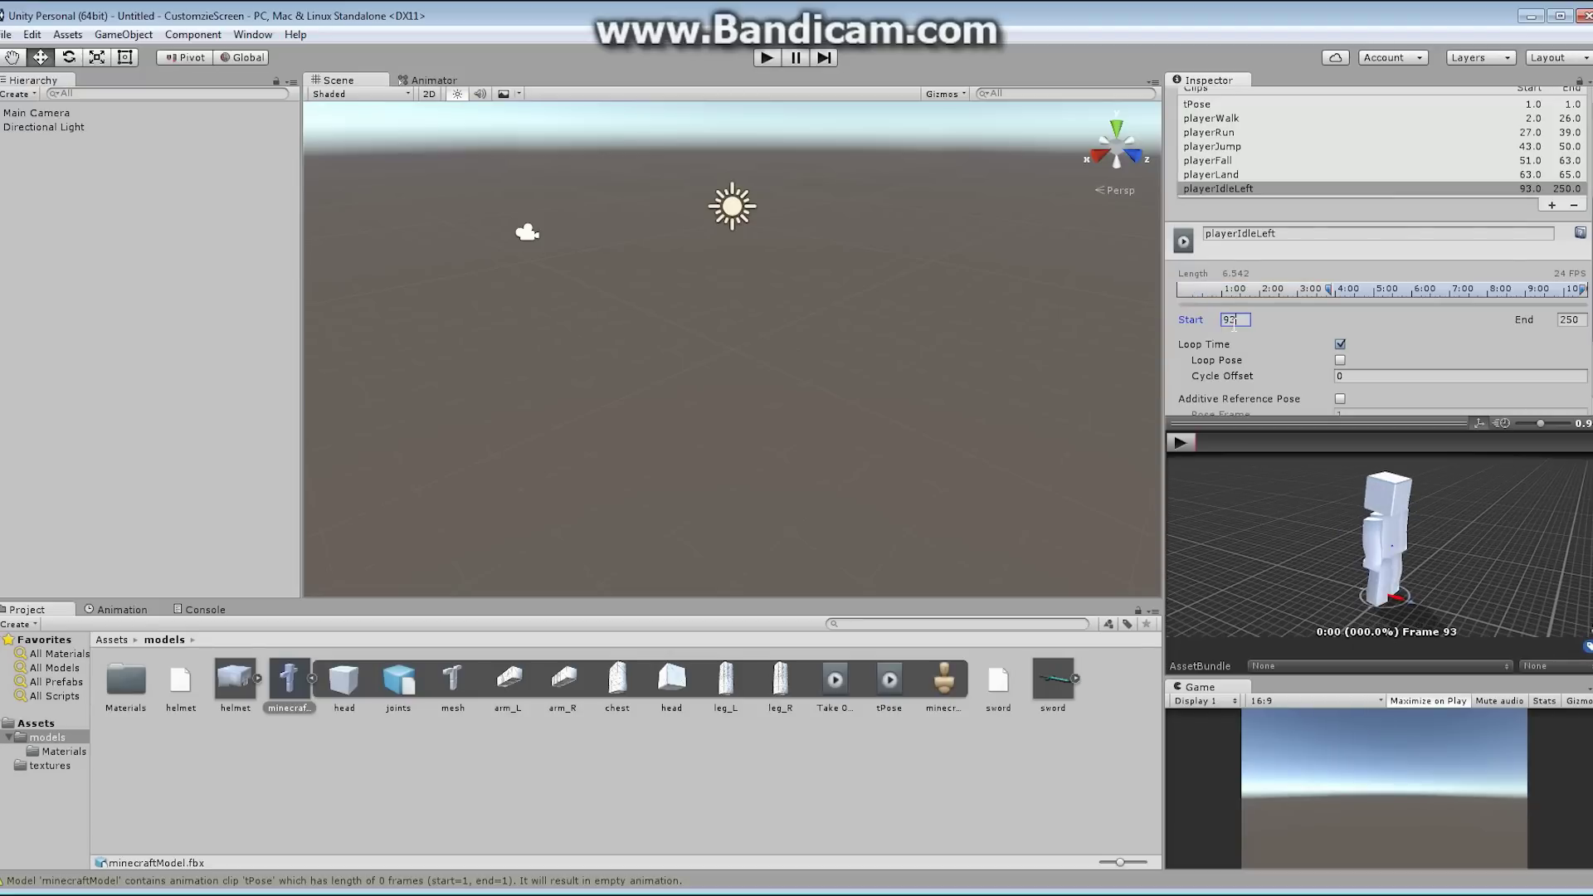
pyautogui.click(1582, 321)
pyautogui.write('140')
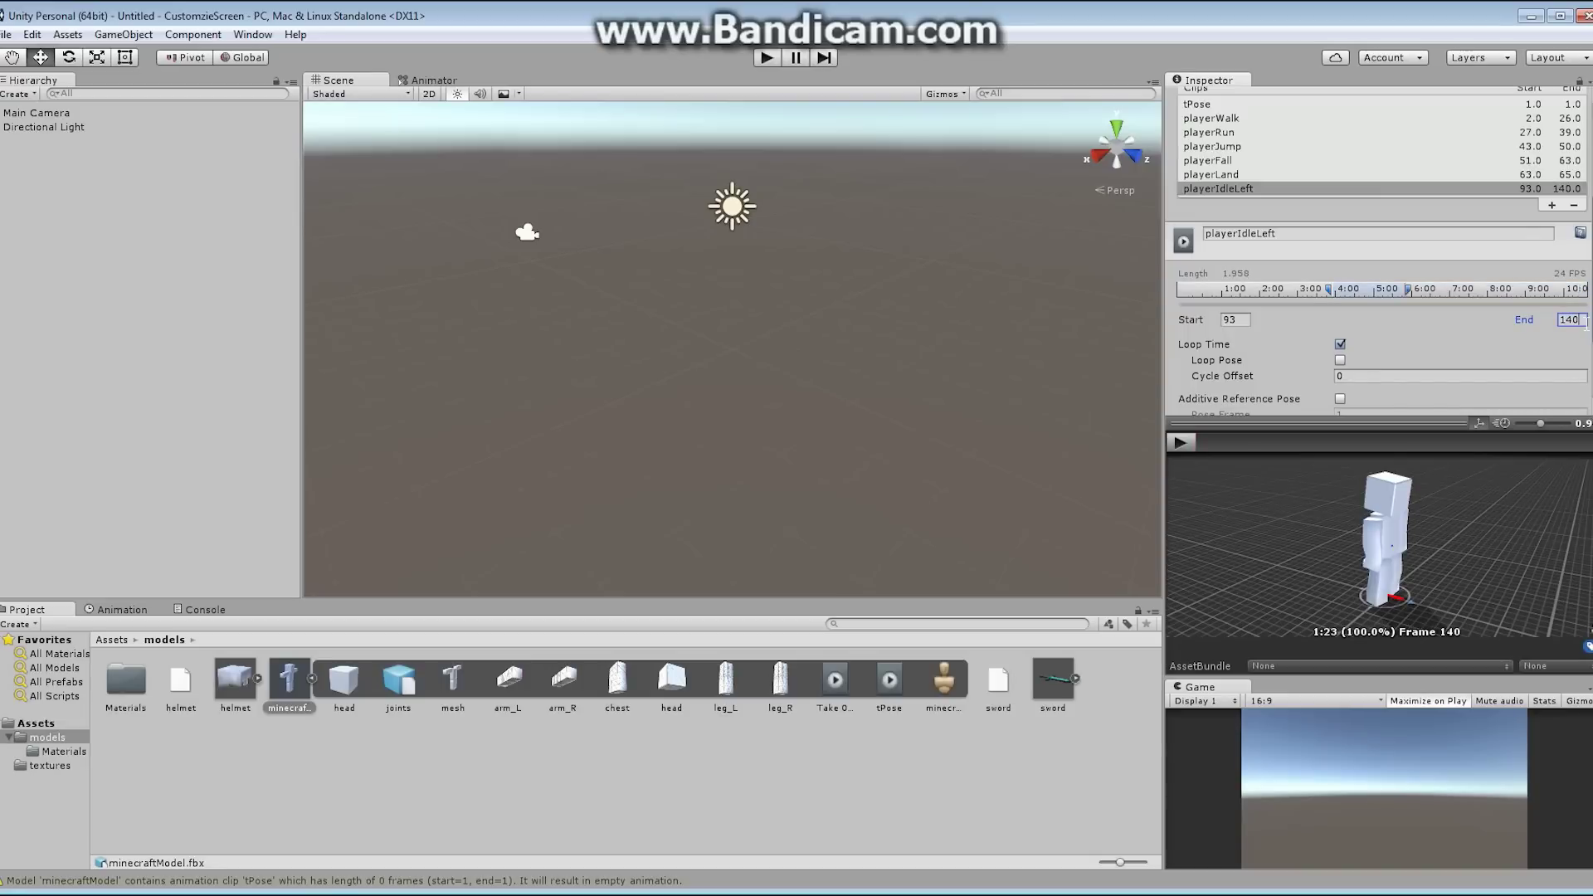
# - Add a clip named playerShiftRight that starts at frame 144 and ends at frame 169
pyautogui.click(1552, 205)
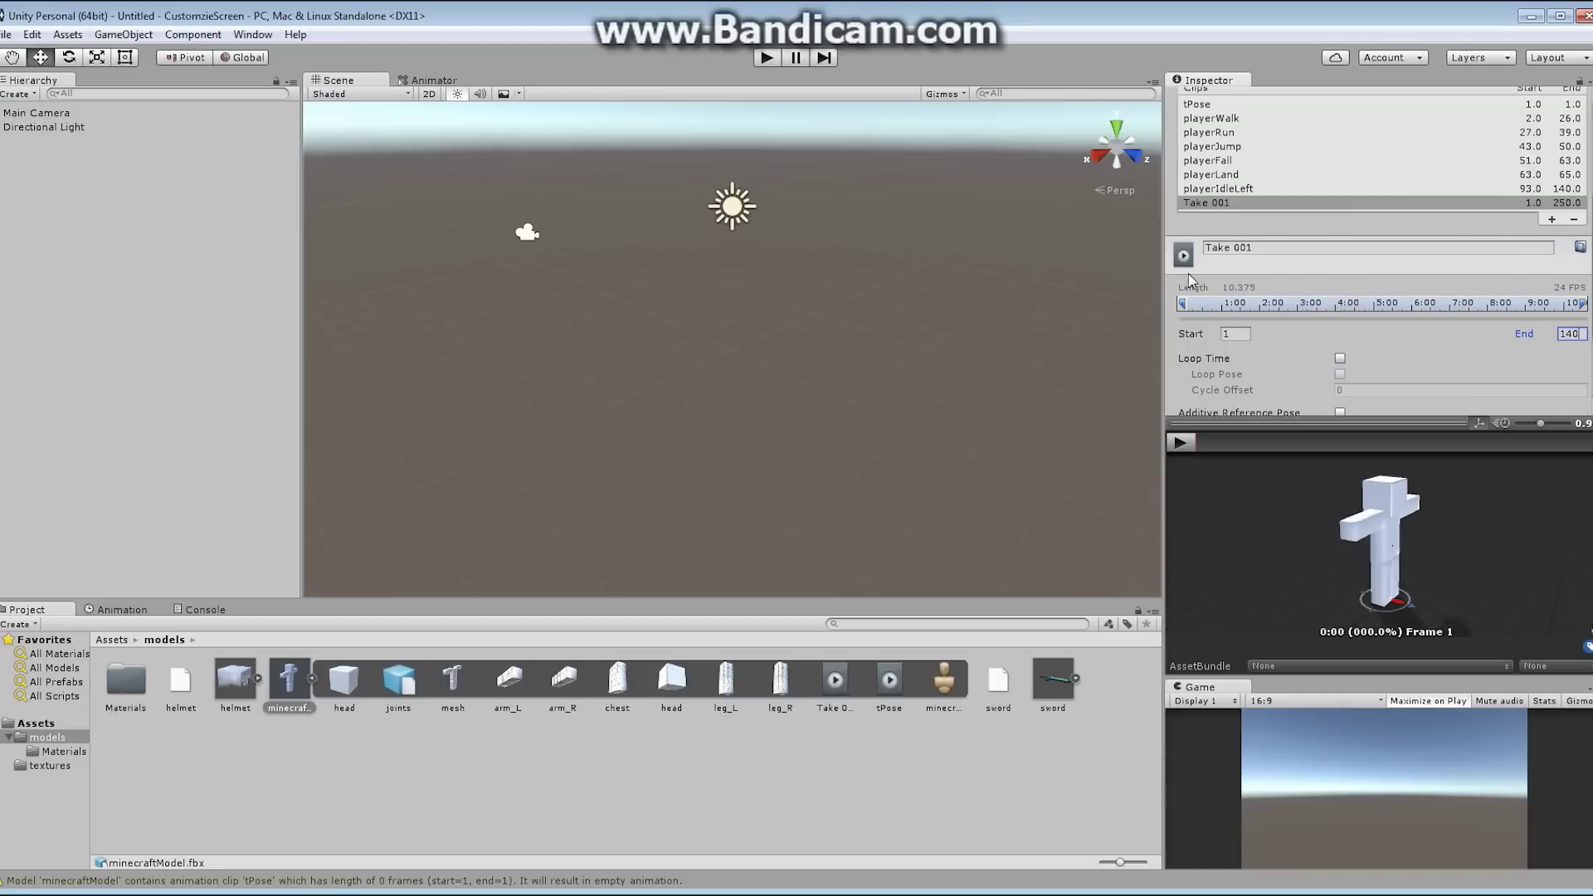
pyautogui.click(1252, 248)
pyautogui.write('player')
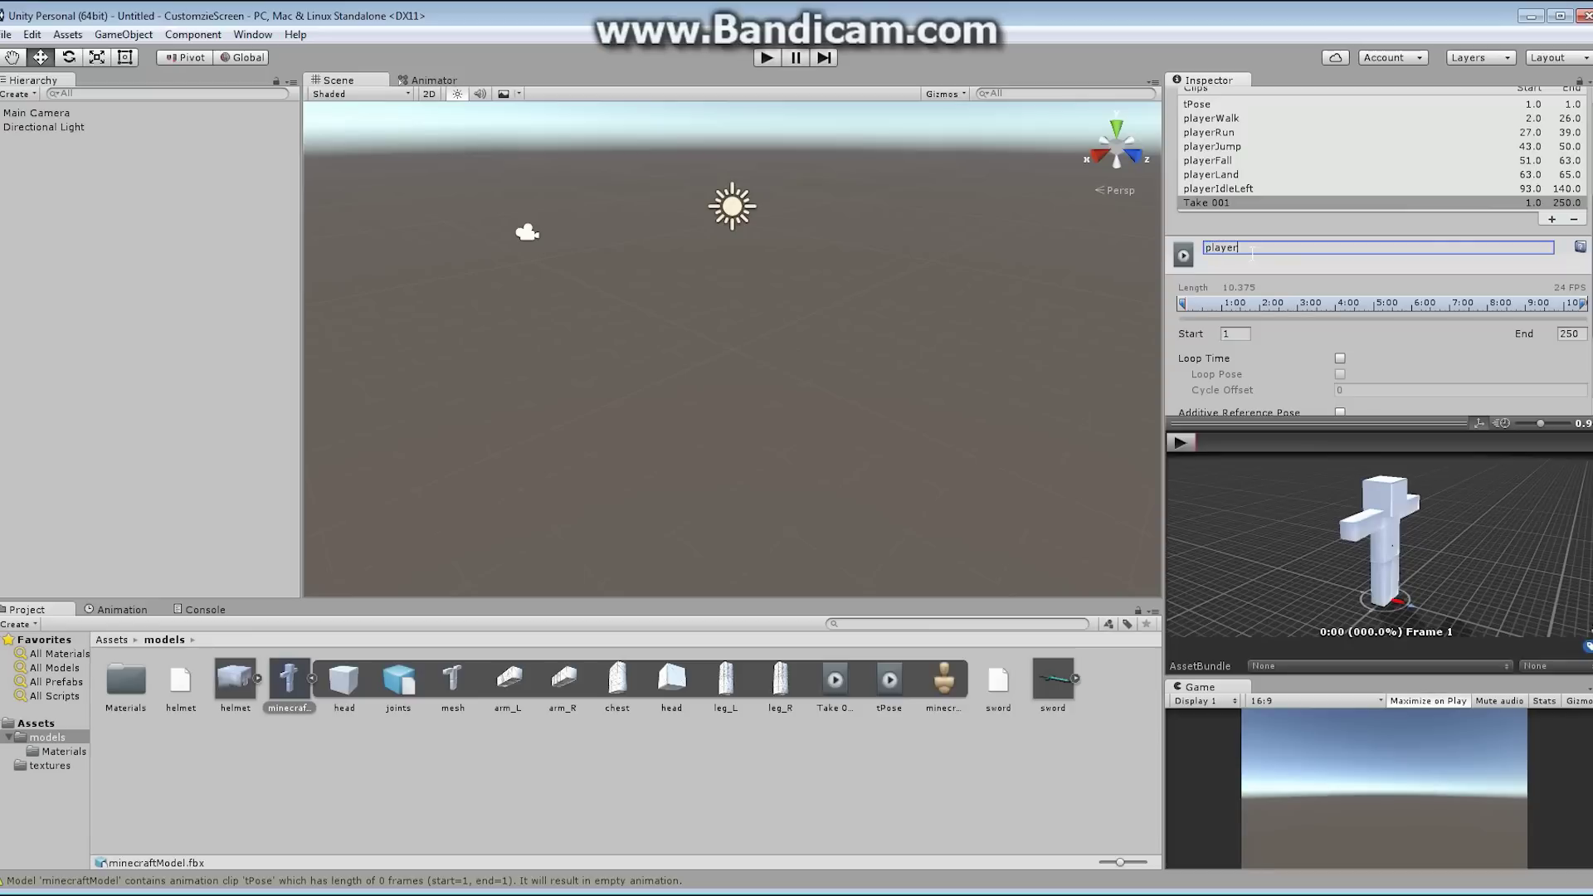
pyautogui.write('ShiftRight')
pyautogui.press('Return')
pyautogui.click(1225, 333)
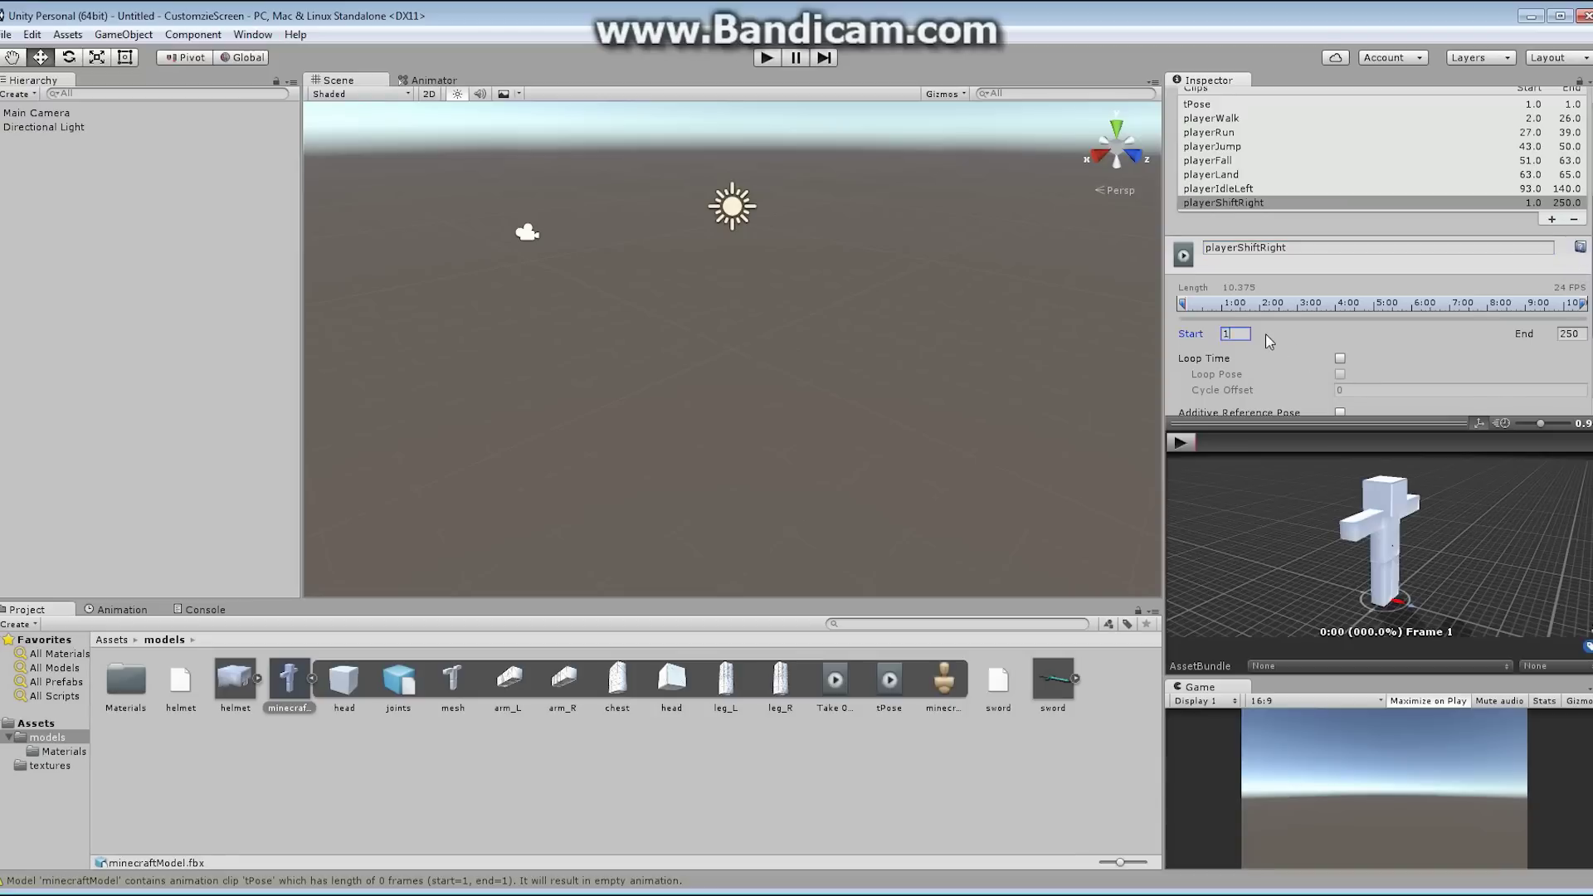
pyautogui.write('144')
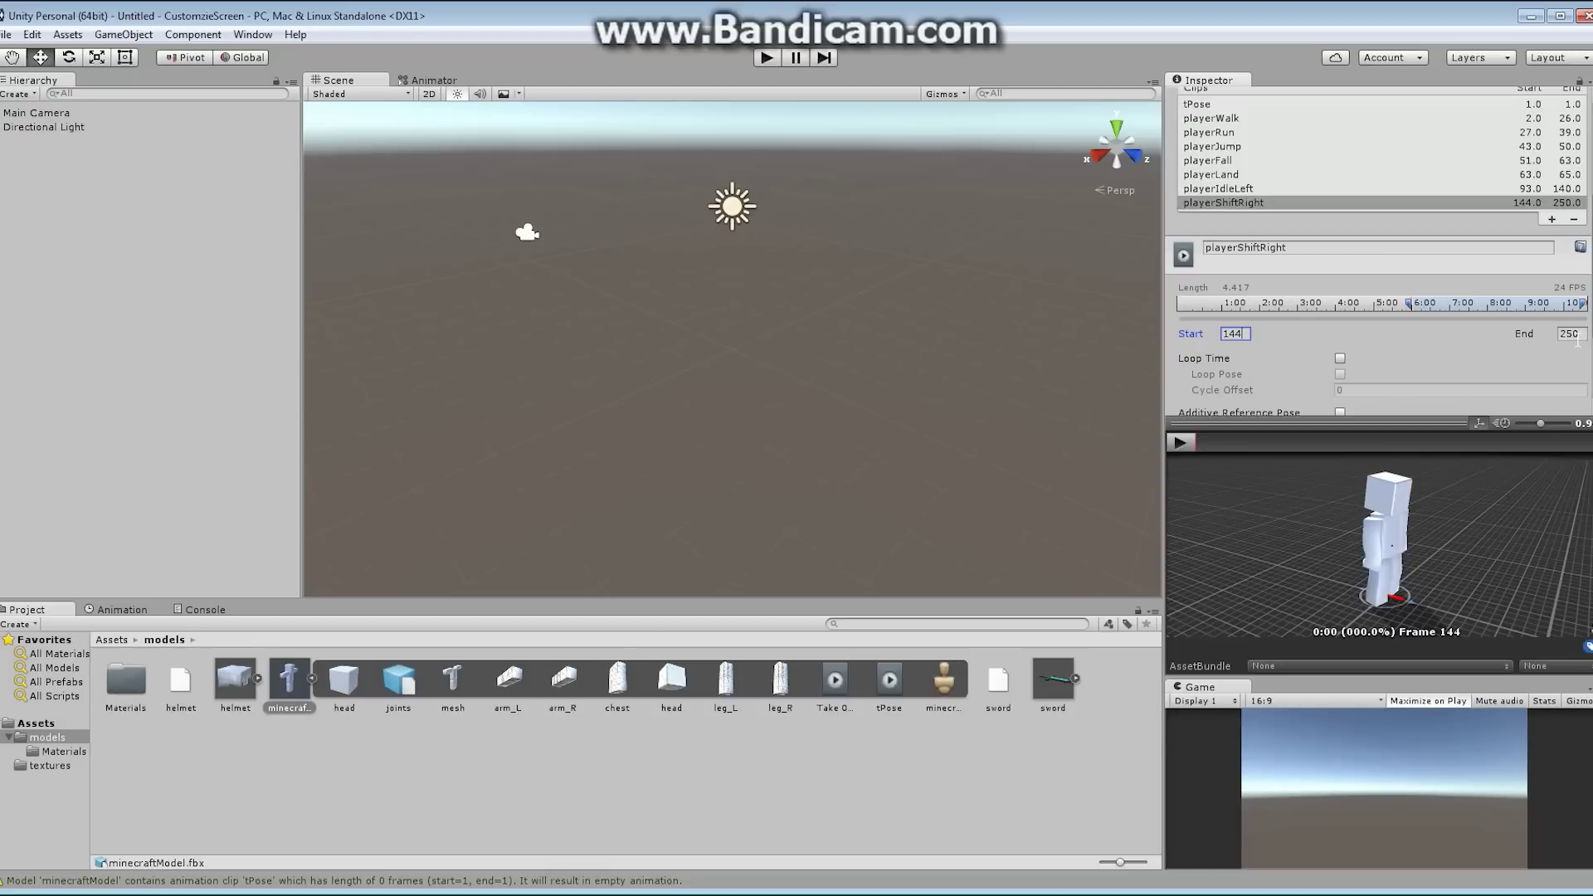
pyautogui.click(1569, 333)
pyautogui.write('169')
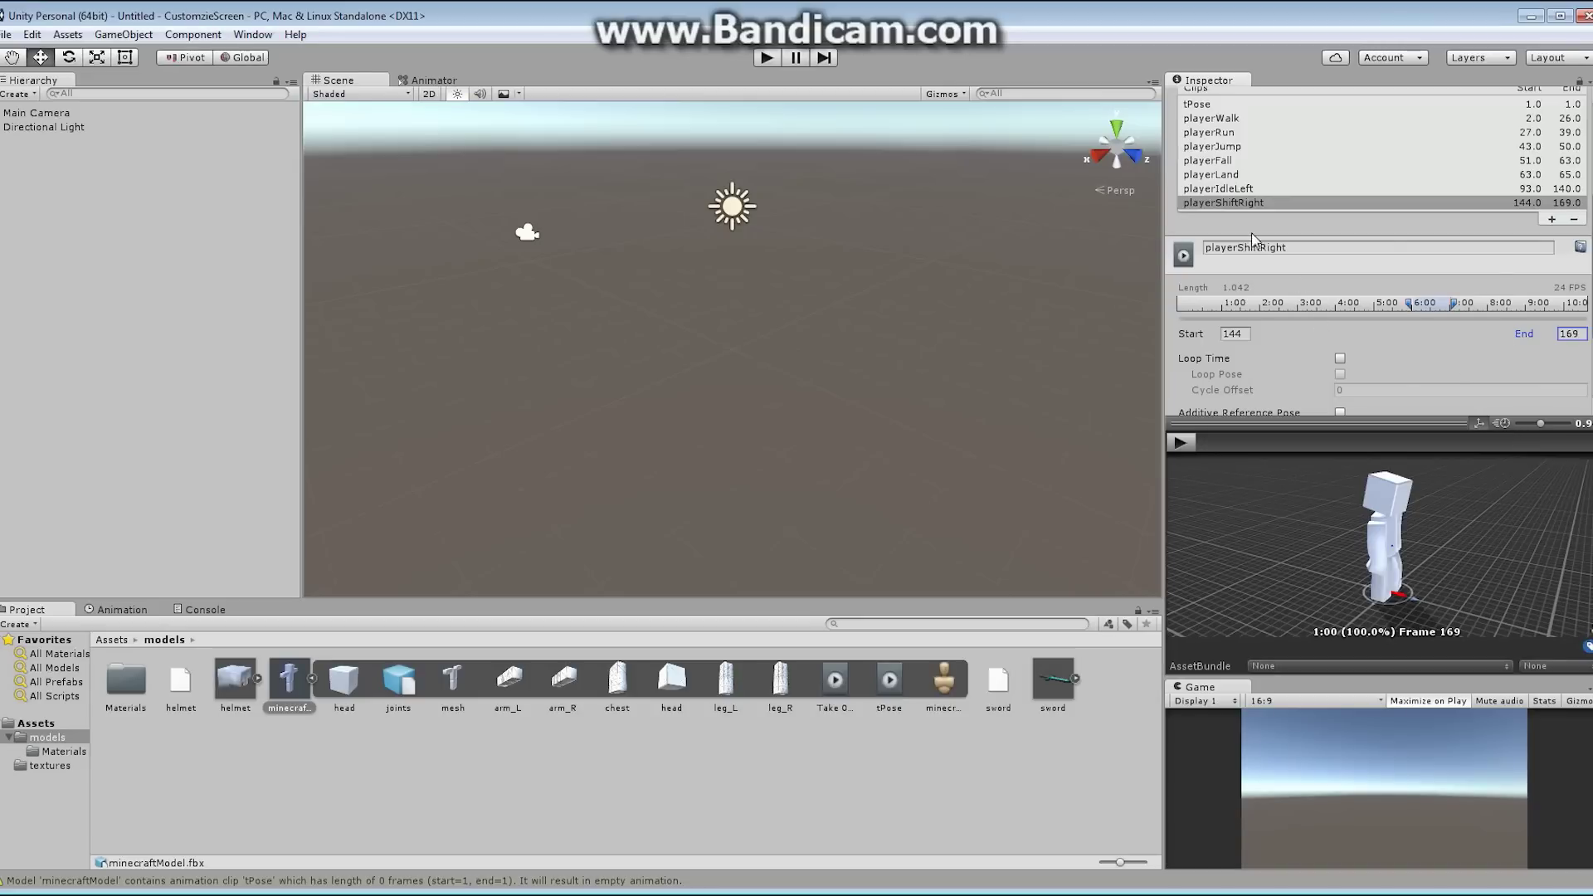
# - Add a clip named playerIdleRight with Loop Time enabled, starting at frame 172 and ending at frame 220
pyautogui.click(1551, 220)
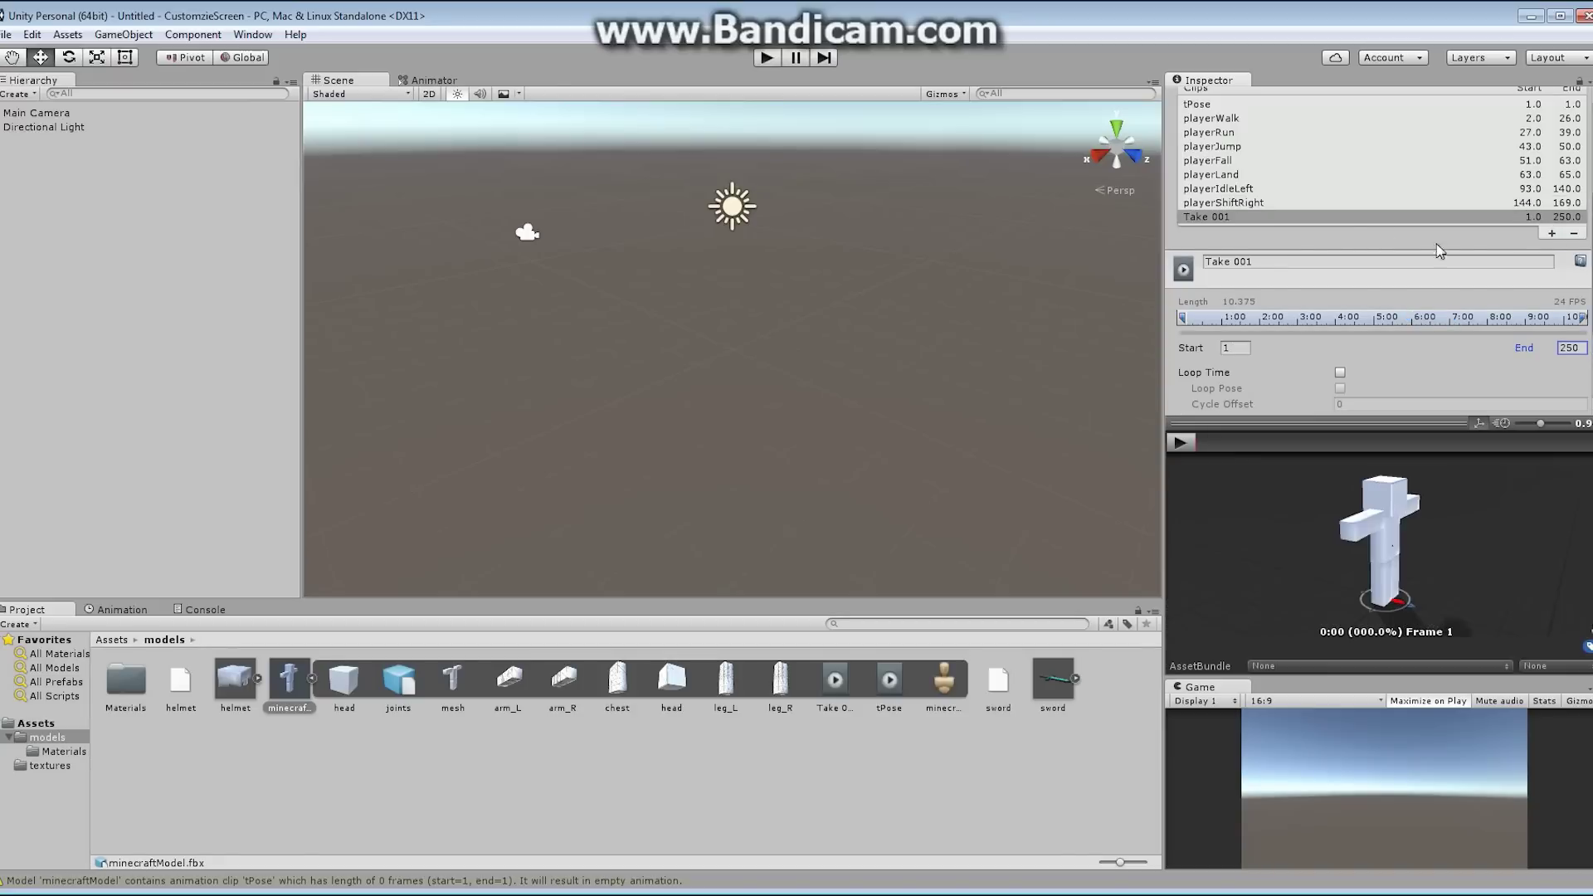
pyautogui.click(1262, 259)
pyautogui.write('playerId')
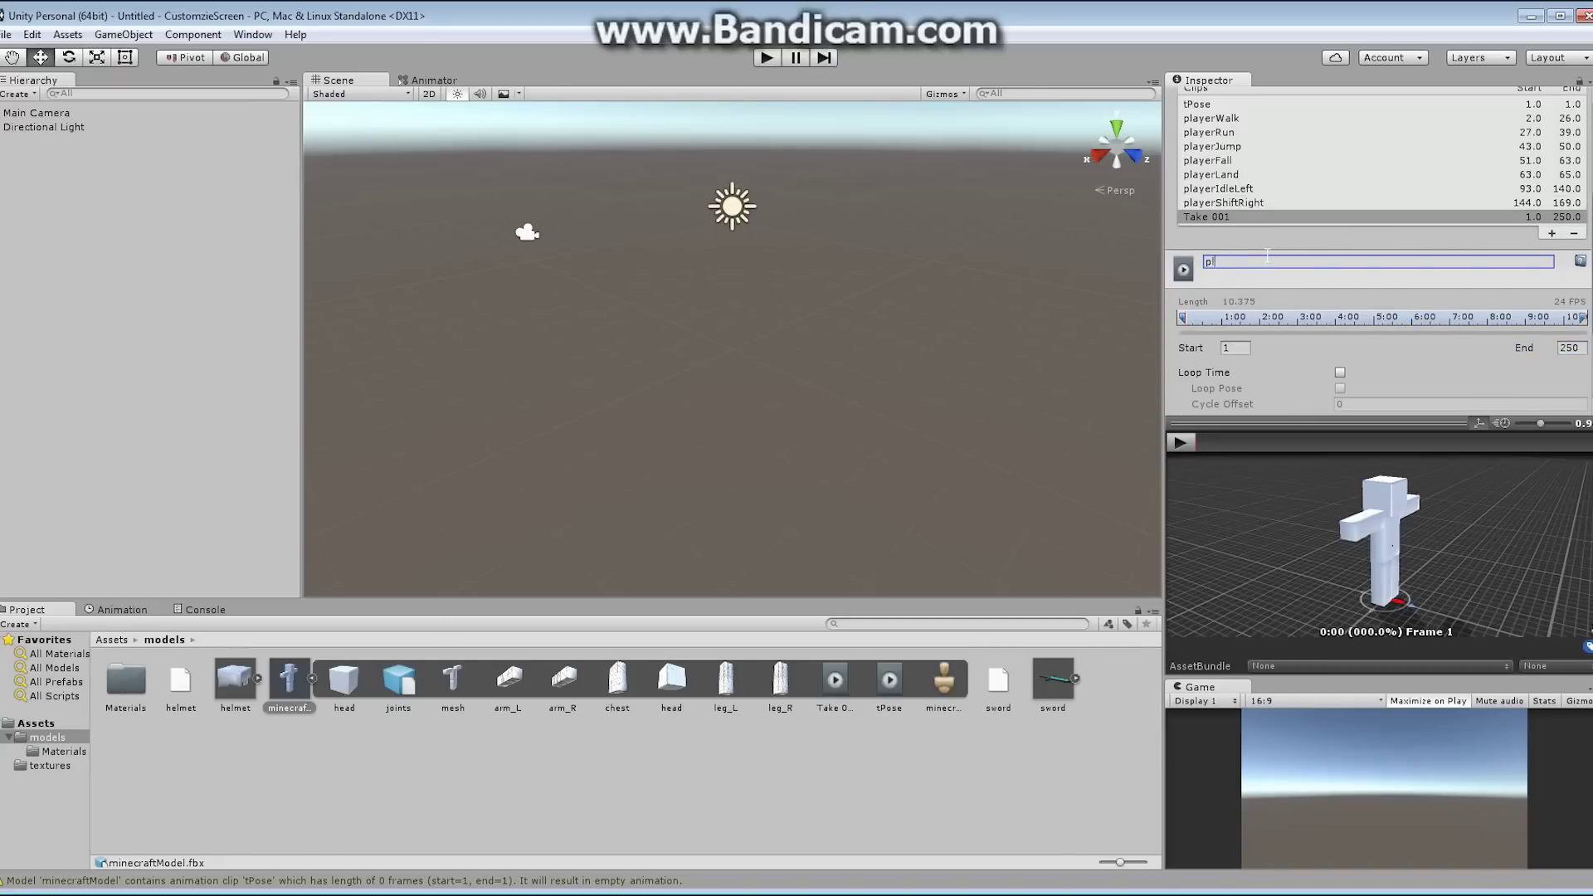
pyautogui.write('leRight')
pyautogui.click(1340, 374)
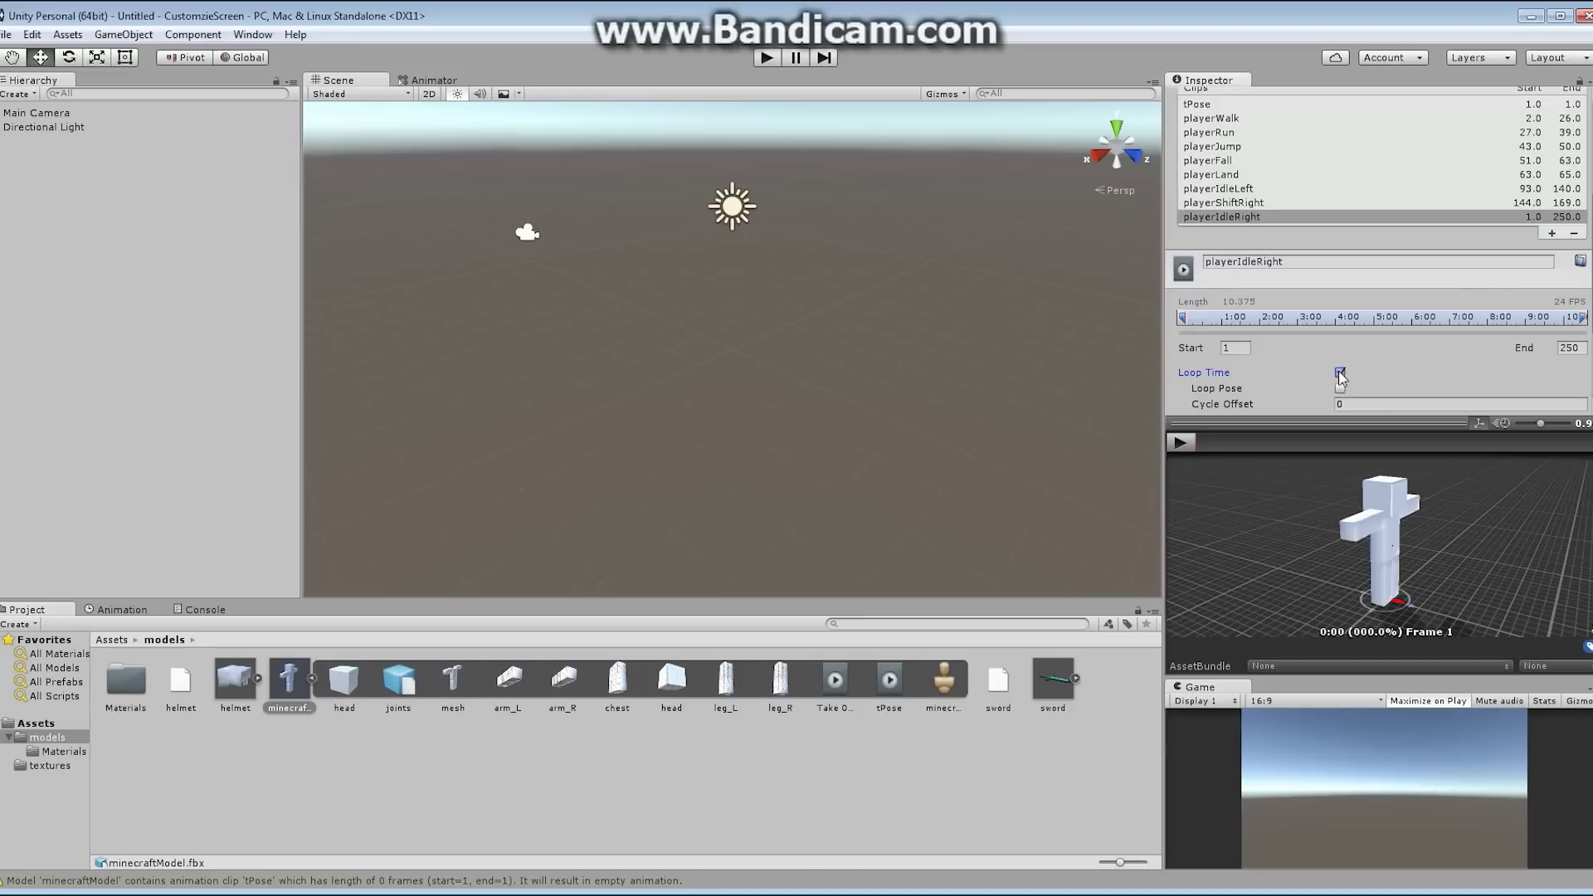
pyautogui.click(1238, 348)
pyautogui.write('172')
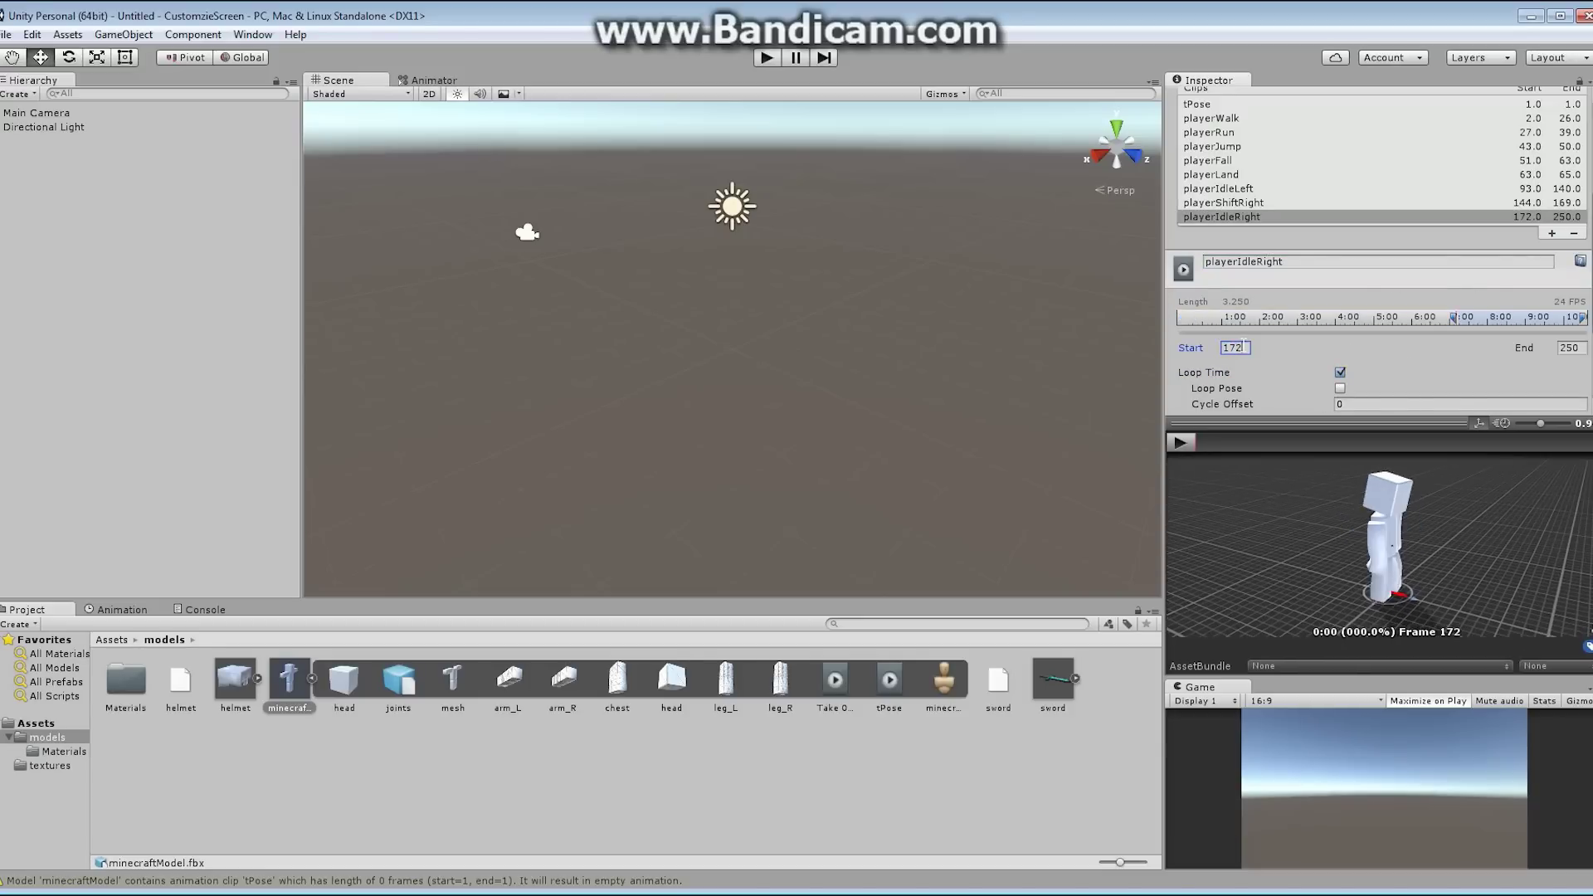
pyautogui.click(1577, 347)
pyautogui.write('220')
# - Add a clip named playerShiftLeft that starts at frame 223 and ends at frame 248
pyautogui.click(1552, 234)
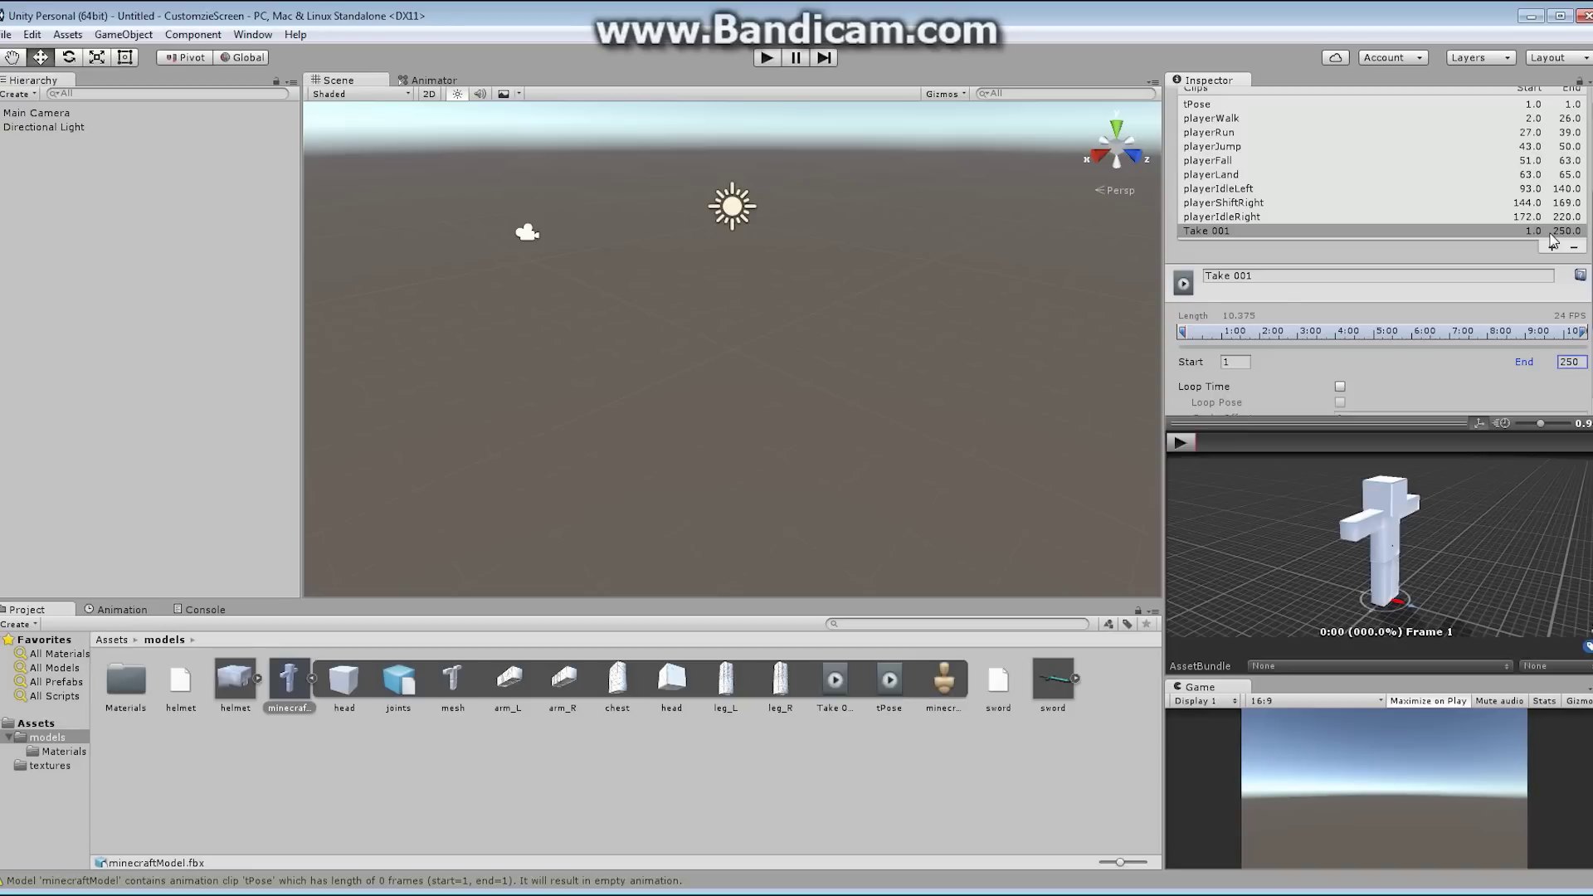
pyautogui.click(1247, 274)
pyautogui.write('p')
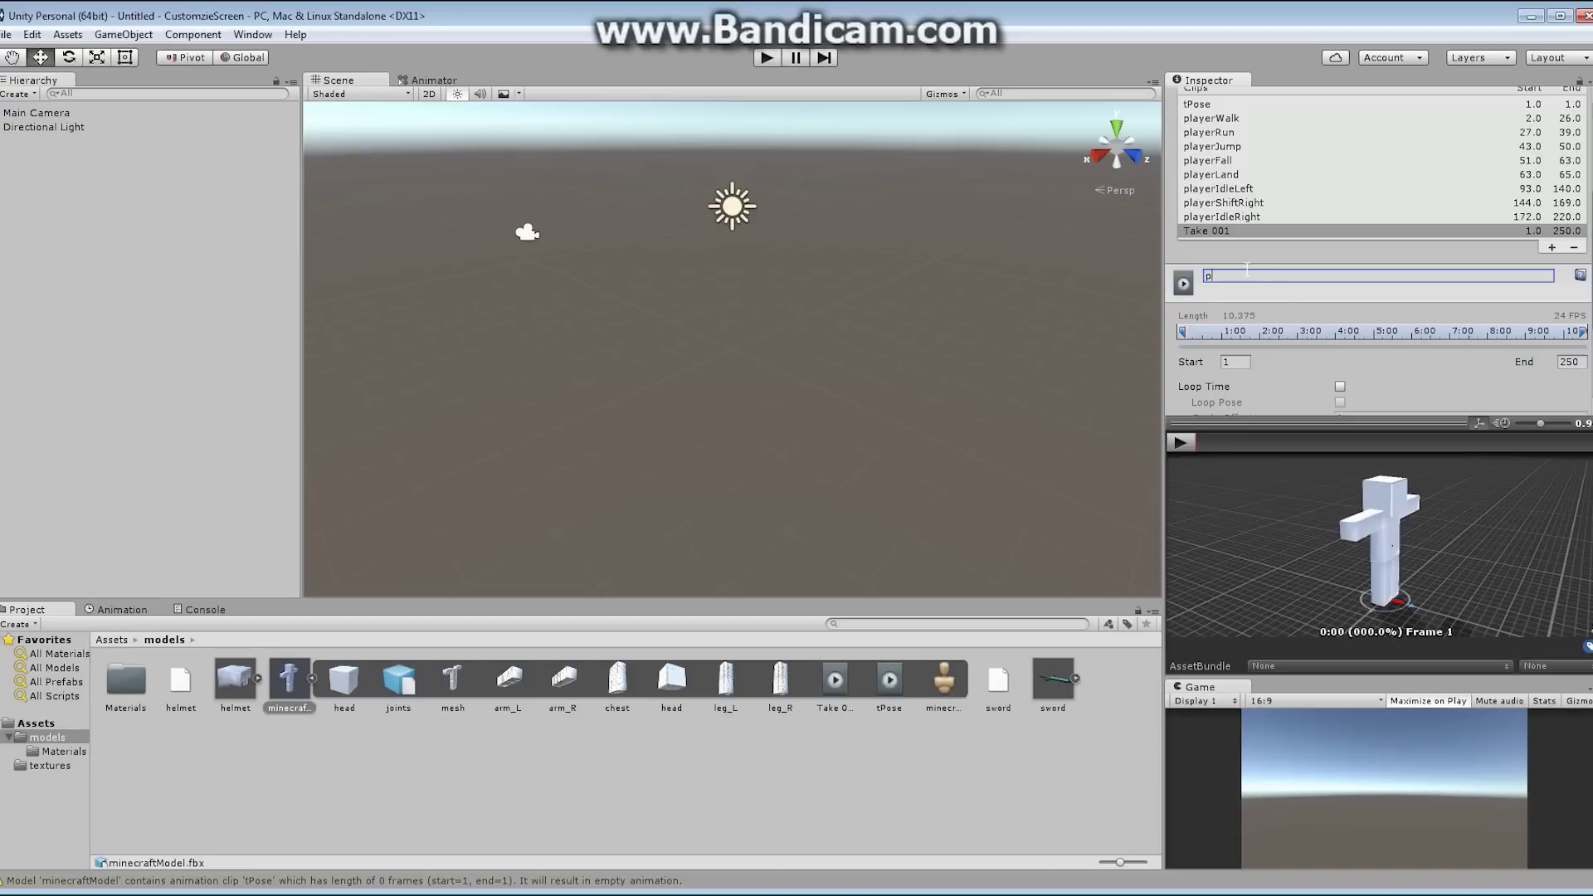
pyautogui.write('layerShiftLeft')
pyautogui.press('Return')
pyautogui.click(1242, 365)
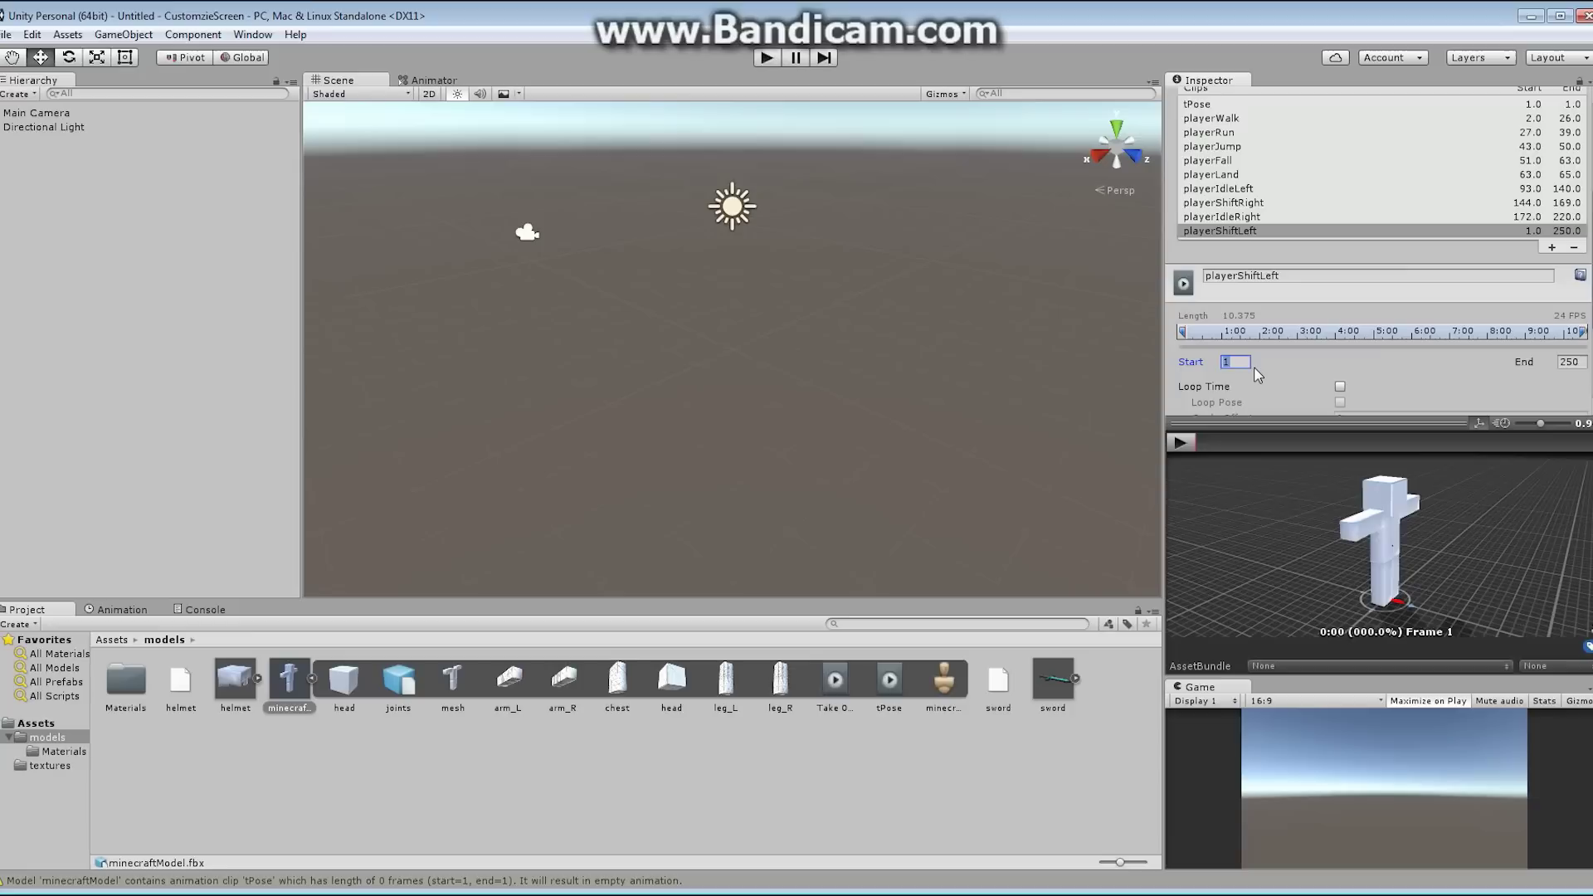
pyautogui.write('223')
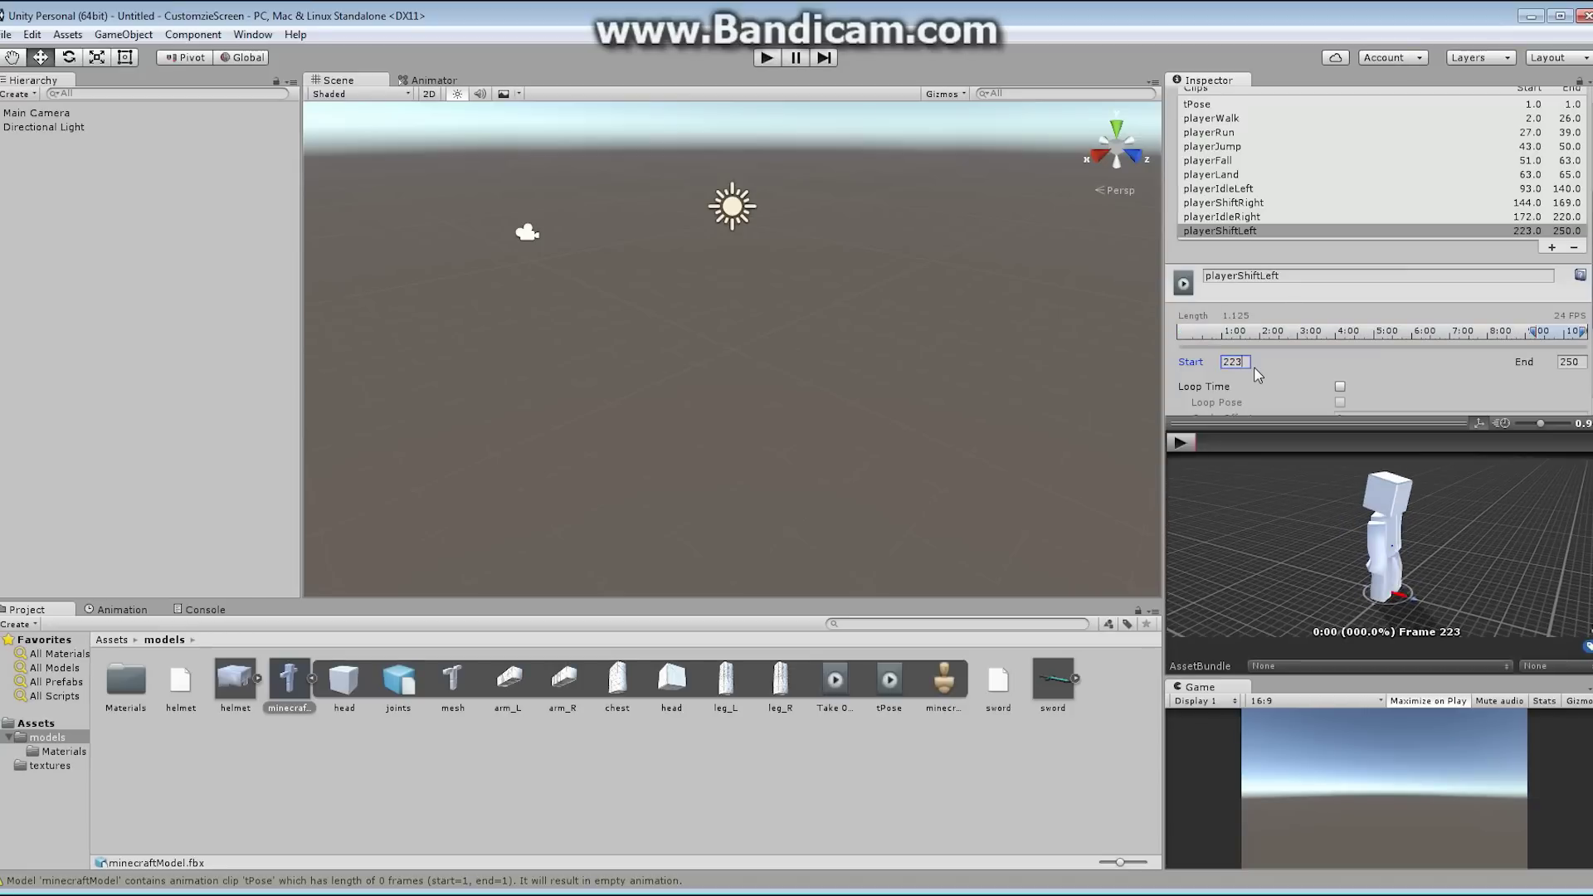
pyautogui.click(1571, 363)
pyautogui.write('248')
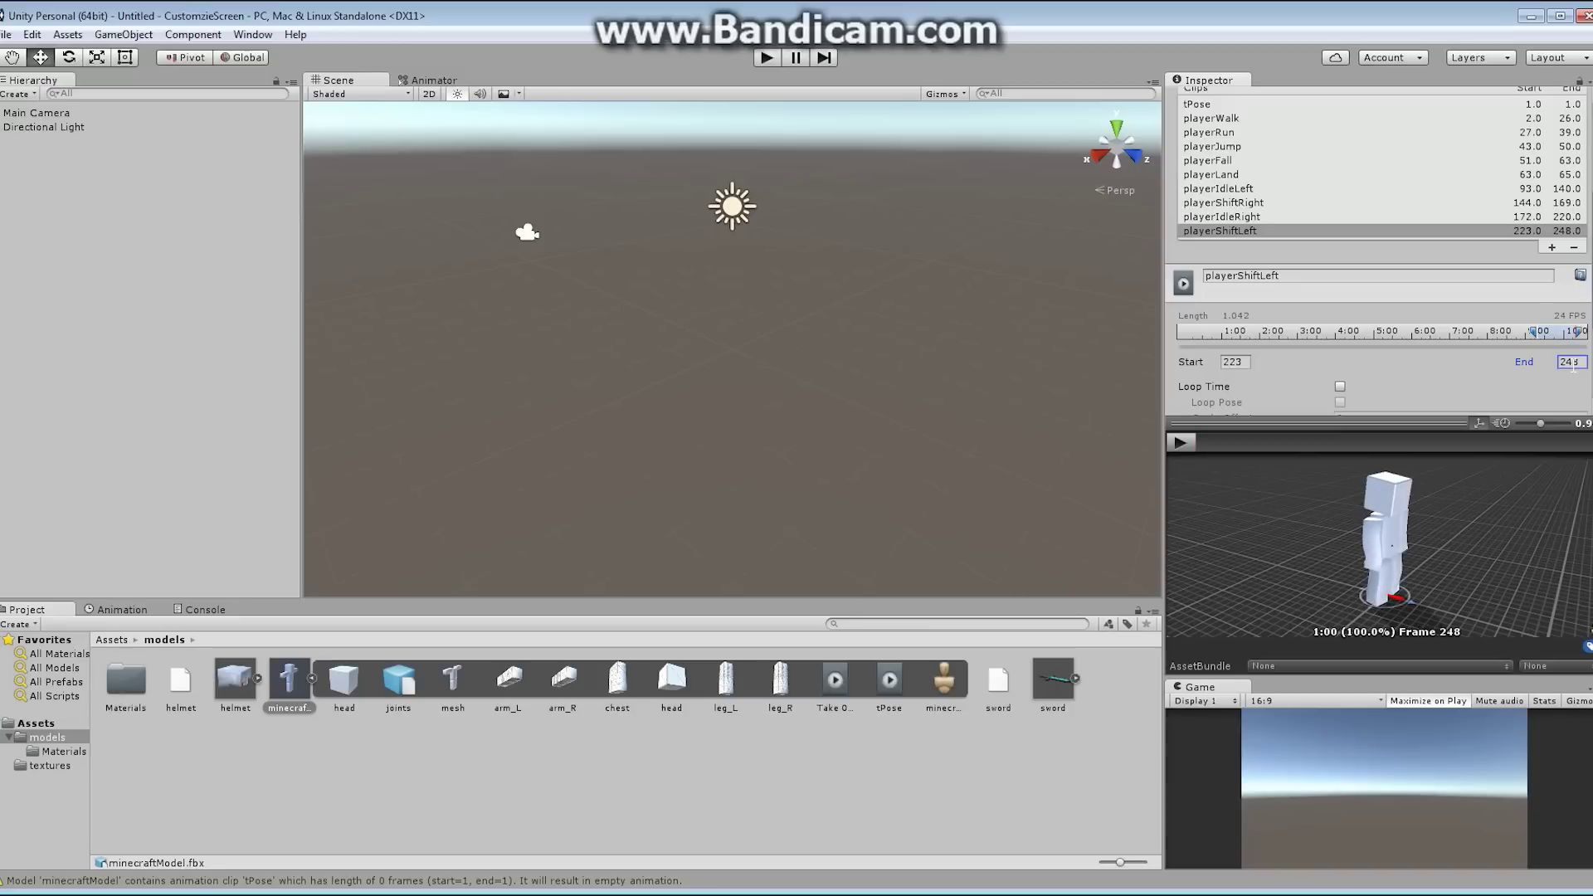
# - Review the finished clip list and apply the animation import settings to minecraftModel
pyautogui.scroll(4, 1338, 386)
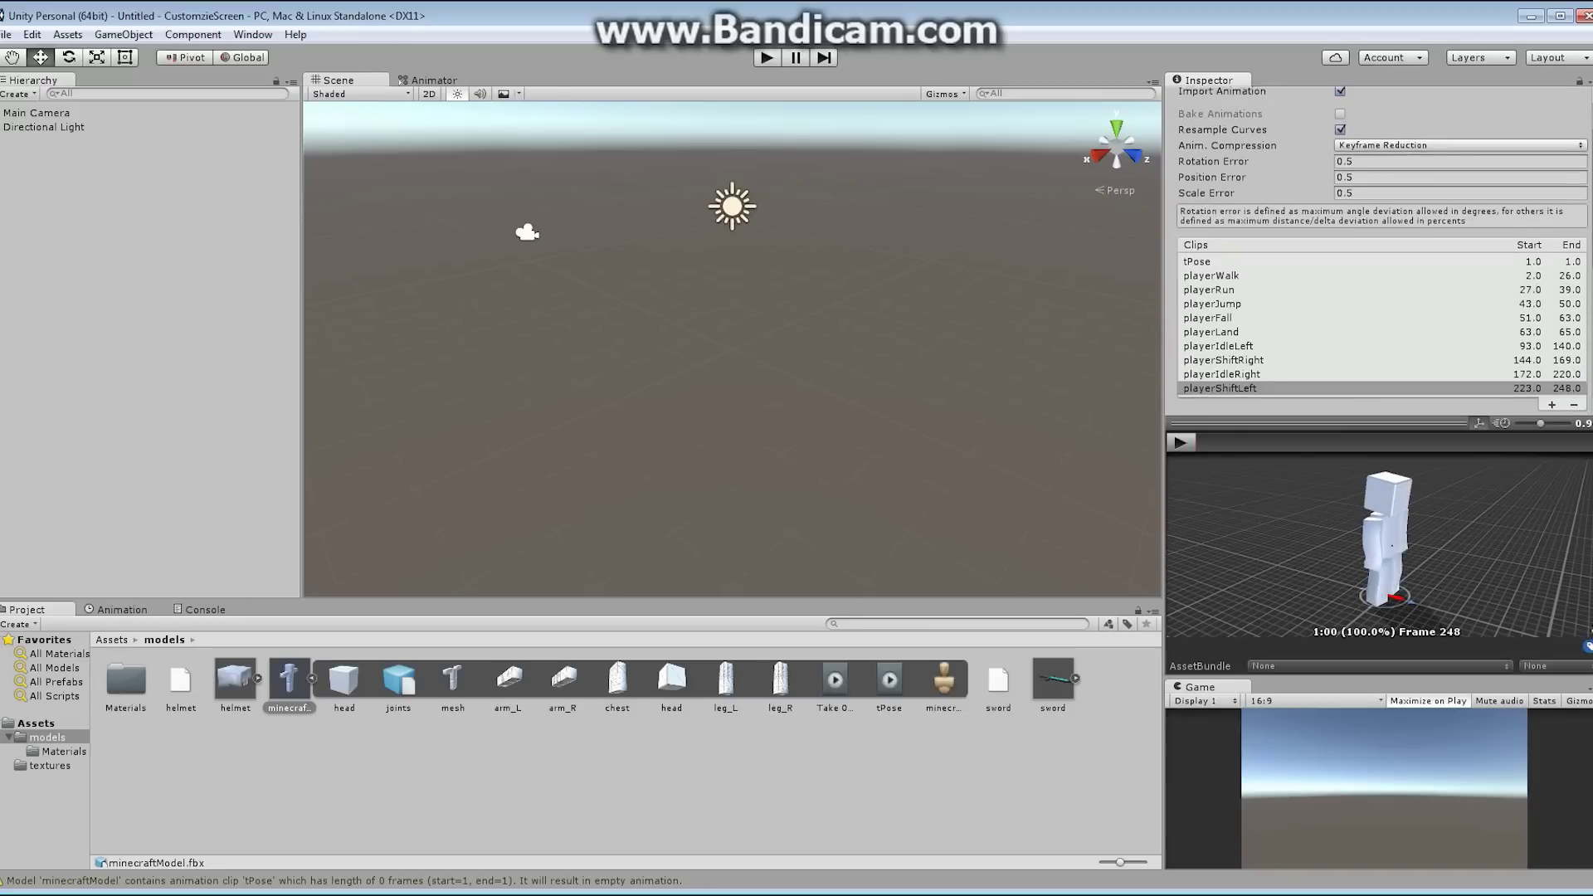
pyautogui.scroll(-2, 1315, 241)
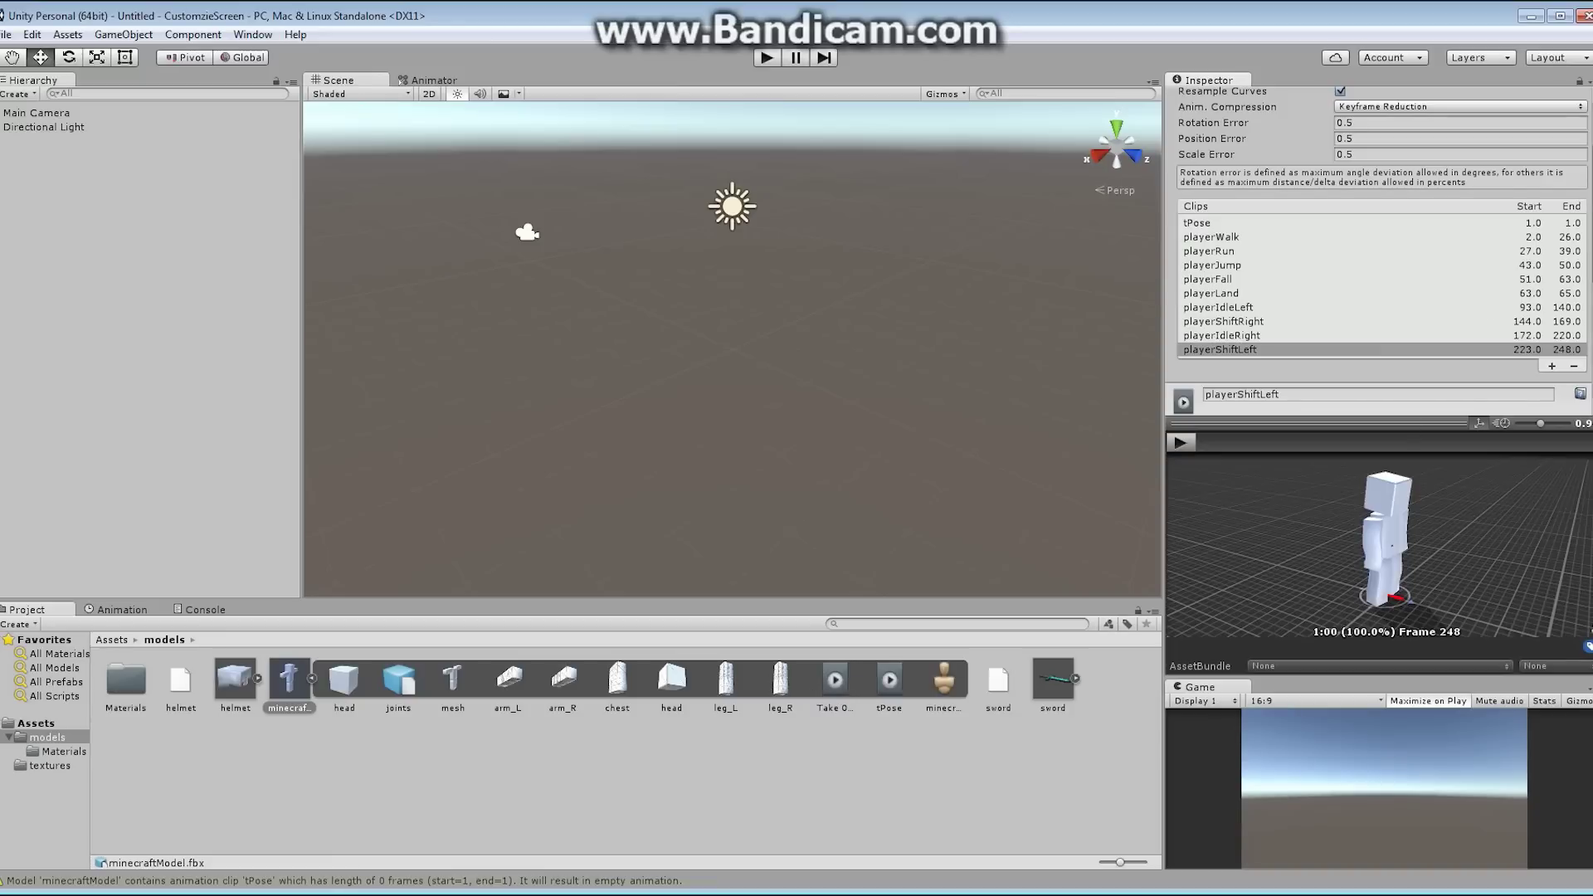
pyautogui.scroll(-8, 1377, 249)
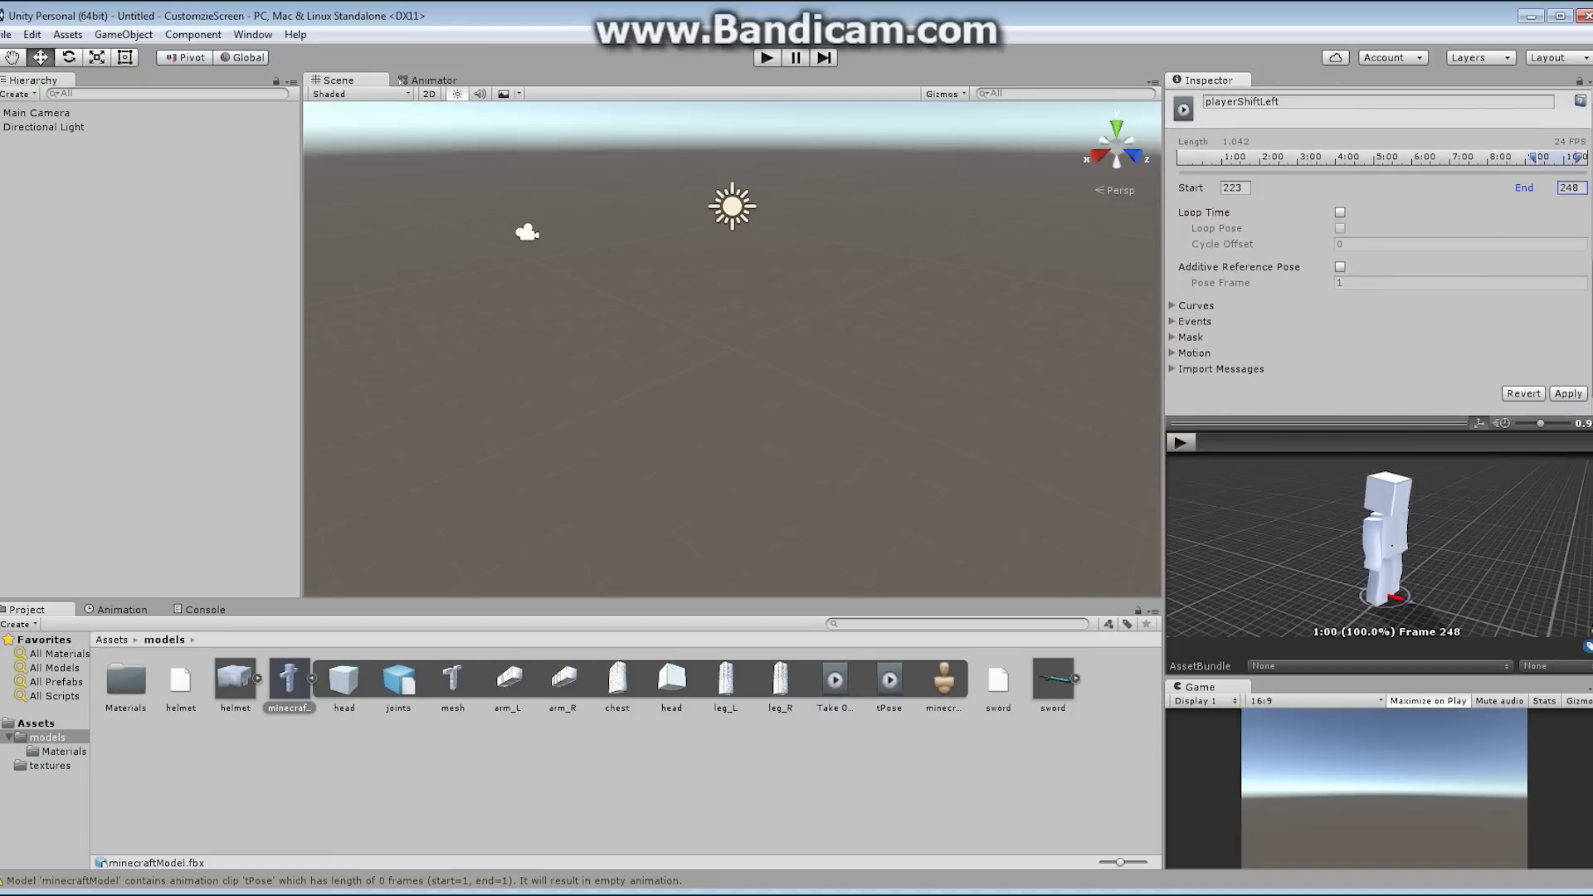
pyautogui.click(1569, 397)
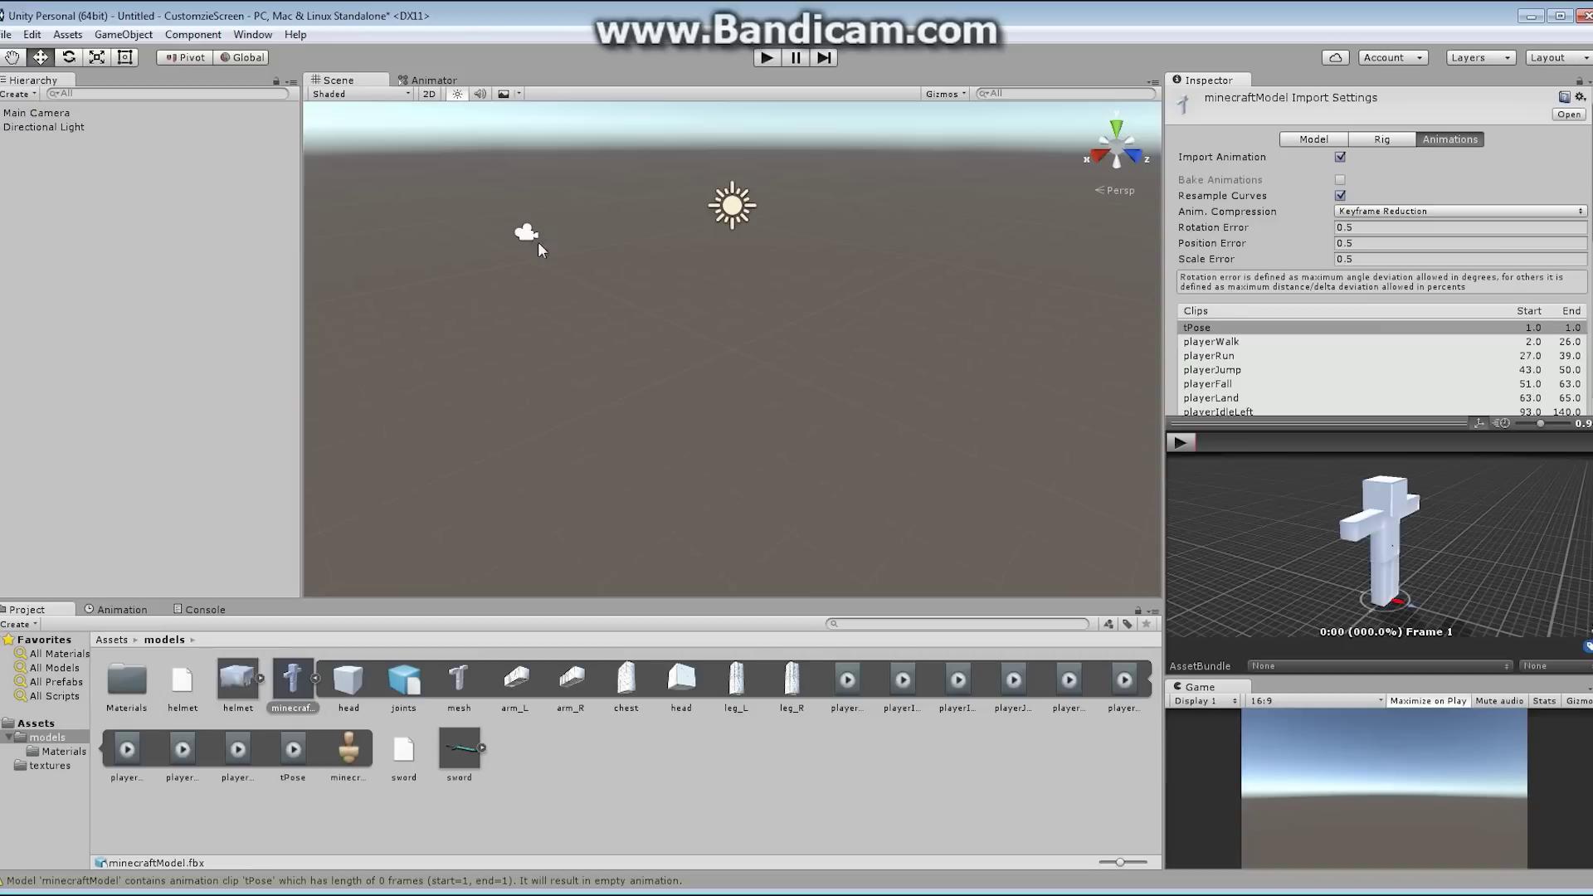
# - Examine the Main Camera and Directional Light, checking their settings and placement in the scene from several angles
pyautogui.click(45, 114)
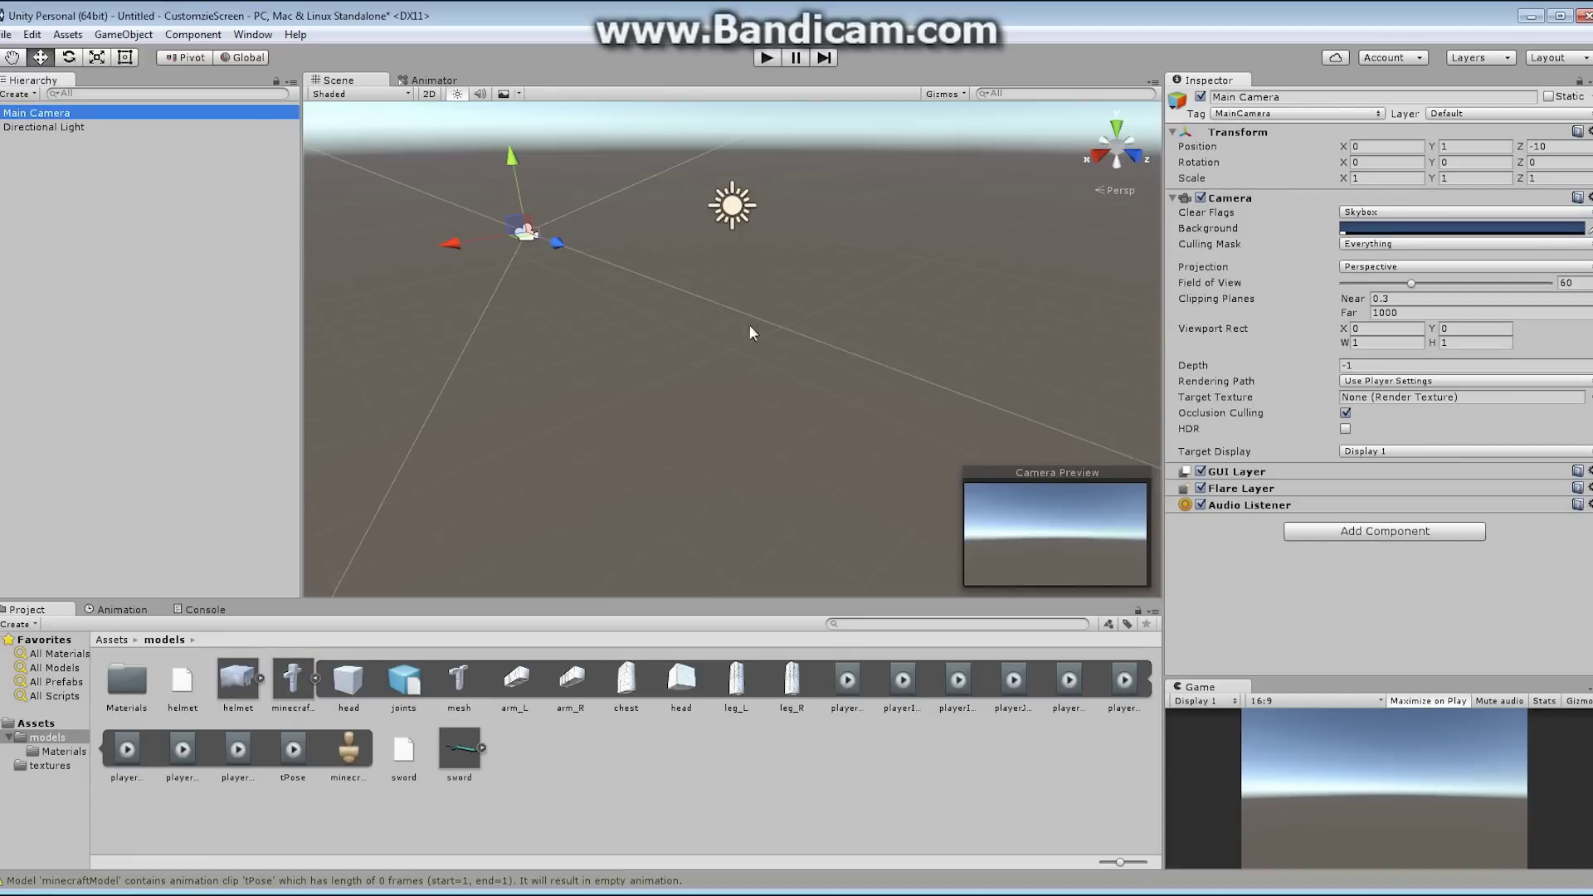
pyautogui.keyDown('alt'); pyautogui.moveTo(750, 326); pyautogui.dragTo(783, 305, button='right'); pyautogui.keyUp('alt')
pyautogui.keyDown('alt'); pyautogui.moveTo(783, 306); pyautogui.dragTo(758, 351); pyautogui.keyUp('alt')
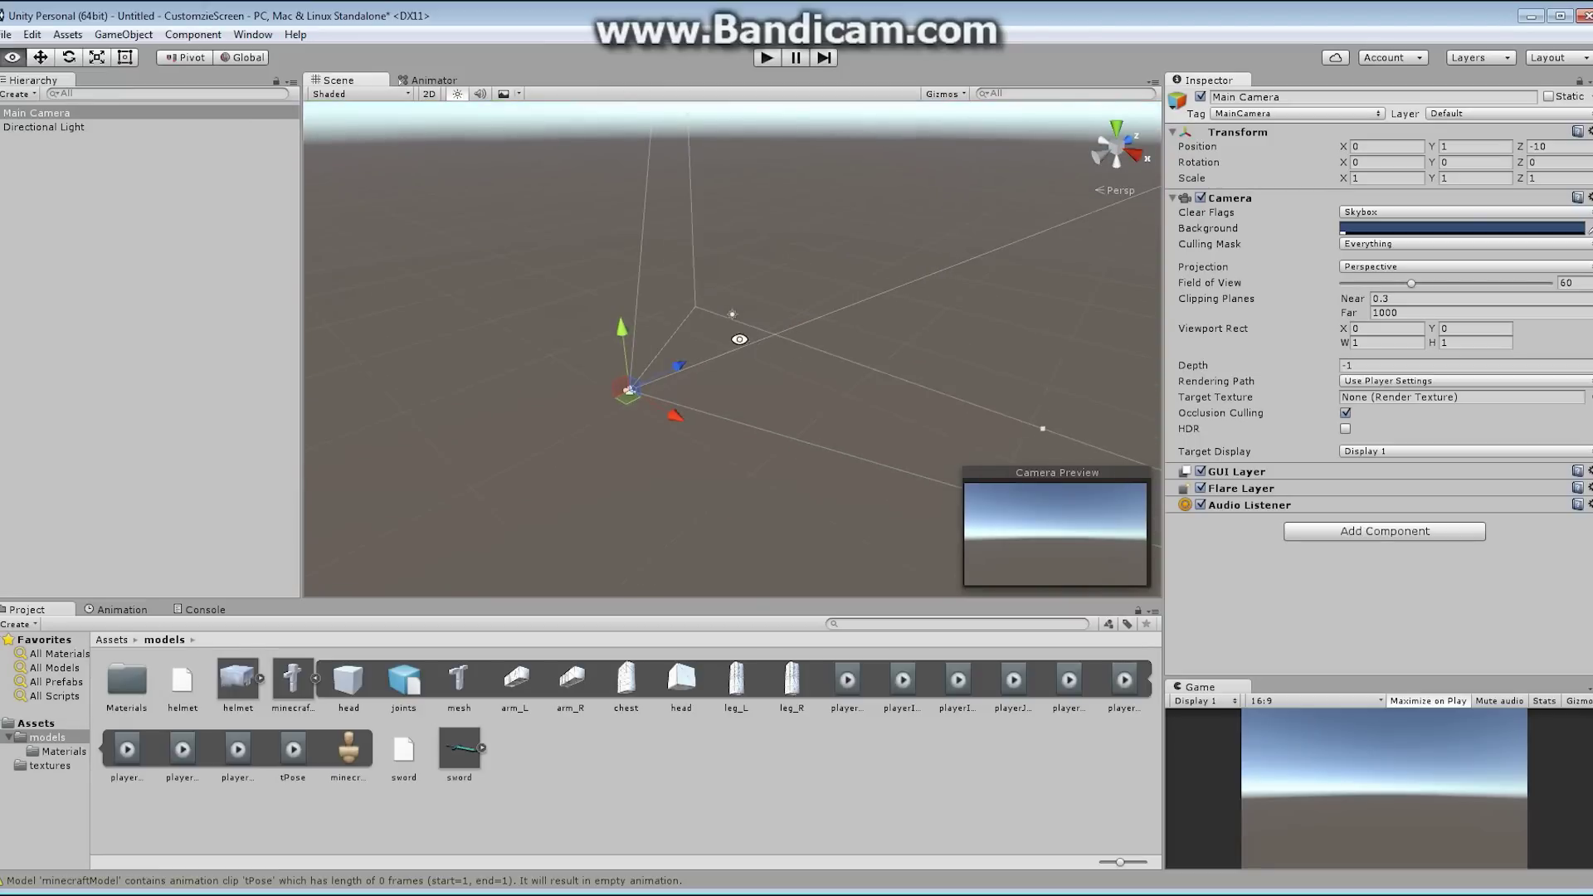
pyautogui.keyDown('alt'); pyautogui.moveTo(785, 346); pyautogui.dragTo(942, 342, button='right'); pyautogui.keyUp('alt')
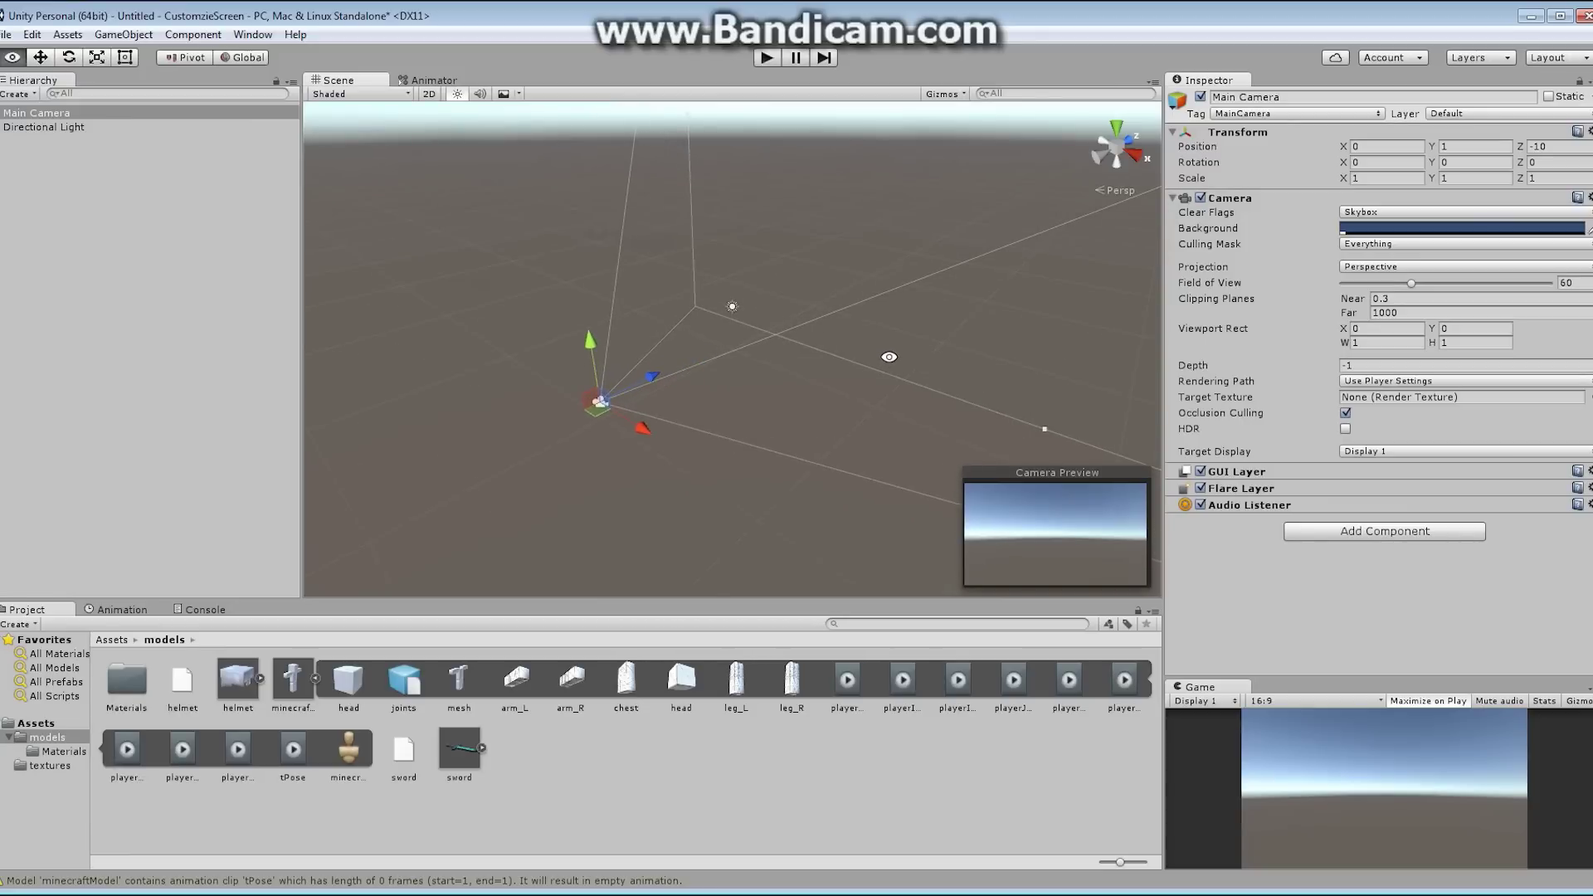
pyautogui.keyDown('alt'); pyautogui.moveTo(885, 356); pyautogui.dragTo(936, 321); pyautogui.keyUp('alt')
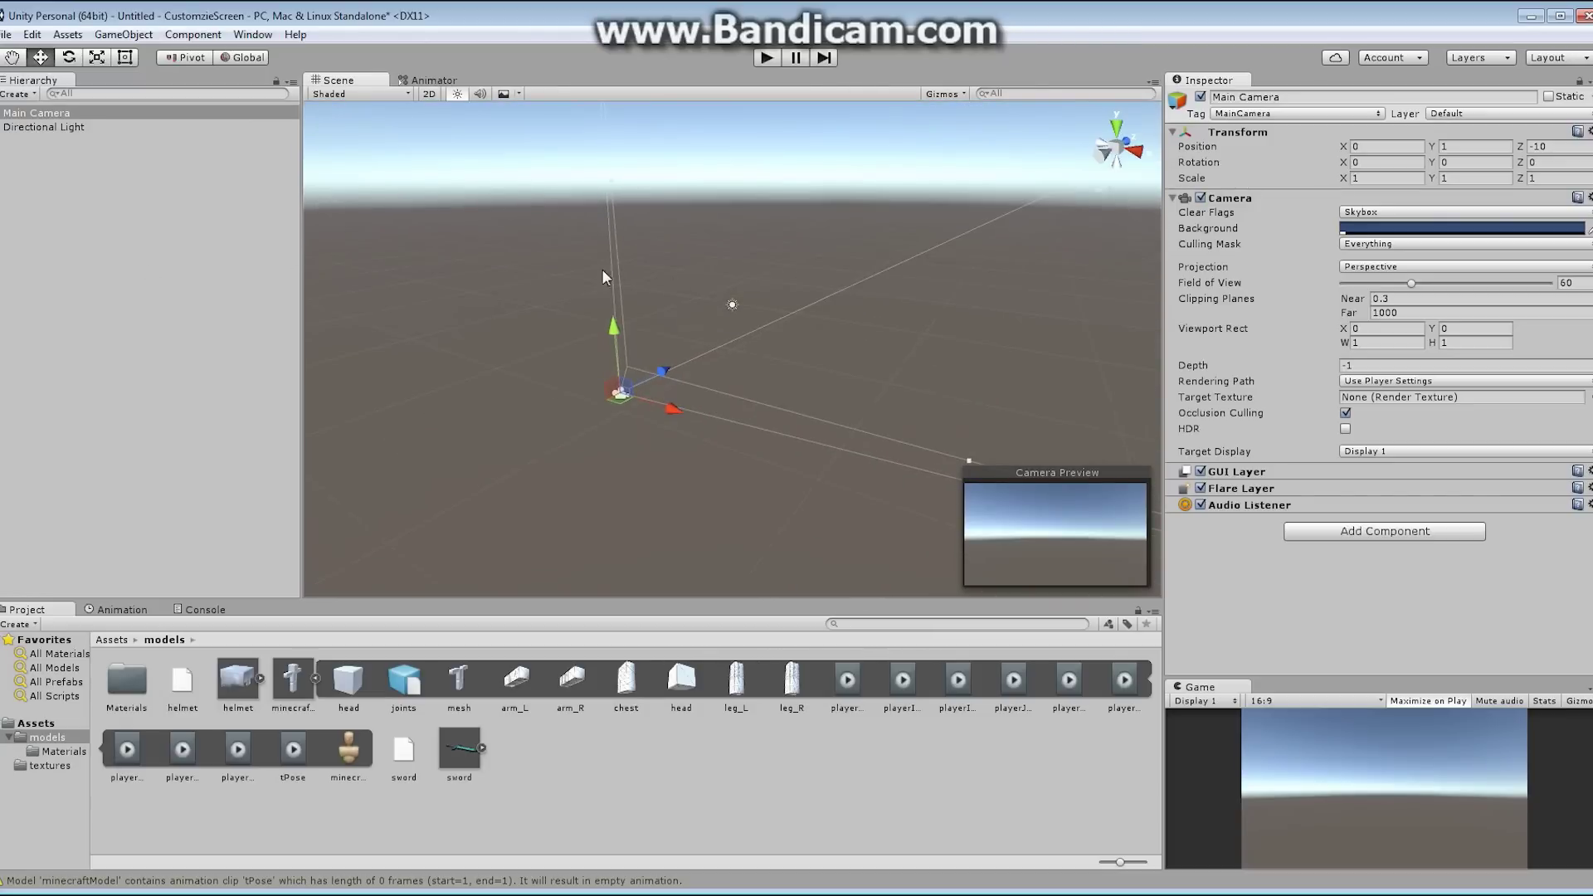
pyautogui.moveTo(840, 346)
pyautogui.keyDown('alt'); pyautogui.mouseDown()
pyautogui.moveTo(898, 362)
pyautogui.moveTo(814, 345)
pyautogui.mouseUp(); pyautogui.keyUp('alt')
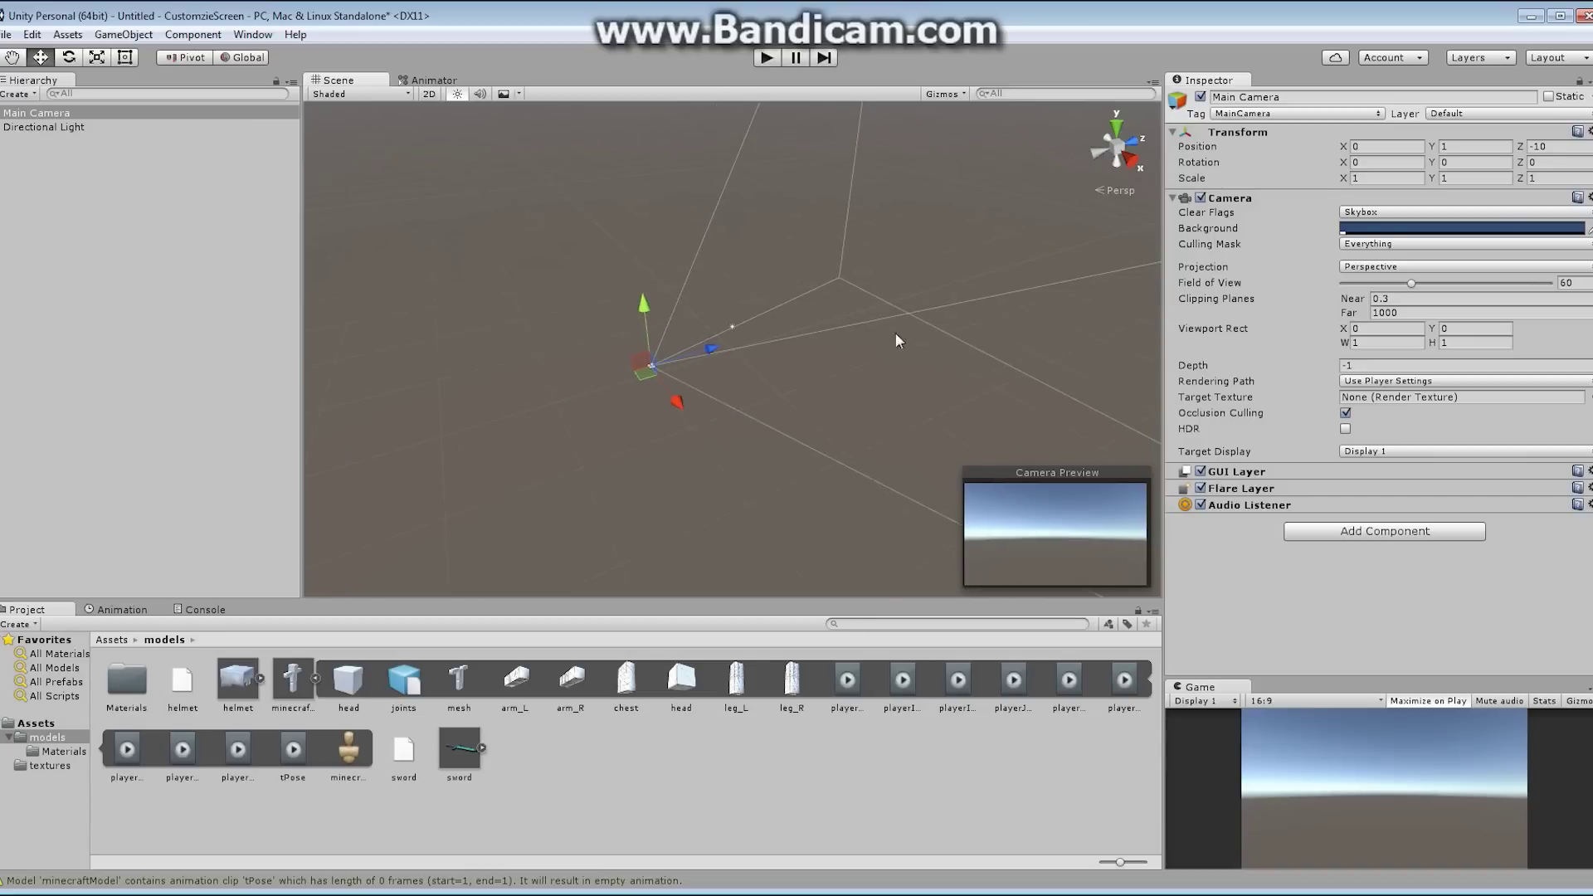
pyautogui.keyDown('alt'); pyautogui.moveTo(954, 327); pyautogui.dragTo(913, 265); pyautogui.keyUp('alt')
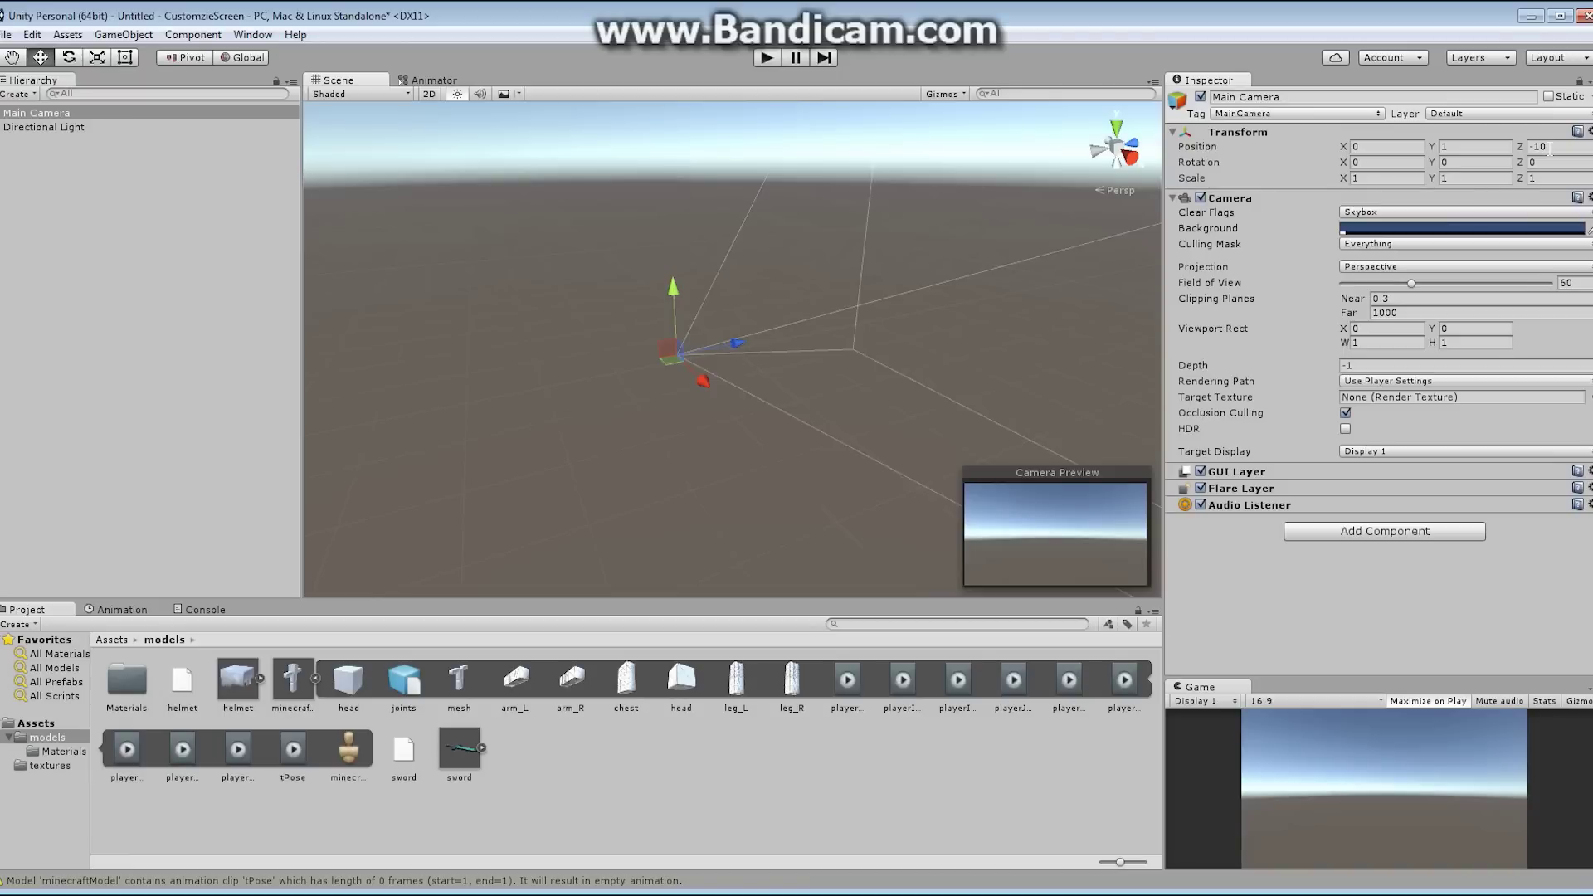
pyautogui.click(73, 129)
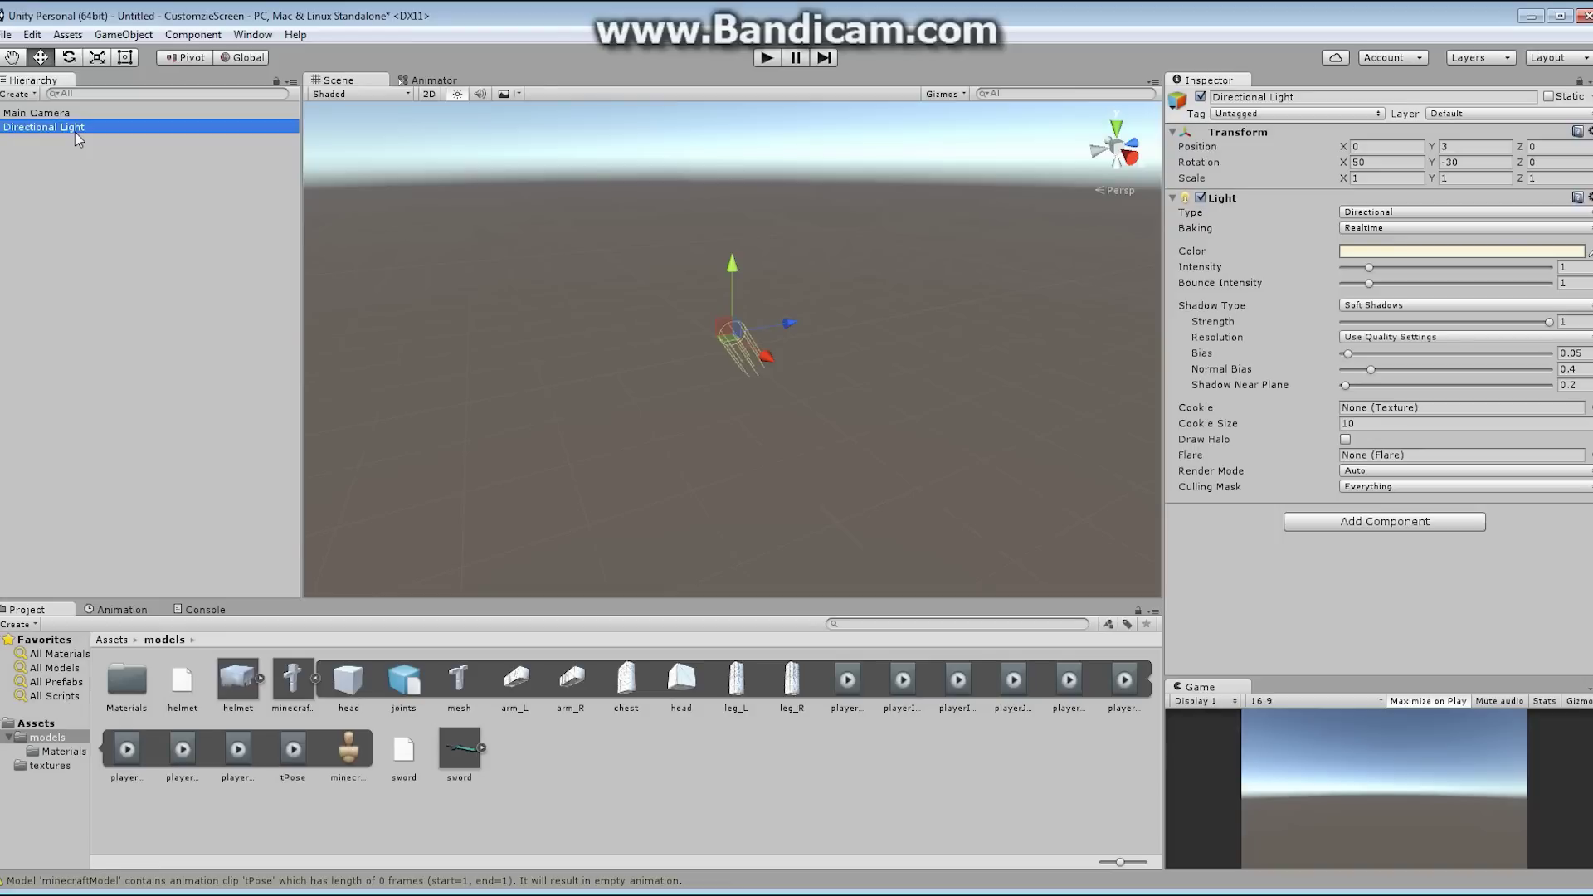
pyautogui.click(67, 113)
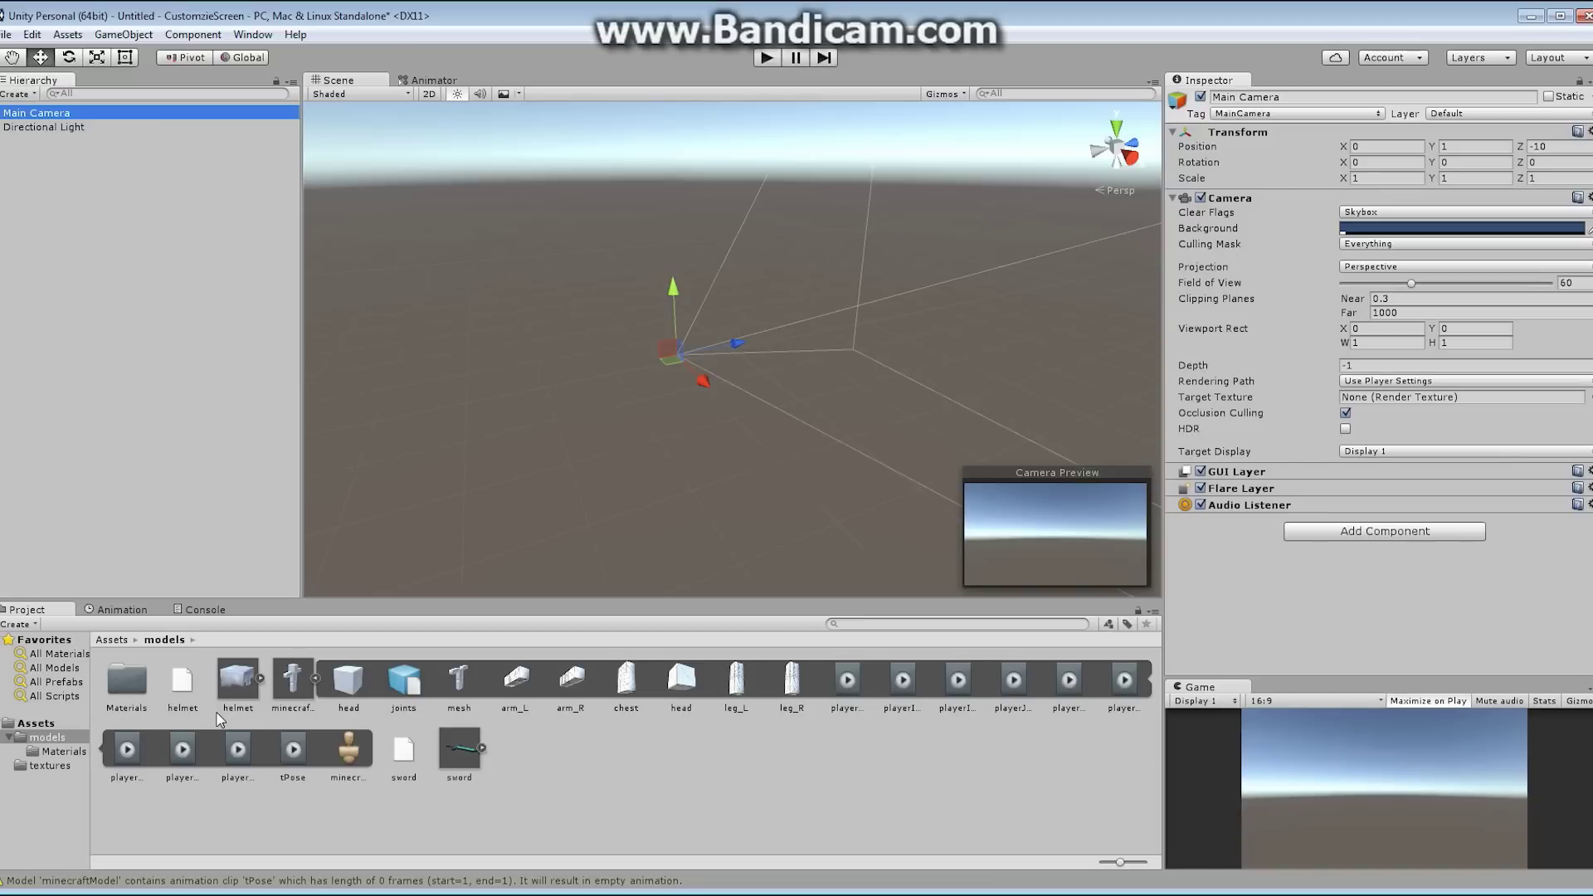
pyautogui.moveTo(292, 686); pyautogui.dragTo(622, 753)
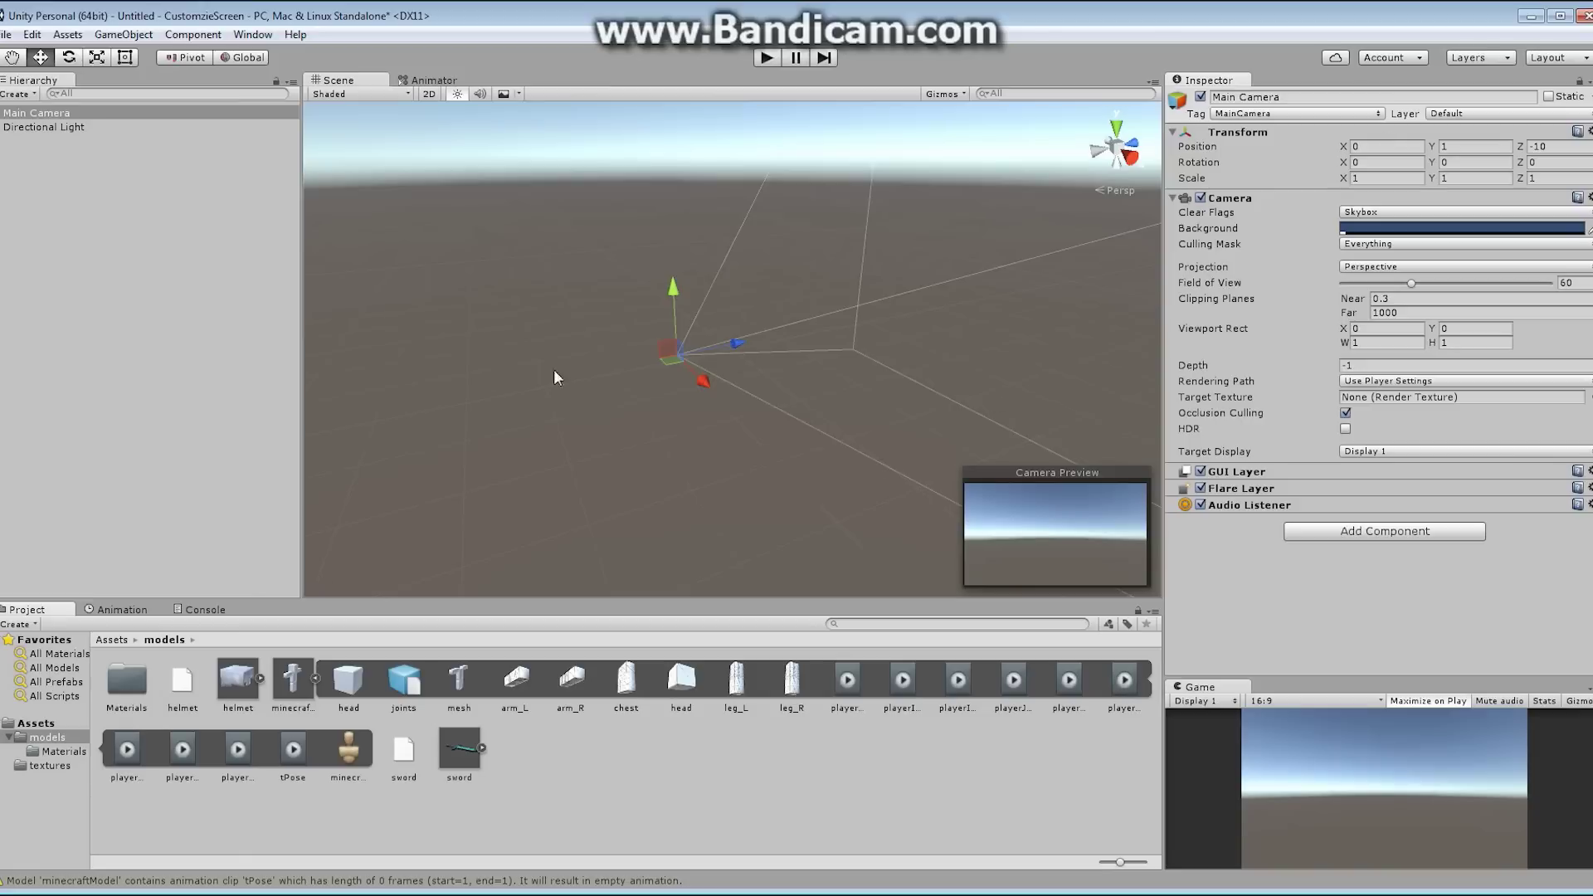
# - Add minecraftModel to the scene as its own object and set its scale to 10 on all three axes
pyautogui.moveTo(293, 680); pyautogui.dragTo(107, 226)
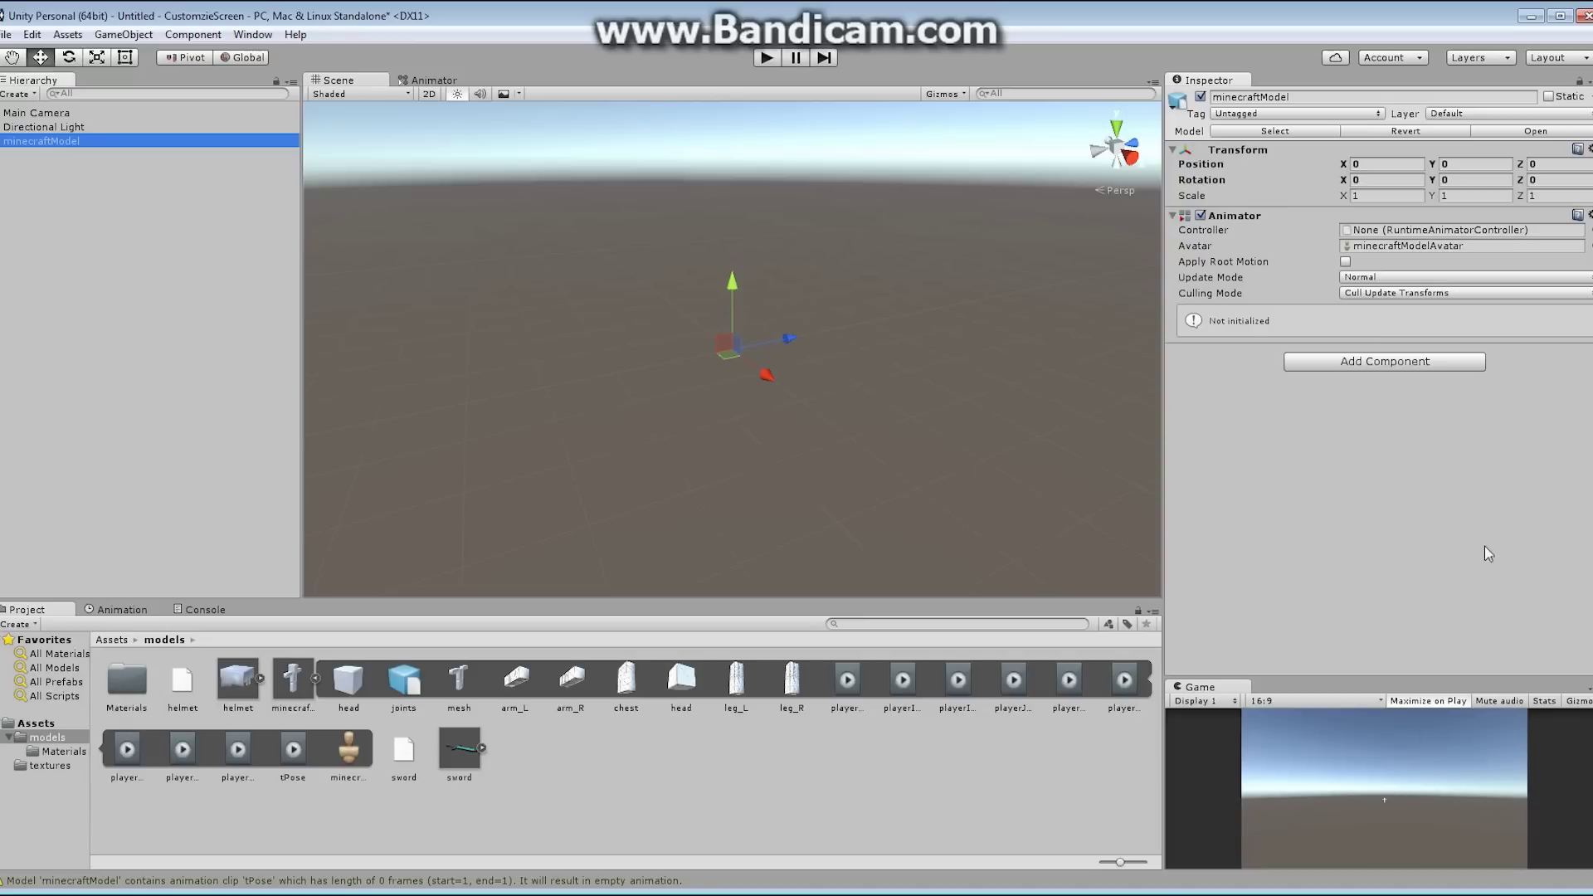
pyautogui.click(1385, 195)
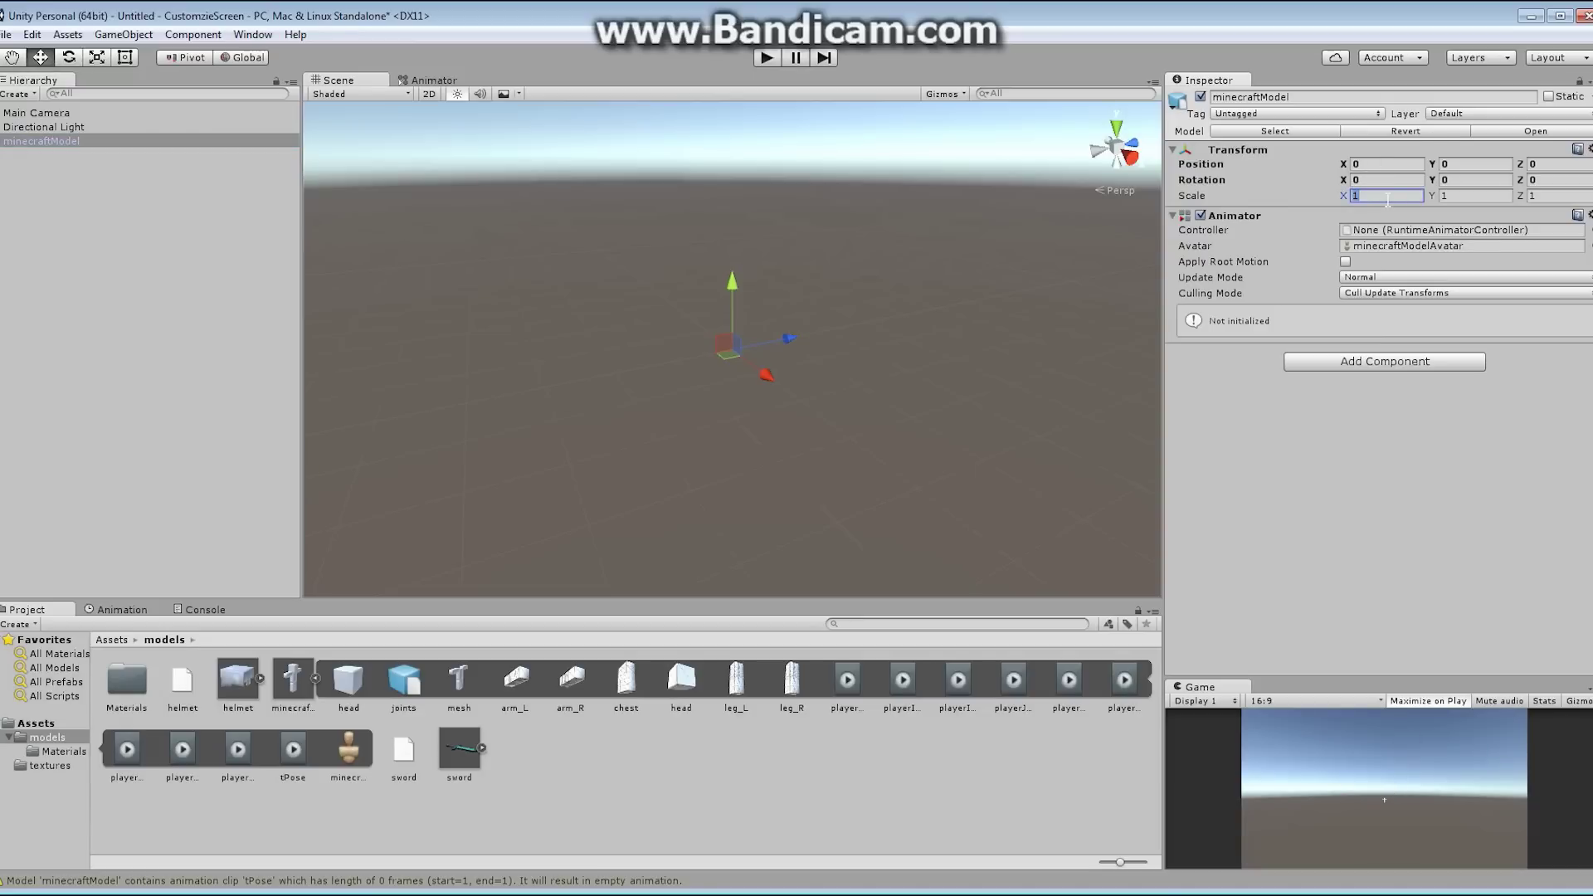
pyautogui.write('10')
pyautogui.click(1467, 195)
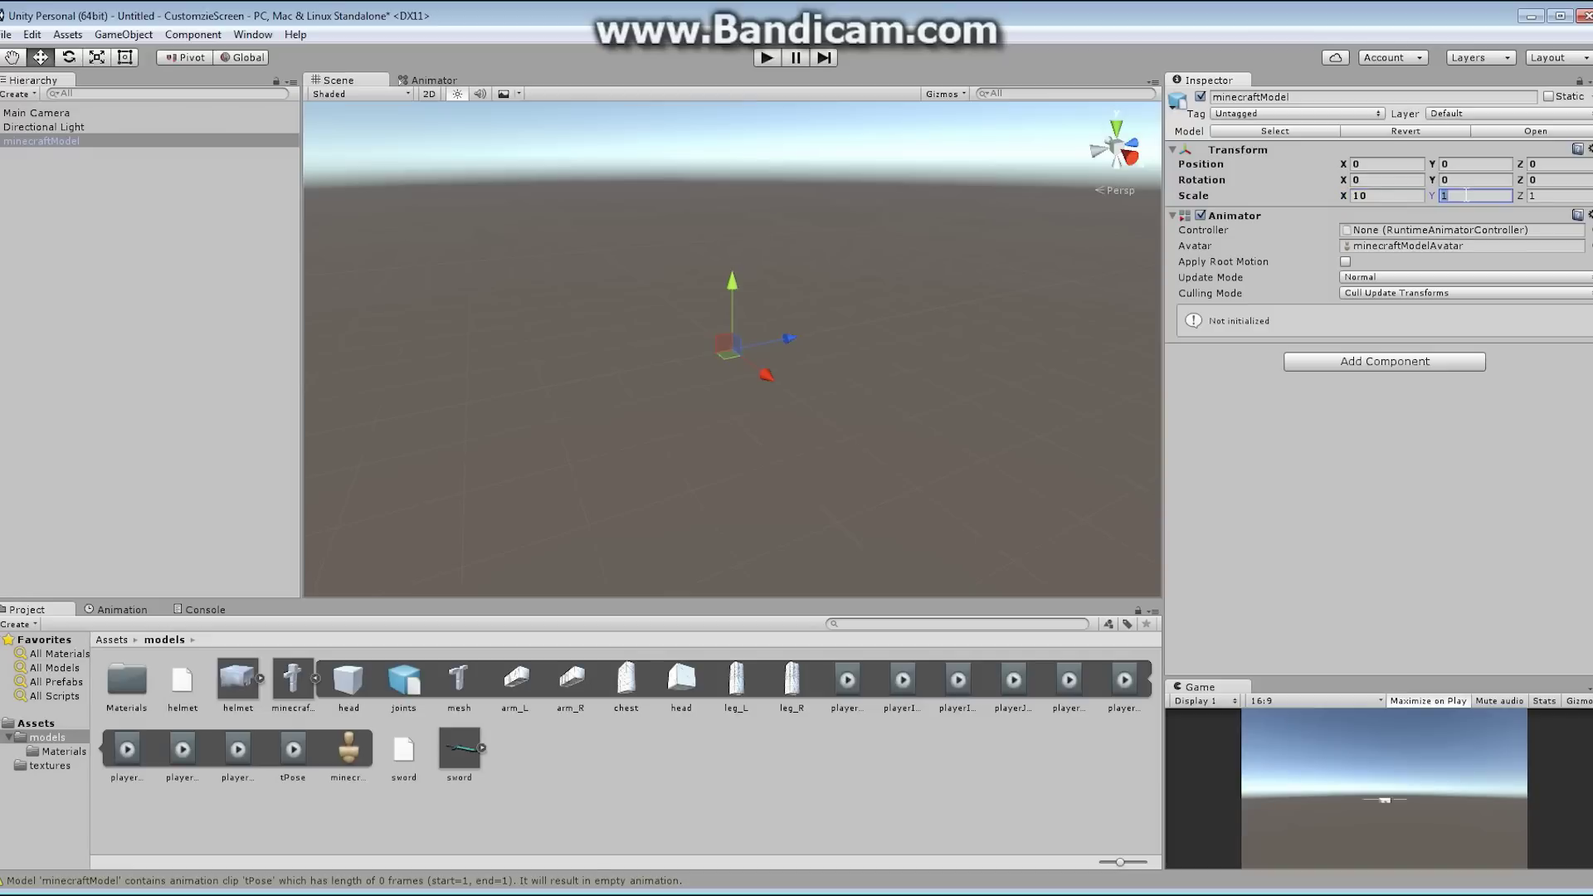
pyautogui.write('10')
pyautogui.click(1547, 195)
pyautogui.write('10')
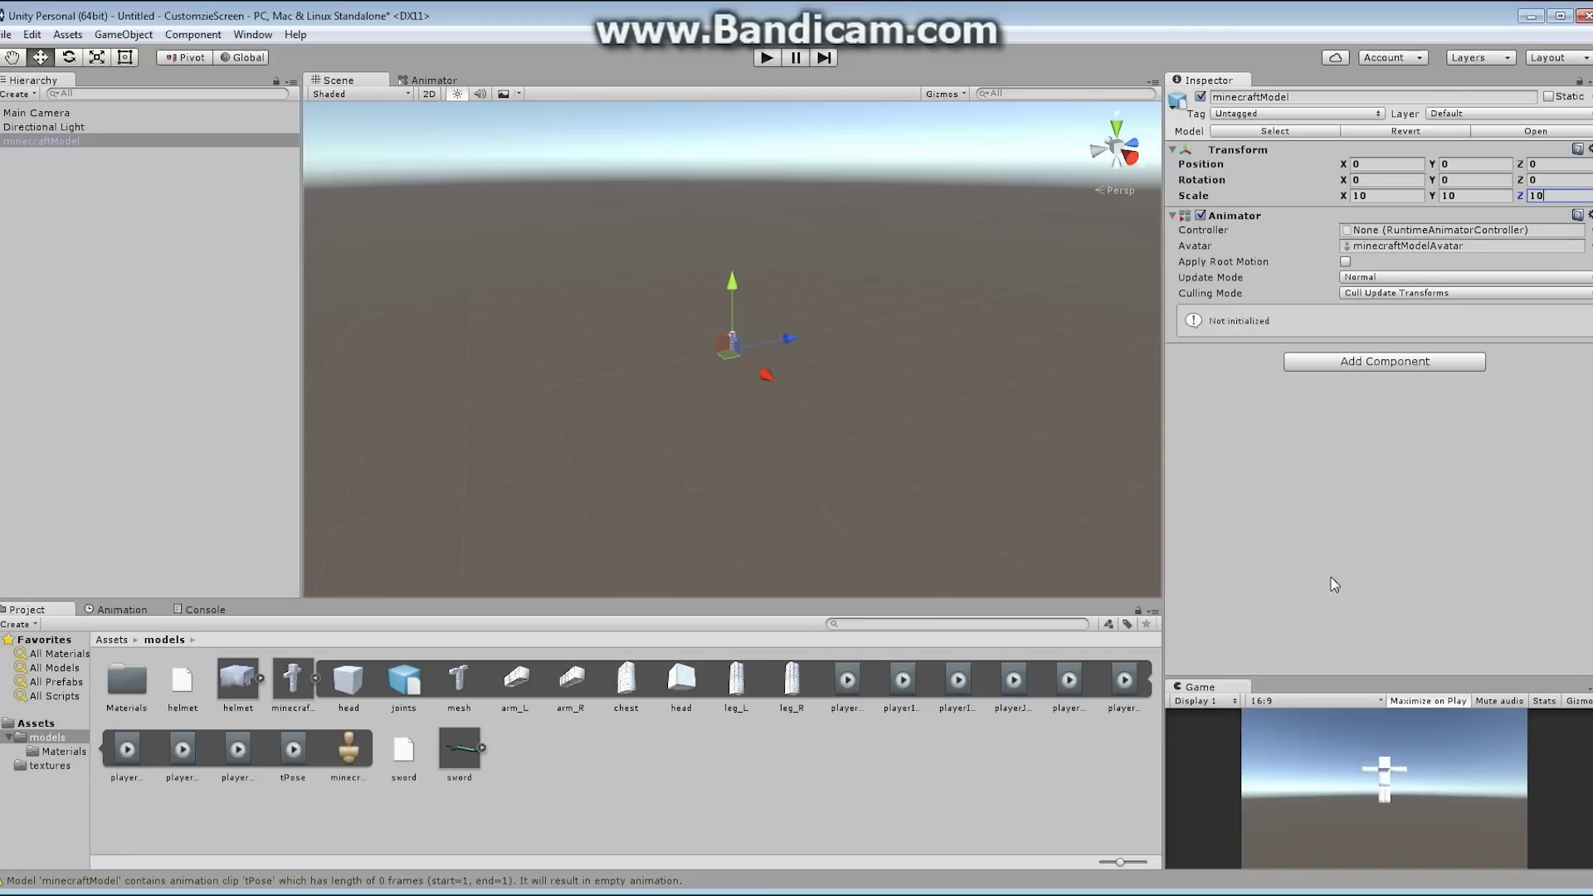
# - Return the scene model's scale to 1 on every axis and open the mesh import settings of the minecraftModel asset
pyautogui.click(1378, 196)
pyautogui.write('1')
pyautogui.press('Tab')
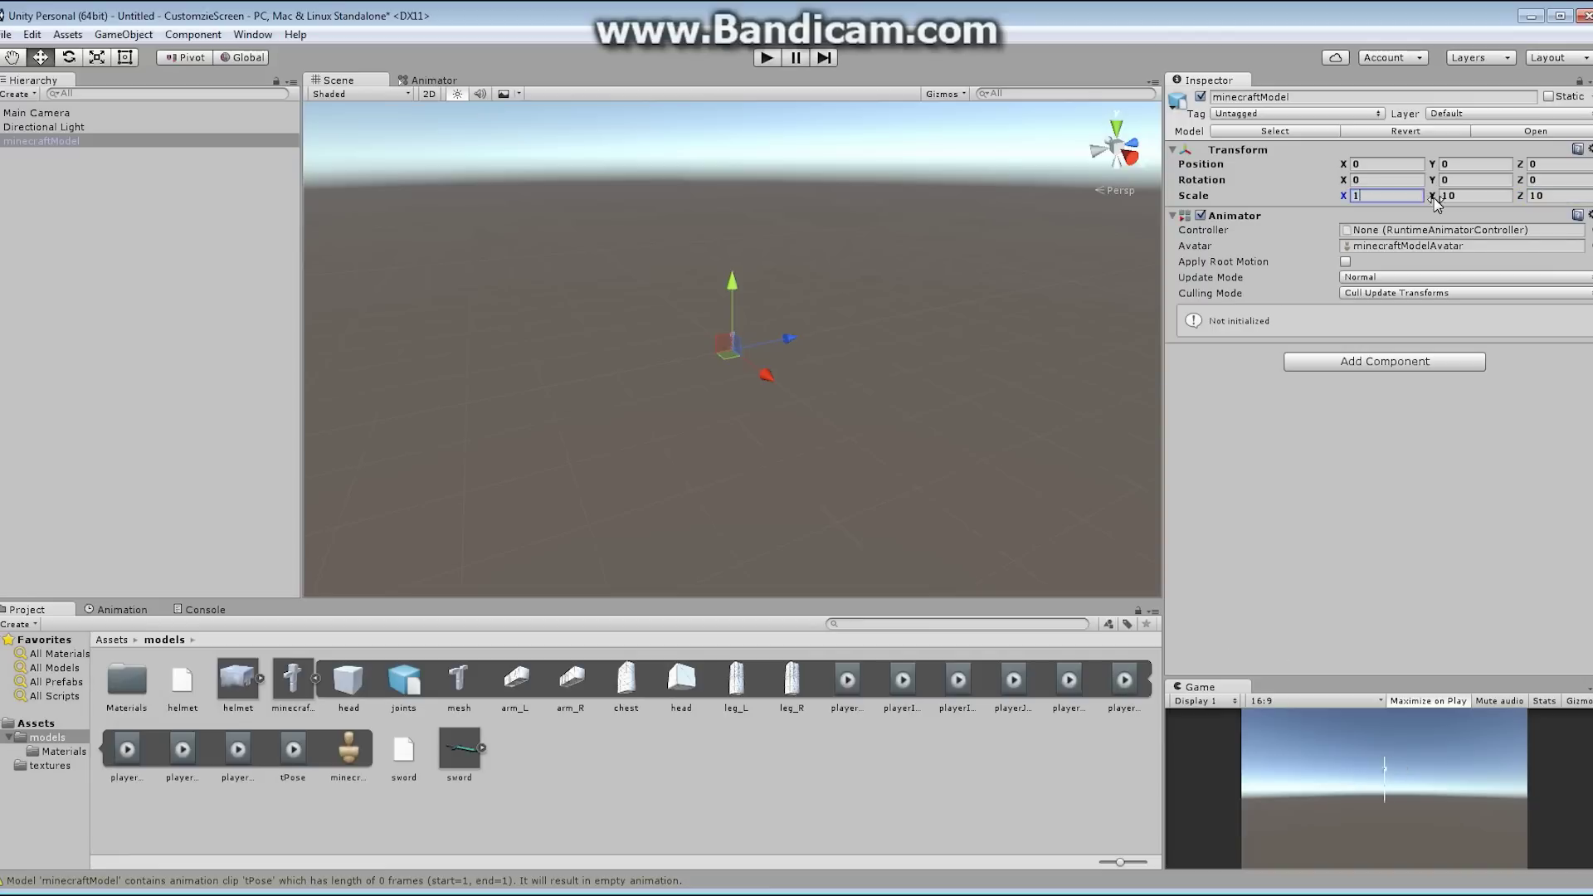
pyautogui.write('1')
pyautogui.press('Tab')
pyautogui.write('1')
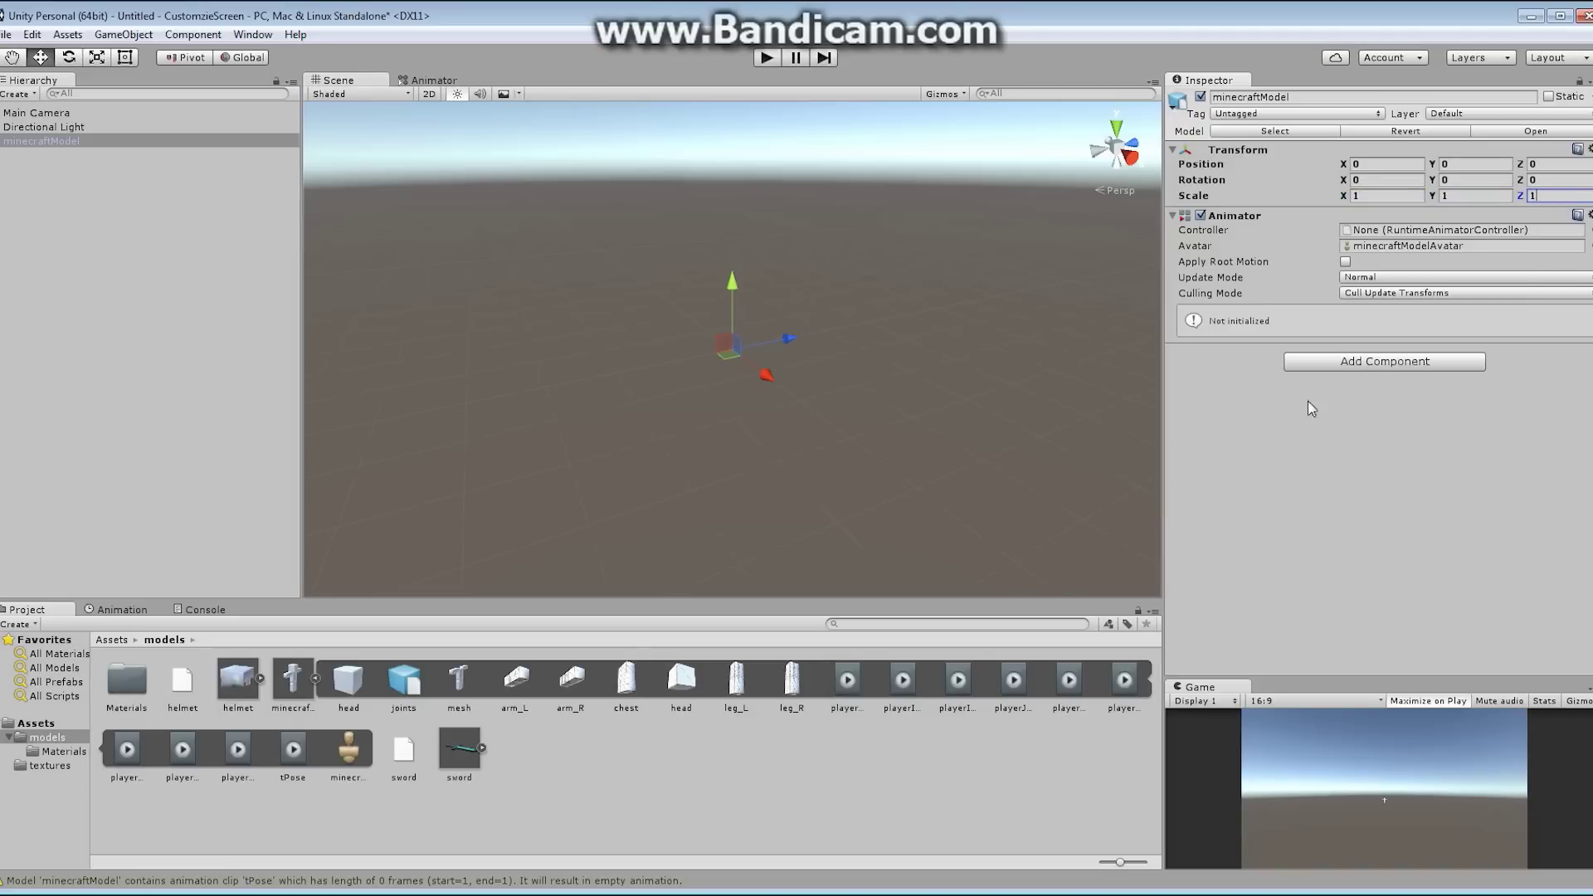
pyautogui.click(293, 685)
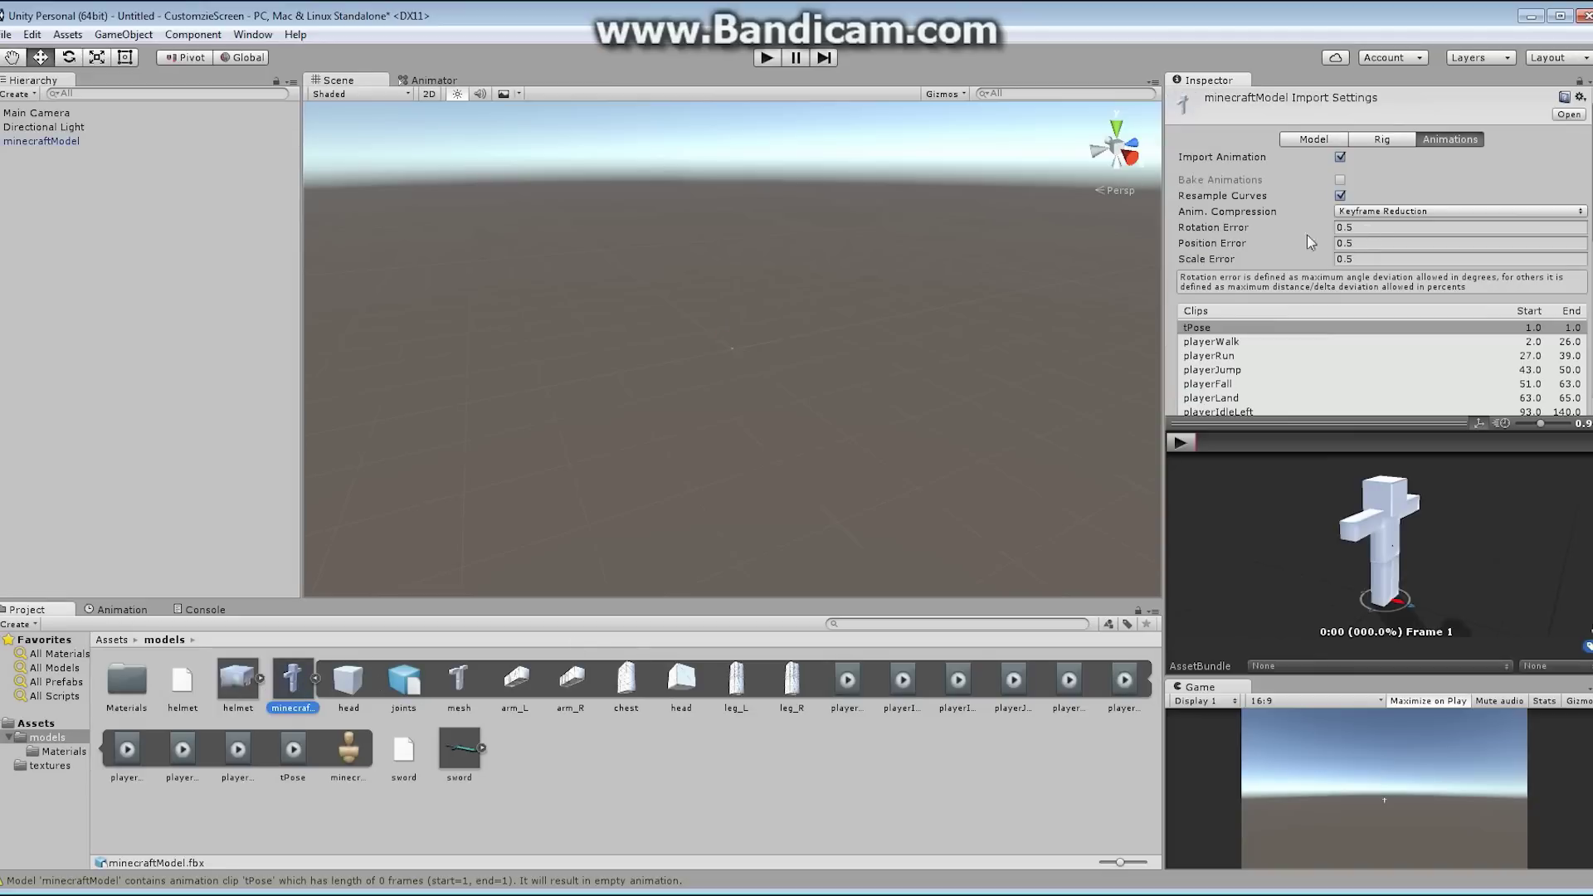
pyautogui.click(1312, 138)
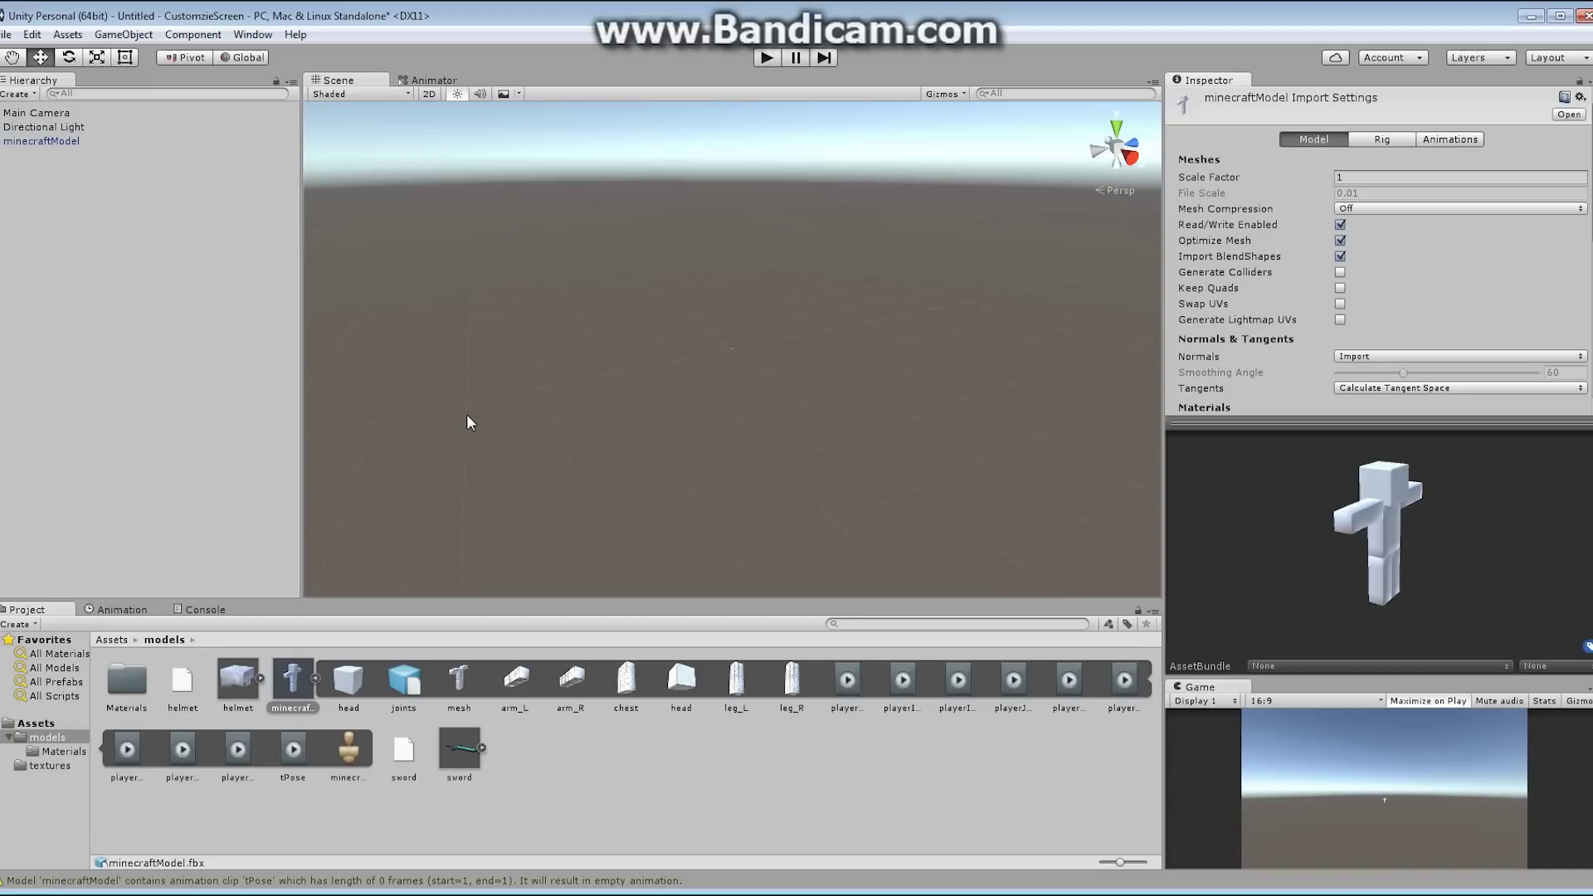
# - Set the X, Y and Z scale of the minecraftModel object in the scene to 10
pyautogui.click(86, 137)
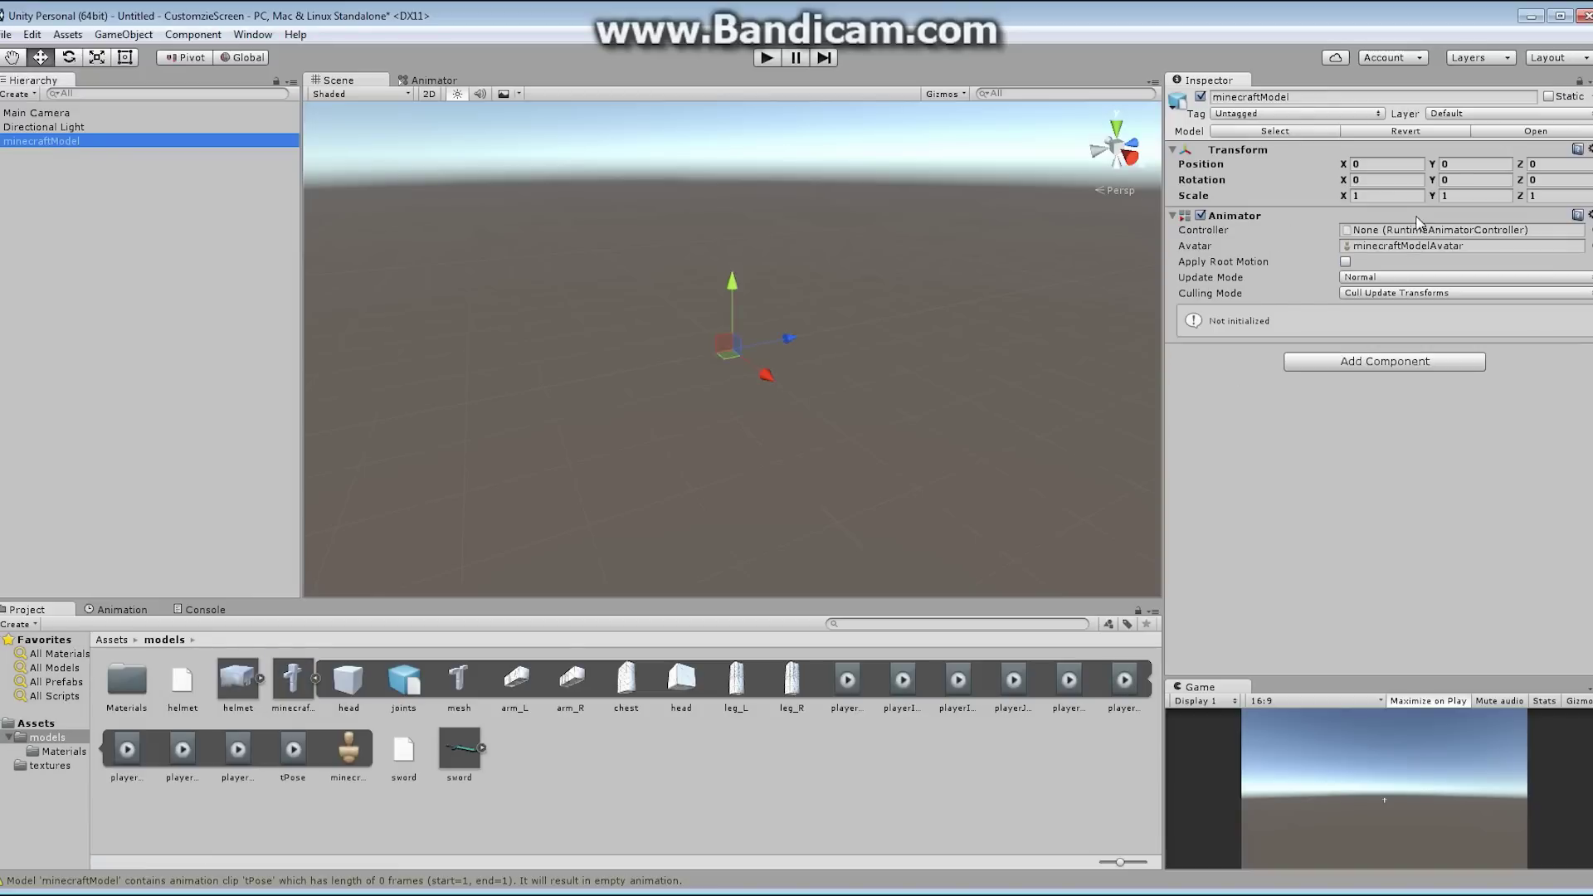
pyautogui.click(1382, 196)
pyautogui.write('10')
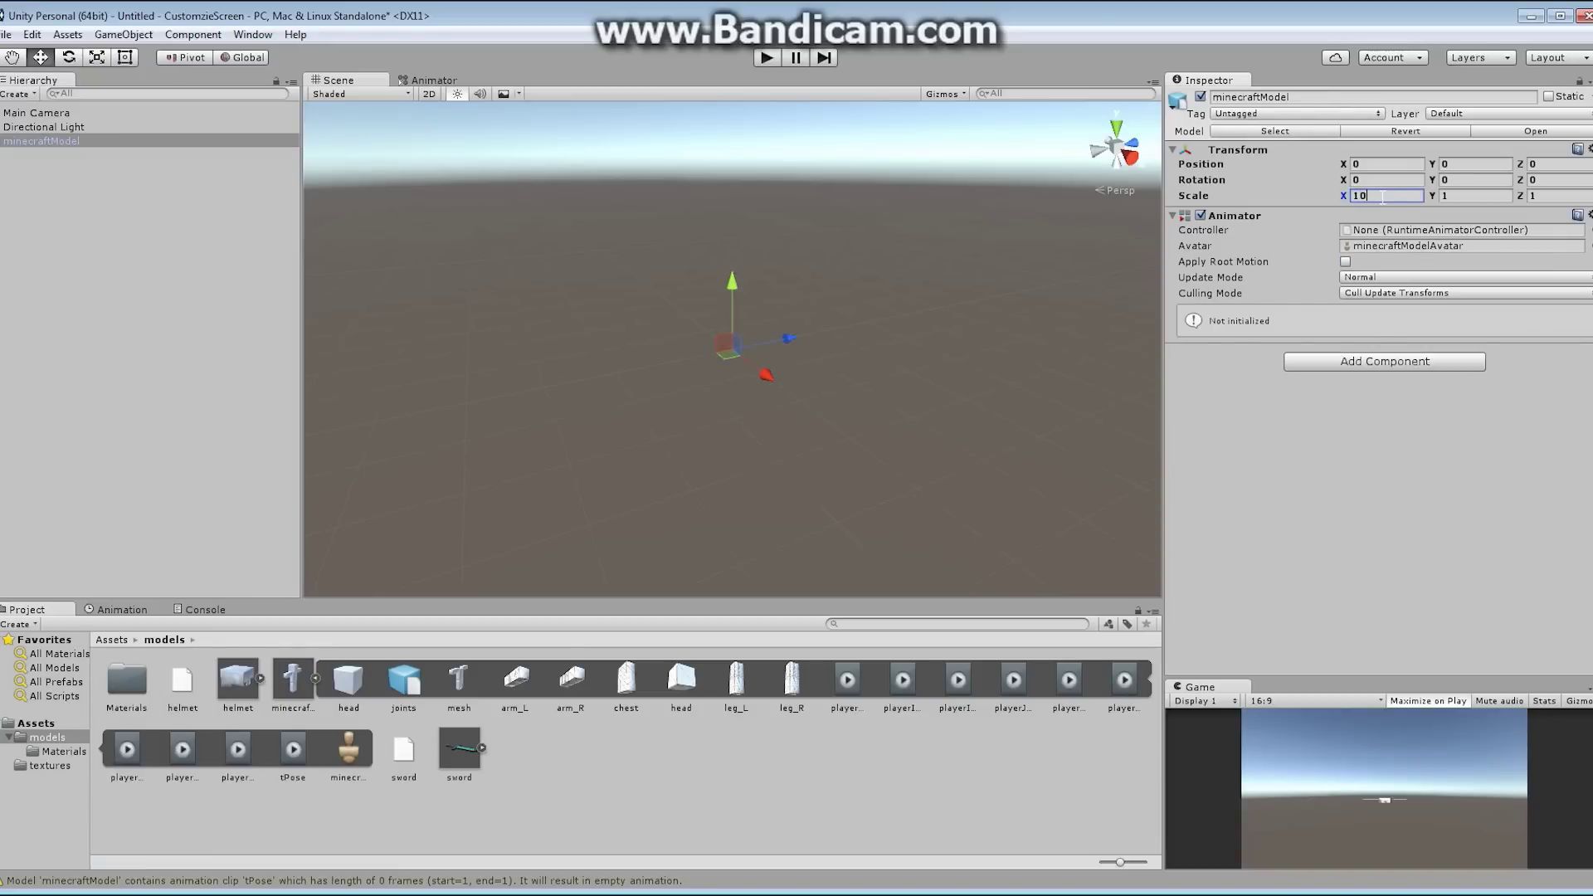
pyautogui.click(1463, 197)
pyautogui.write('10')
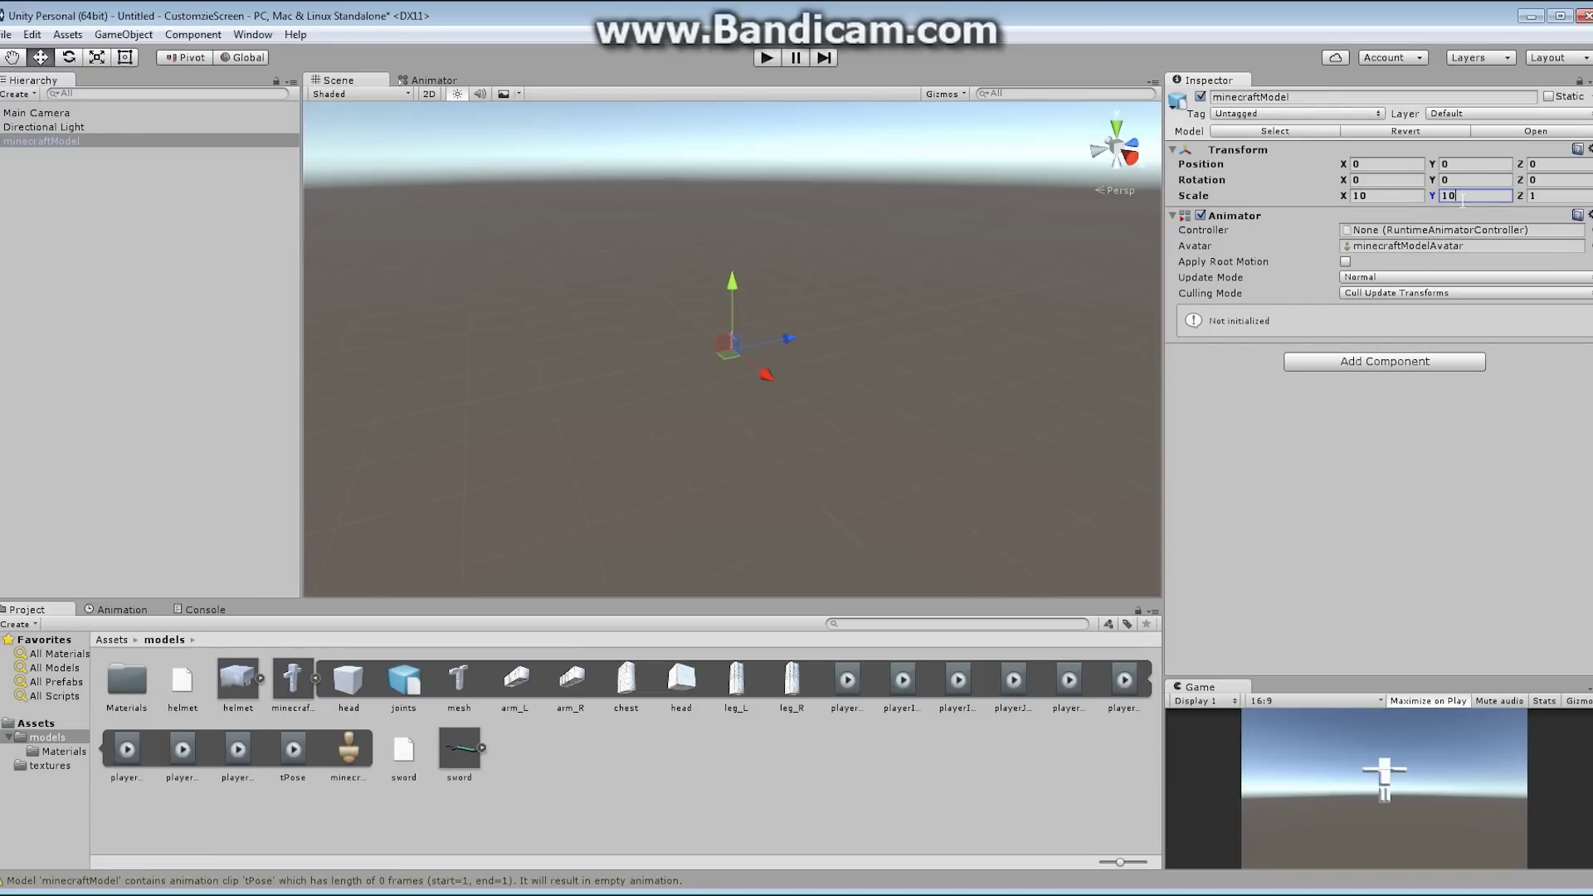
pyautogui.click(1535, 196)
pyautogui.write('10')
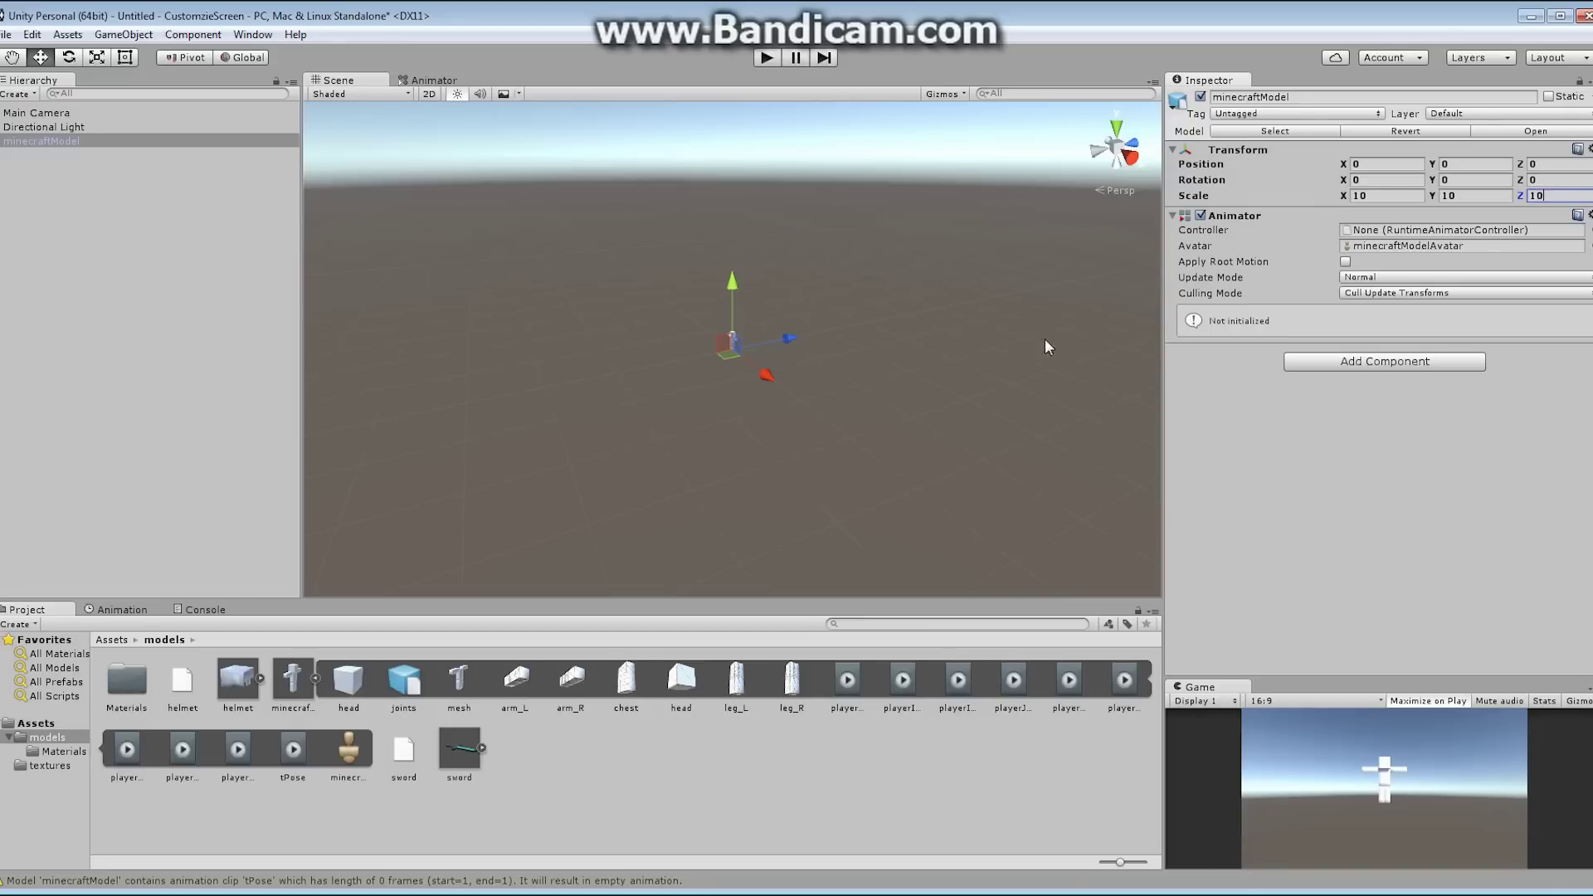
# - Expand minecraftModel's hierarchy, select its head part, and widen the Scene view to inspect the untextured character up close
pyautogui.click(1, 143)
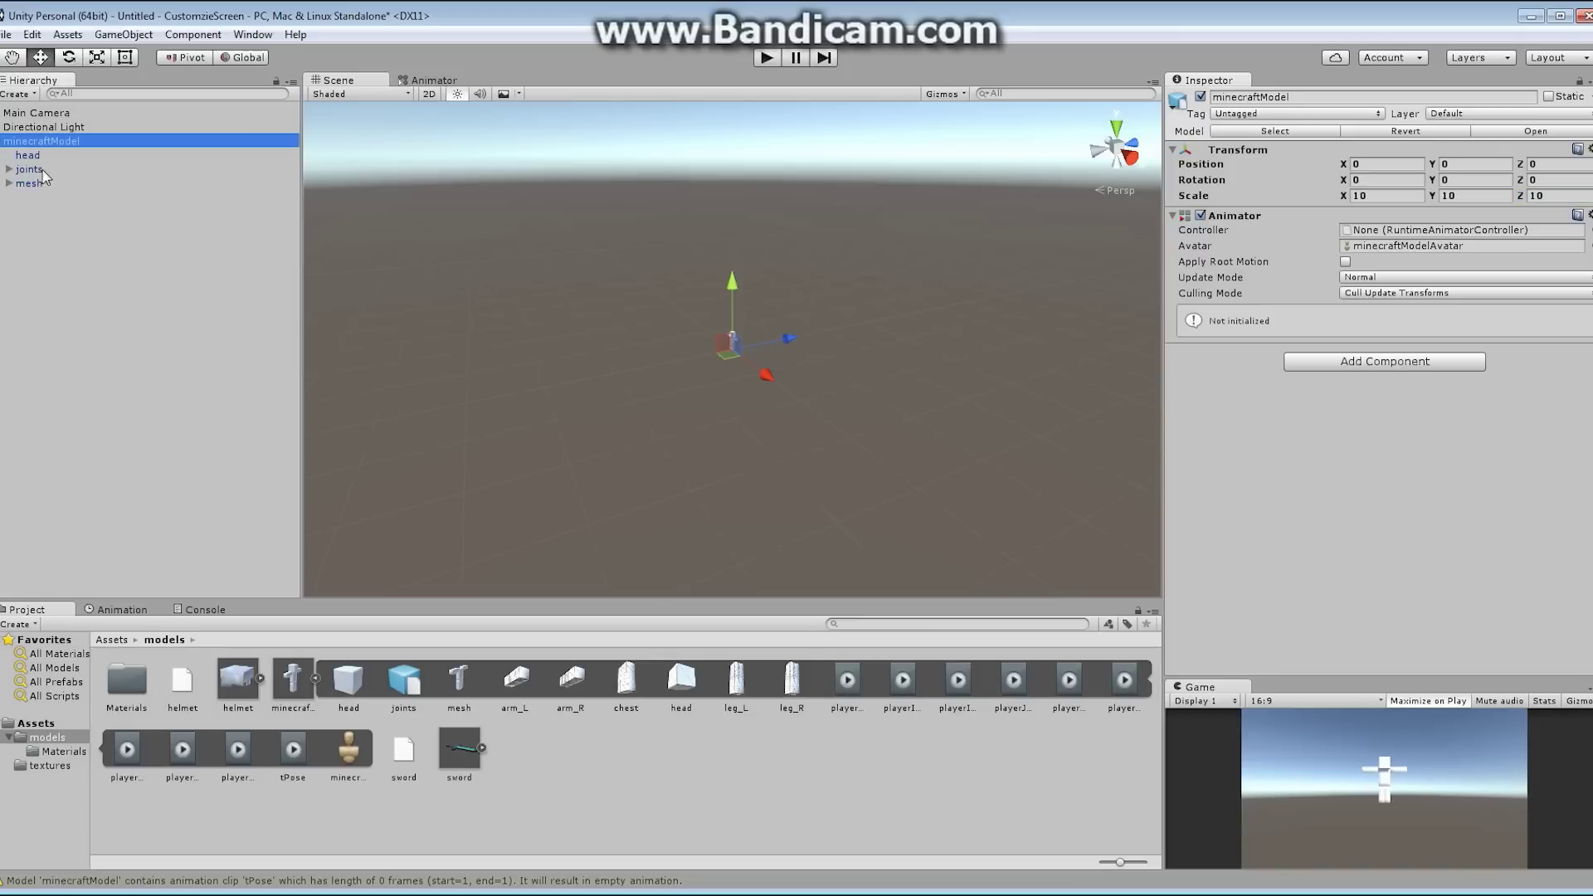
pyautogui.click(24, 156)
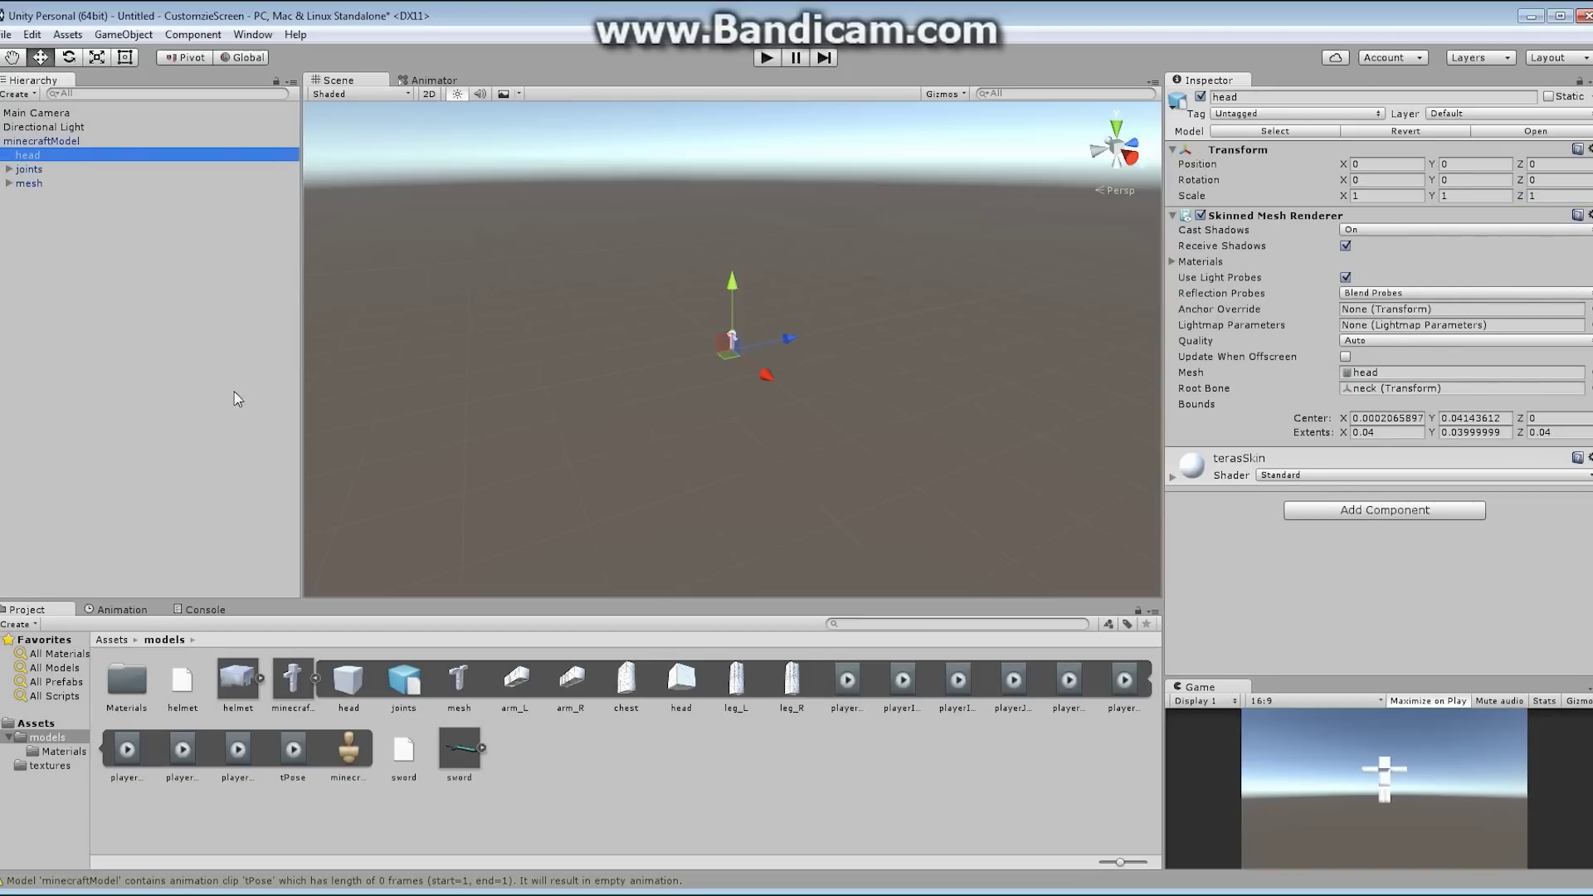
pyautogui.scroll(10, 669, 334)
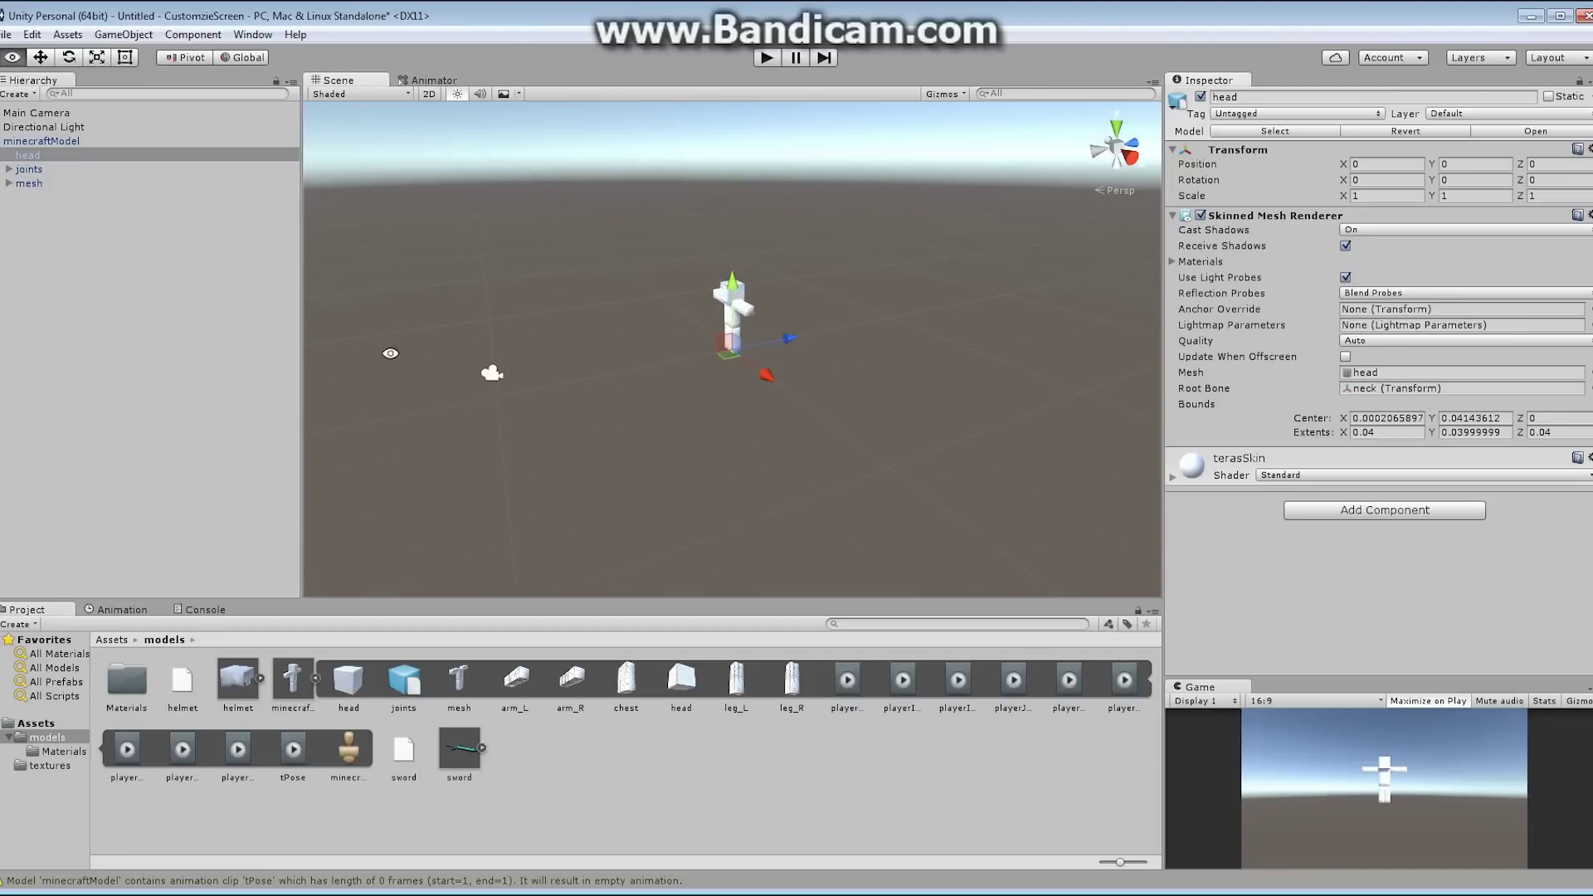
pyautogui.moveTo(301, 353); pyautogui.dragTo(168, 332)
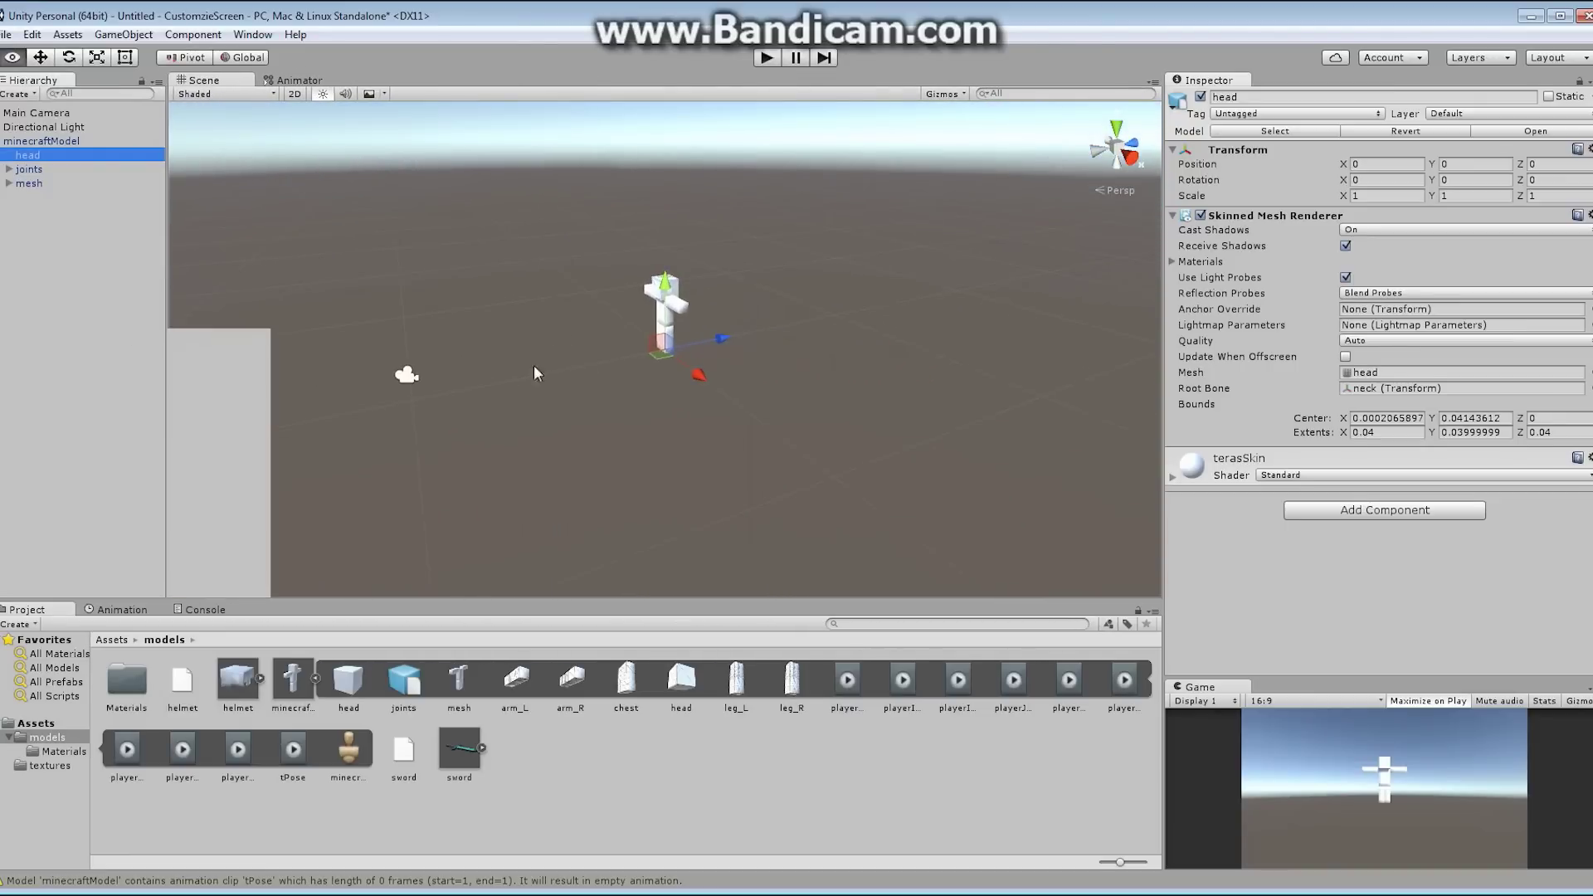
pyautogui.scroll(3, 877, 332)
pyautogui.scroll(5, 863, 324)
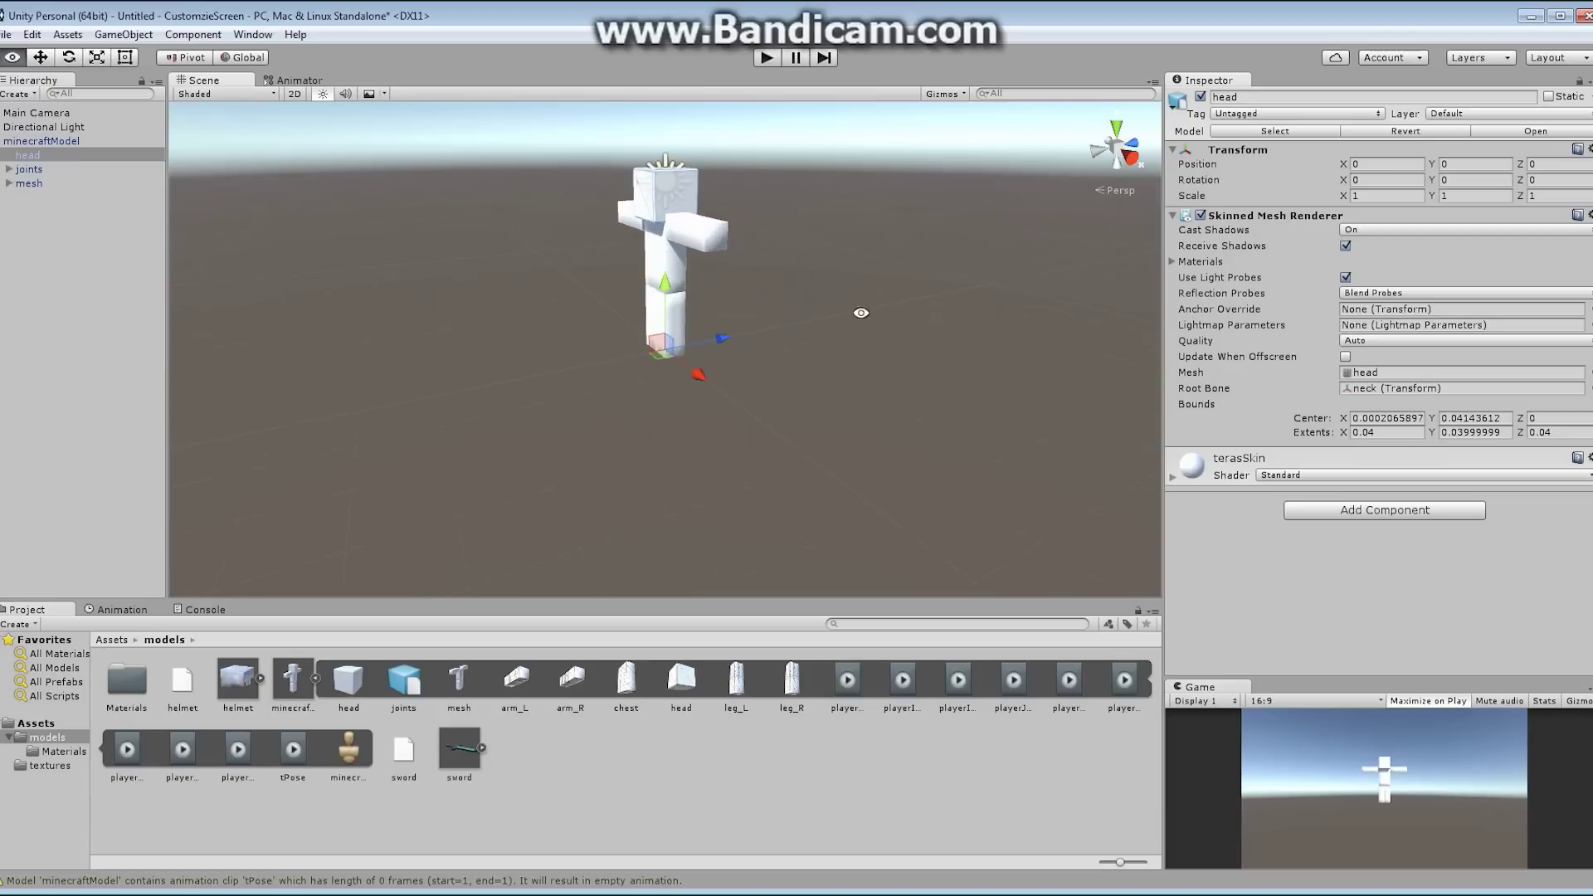
pyautogui.keyDown('alt'); pyautogui.moveTo(863, 332); pyautogui.dragTo(829, 353); pyautogui.keyUp('alt')
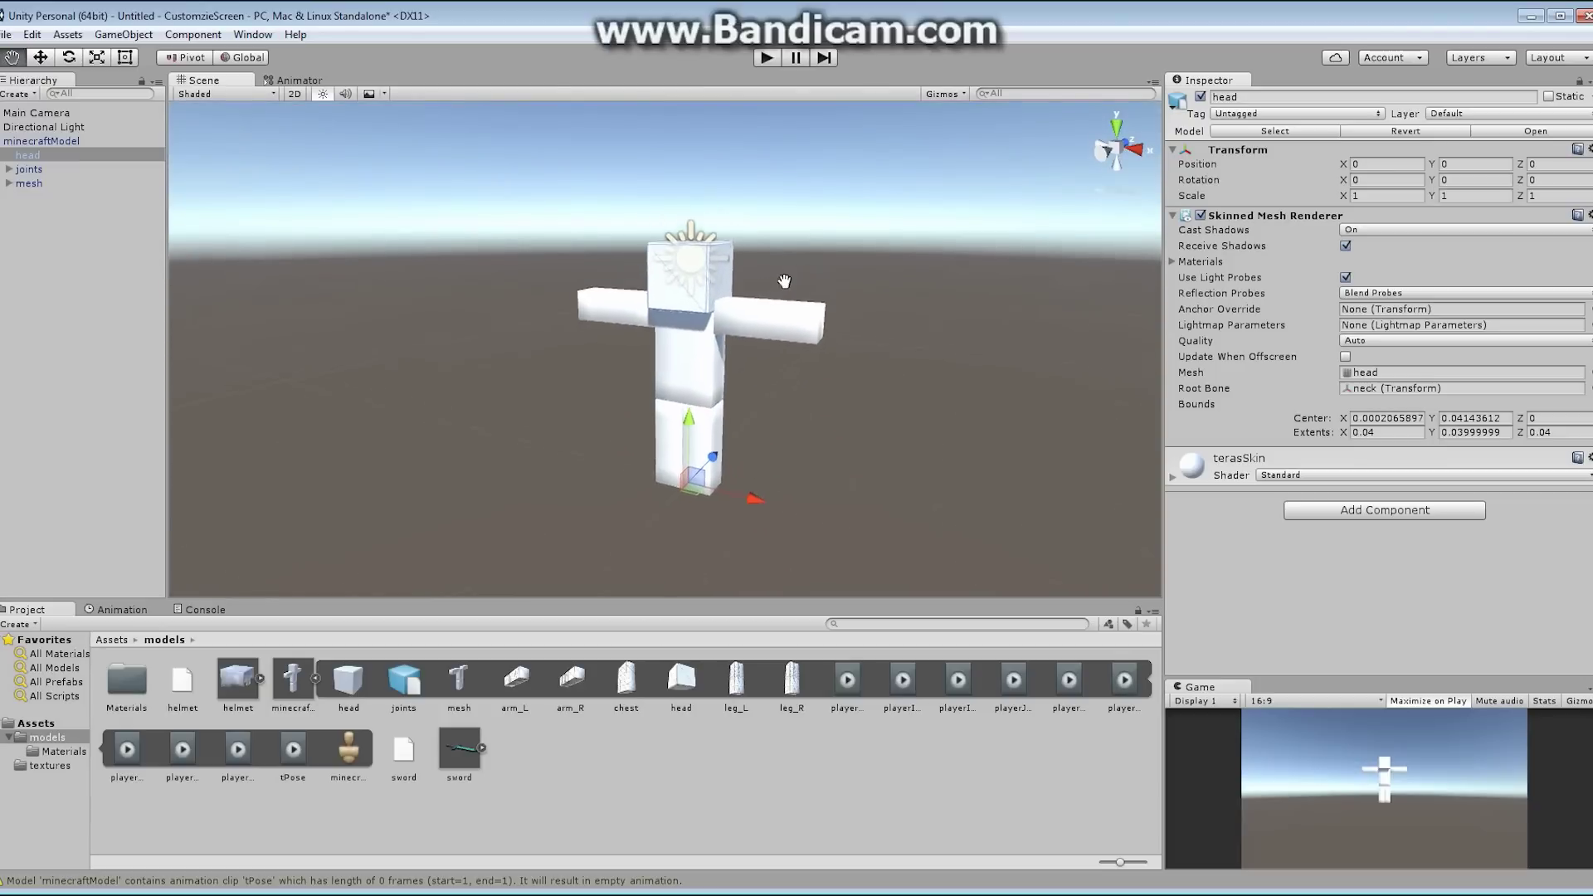
# - Apply the Minecraft skin material from the Materials folder to the character's head, arms, torso and legs
pyautogui.doubleClick(128, 681)
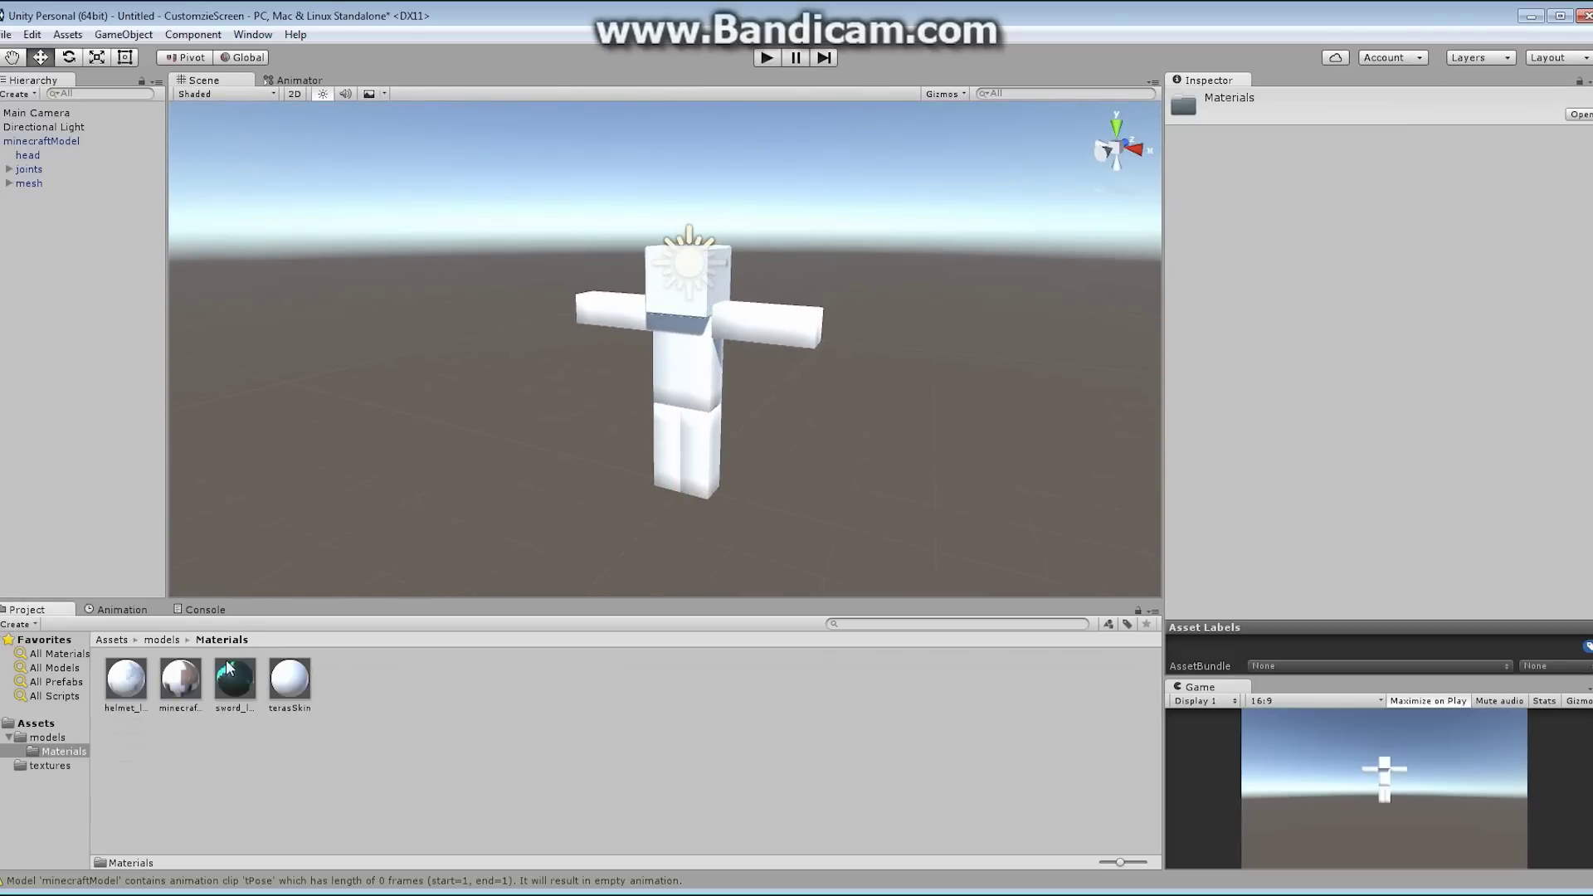
pyautogui.moveTo(181, 682); pyautogui.dragTo(669, 296)
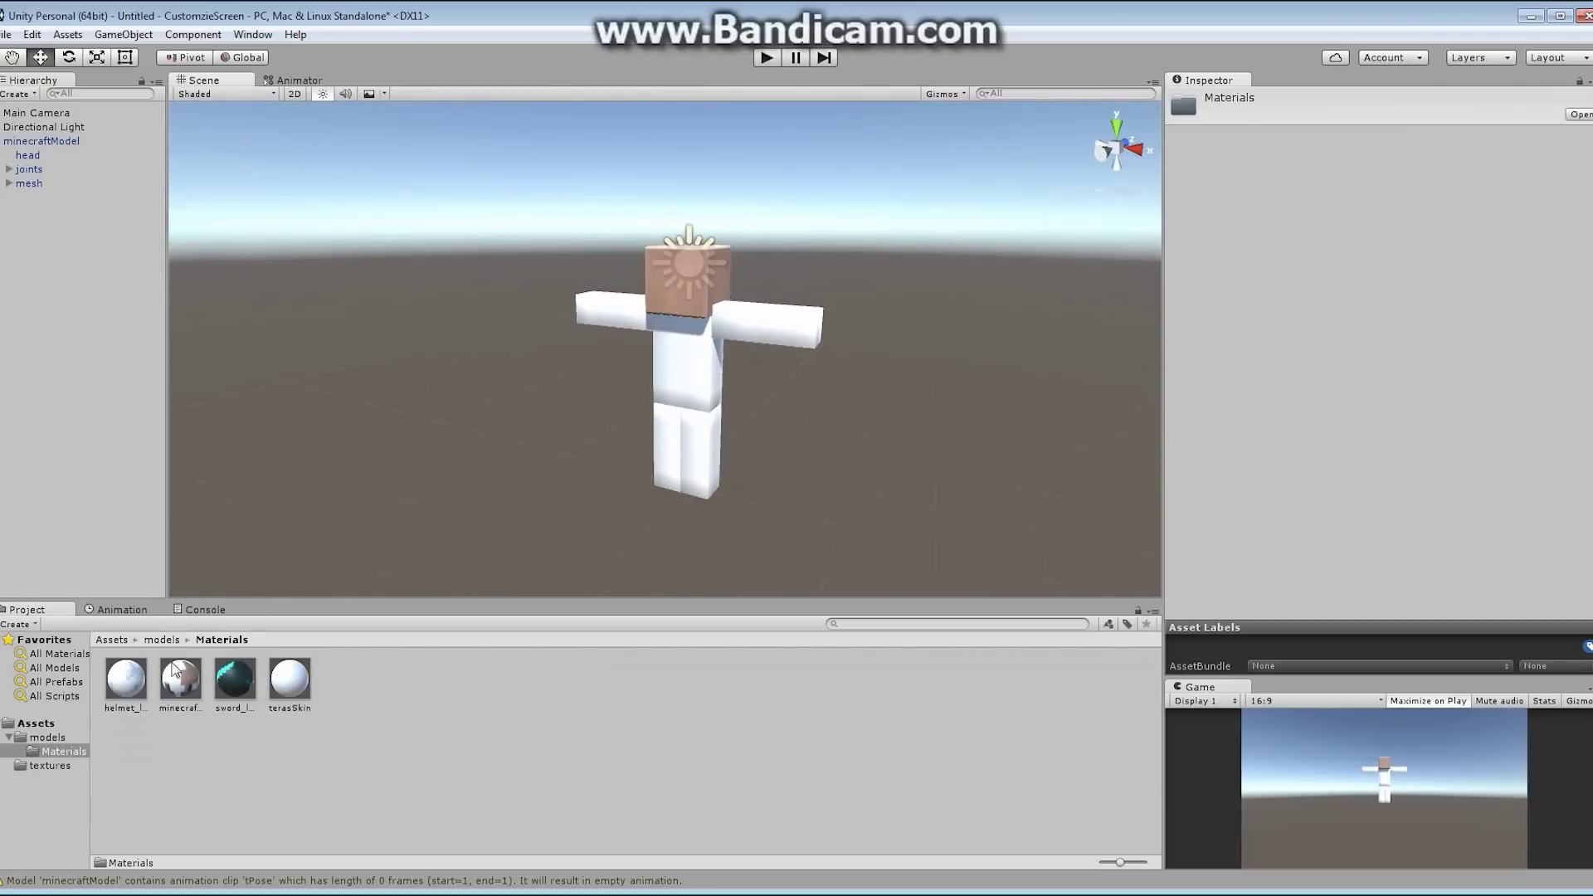
pyautogui.moveTo(181, 689); pyautogui.dragTo(585, 320)
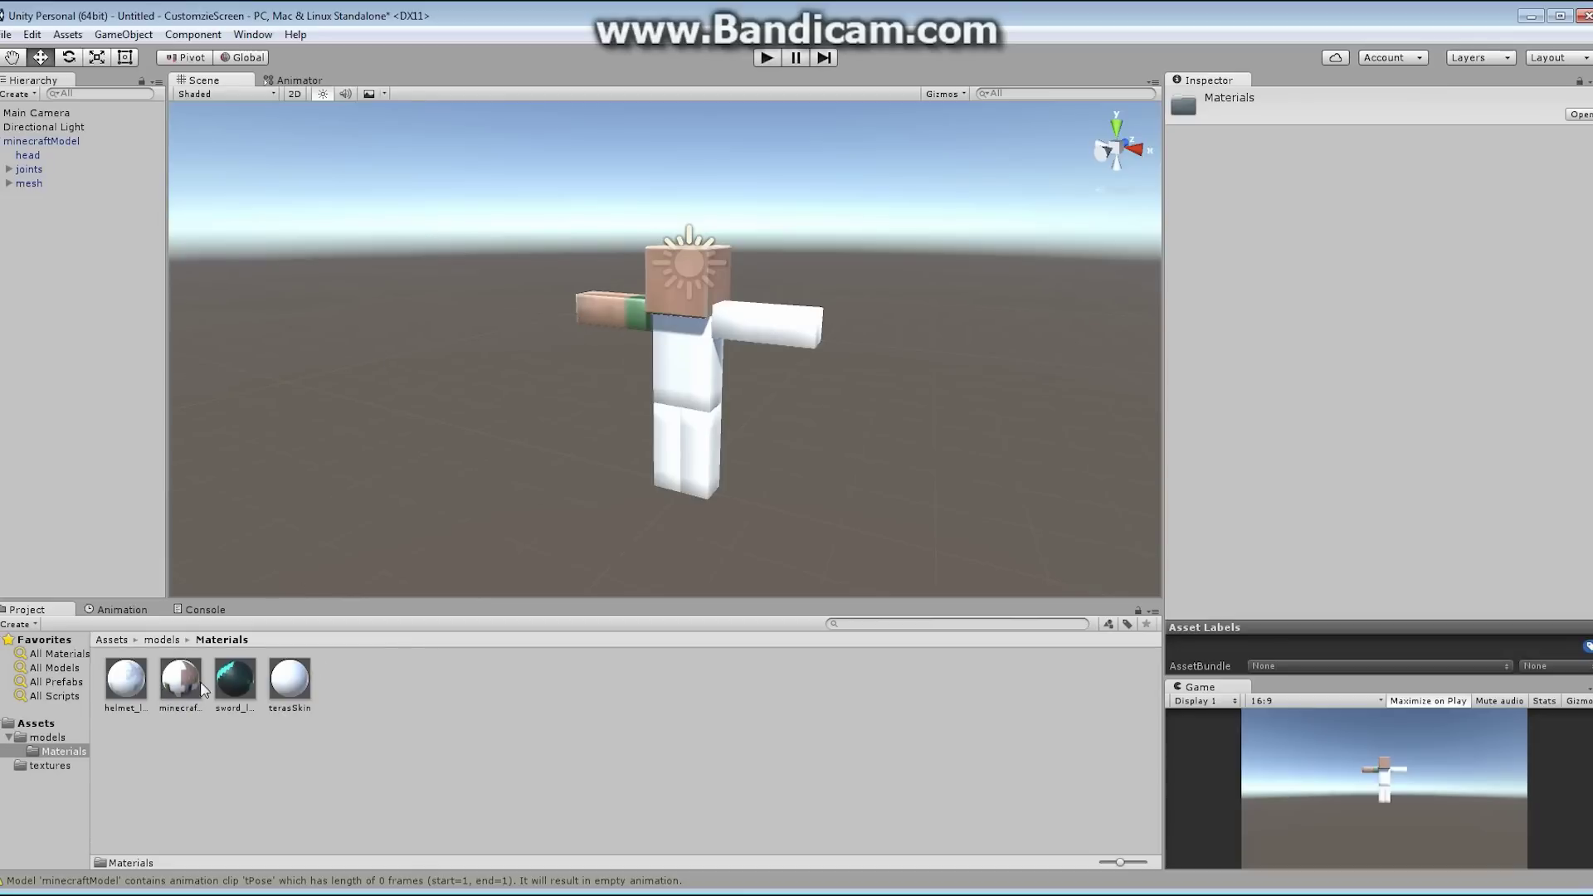
pyautogui.moveTo(180, 684); pyautogui.dragTo(705, 365)
pyautogui.moveTo(181, 684); pyautogui.dragTo(698, 438)
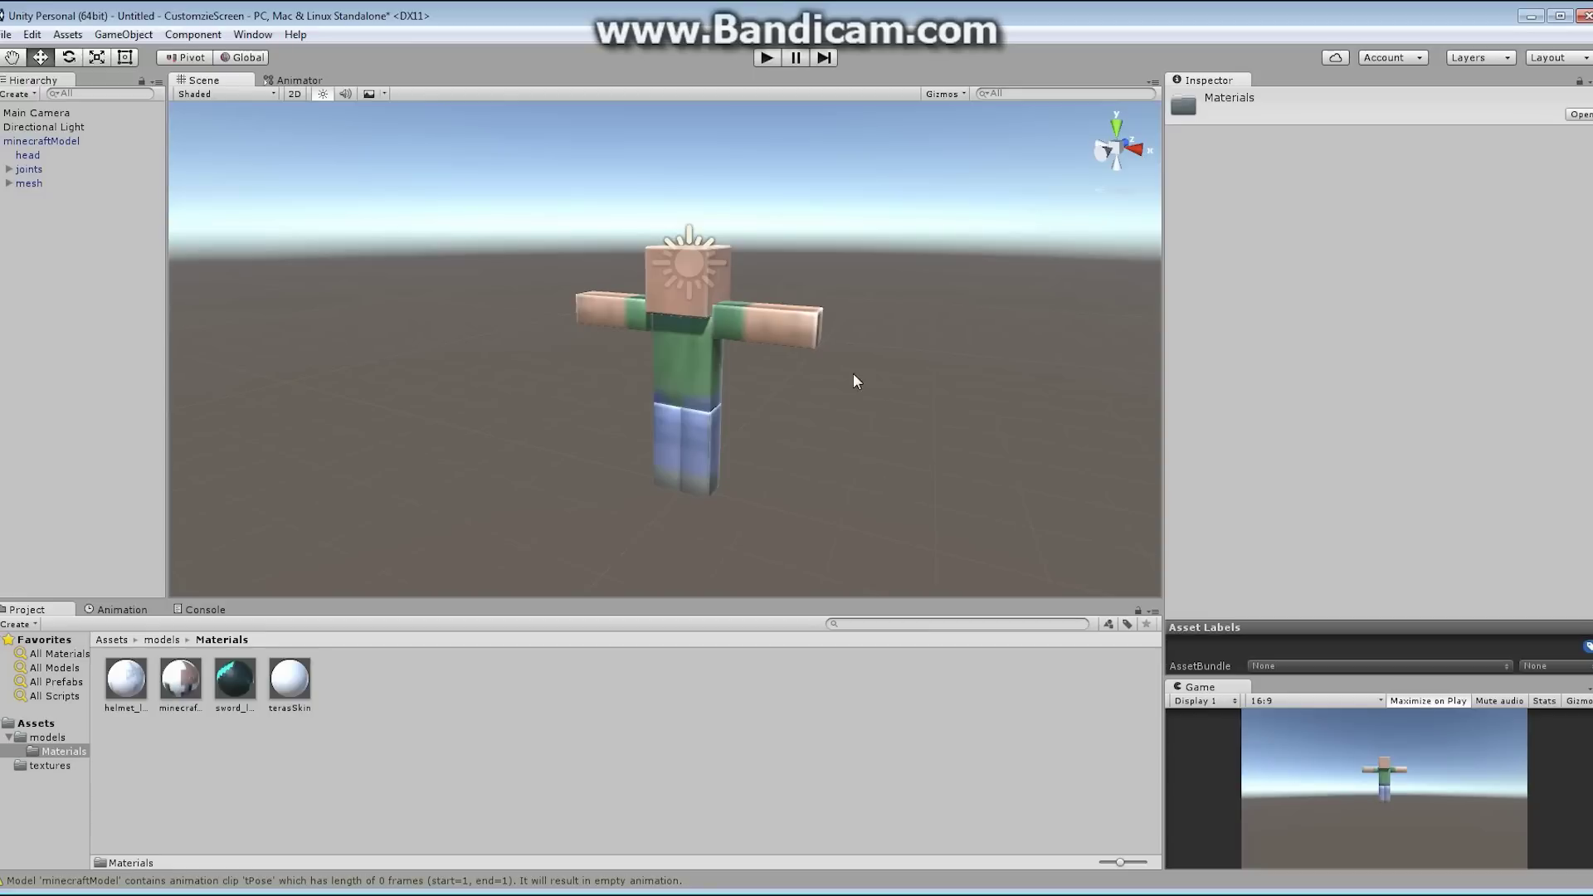
# - Set minecraftModel's Y rotation to 180 and run the game briefly to check the character from the camera
pyautogui.click(48, 143)
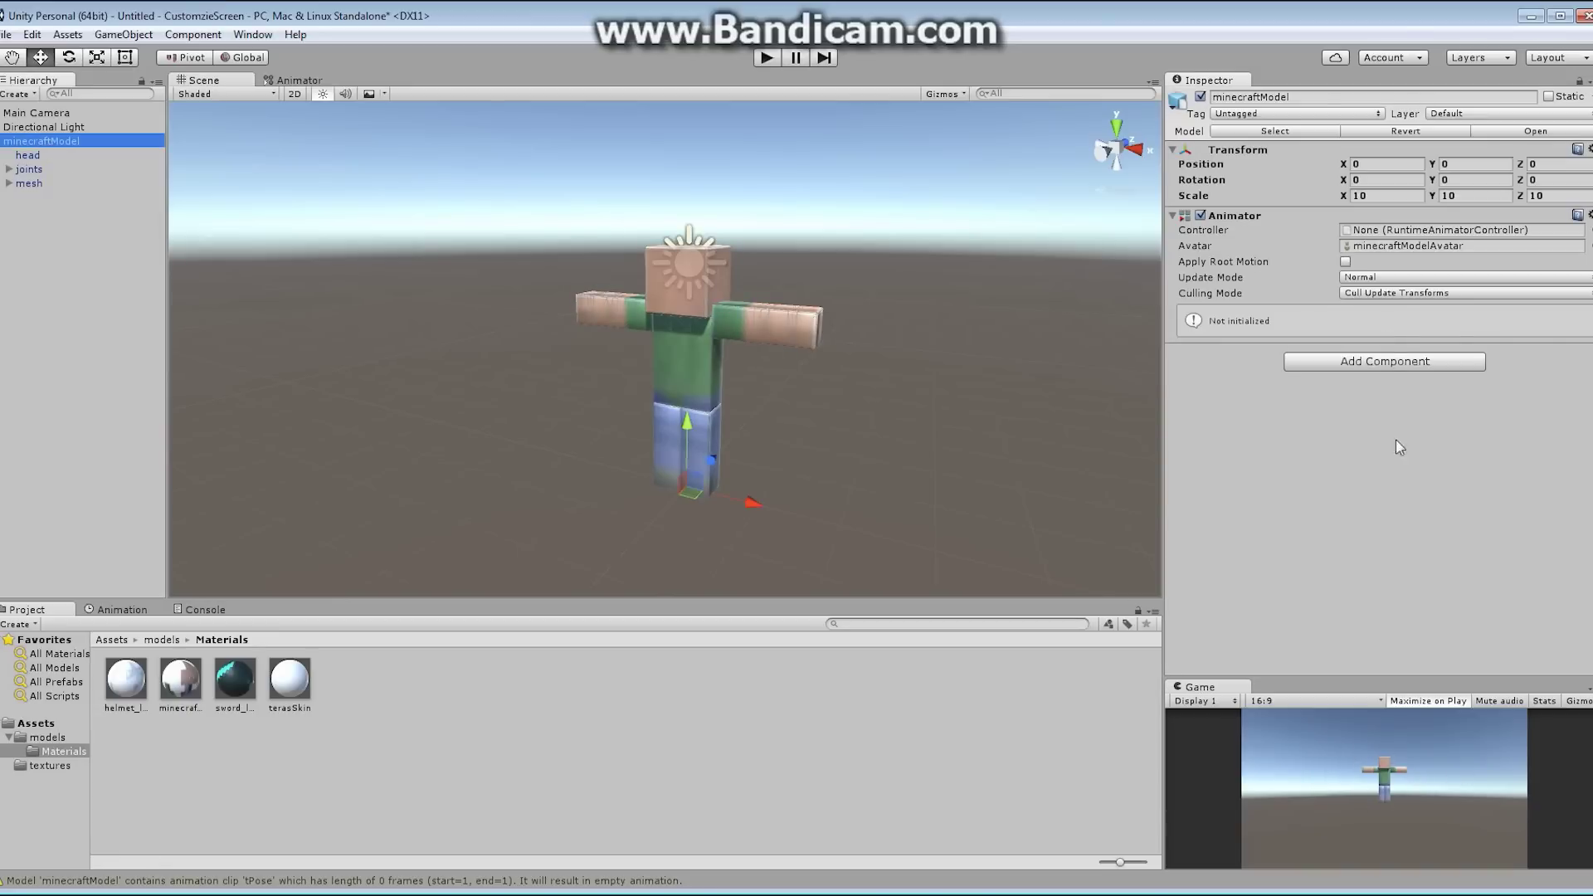
pyautogui.click(1464, 181)
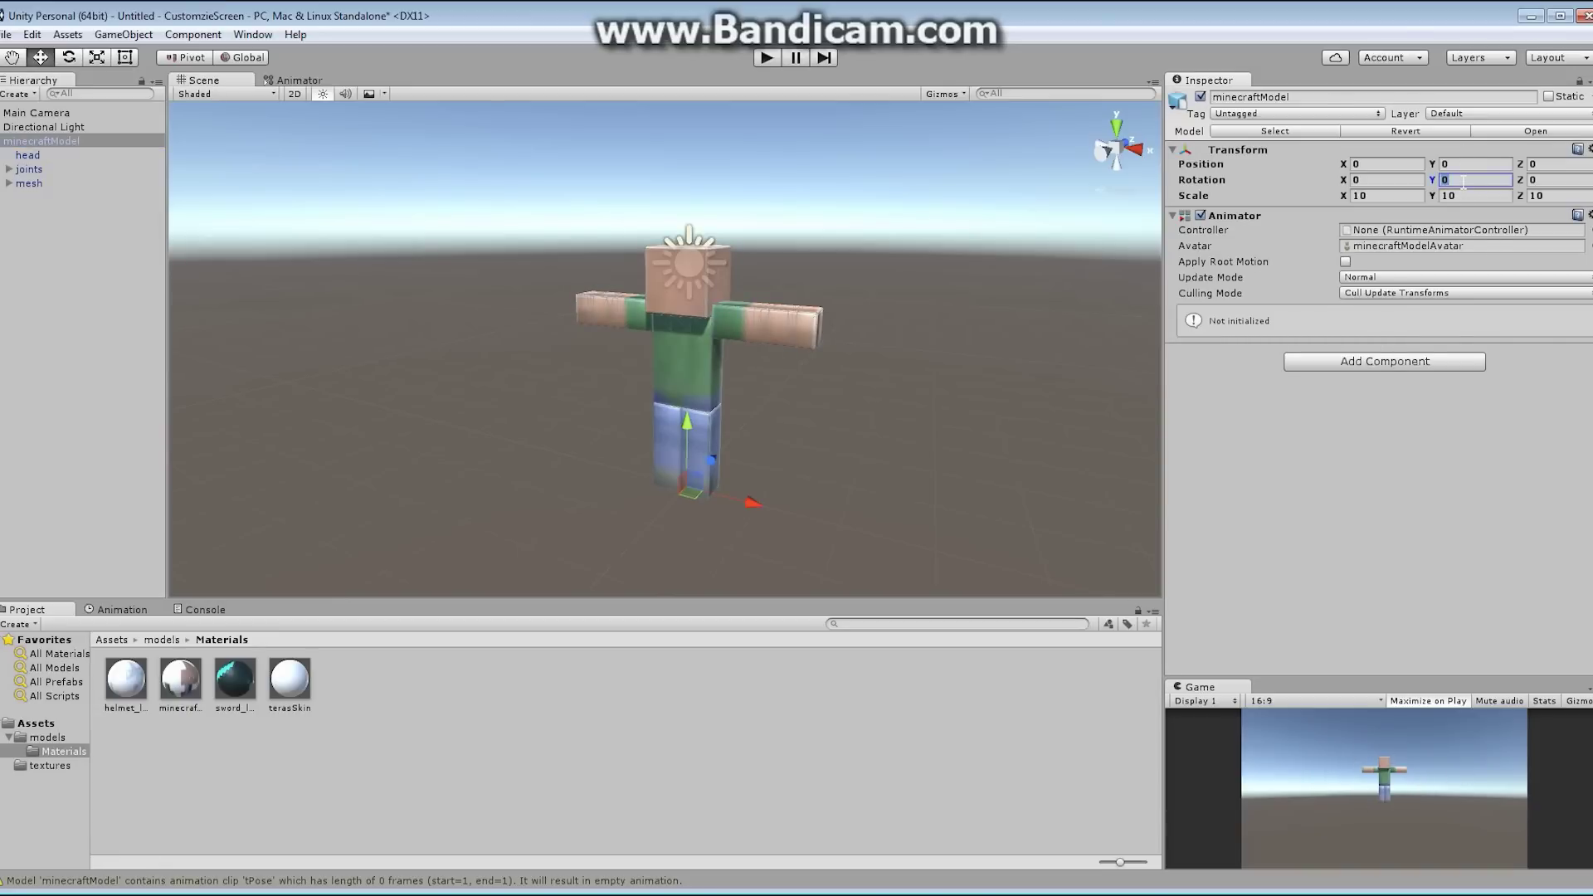
pyautogui.write('180')
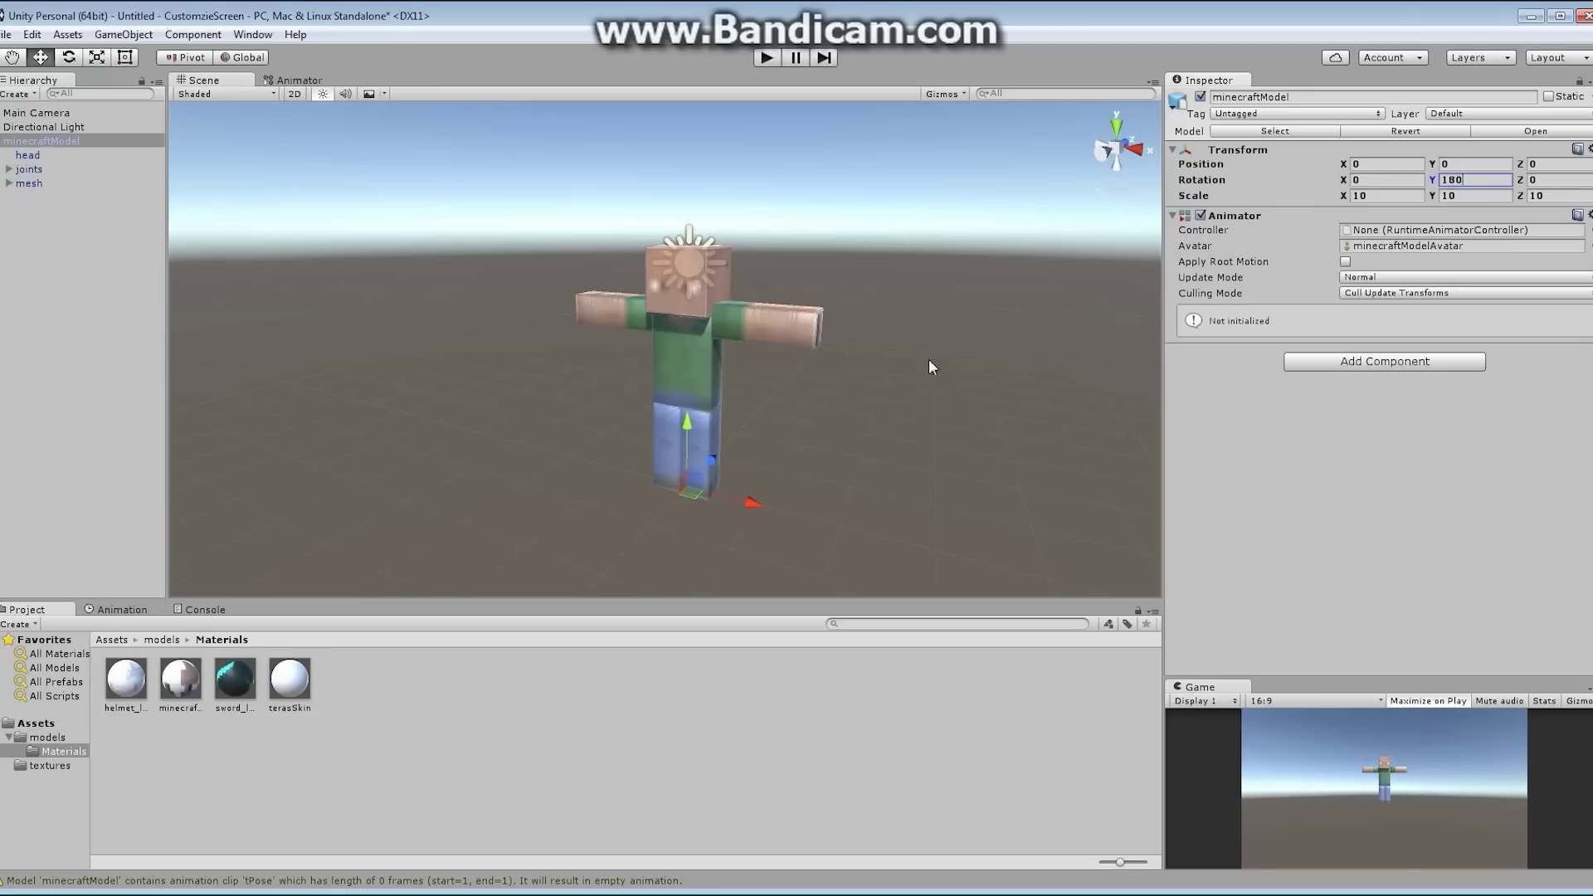
pyautogui.click(765, 58)
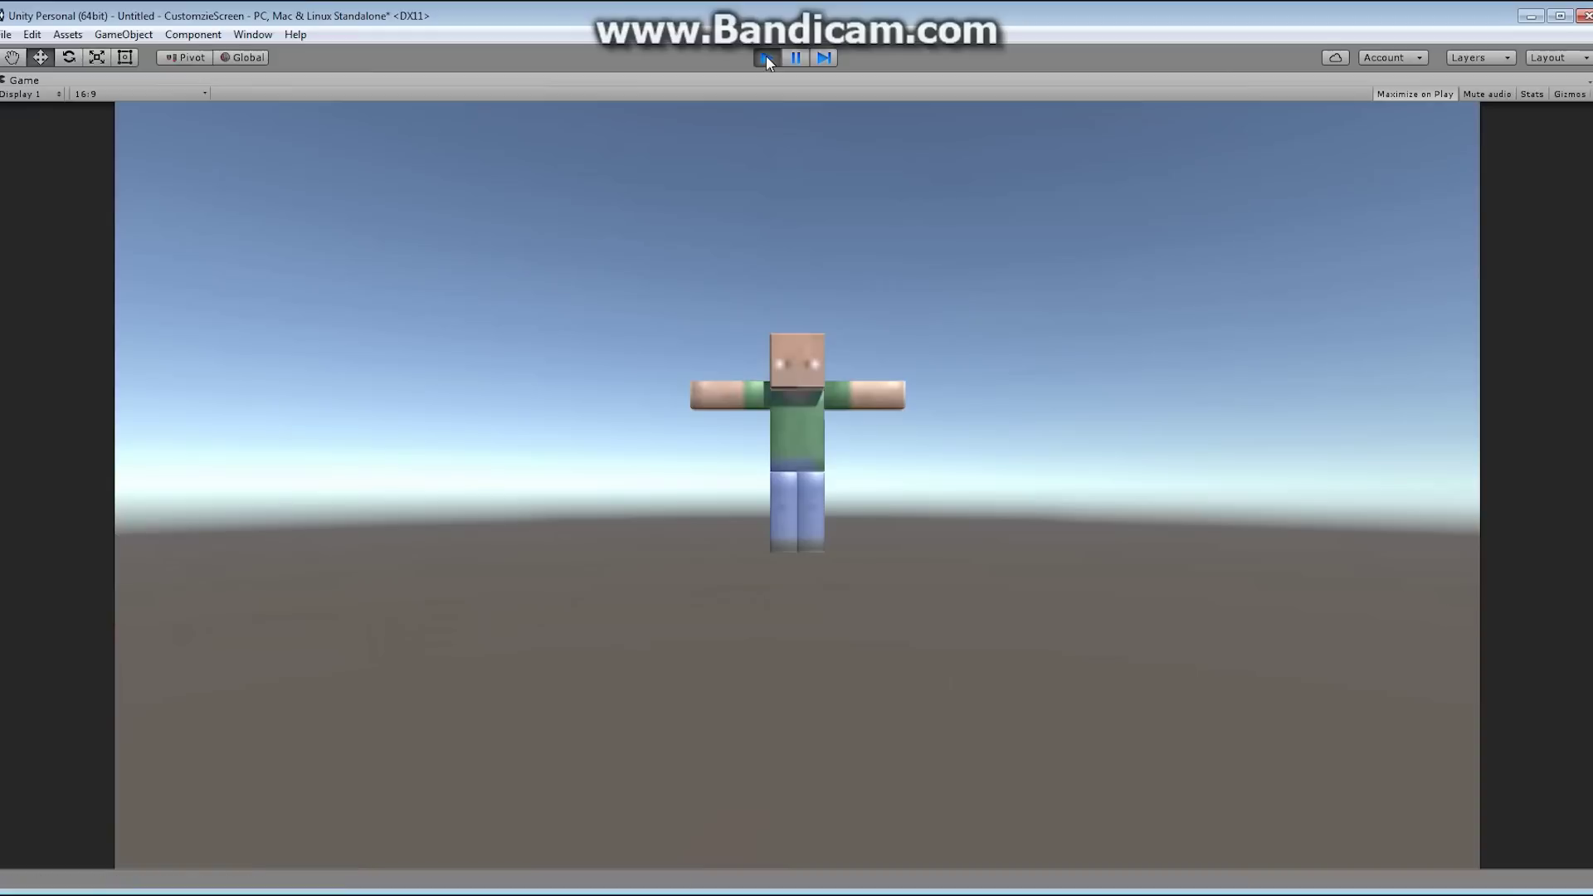
pyautogui.click(767, 58)
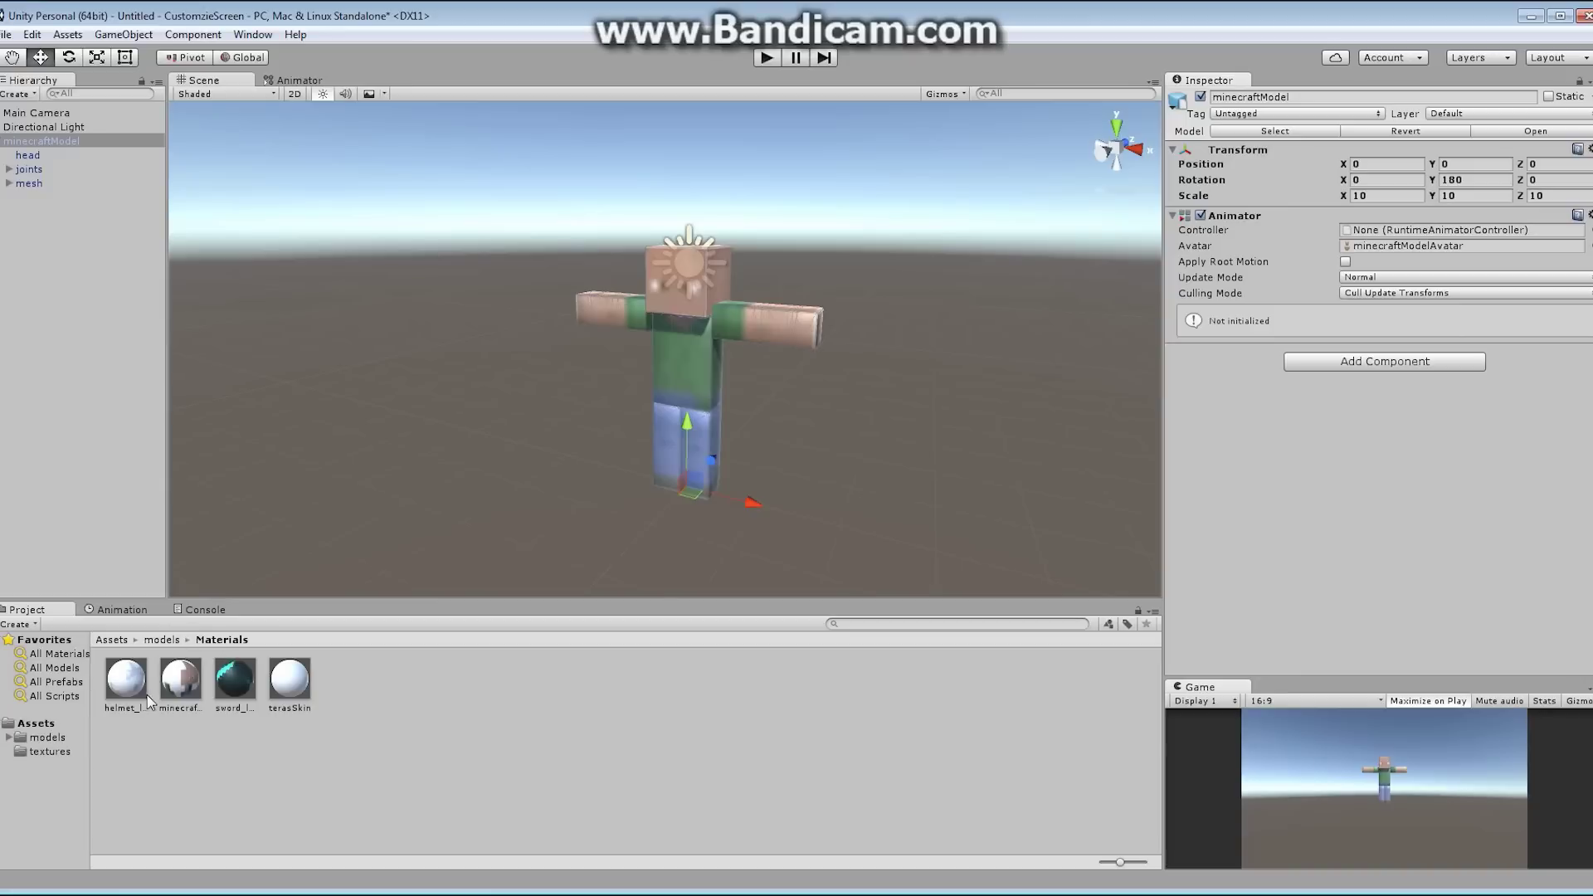
# - Set the CasanisPlays texture's Filter Mode to Point (no filter) and apply its import settings
pyautogui.click(49, 751)
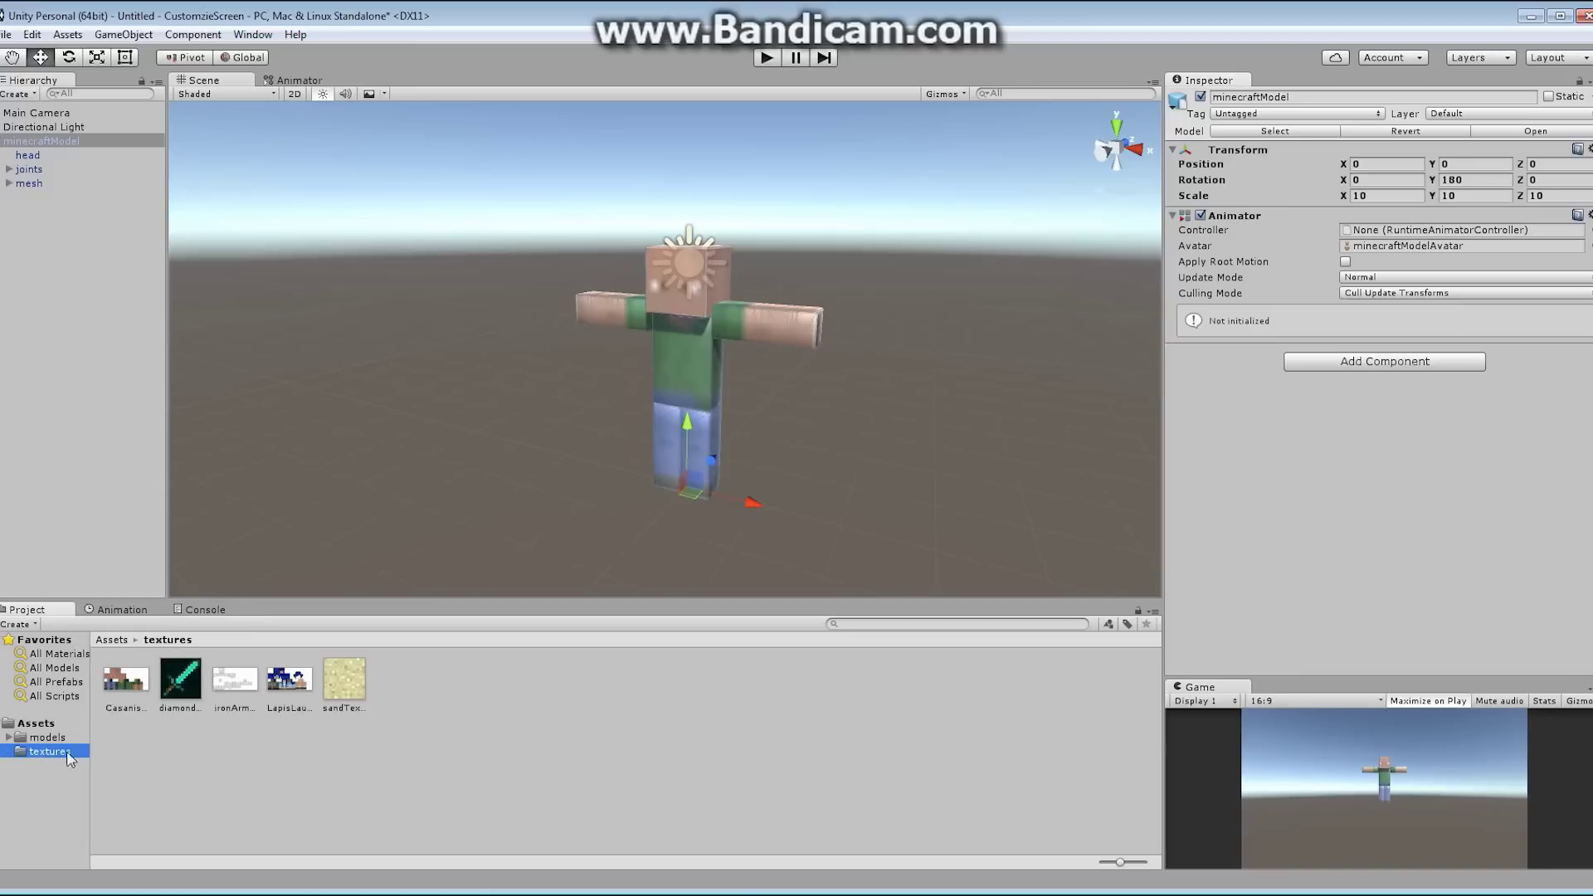
pyautogui.click(146, 693)
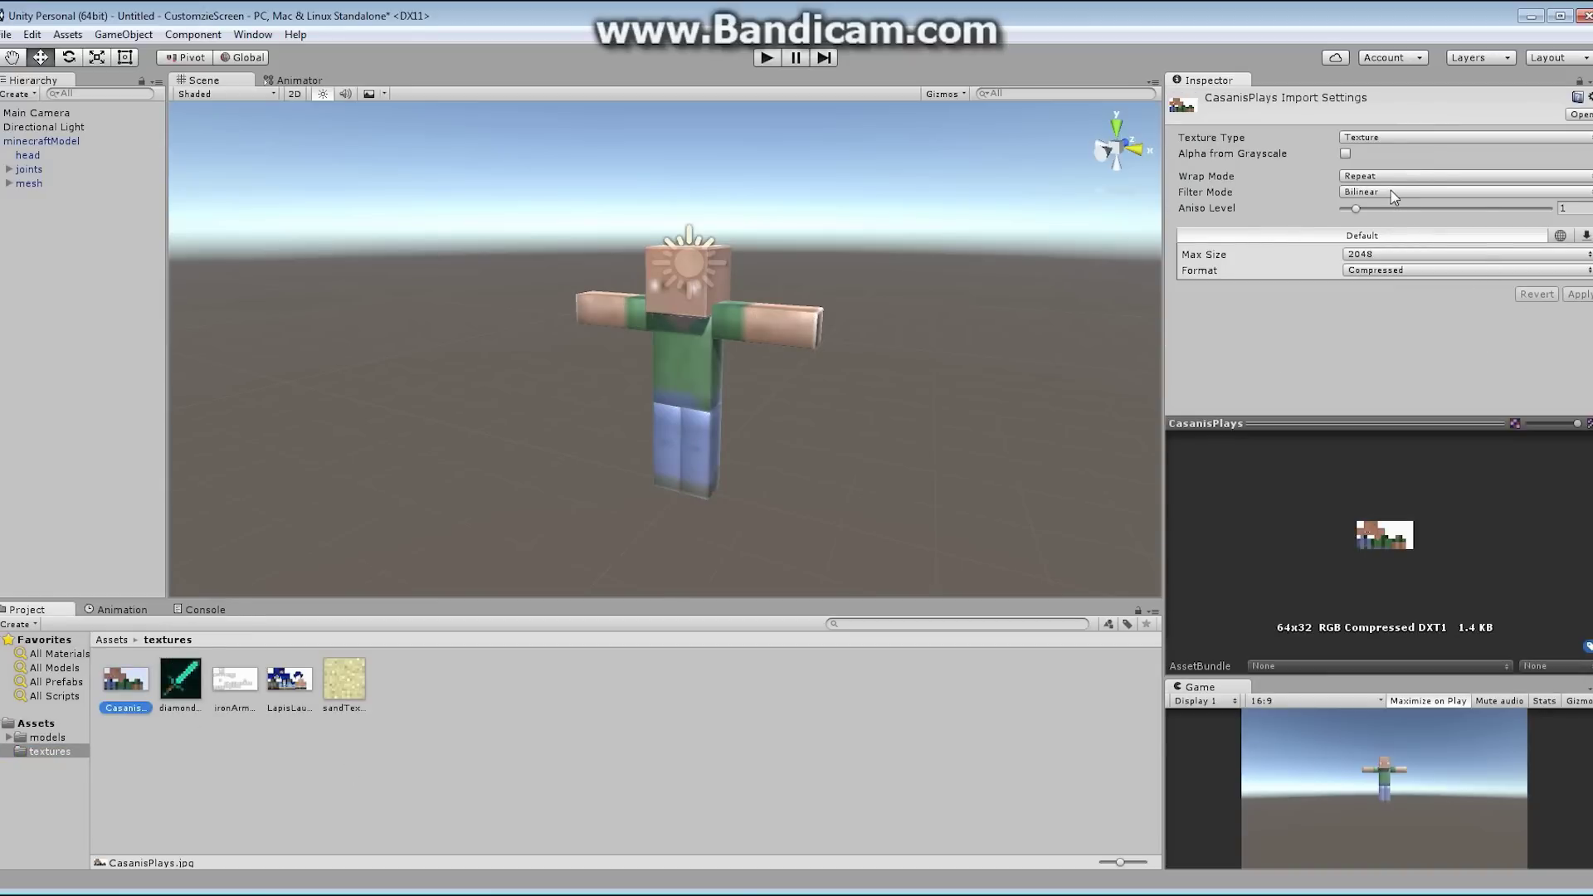
pyautogui.click(1391, 191)
pyautogui.click(1411, 211)
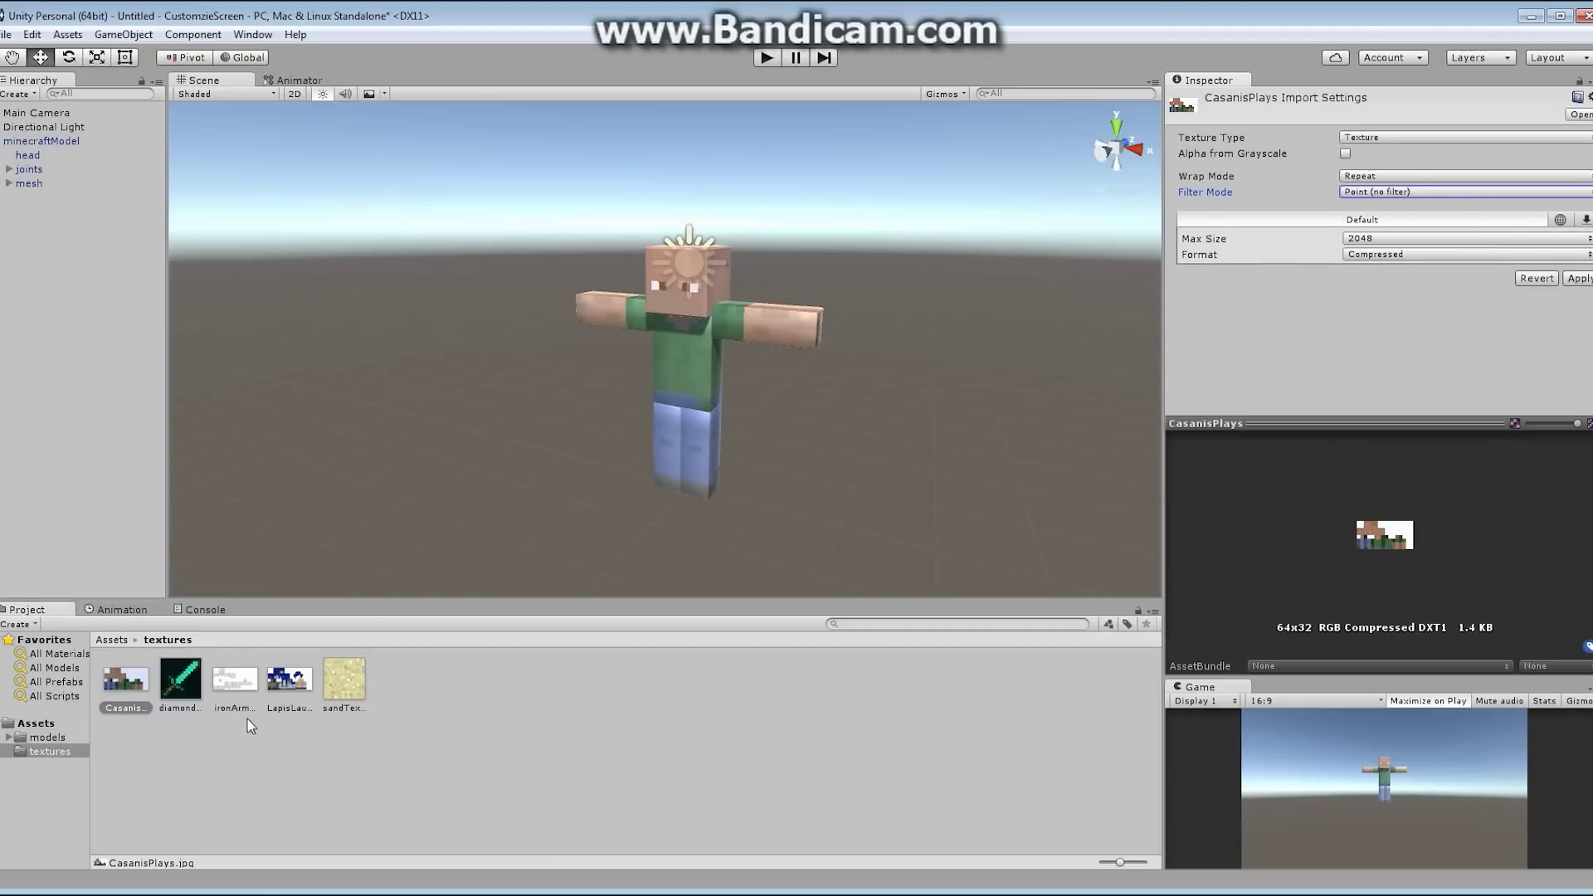
pyautogui.click(279, 682)
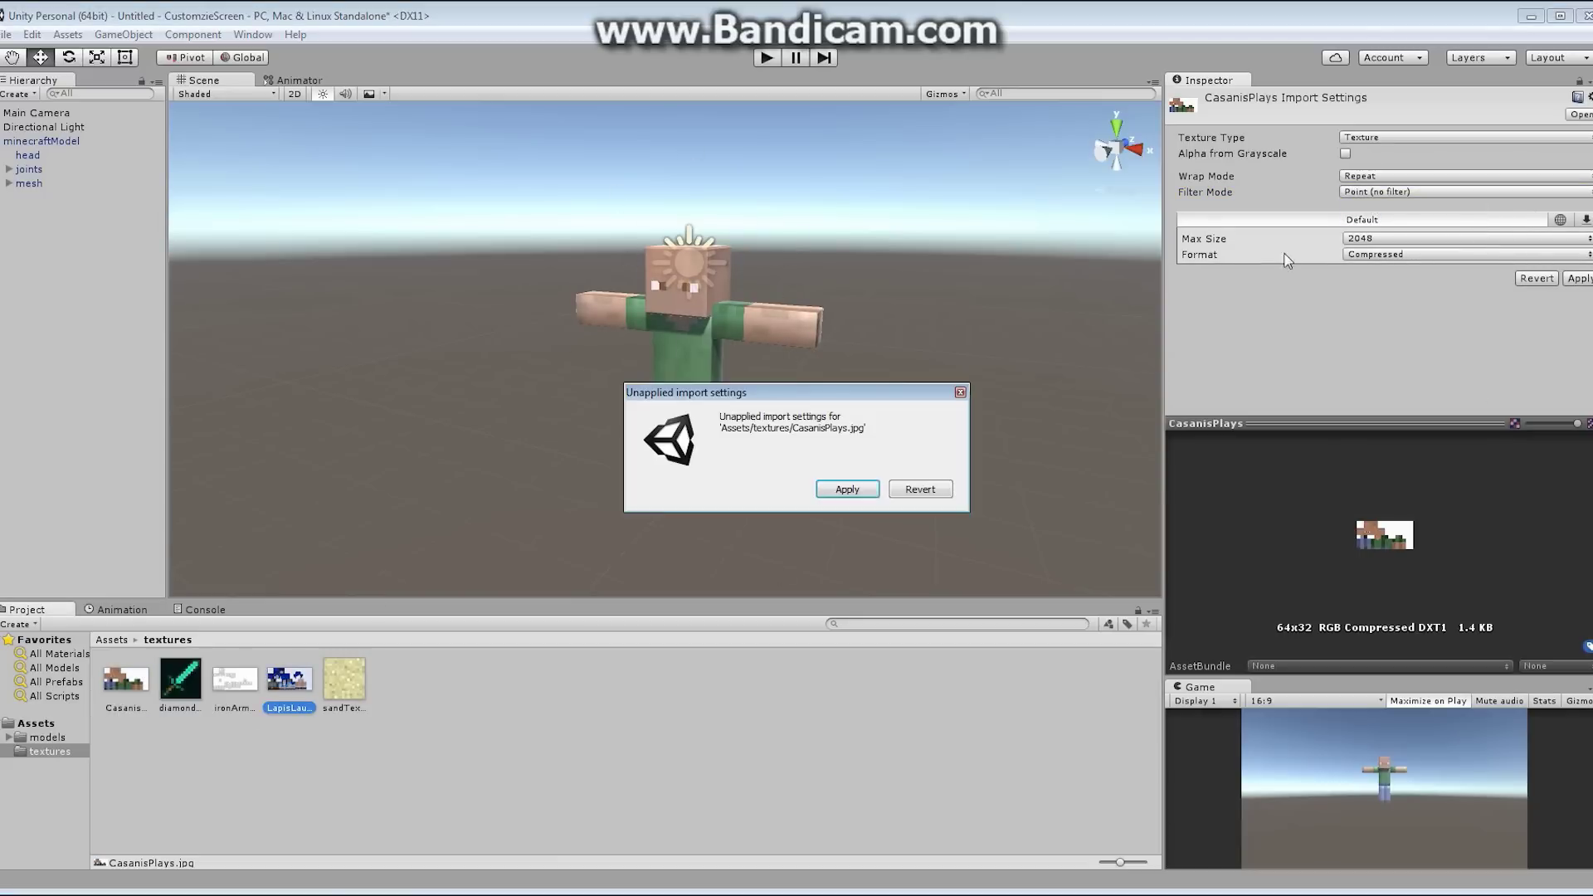
pyautogui.click(848, 490)
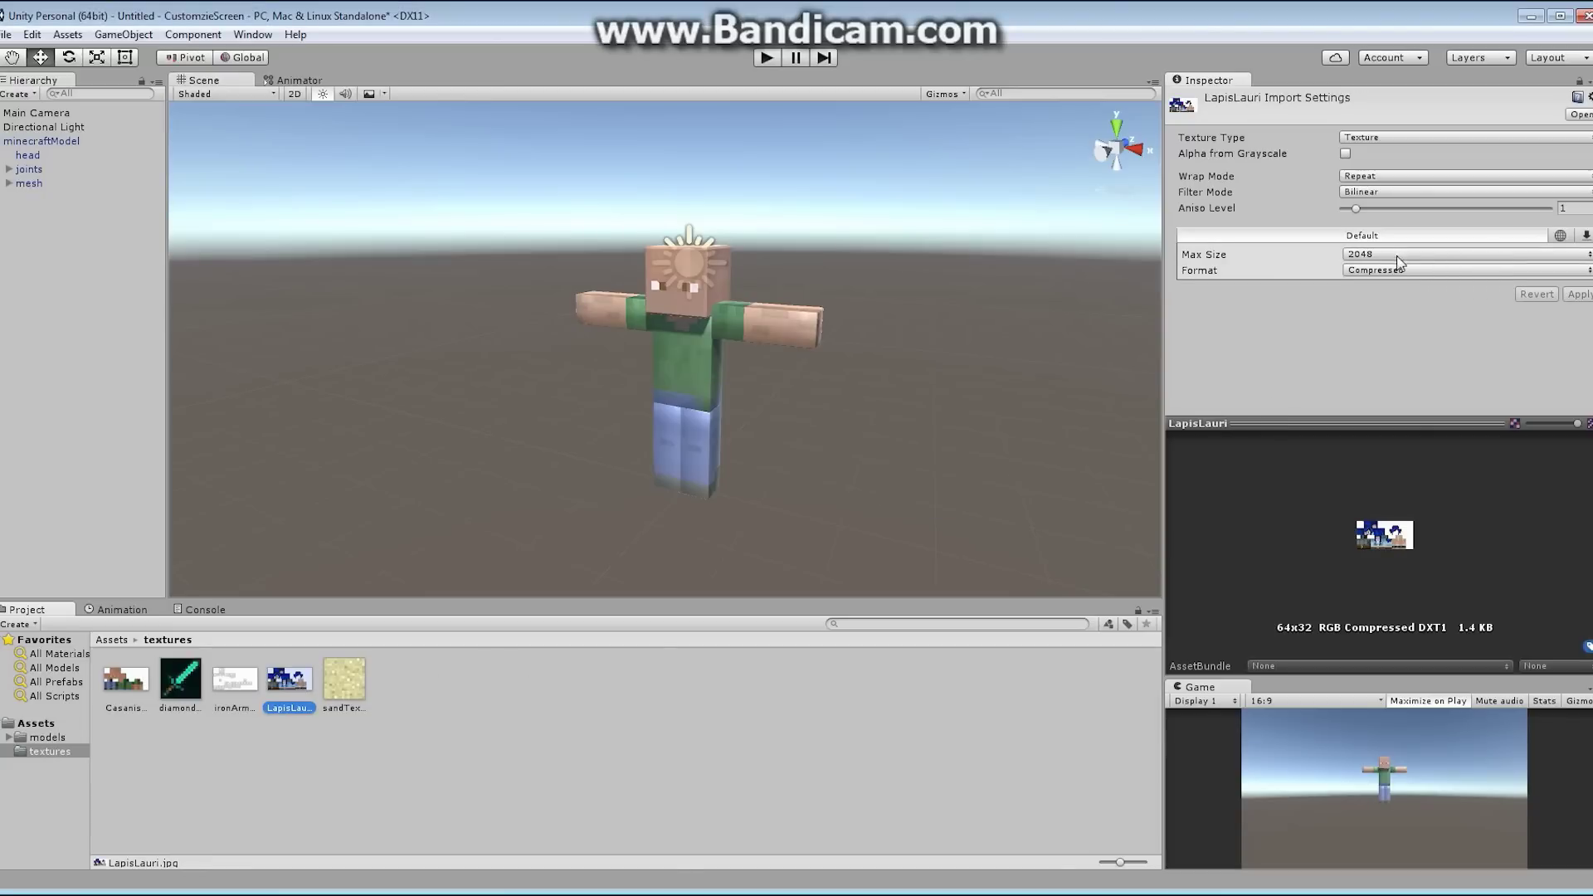
# - Set the LapisLauri texture's Filter Mode to Point (no filter), apply its import settings, and run the game briefly to check the character
pyautogui.click(1384, 177)
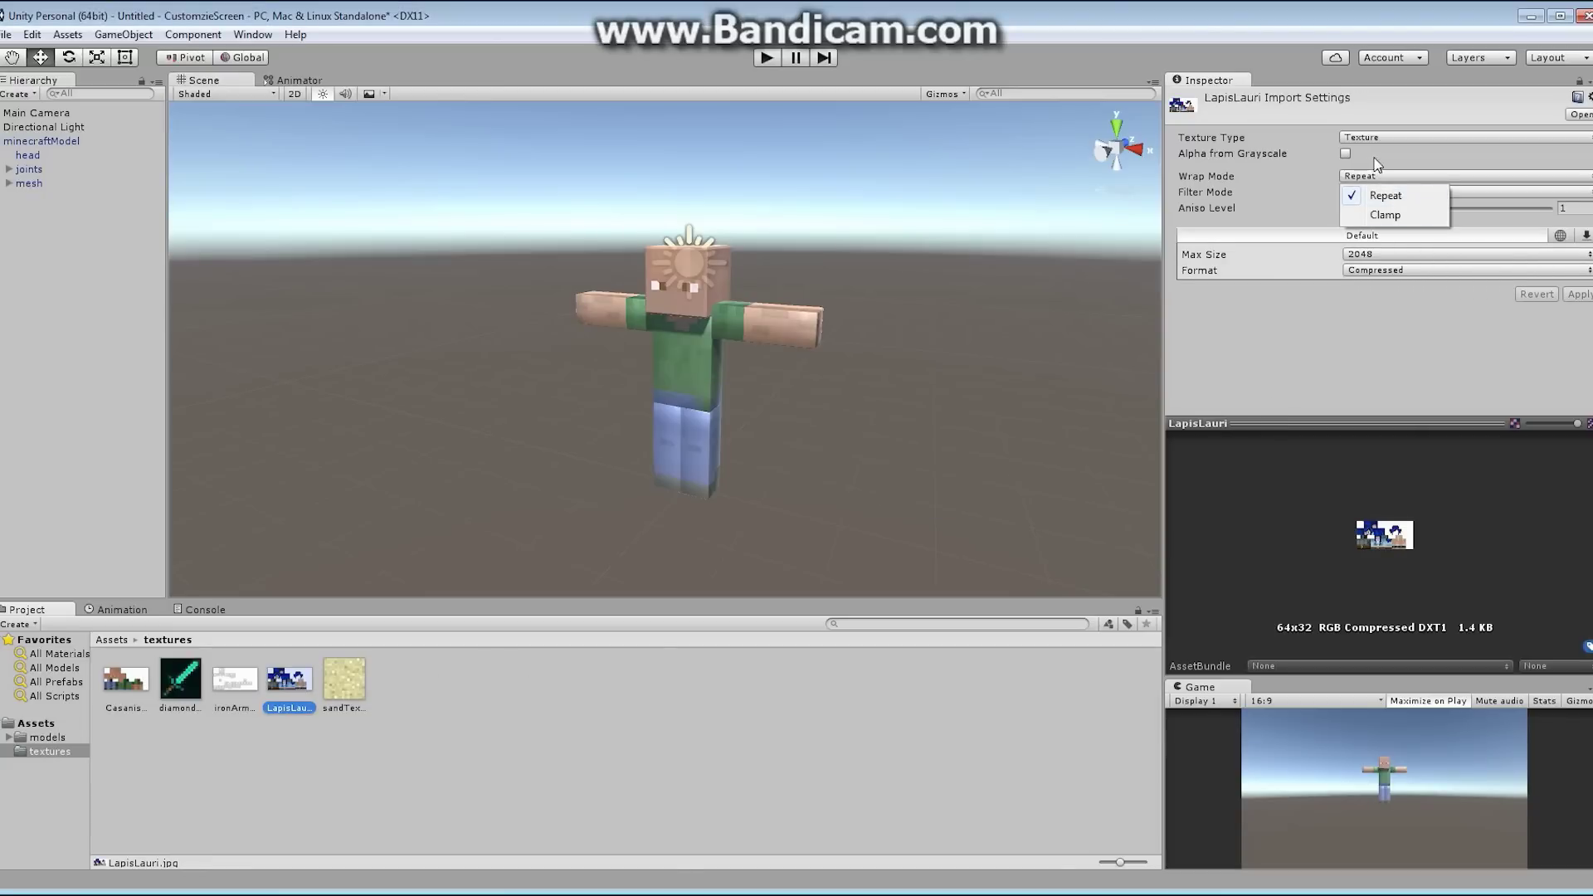
pyautogui.click(1437, 152)
pyautogui.click(1394, 208)
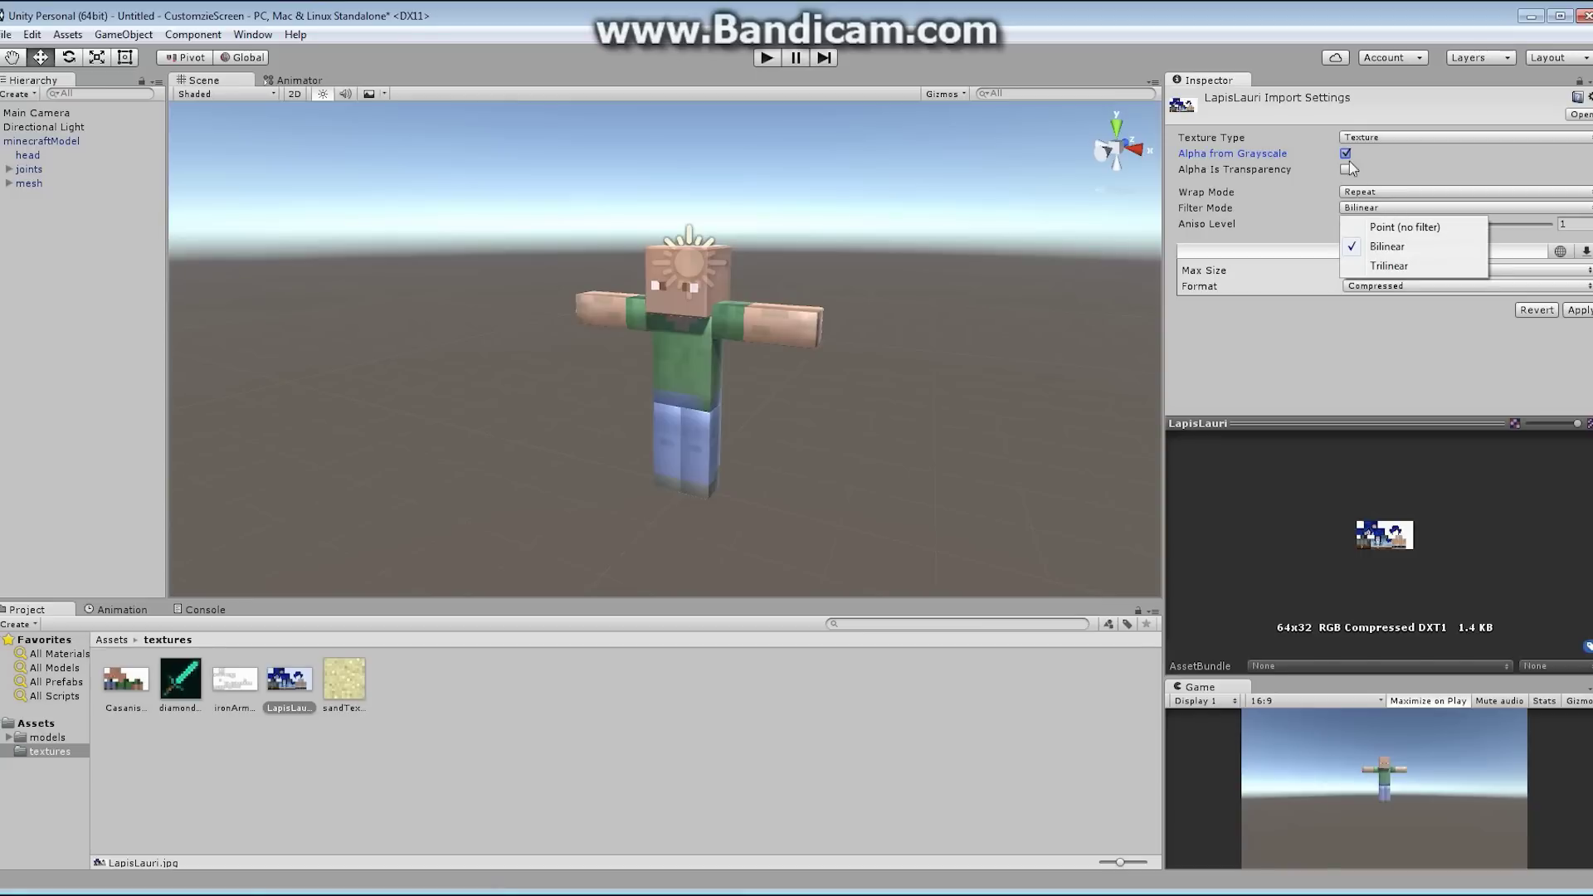
pyautogui.click(1349, 151)
pyautogui.click(1346, 152)
pyautogui.click(1392, 194)
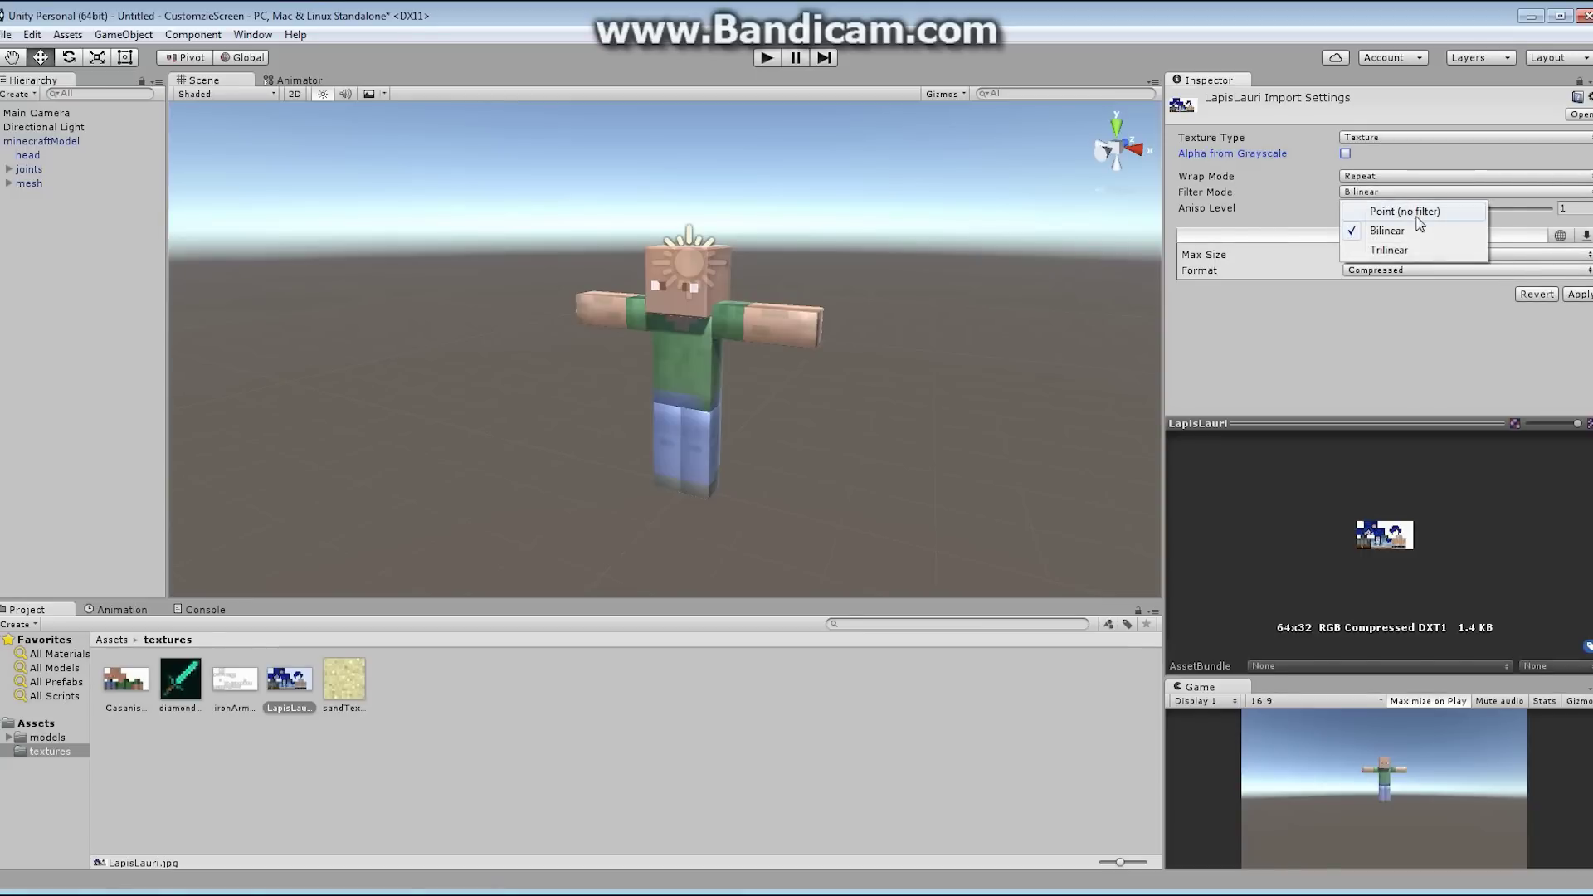
pyautogui.click(1393, 214)
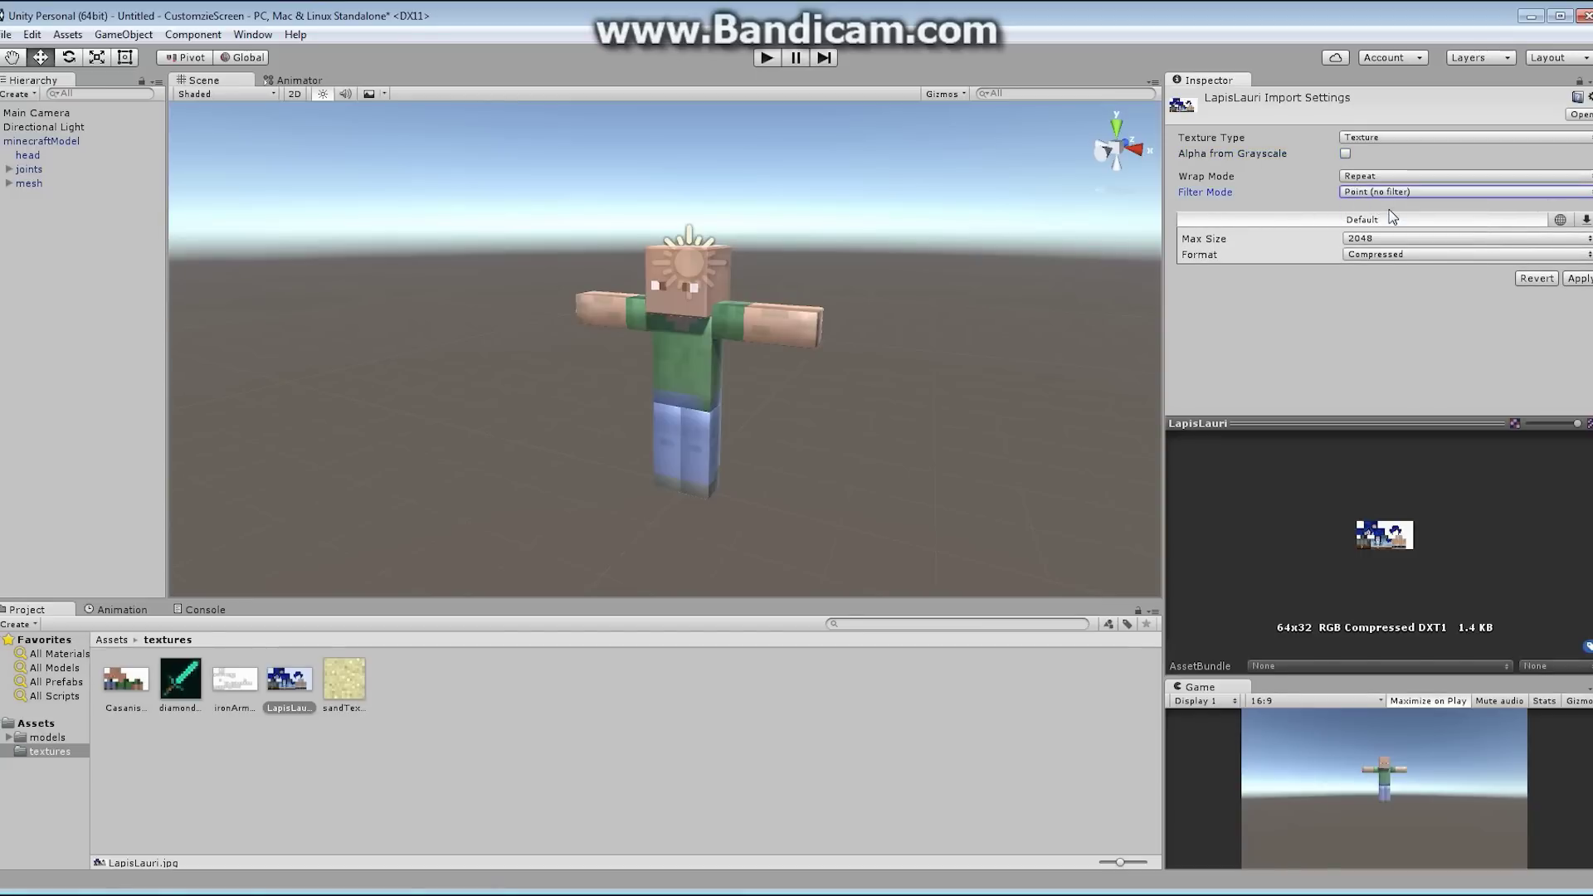
pyautogui.click(1579, 279)
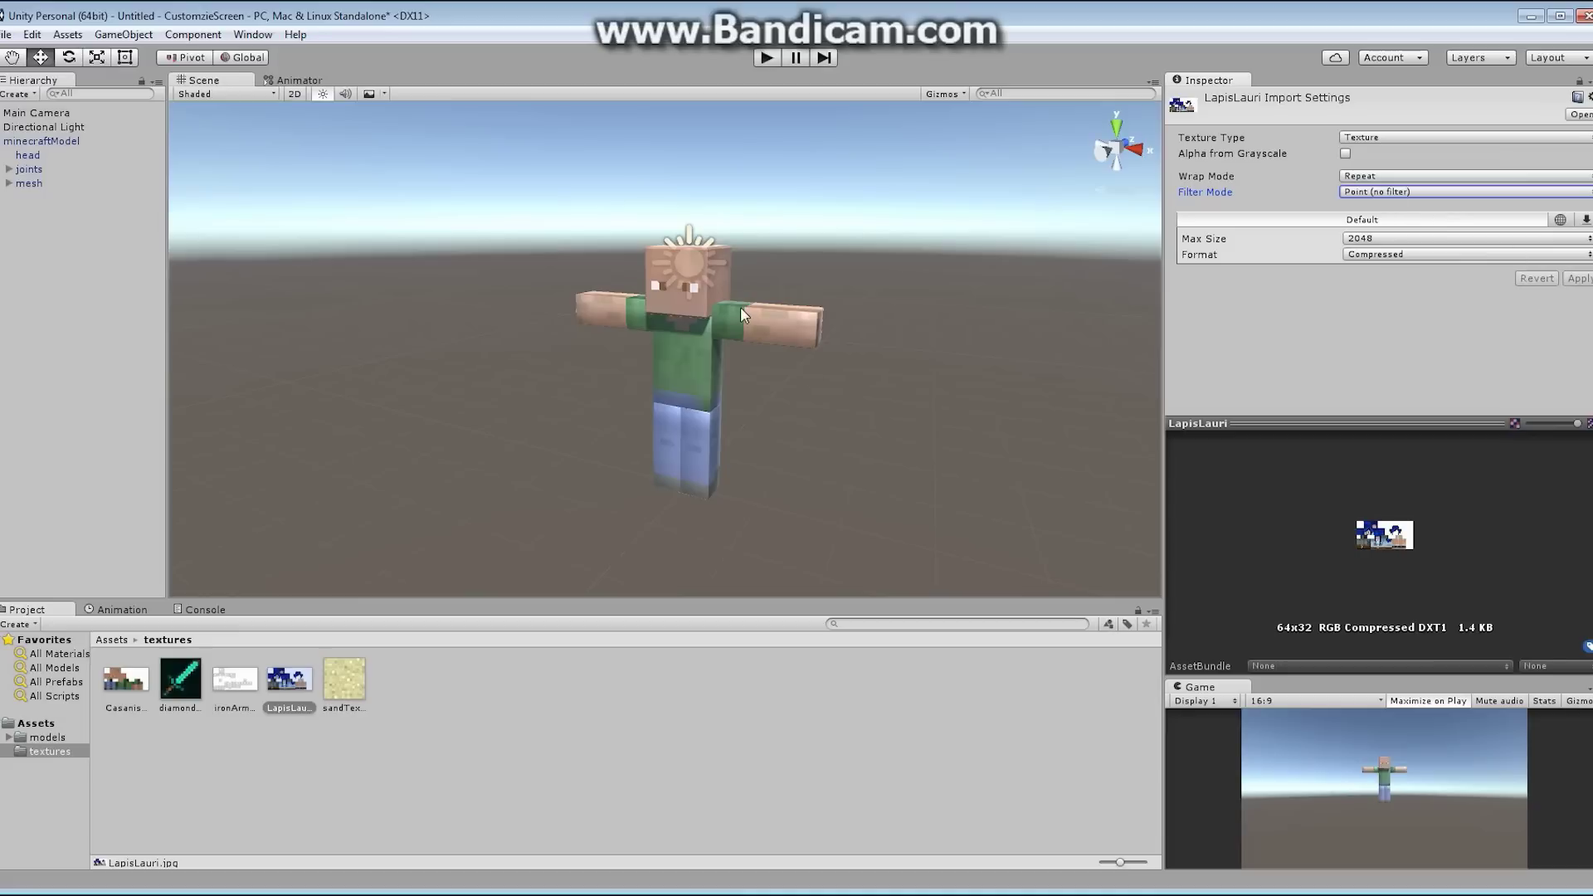
pyautogui.click(765, 58)
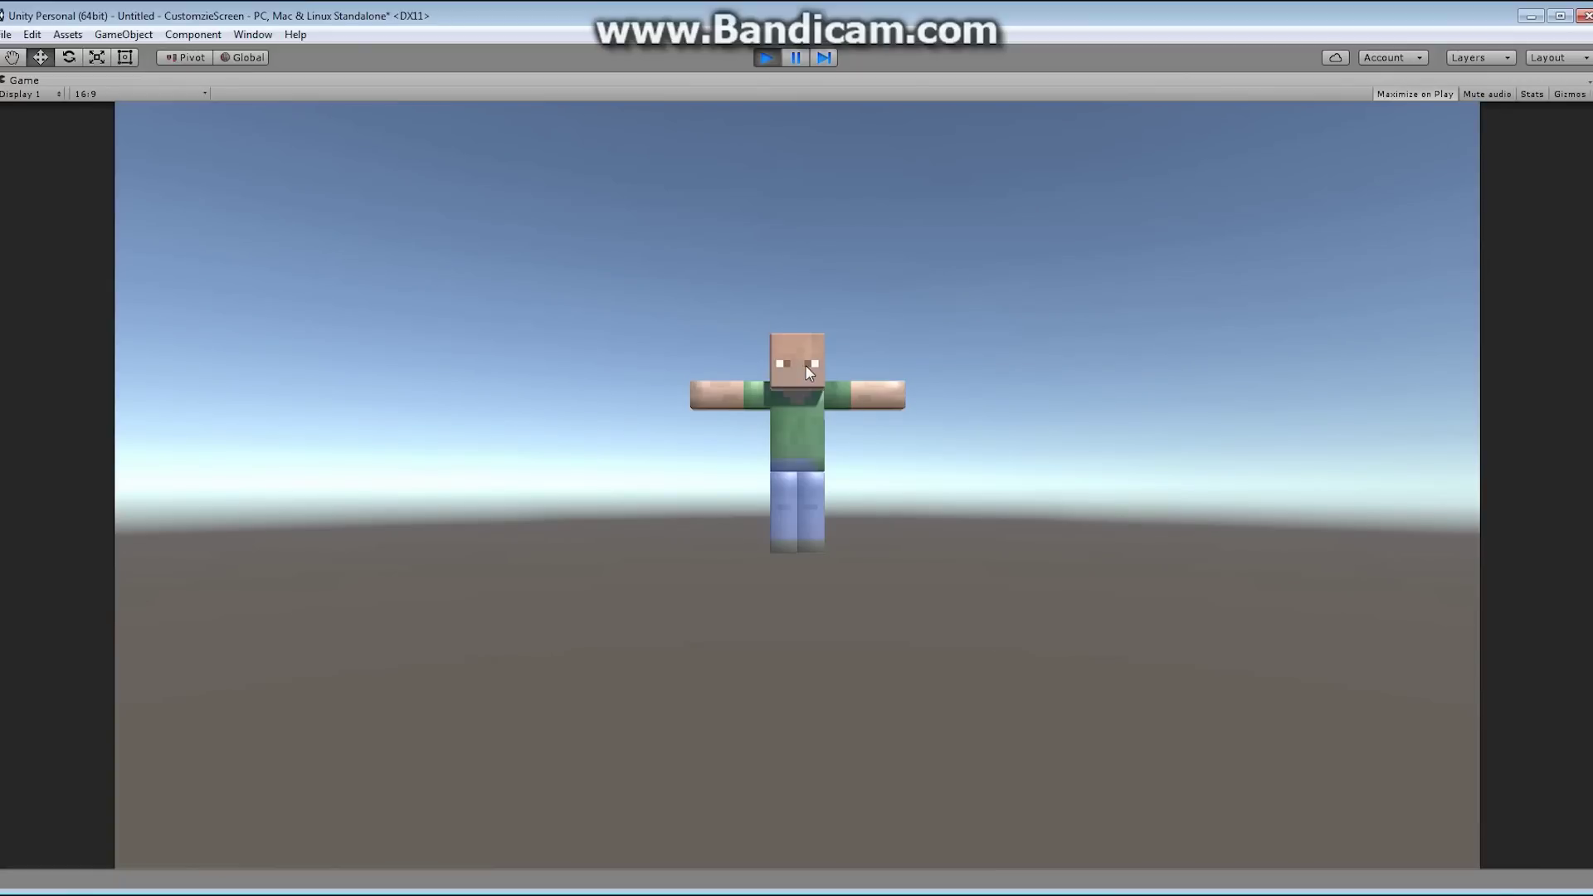
pyautogui.click(767, 59)
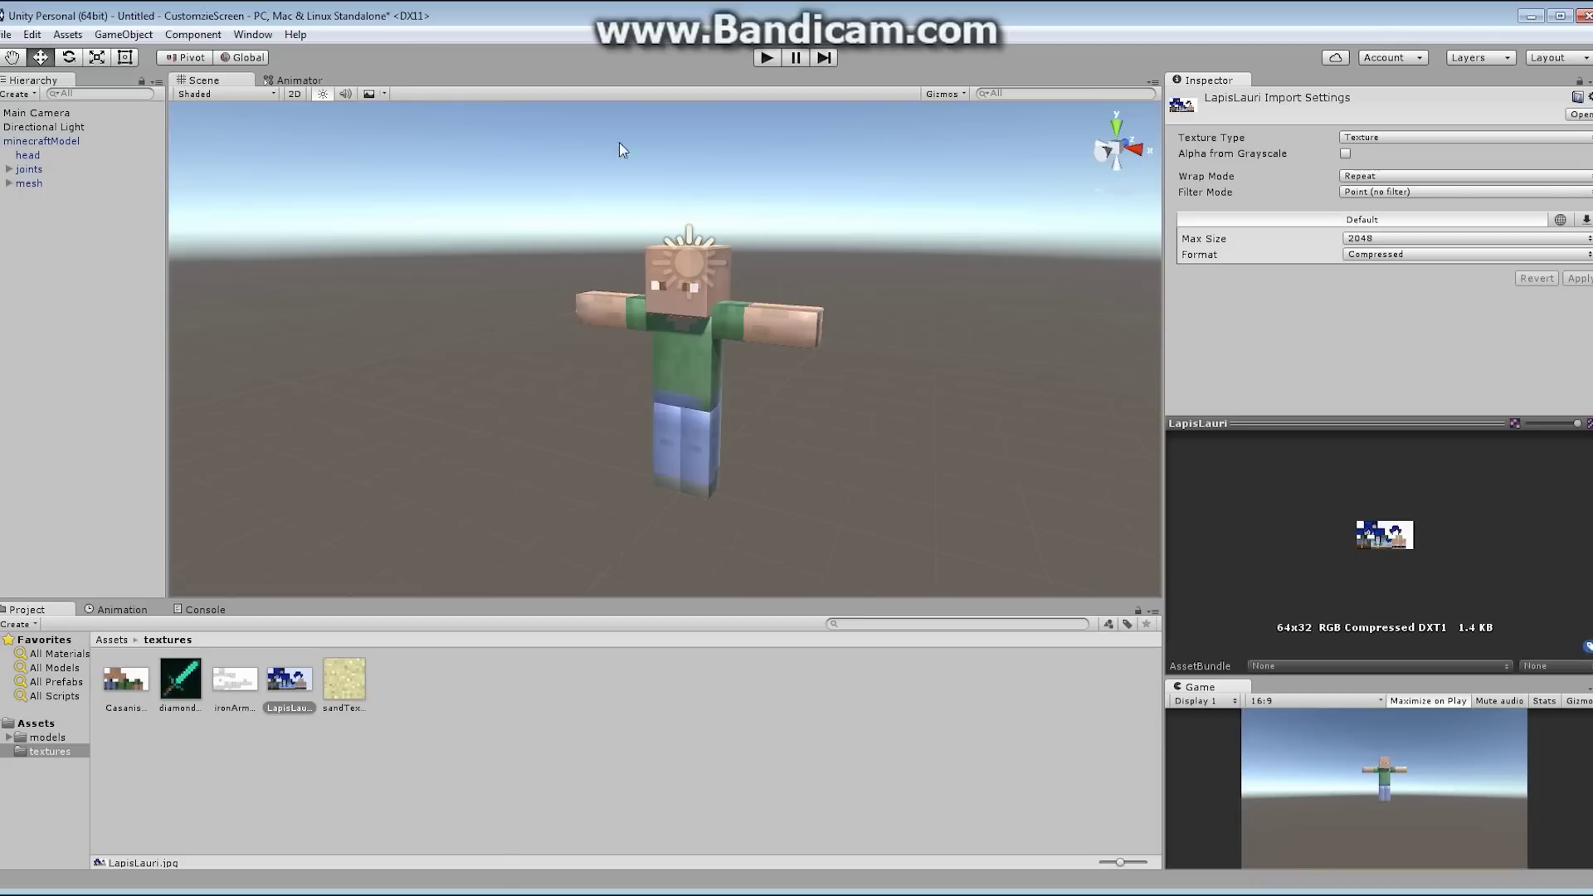
# - Rename the minecraftModel object to customPlayer
pyautogui.click(40, 142)
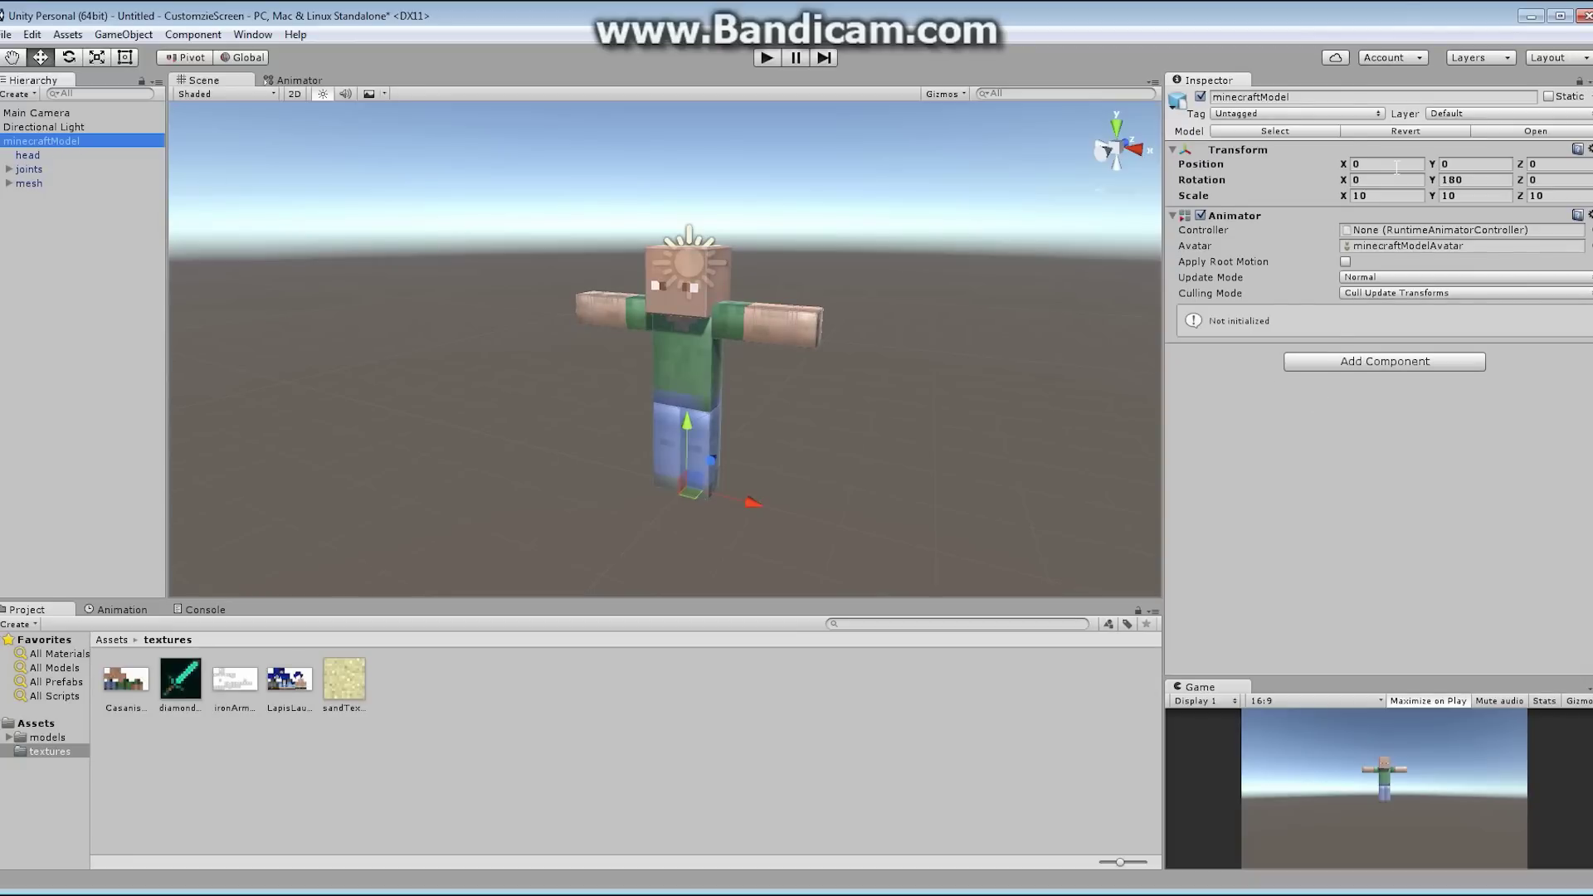
pyautogui.click(1311, 97)
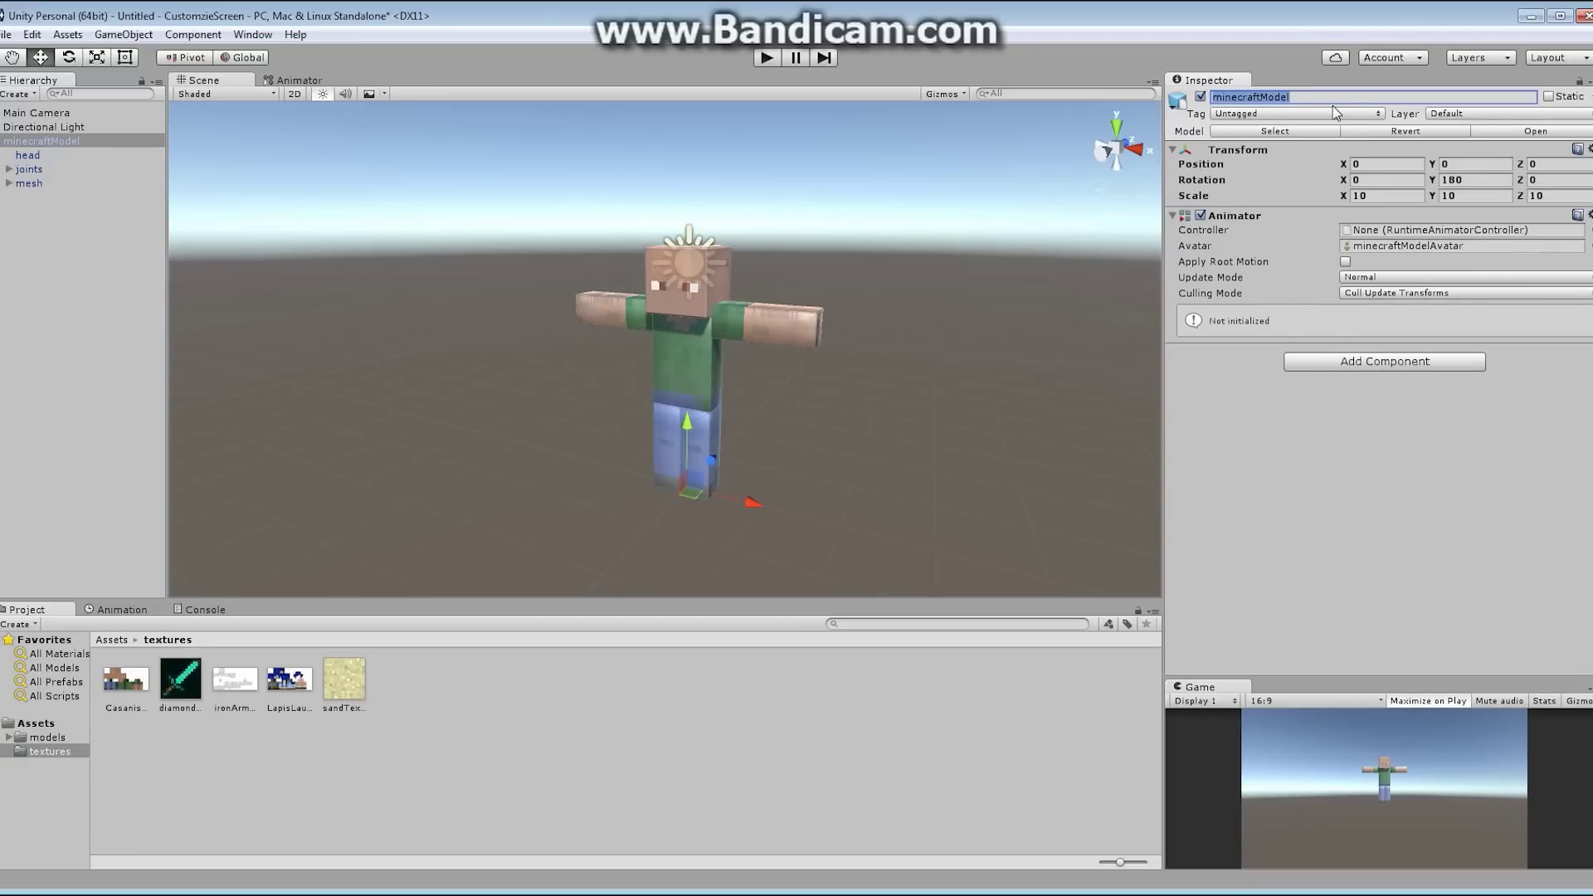
pyautogui.write('customPlayer')
pyautogui.press('Return')
# - Add a Rigidbody component to customPlayer and run the game briefly to test how gravity affects it
pyautogui.click(1377, 368)
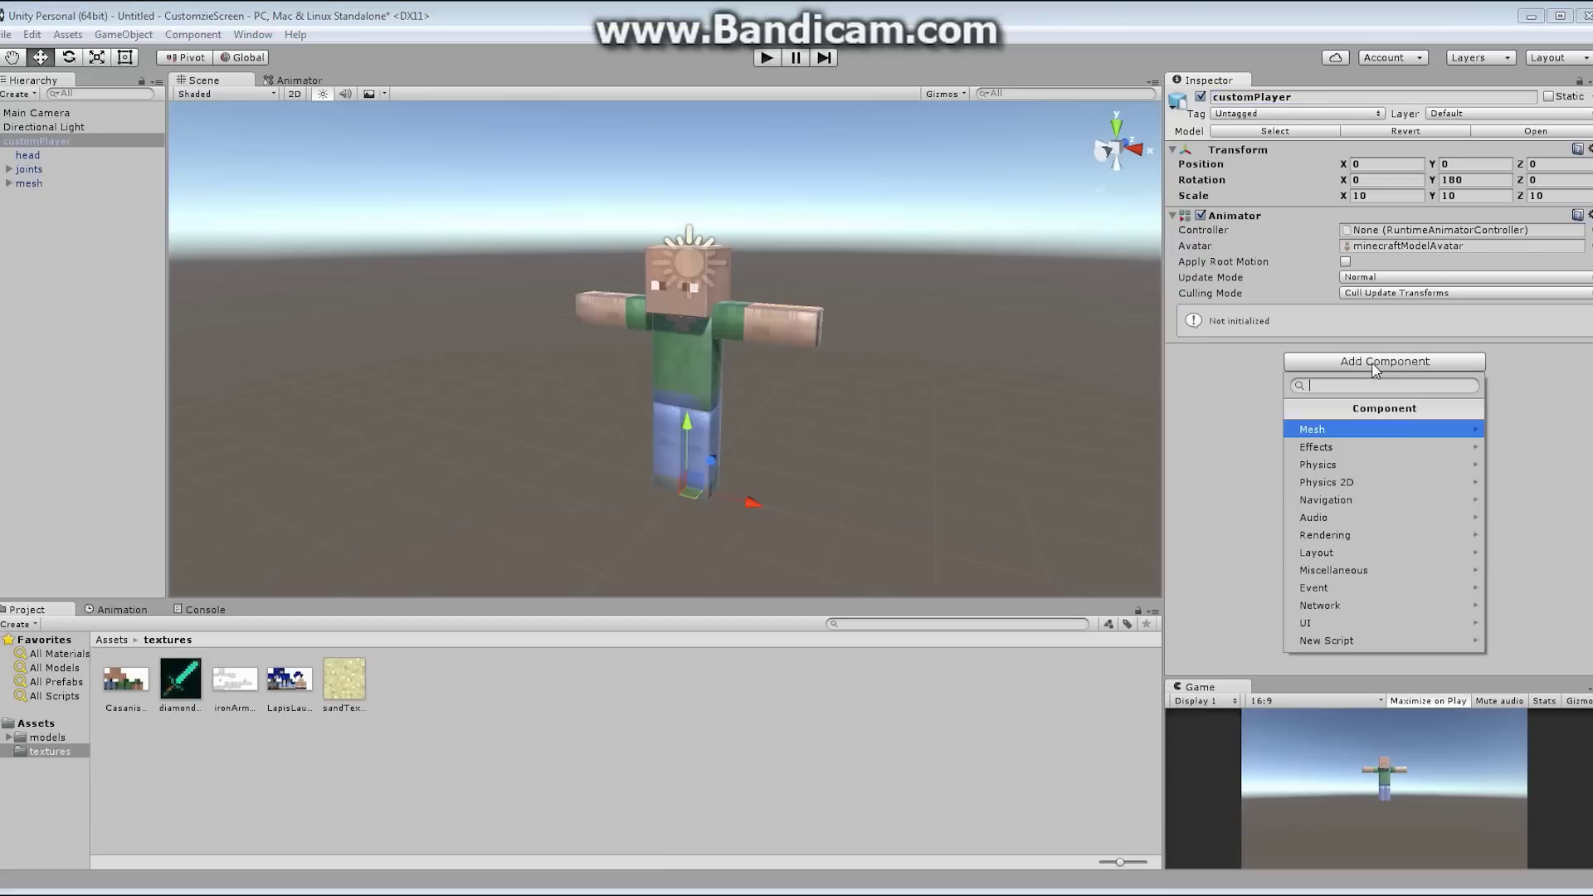
pyautogui.click(1321, 463)
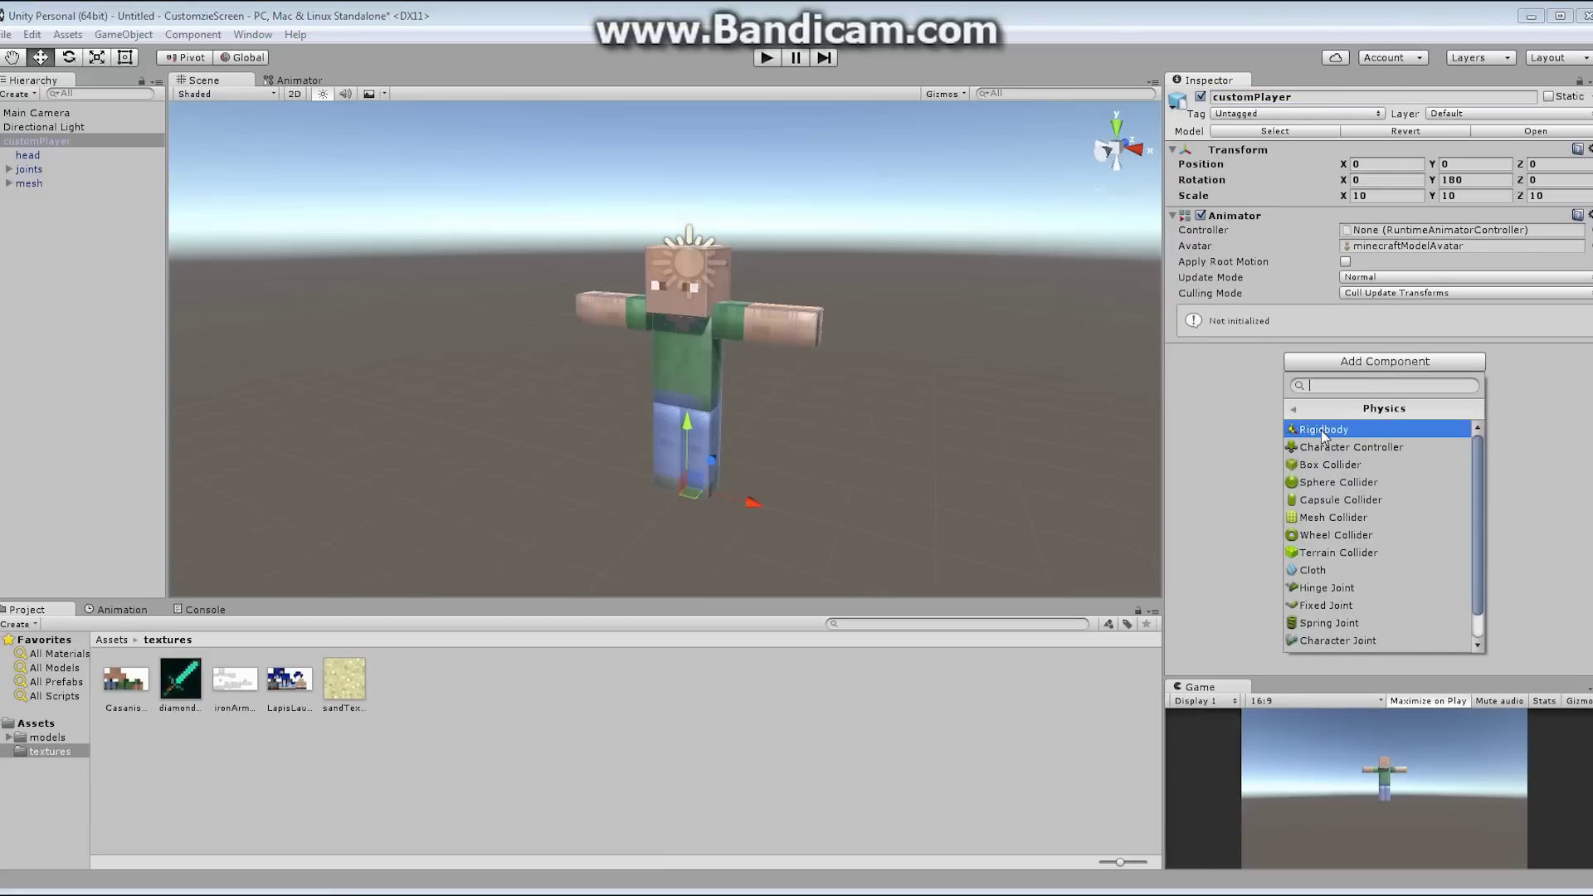
pyautogui.click(1321, 430)
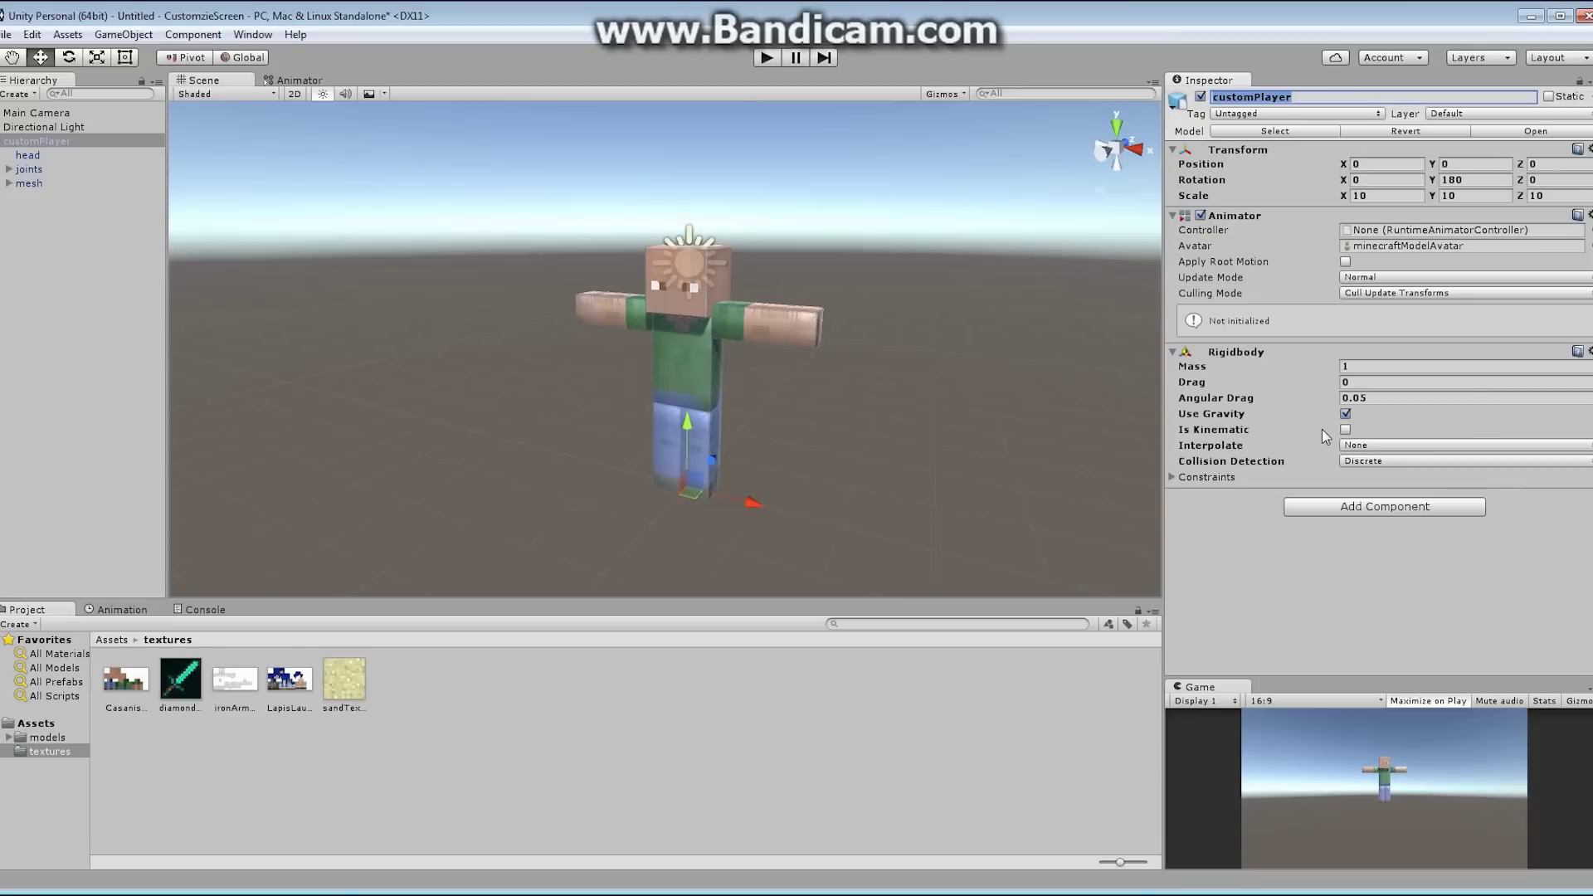
pyautogui.click(765, 59)
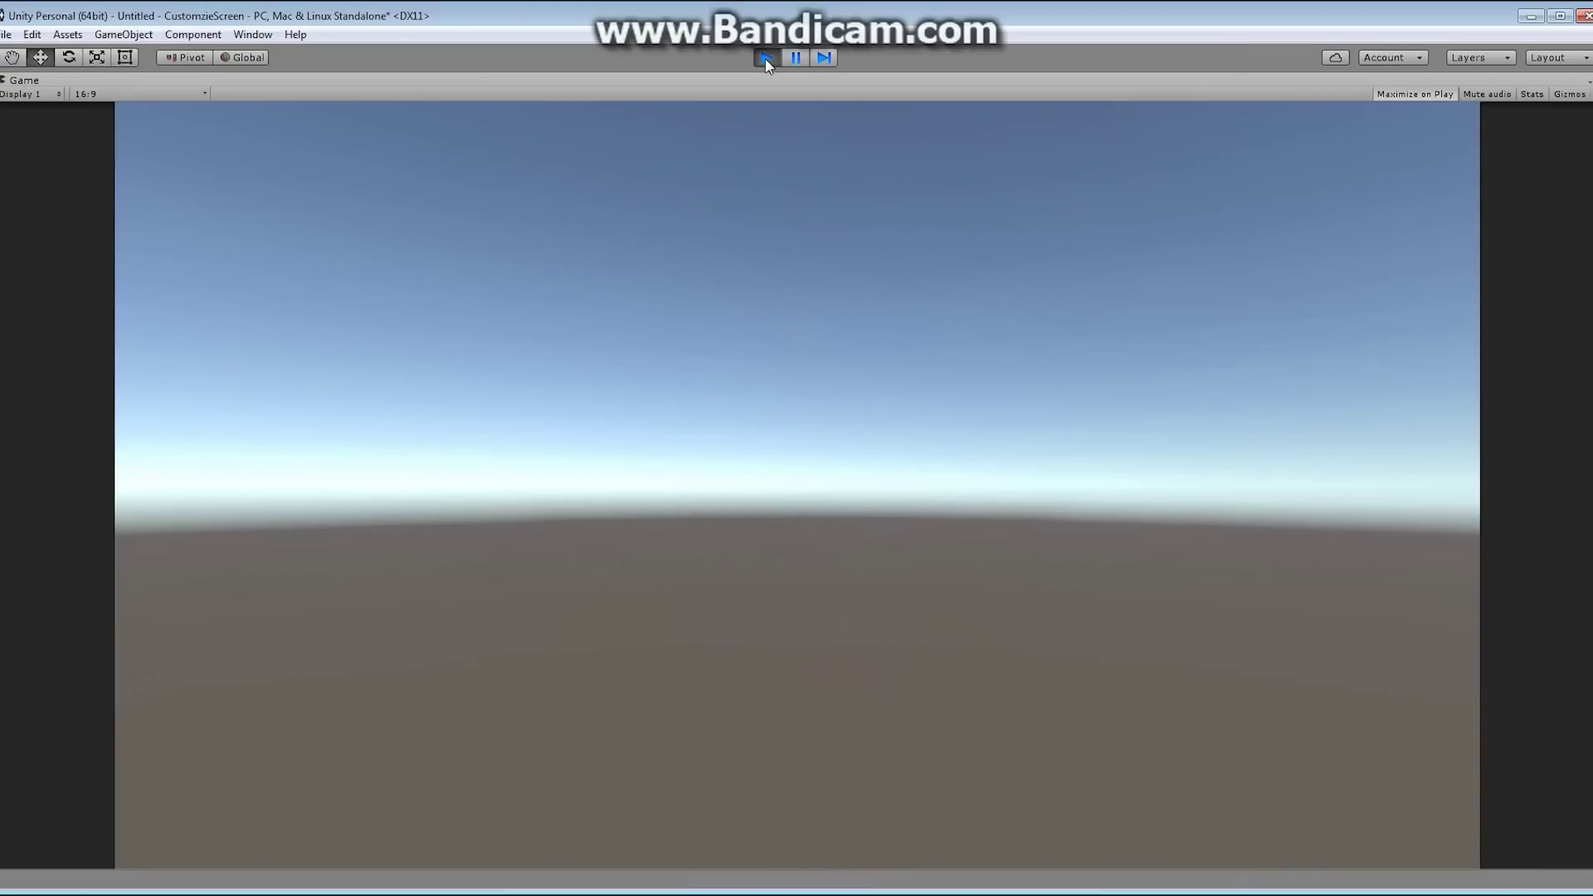
pyautogui.click(766, 58)
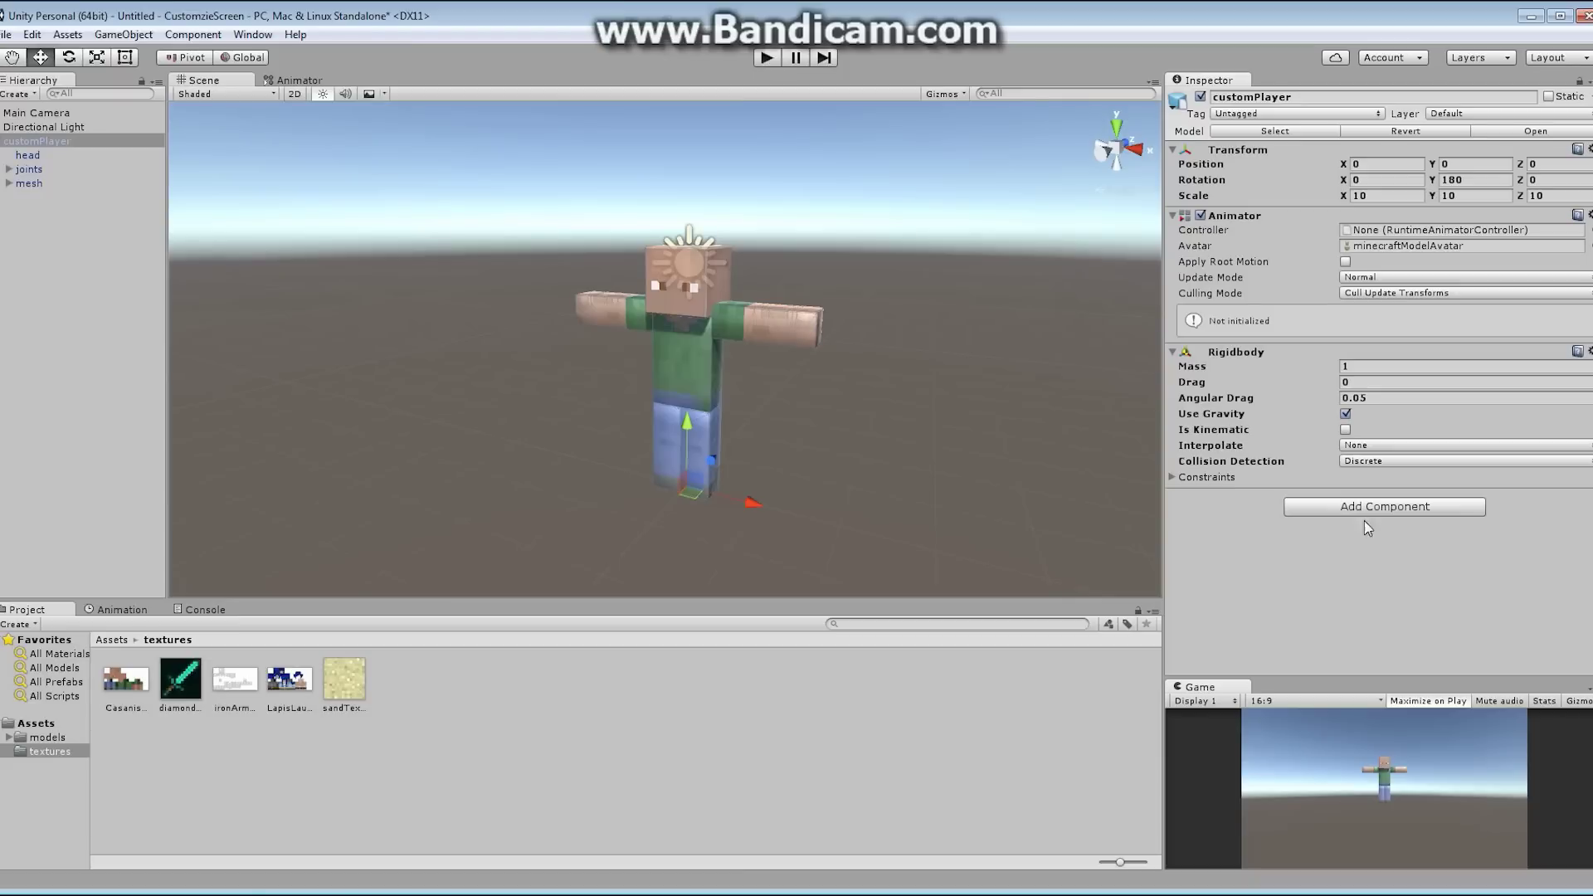
# - Add a Capsule Collider component to customPlayer
pyautogui.click(1384, 508)
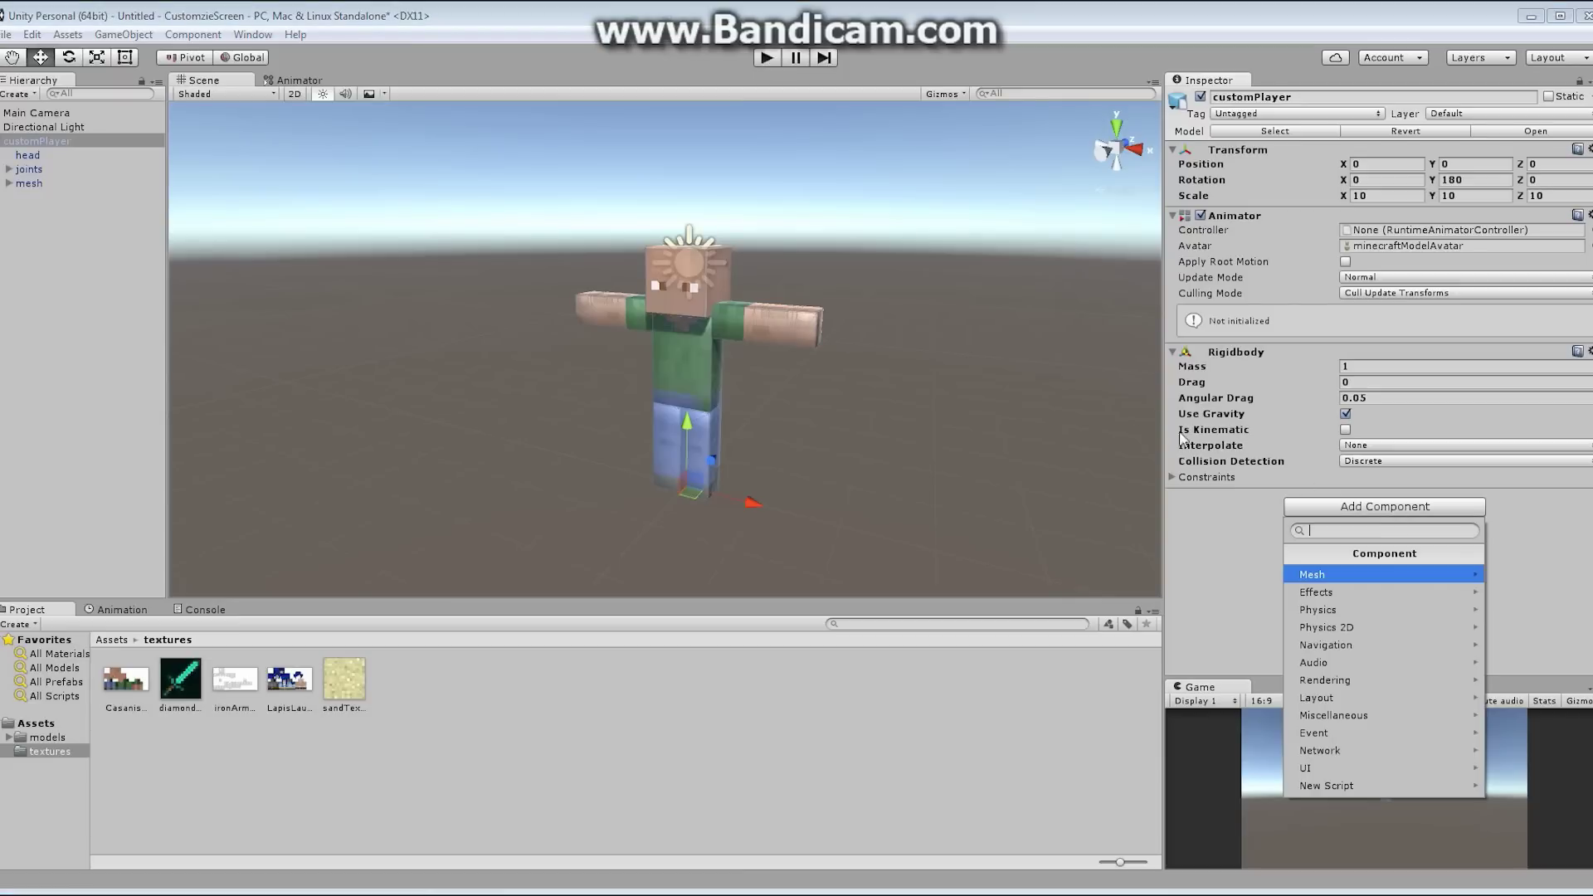
pyautogui.click(1323, 614)
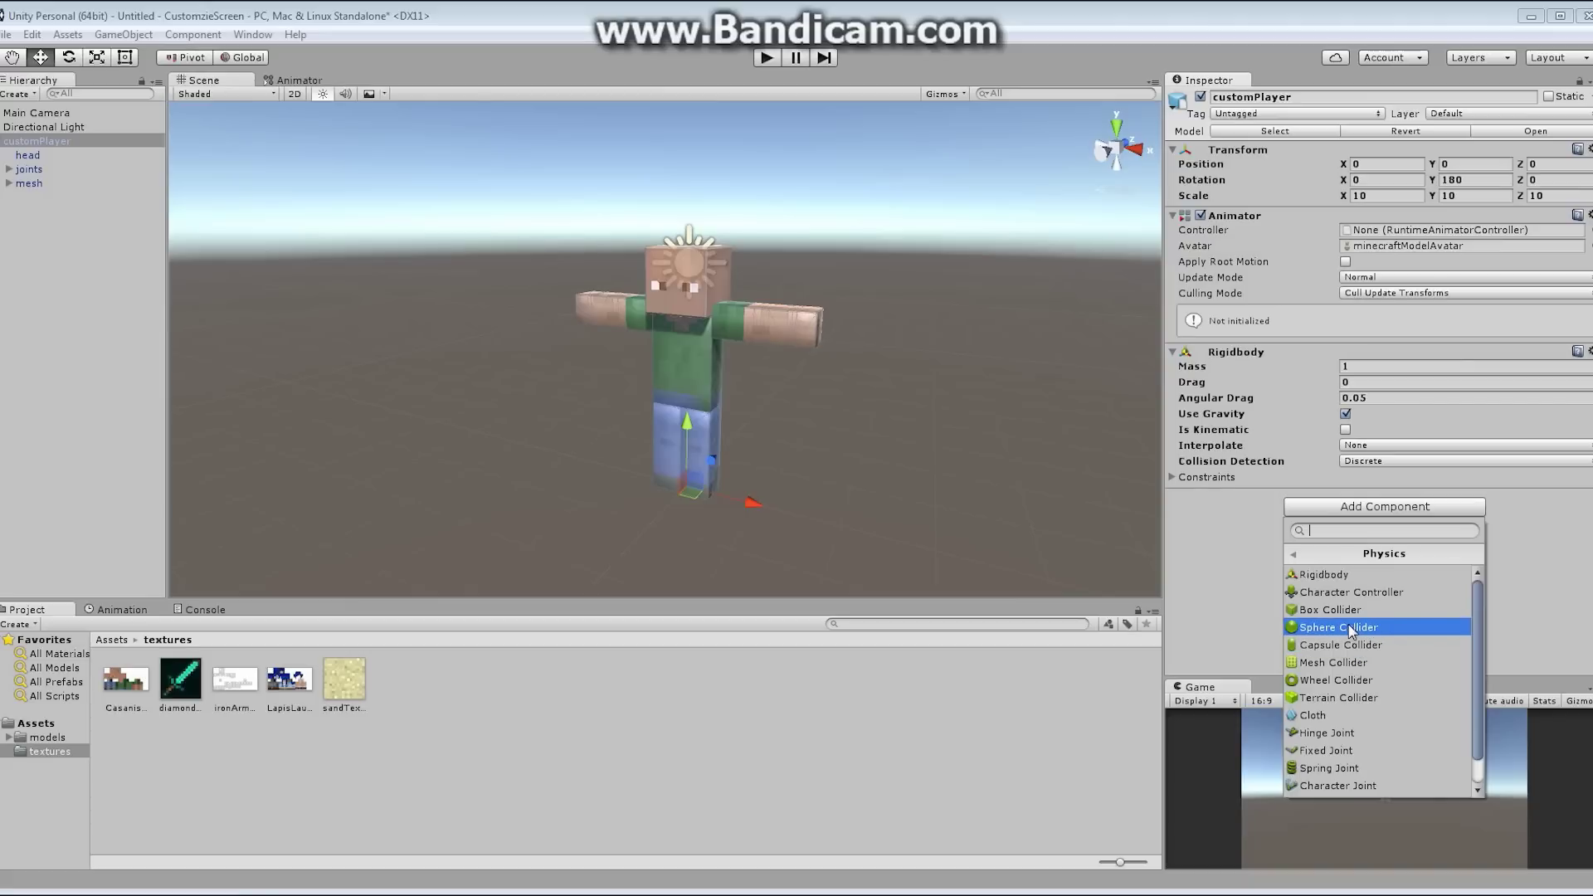
pyautogui.click(1324, 646)
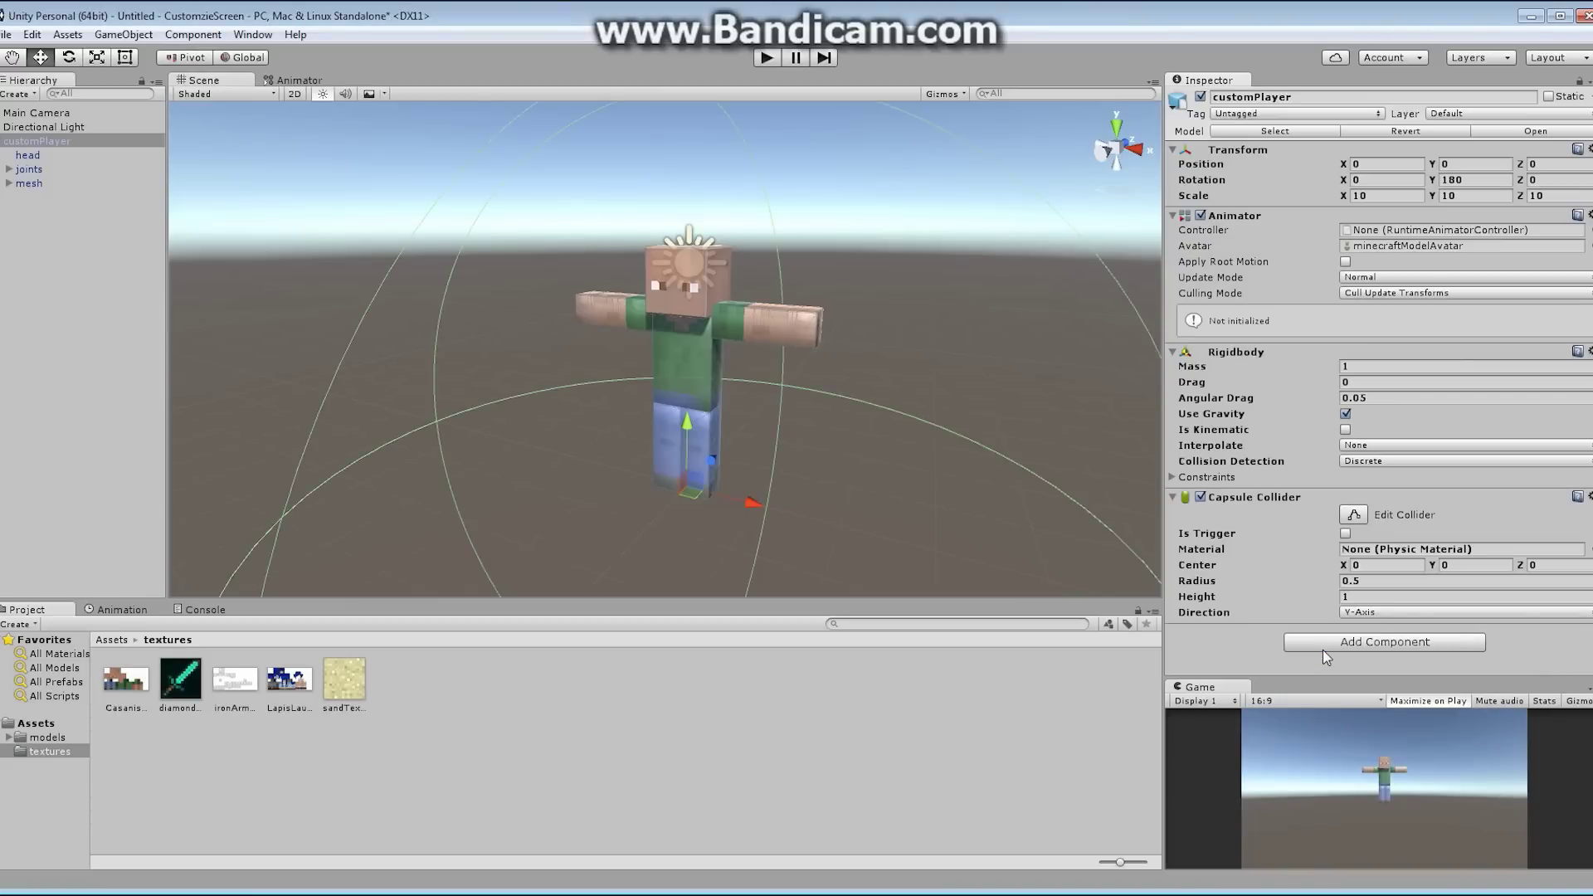
# - Fit the capsule collider around the character with radius 0.1, height 0.3 and a center Y of 0.15
pyautogui.keyDown('alt'); pyautogui.scroll(-5, 692, 363); pyautogui.keyUp('alt')
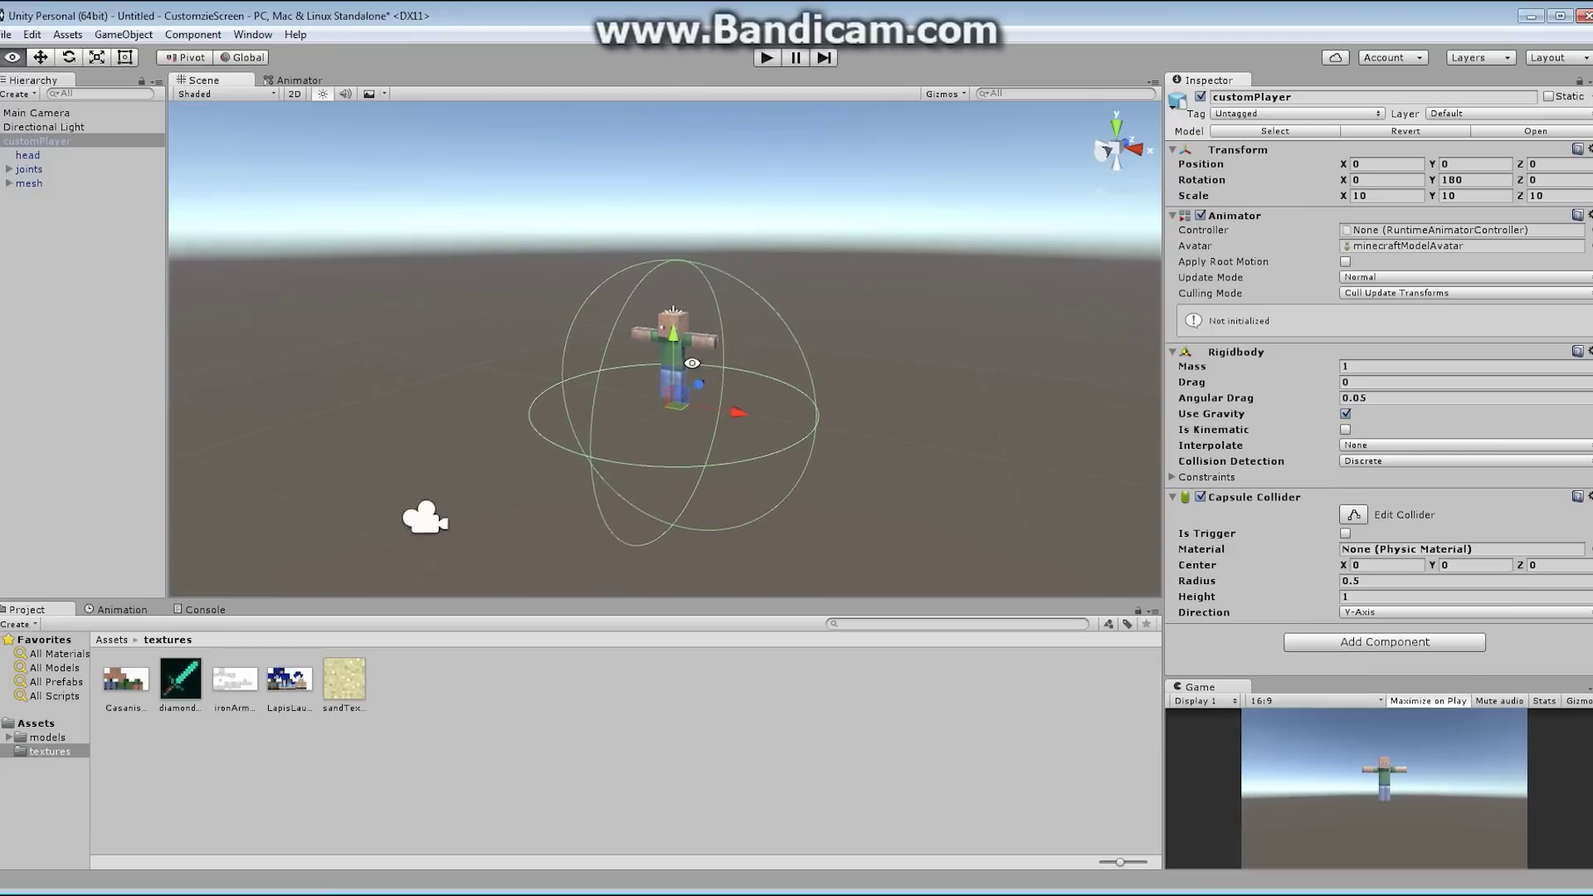
pyautogui.keyDown('alt'); pyautogui.moveTo(692, 363); pyautogui.dragTo(697, 299); pyautogui.keyUp('alt')
pyautogui.scroll(4, 1001, 370)
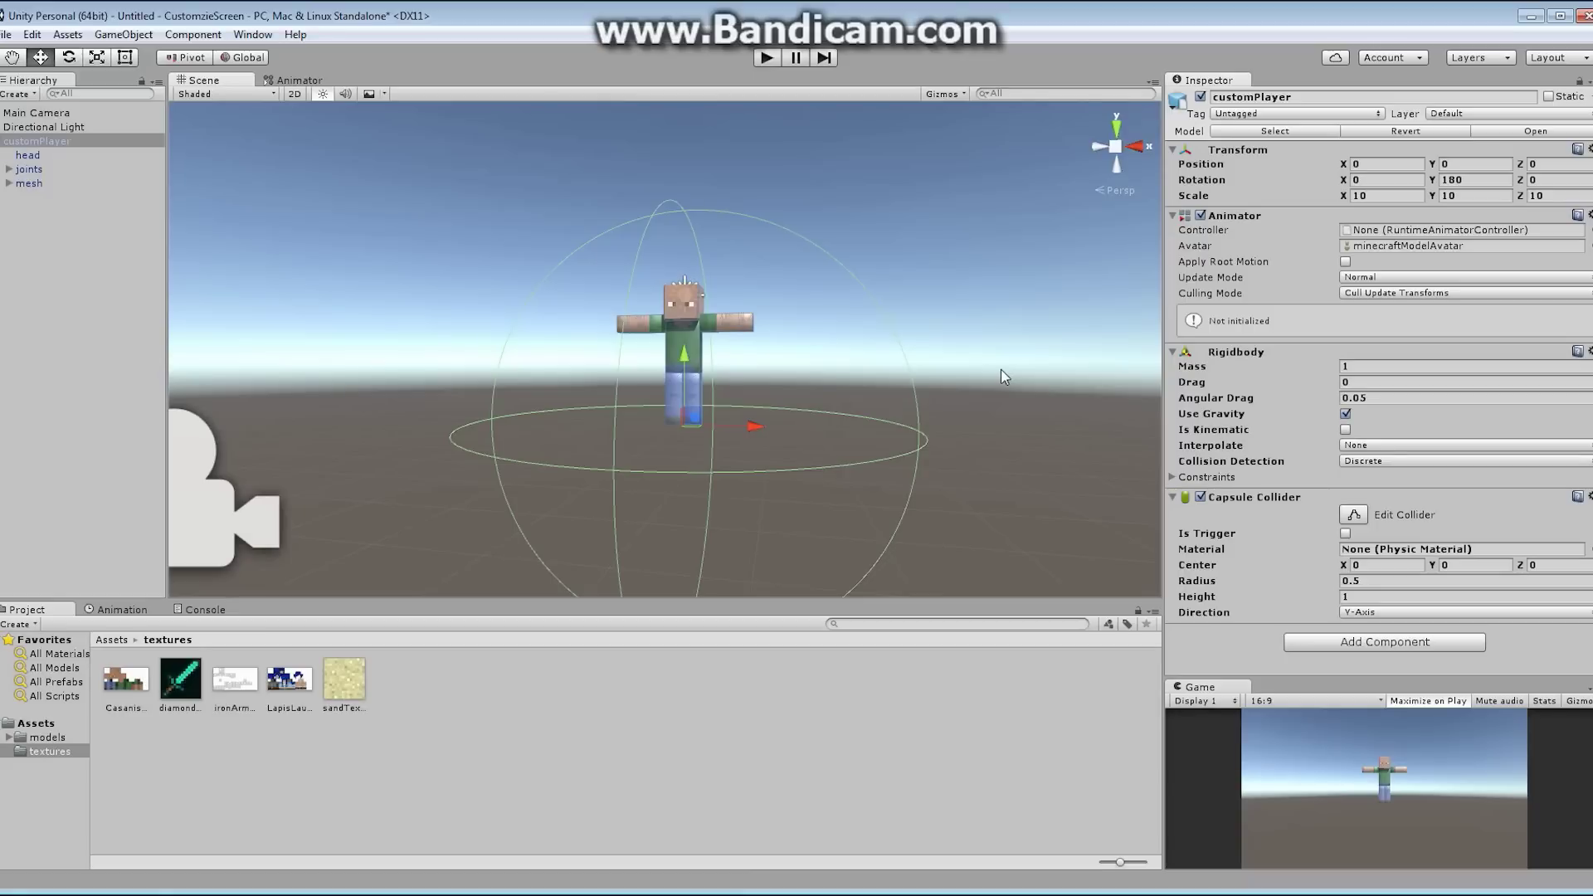
pyautogui.click(1383, 583)
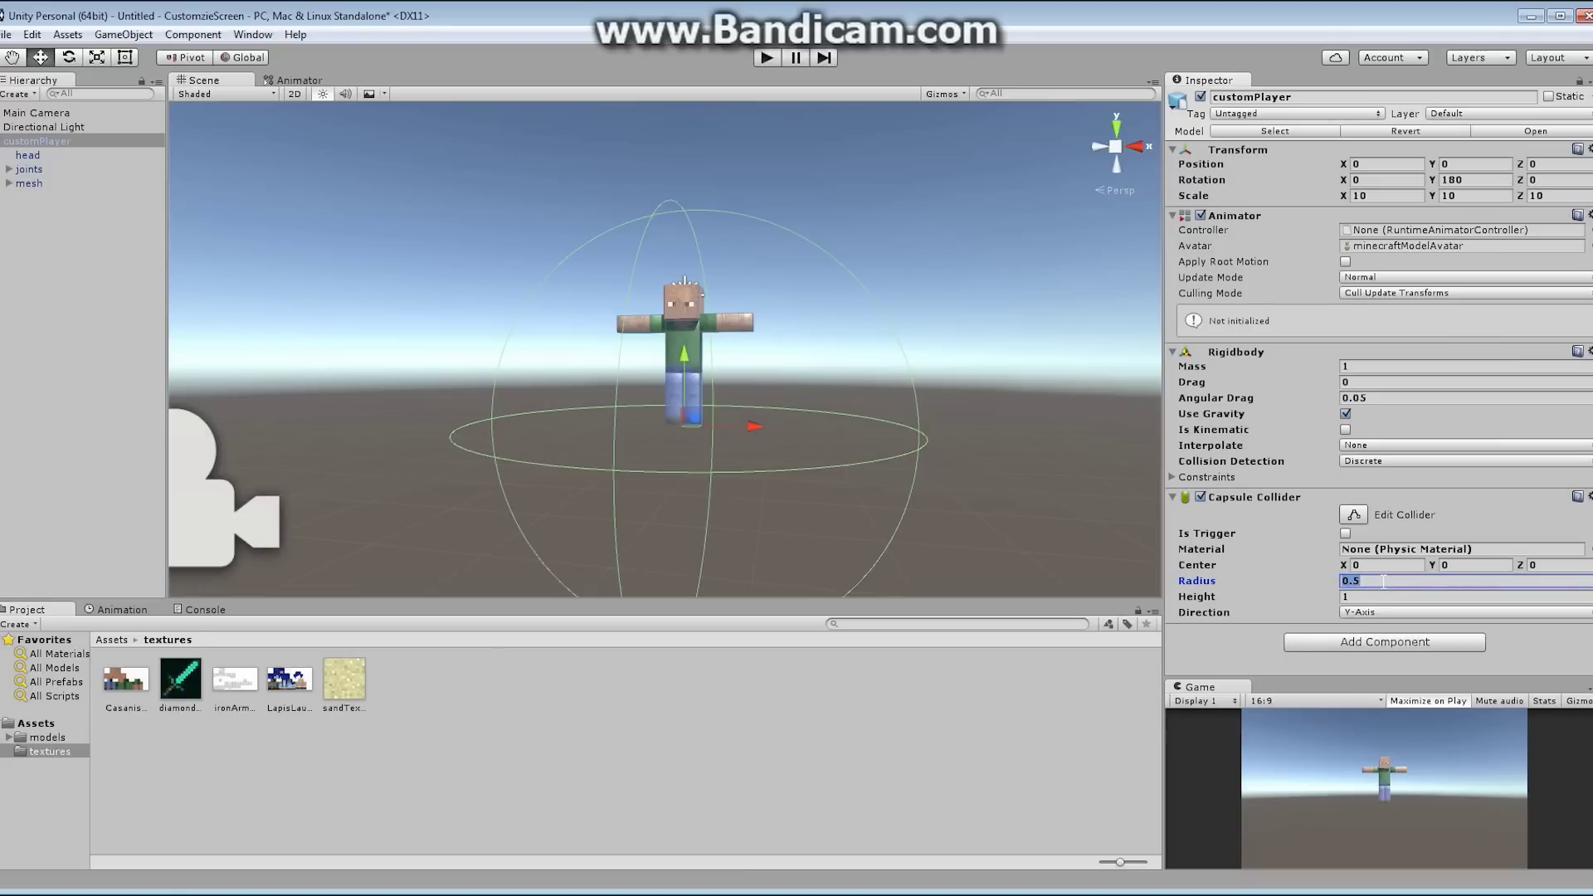
pyautogui.write('.1')
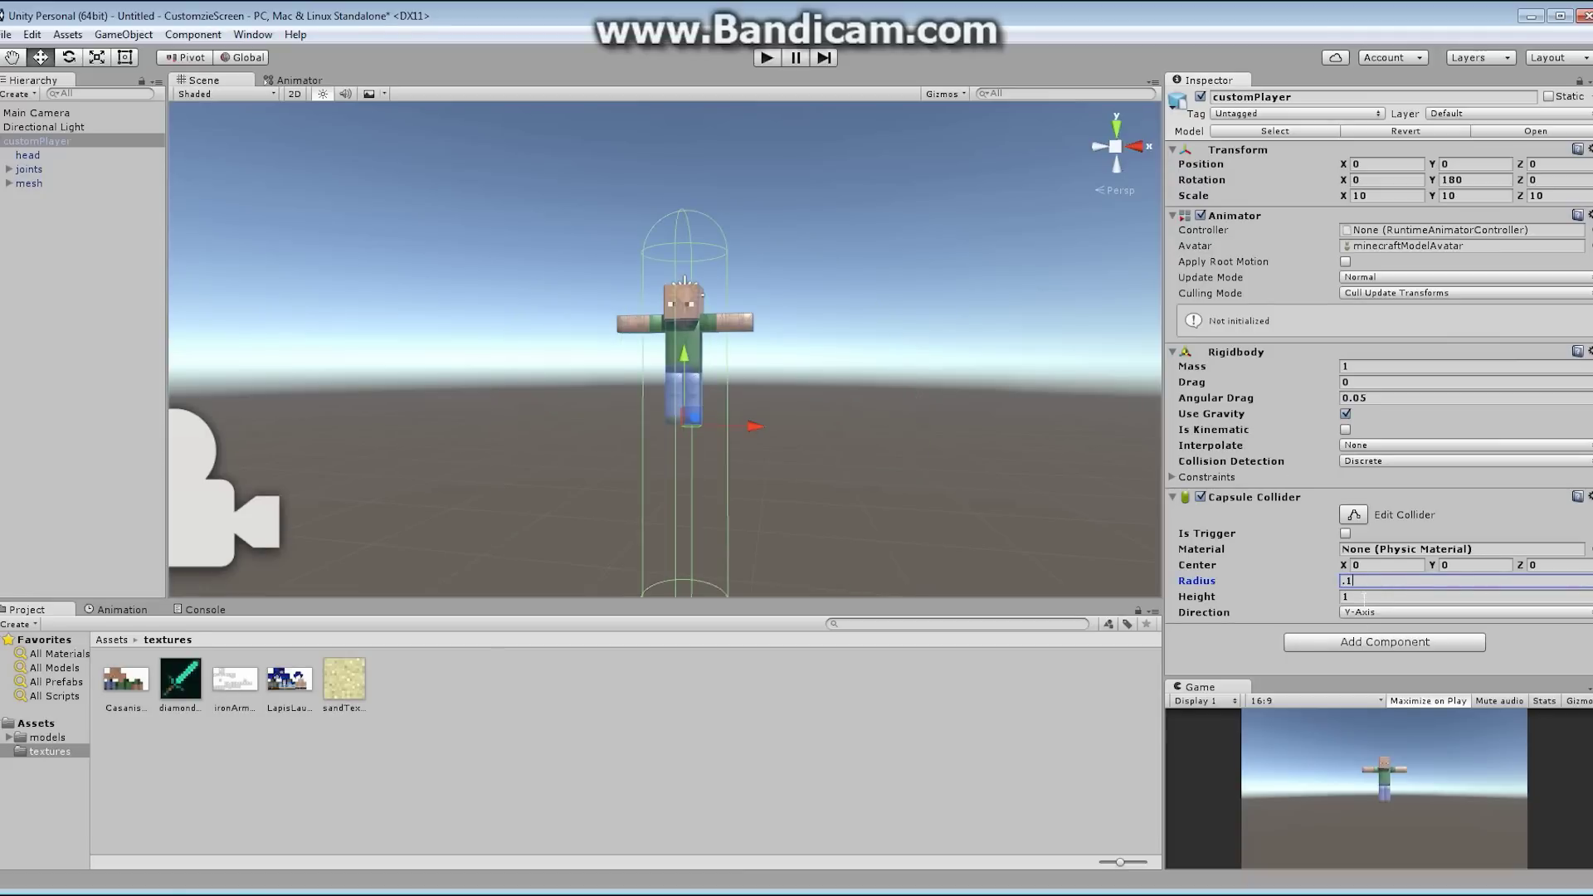
pyautogui.click(1364, 597)
pyautogui.write('.3')
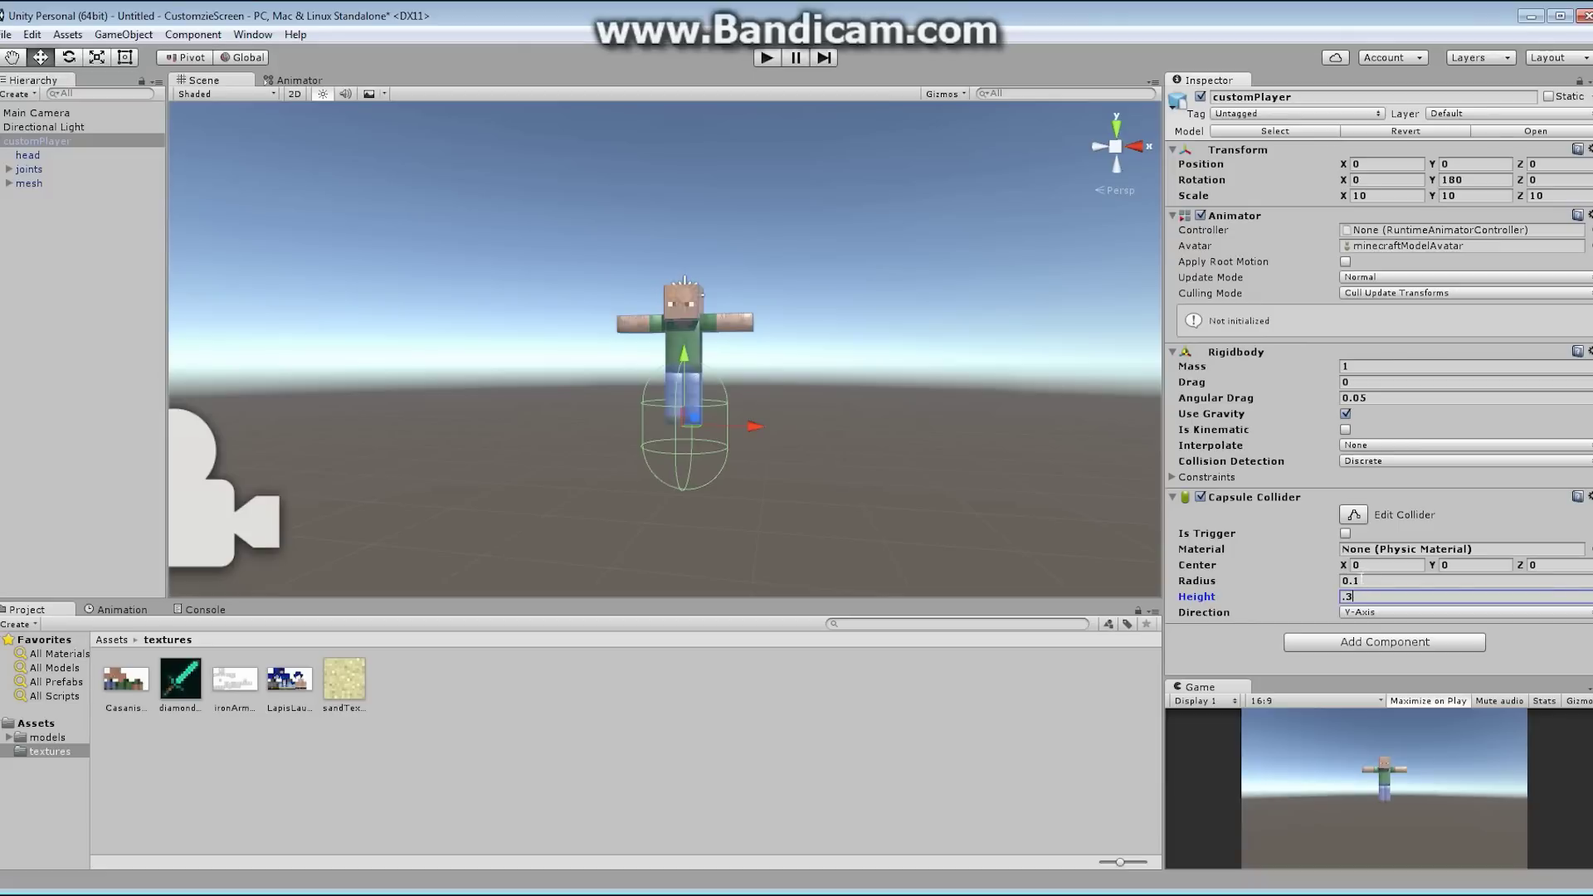
pyautogui.click(1468, 565)
pyautogui.write('.15')
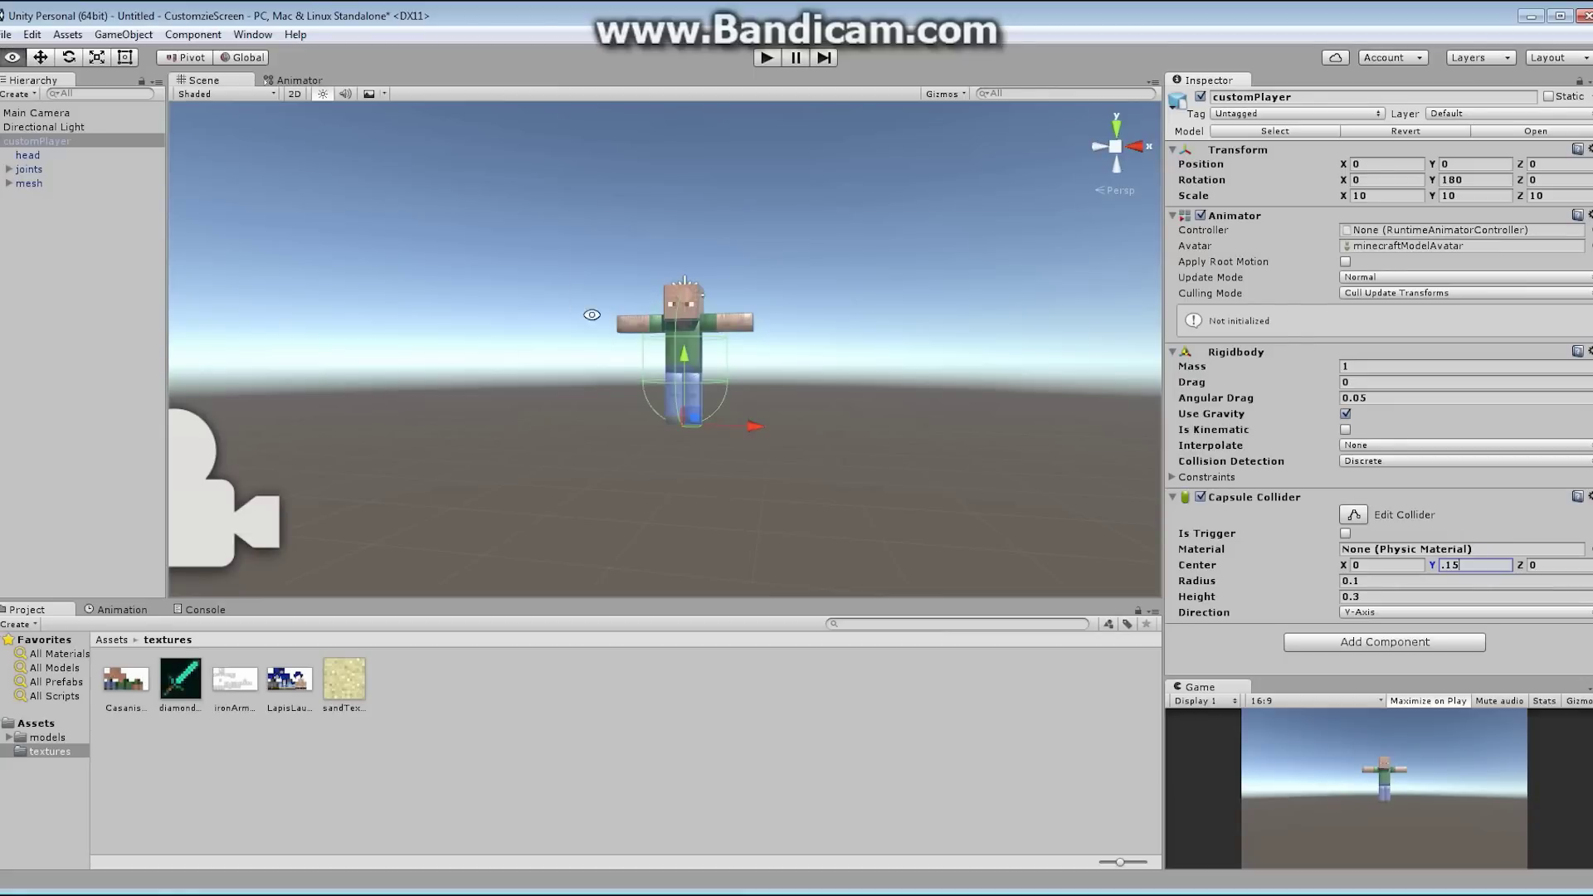
# - Check the capsule's fit against the character up close and set the collider's height to 0.35
pyautogui.keyDown('alt'); pyautogui.scroll(5, 807, 489); pyautogui.keyUp('alt')
pyautogui.keyDown('alt'); pyautogui.scroll(5, 806, 489); pyautogui.keyUp('alt')
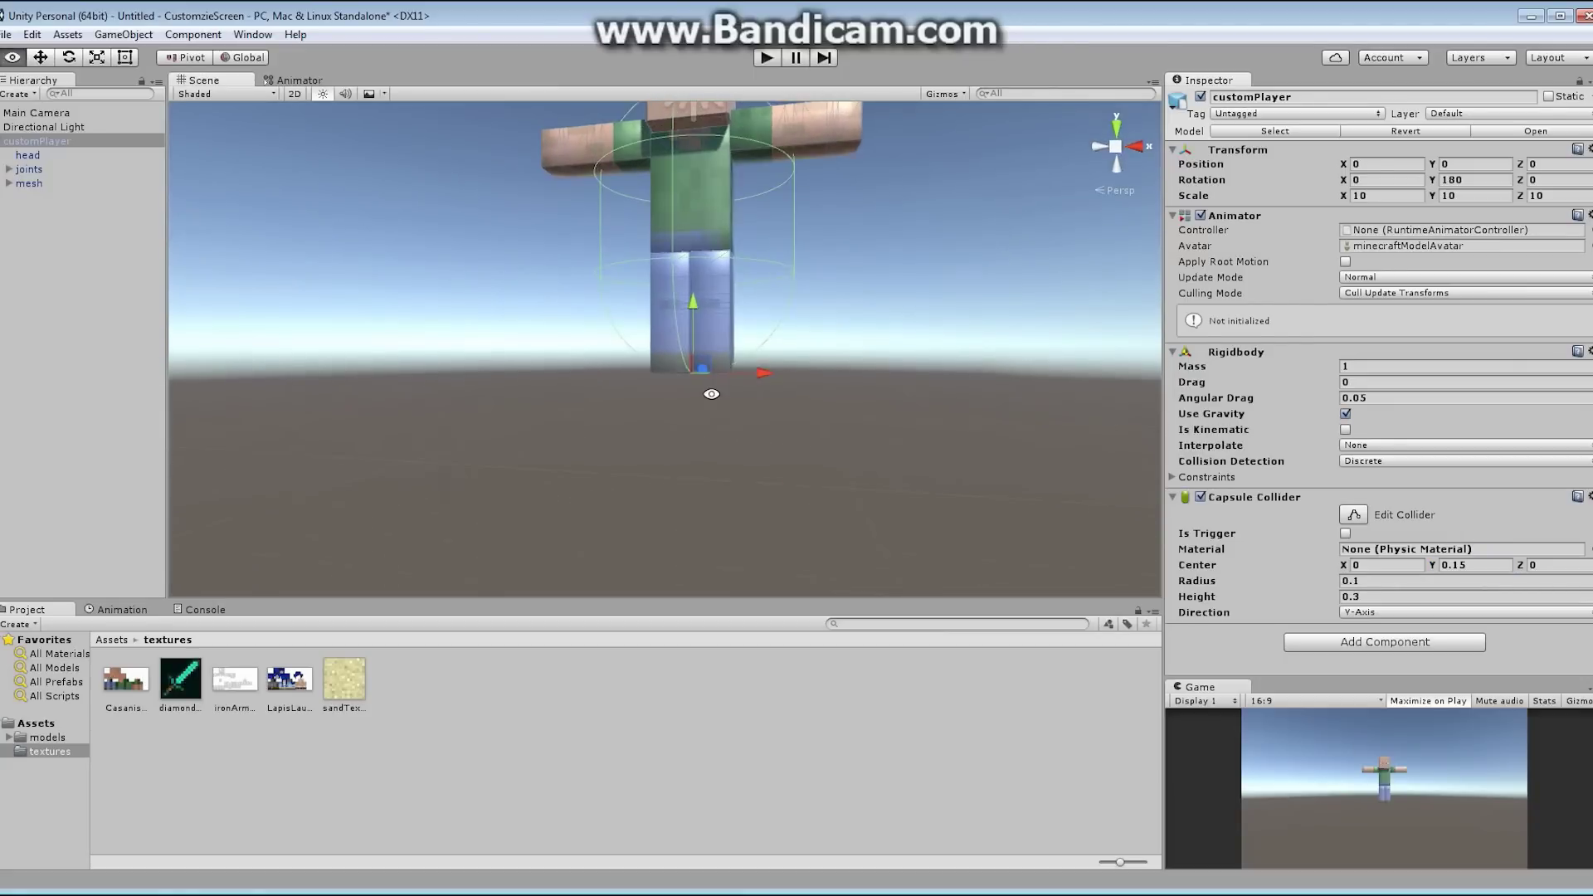
pyautogui.keyDown('alt'); pyautogui.scroll(-4, 702, 413); pyautogui.keyUp('alt')
pyautogui.keyDown('alt'); pyautogui.moveTo(702, 413); pyautogui.dragTo(746, 371); pyautogui.keyUp('alt')
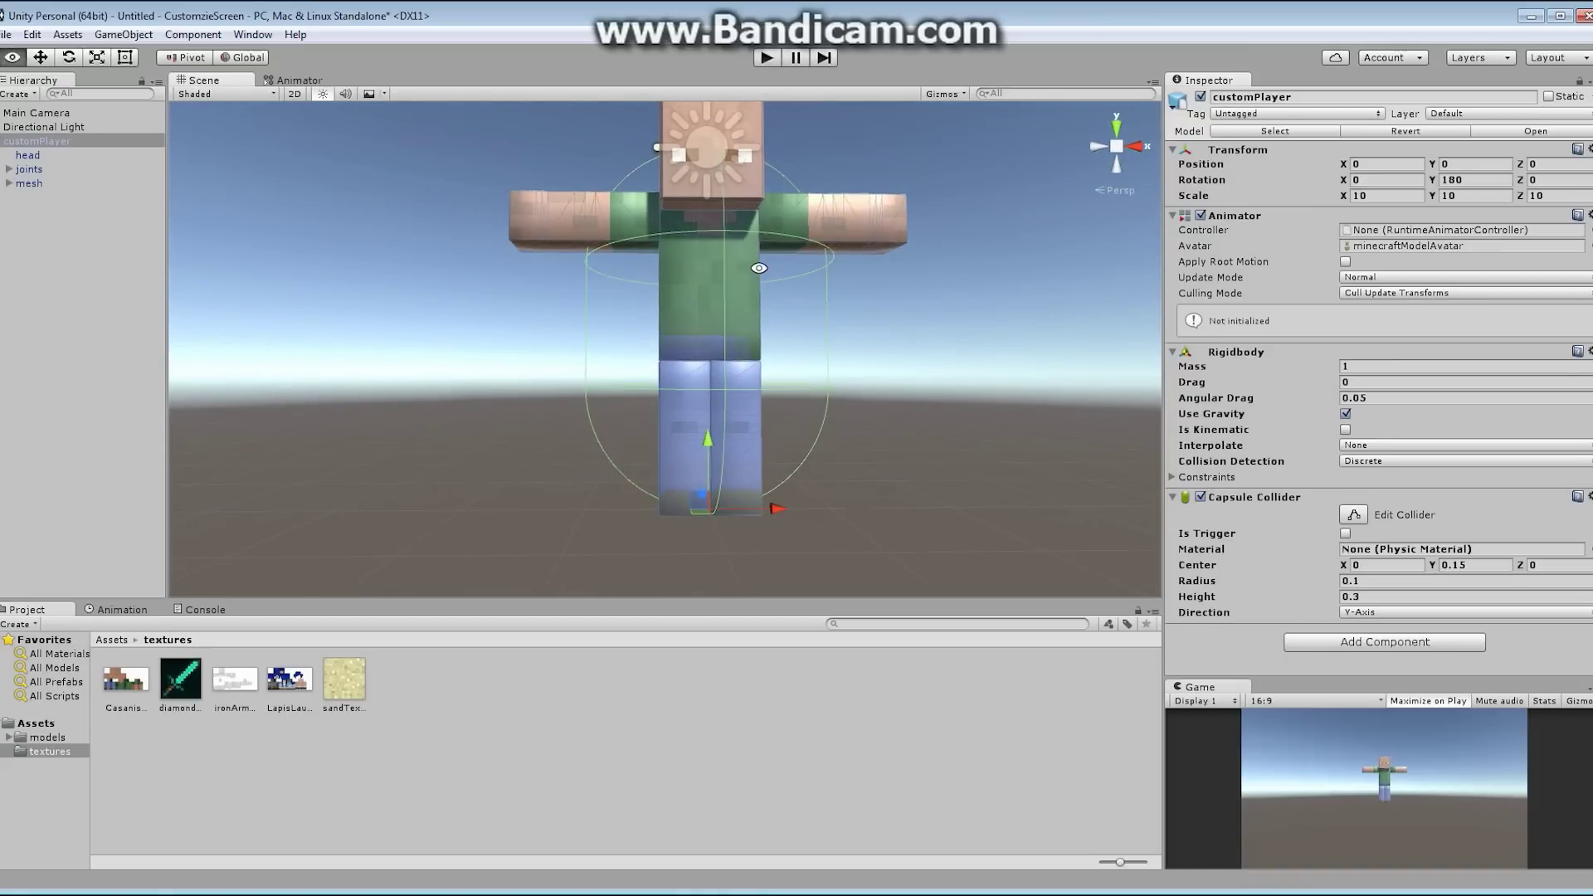
pyautogui.keyDown('alt'); pyautogui.moveTo(759, 267); pyautogui.dragTo(847, 239); pyautogui.keyUp('alt')
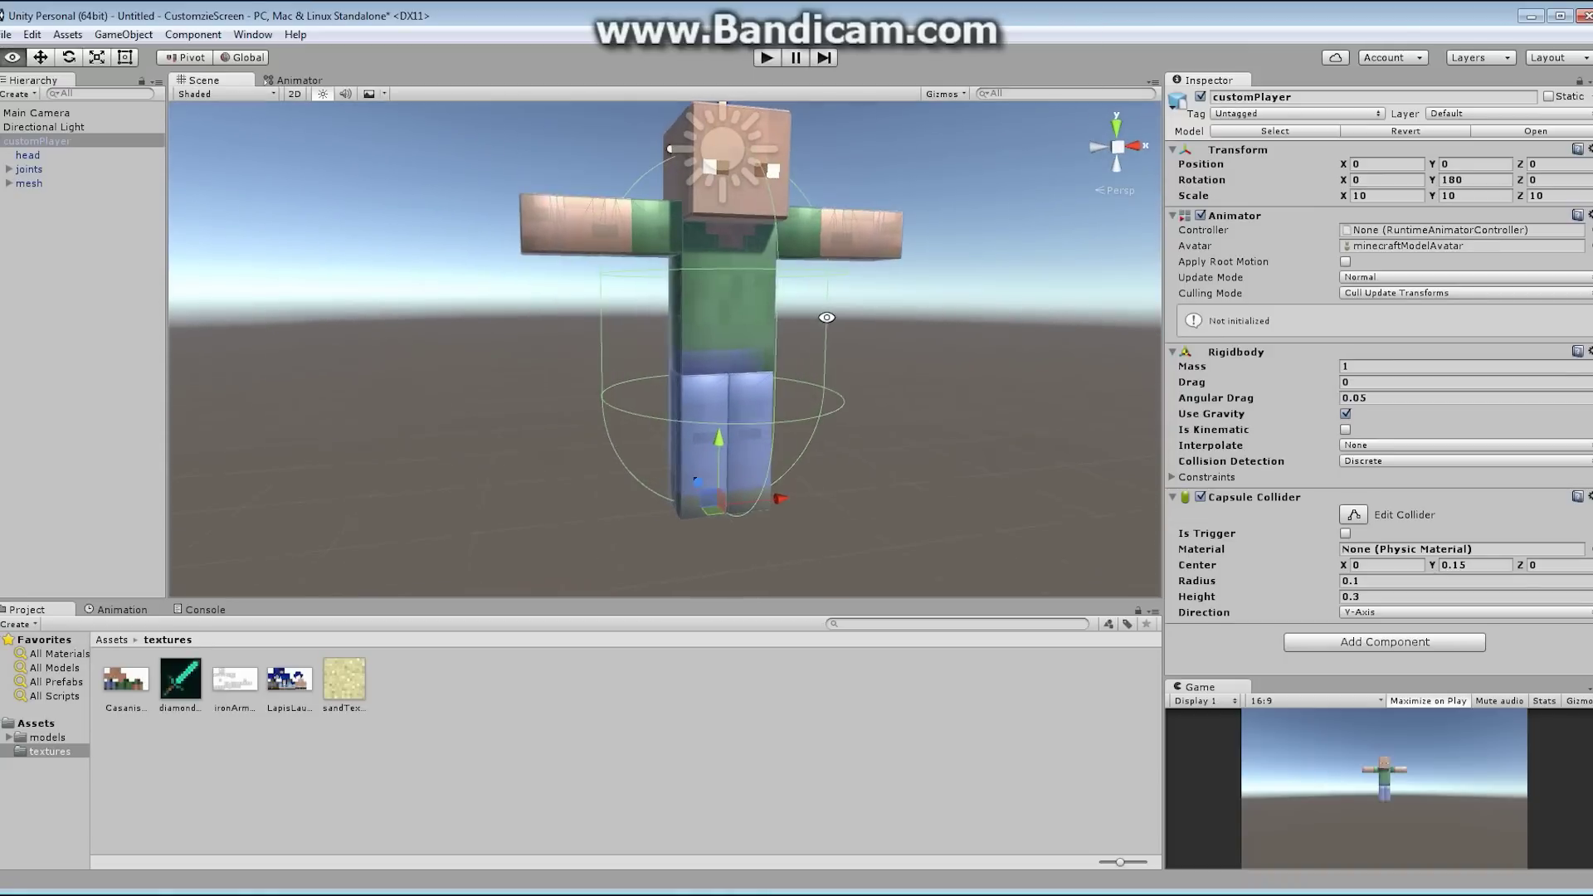
pyautogui.click(1370, 597)
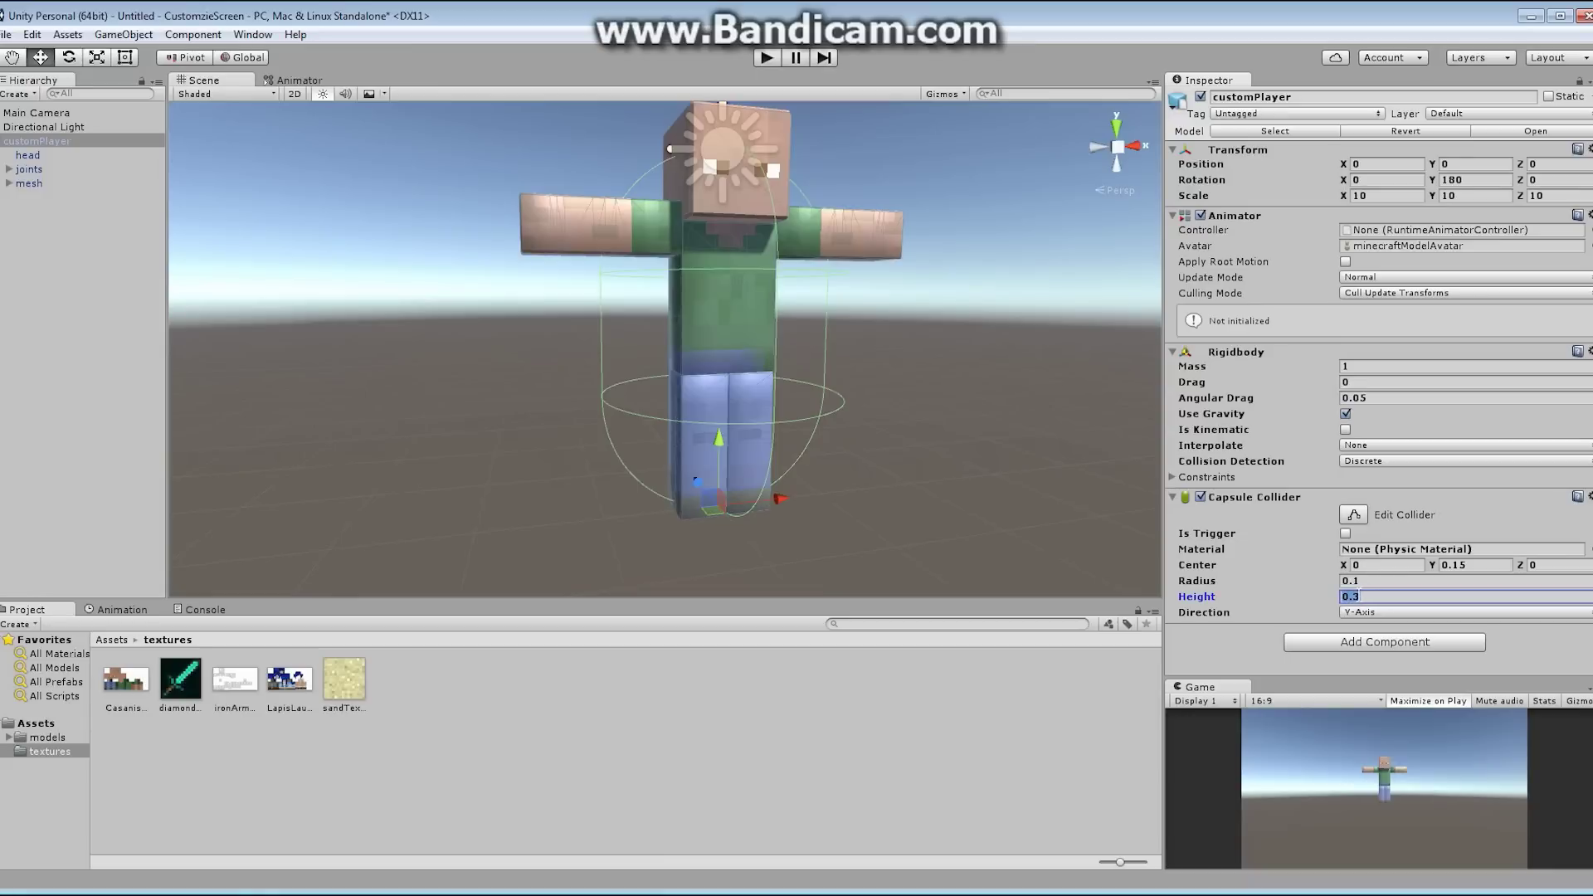
pyautogui.write('0.4')
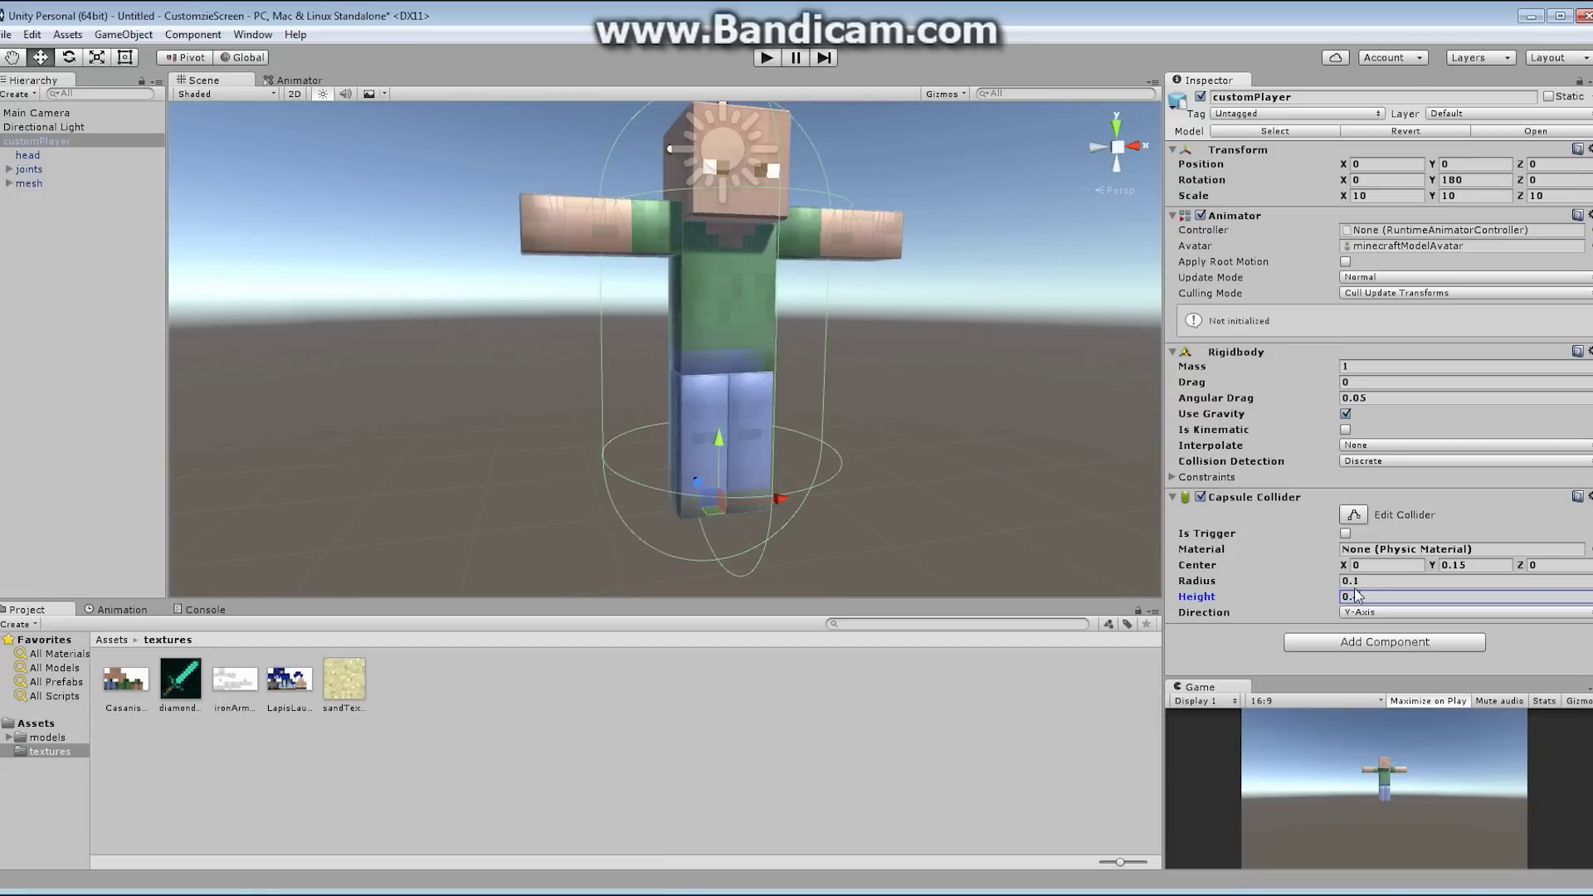
pyautogui.press('BackSpace')
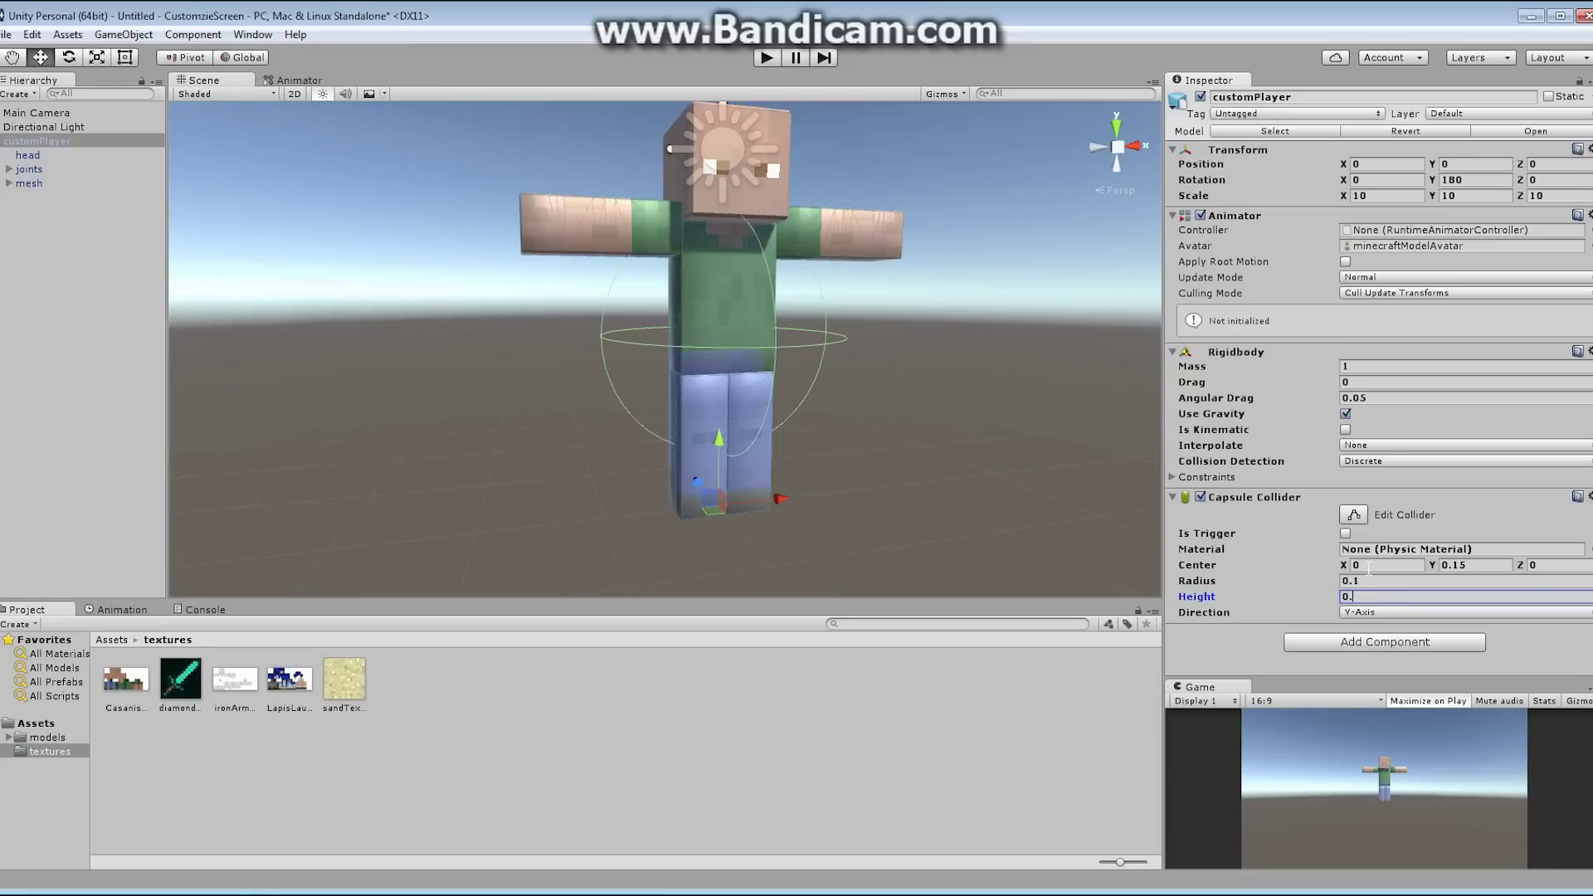
pyautogui.write('35')
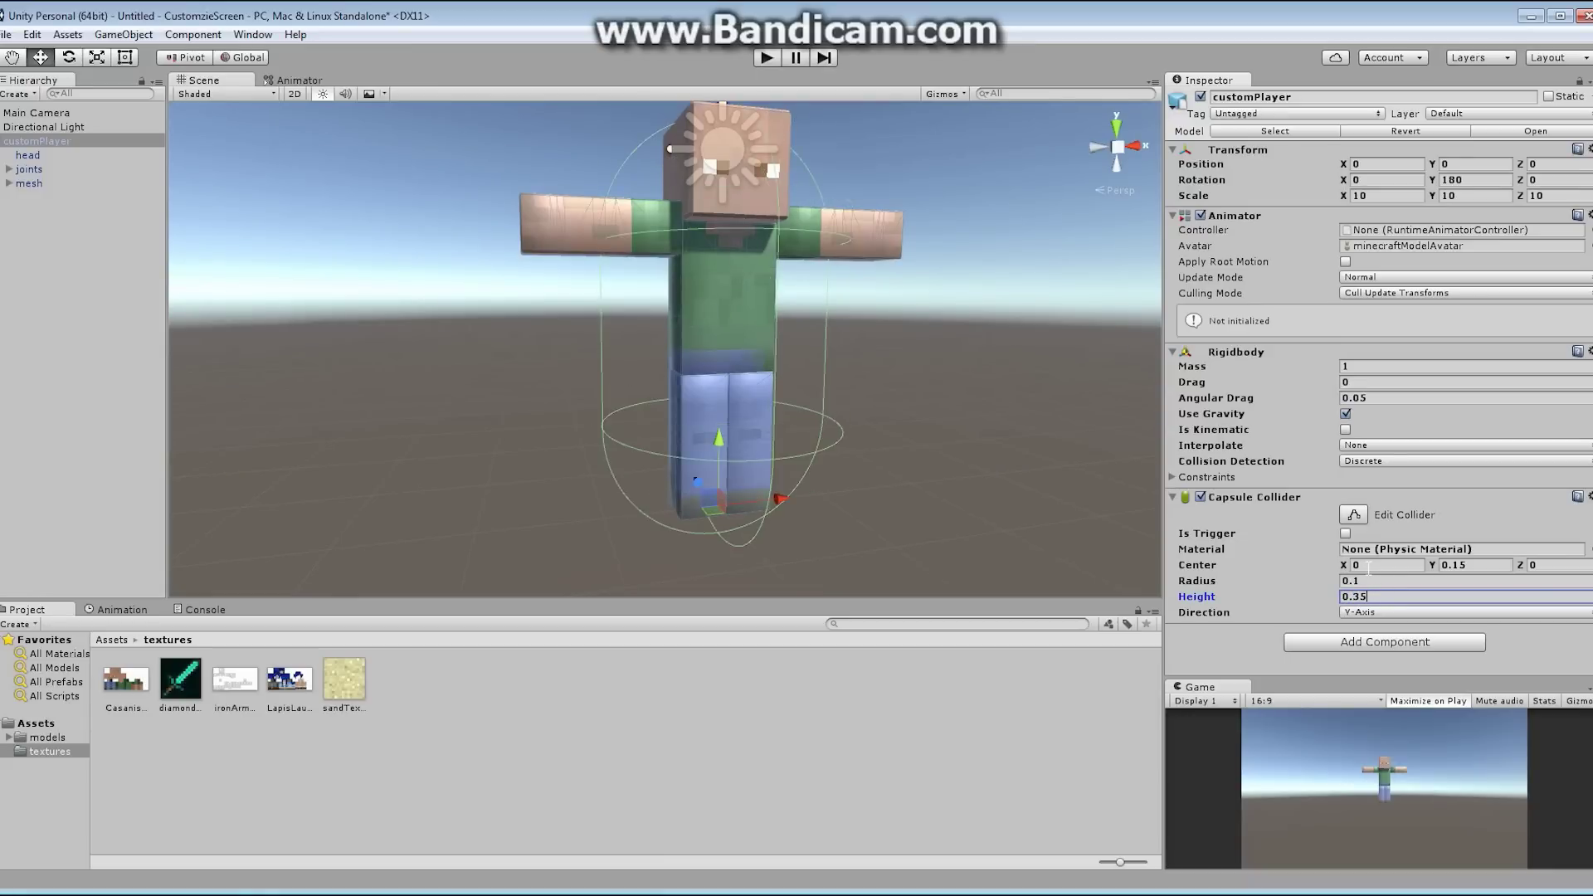
# - Adjust the capsule collider's center Y to 0.17 so its base lines up with the character's feet
pyautogui.click(1457, 565)
pyautogui.write('0.2')
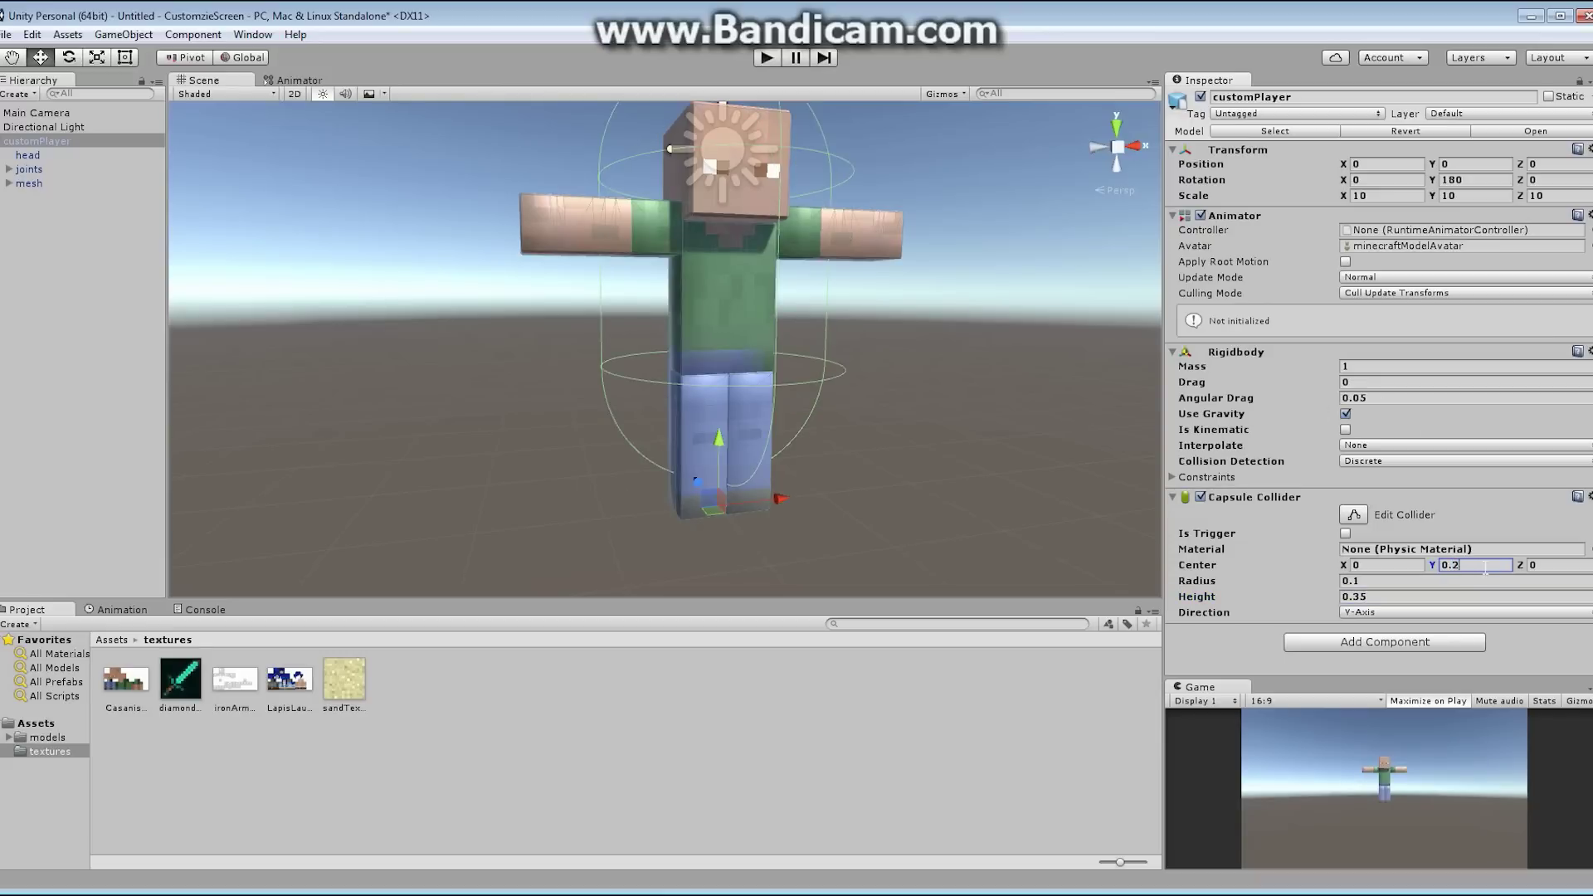
pyautogui.press('BackSpace')
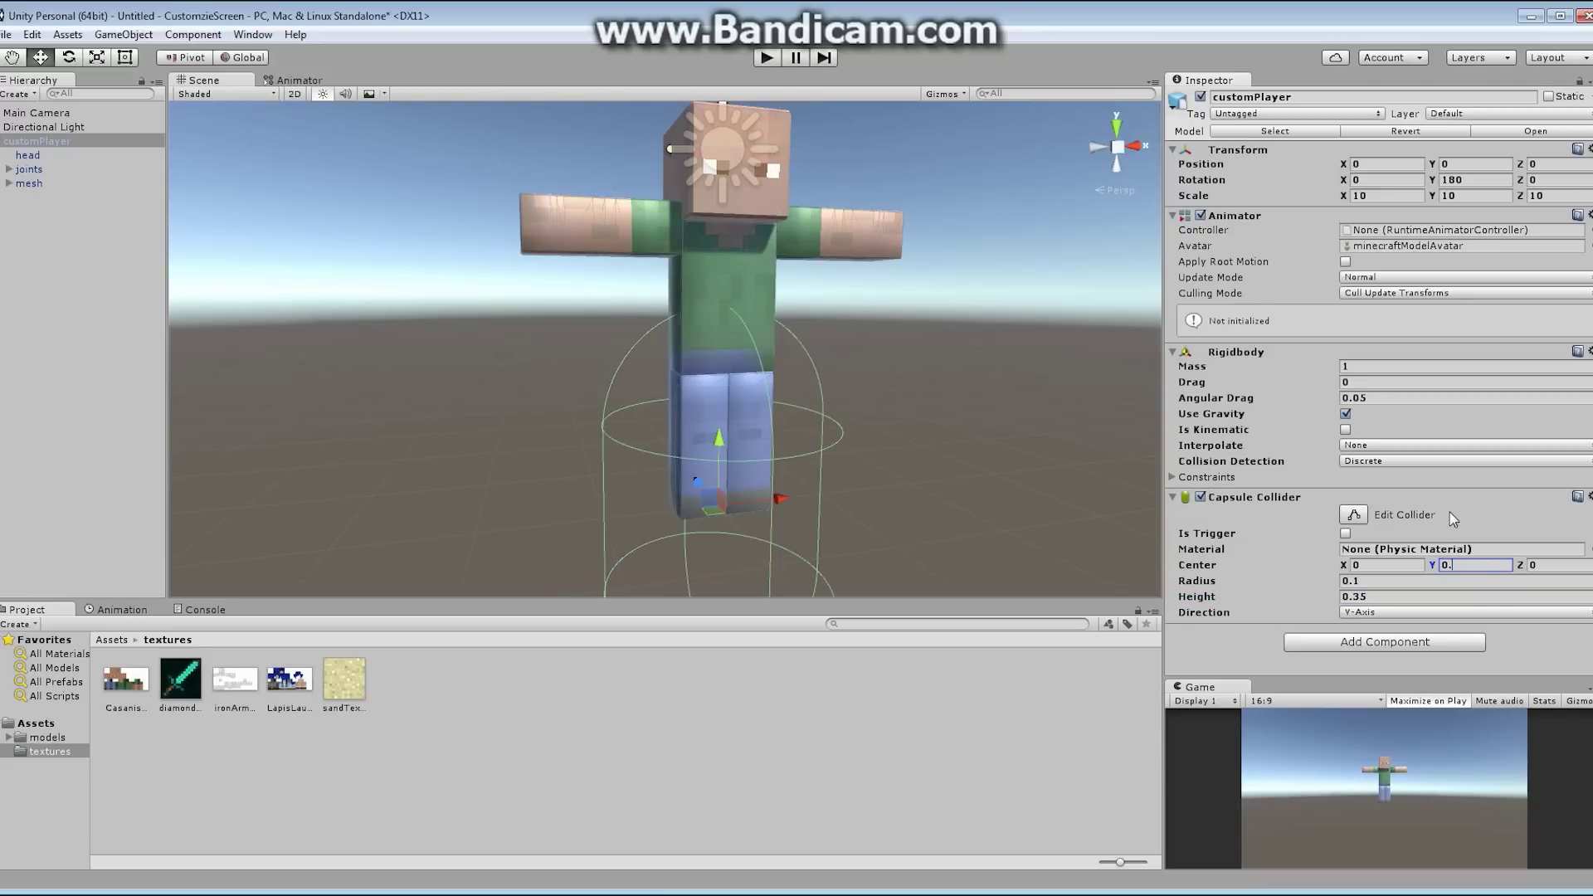
pyautogui.write('18')
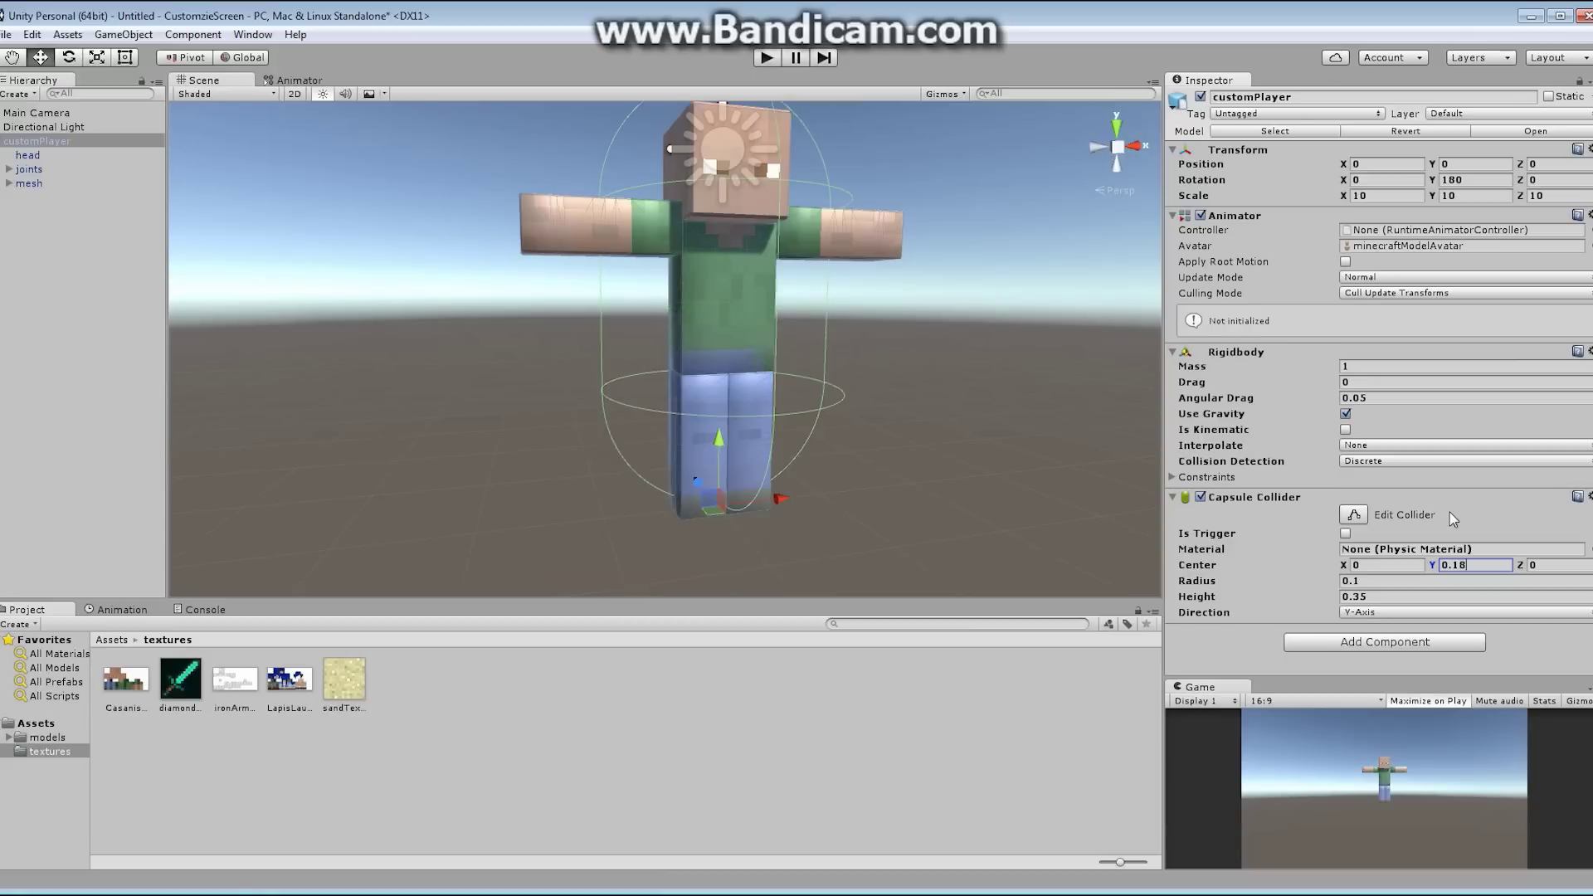
pyautogui.keyDown('alt'); pyautogui.moveTo(783, 552); pyautogui.dragTo(846, 527); pyautogui.keyUp('alt')
pyautogui.click(1448, 564)
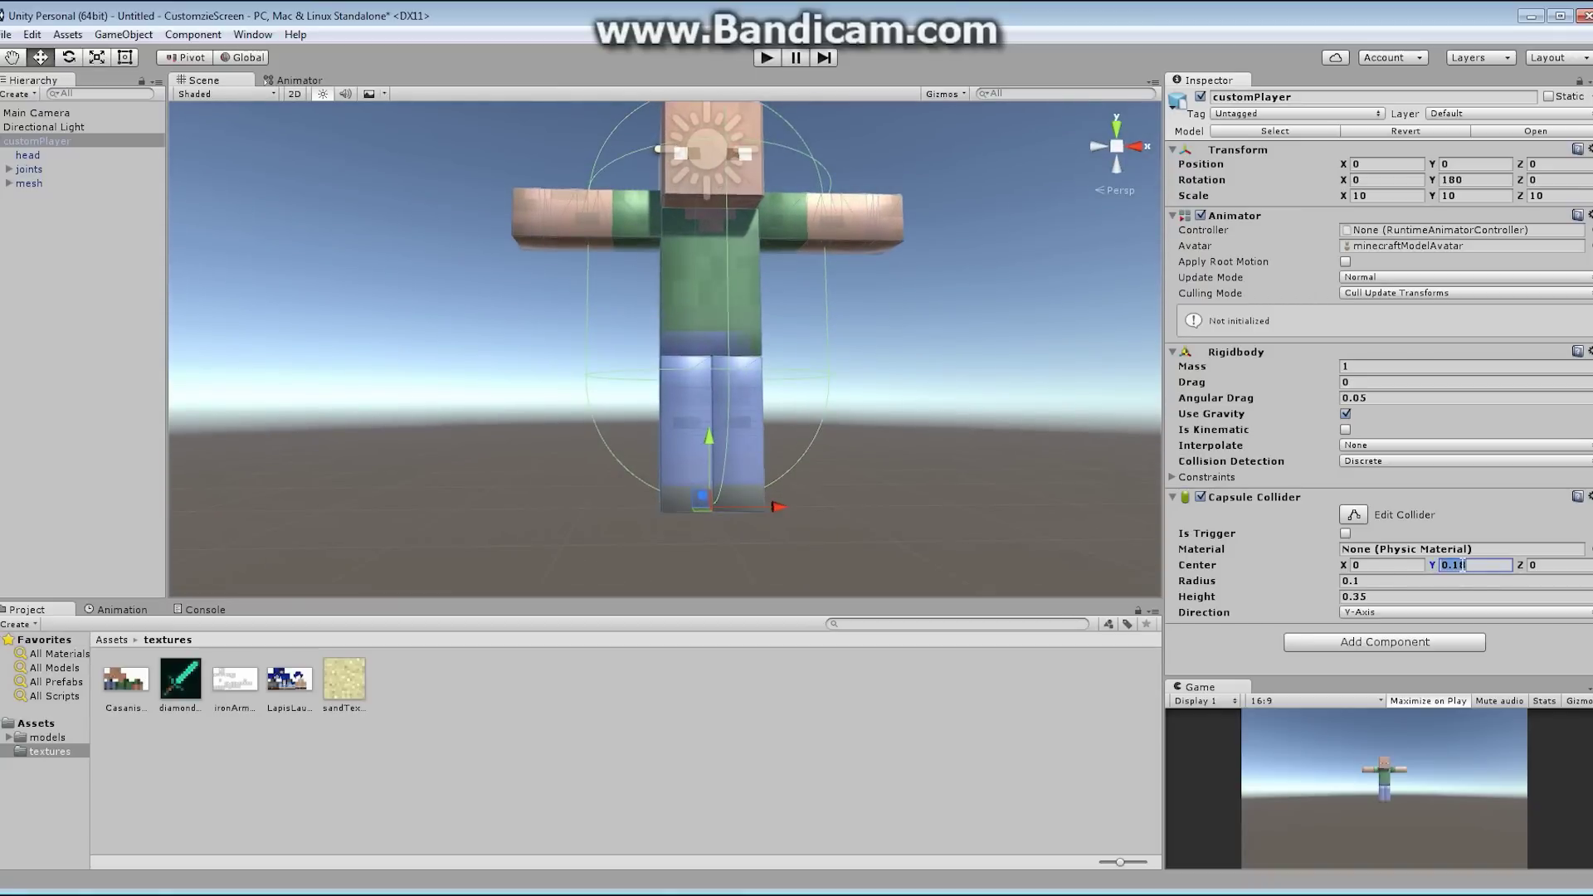
pyautogui.write('0.17')
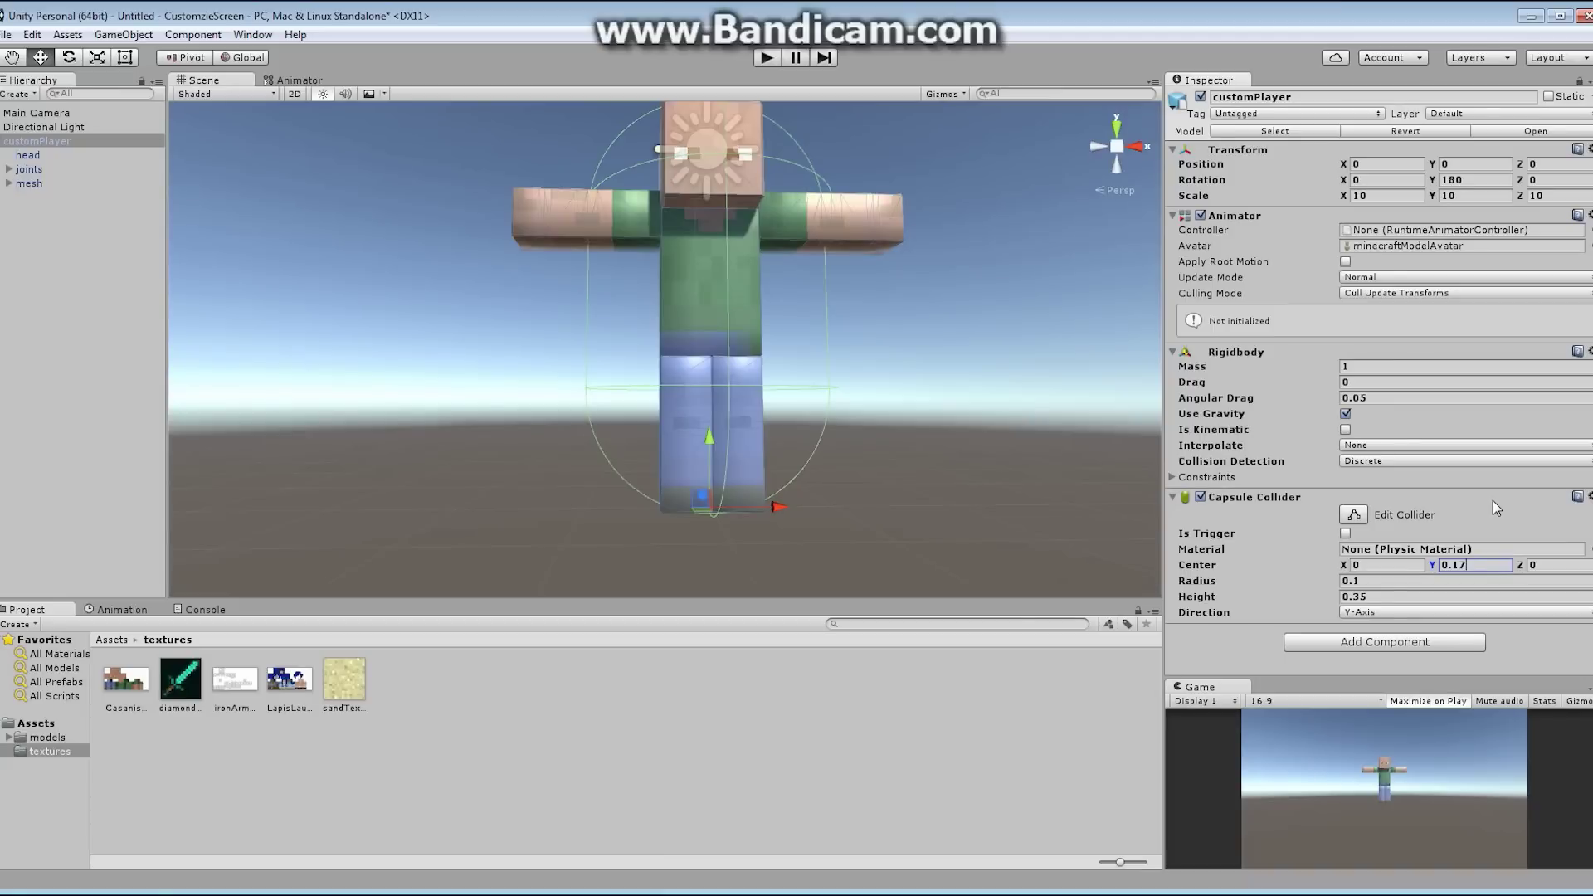
# - Set the capsule collider's center Y to 0.175 and inspect its fit around the character from several angles
pyautogui.write('5')
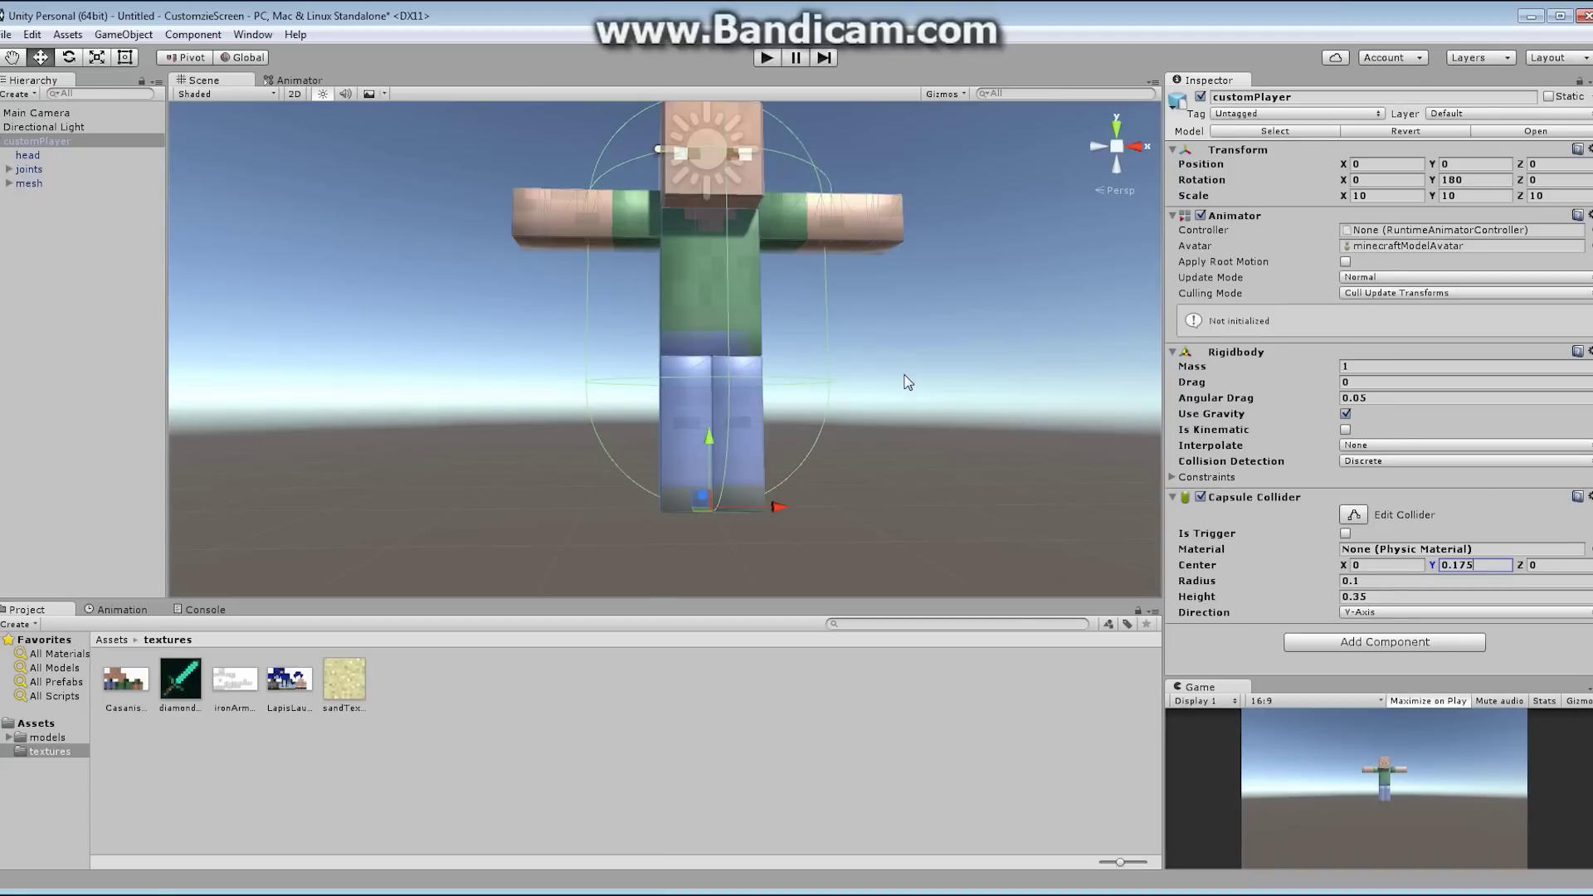
pyautogui.moveTo(895, 332); pyautogui.dragTo(850, 439, button='middle')
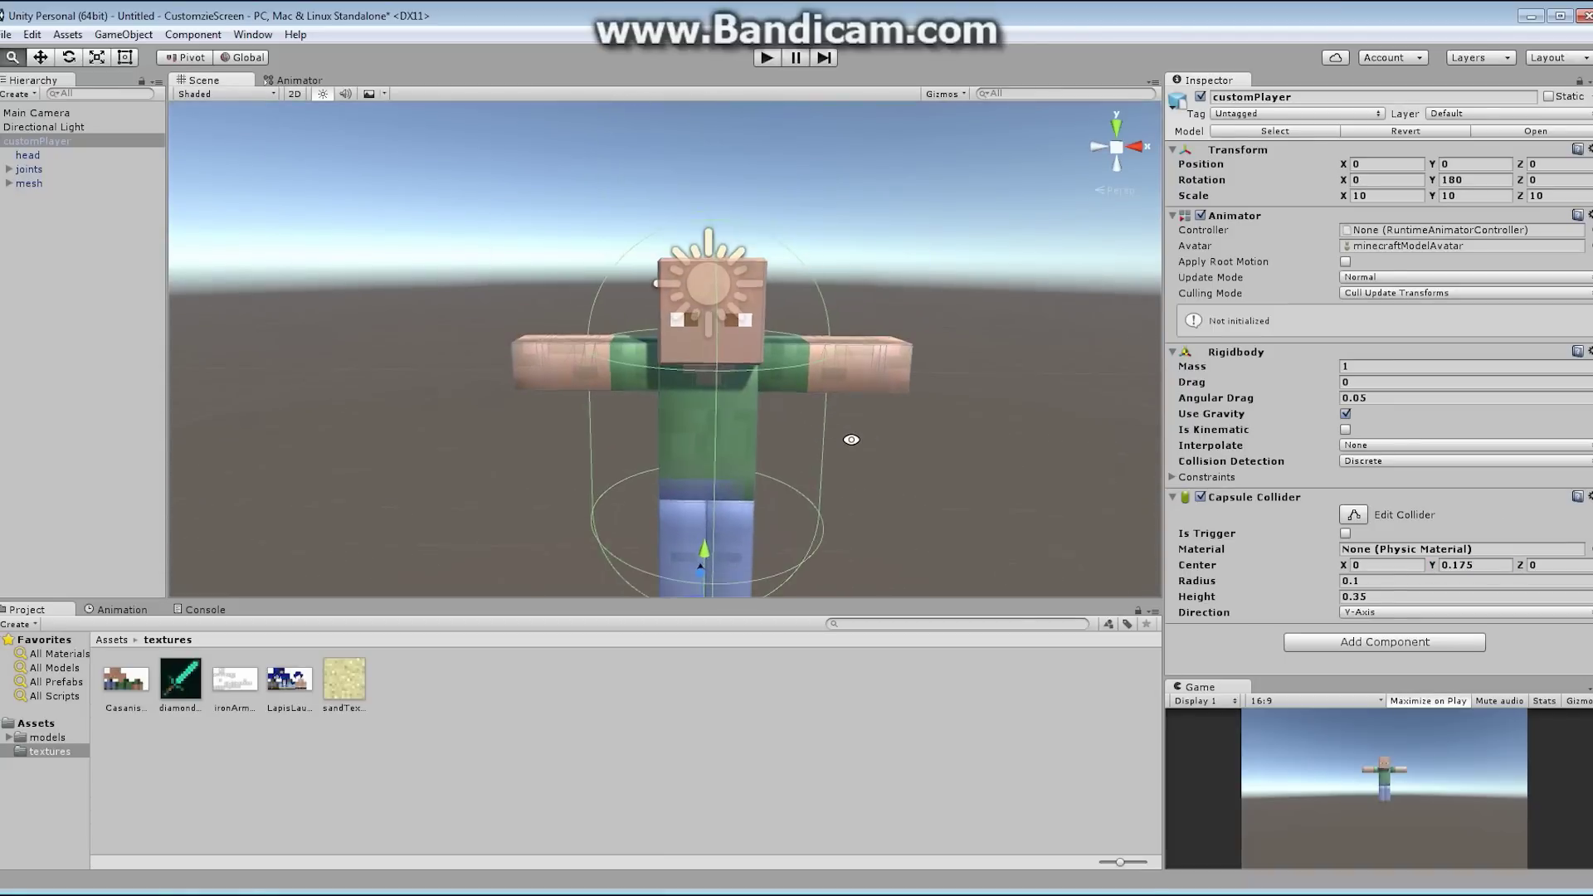
pyautogui.keyDown('alt'); pyautogui.moveTo(833, 438); pyautogui.dragTo(805, 332); pyautogui.keyUp('alt')
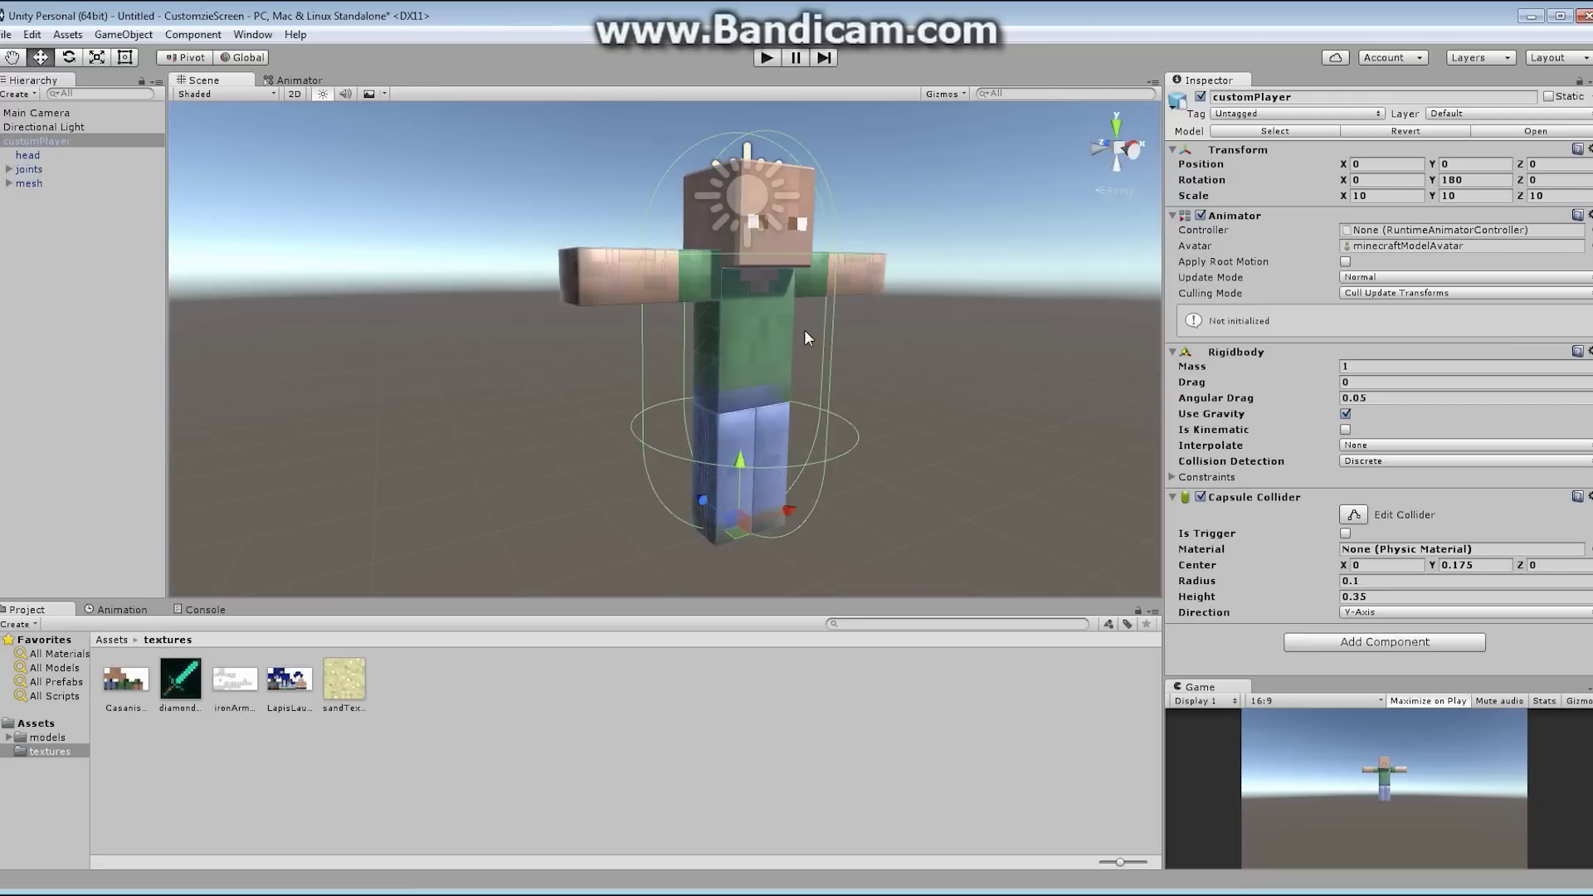
pyautogui.keyDown('alt'); pyautogui.moveTo(897, 338); pyautogui.dragTo(813, 332); pyautogui.keyUp('alt')
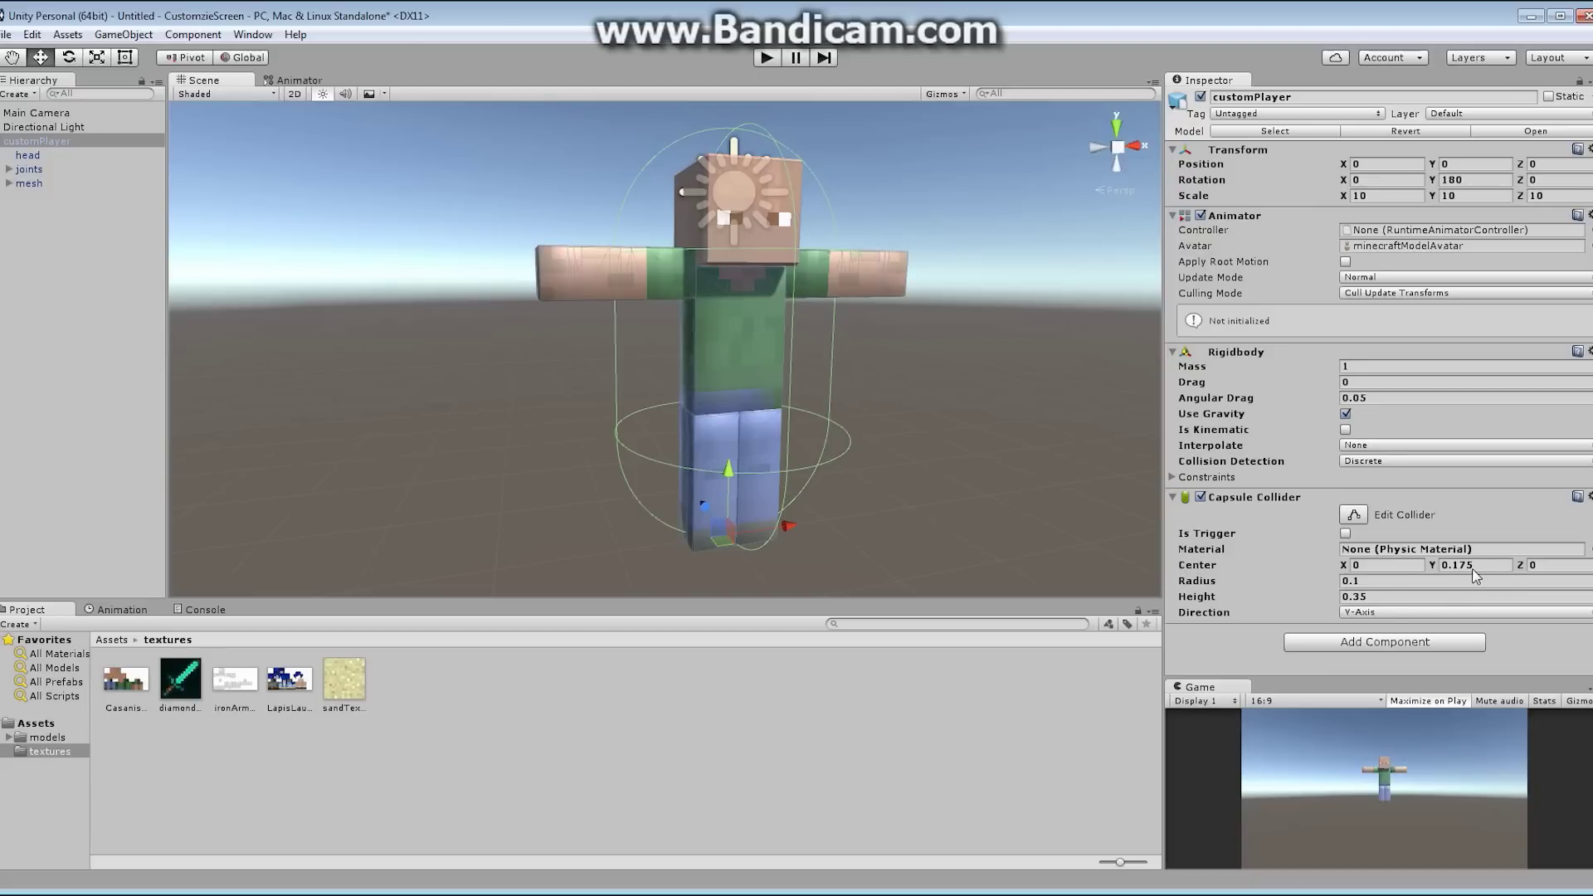
# - Set the capsule collider's height to 0.3 and its center Y to 0.15, and check the fit around the character
pyautogui.click(1366, 597)
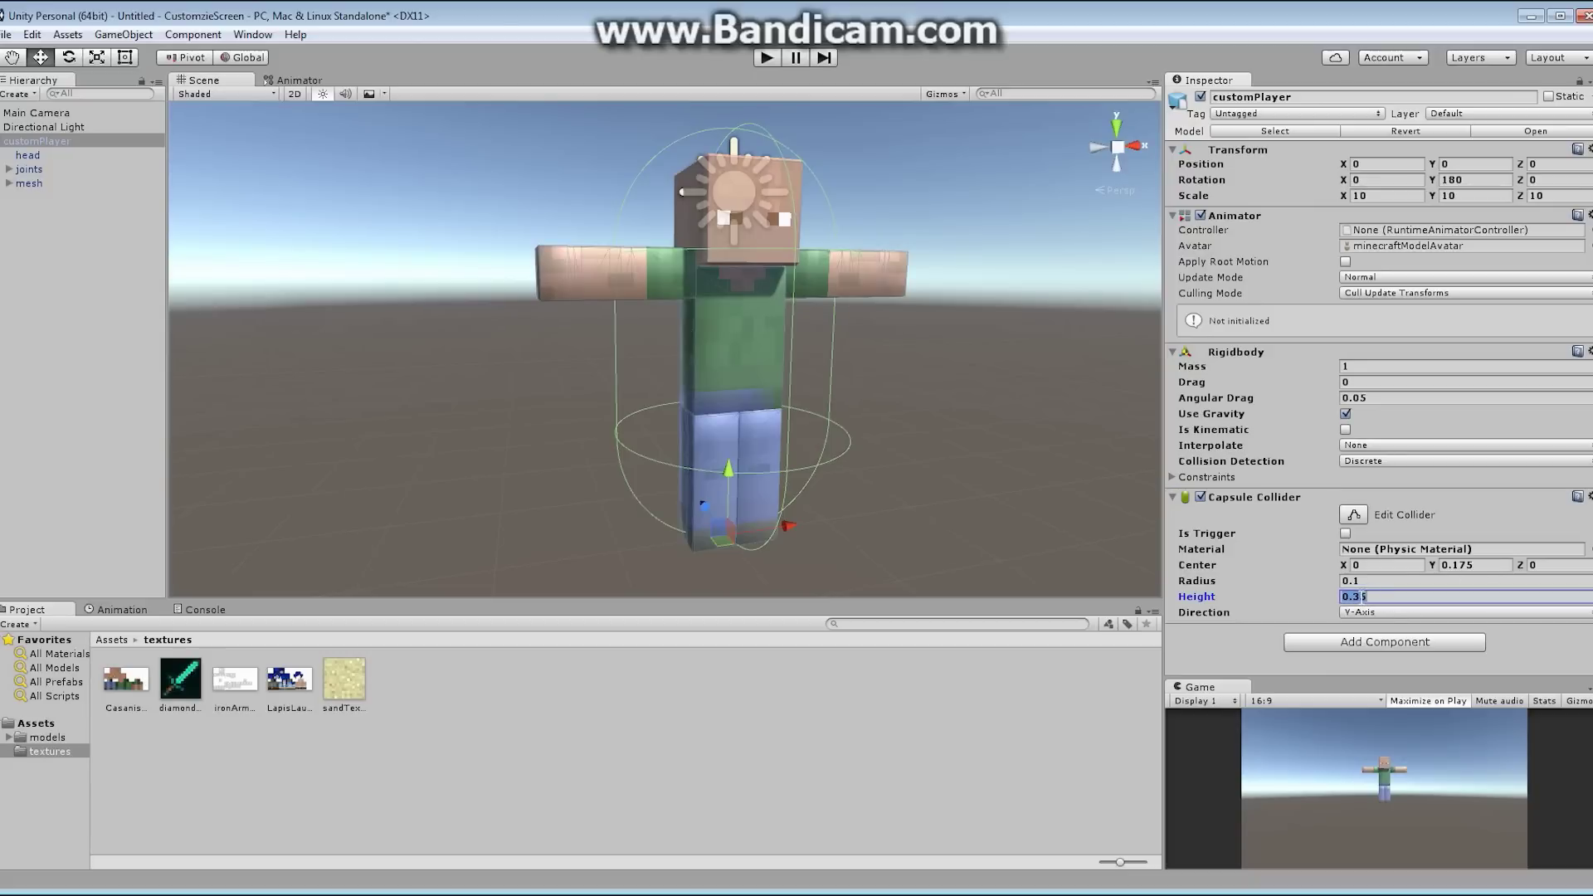
pyautogui.press('BackSpace')
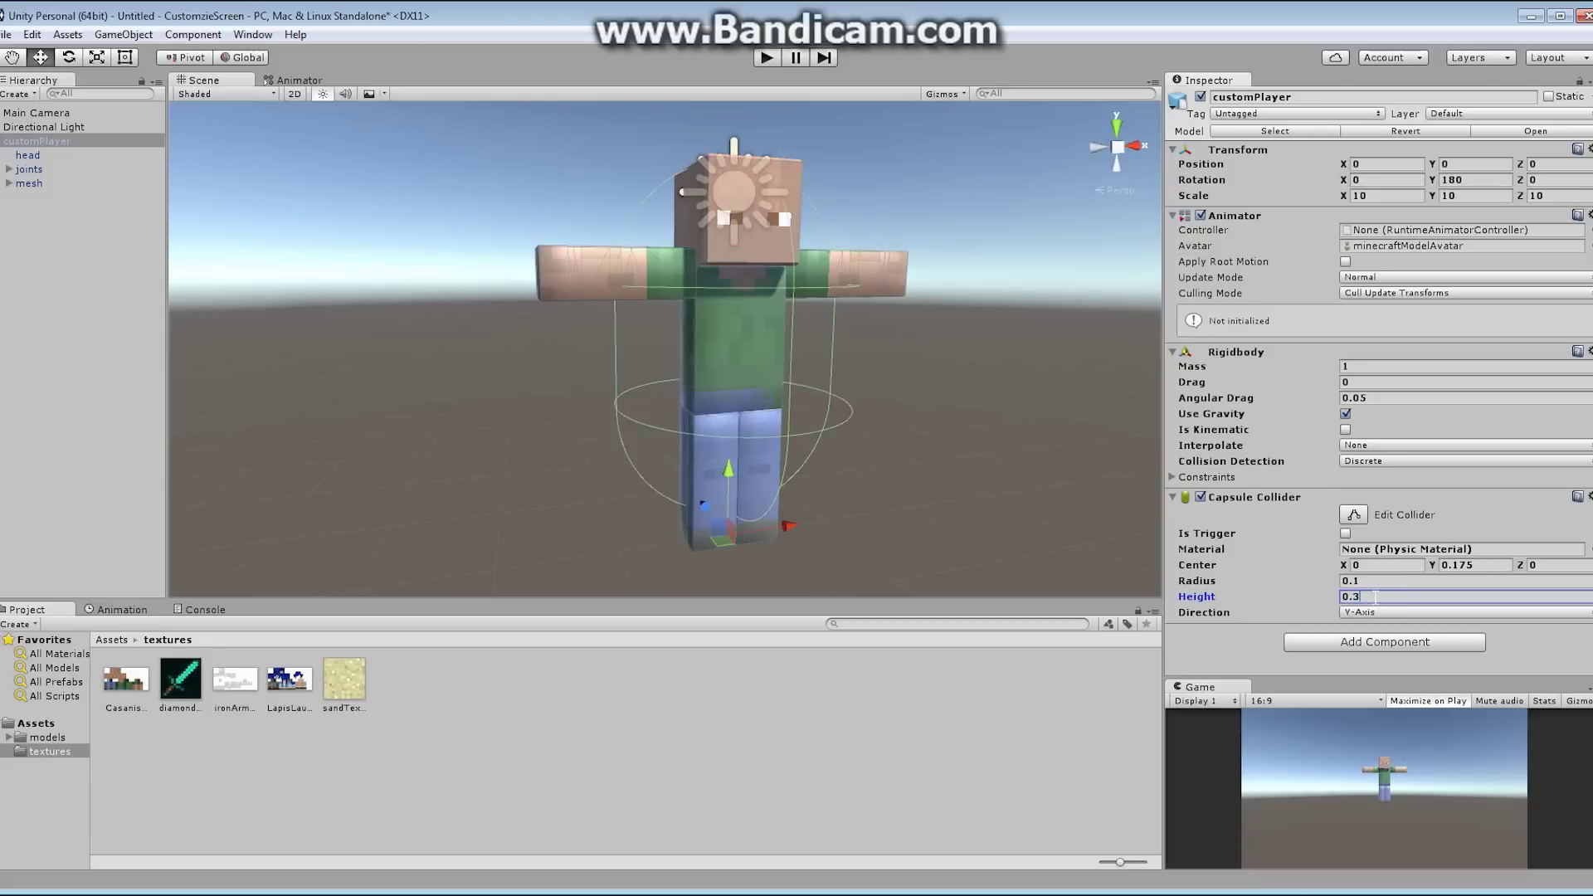
pyautogui.click(1465, 565)
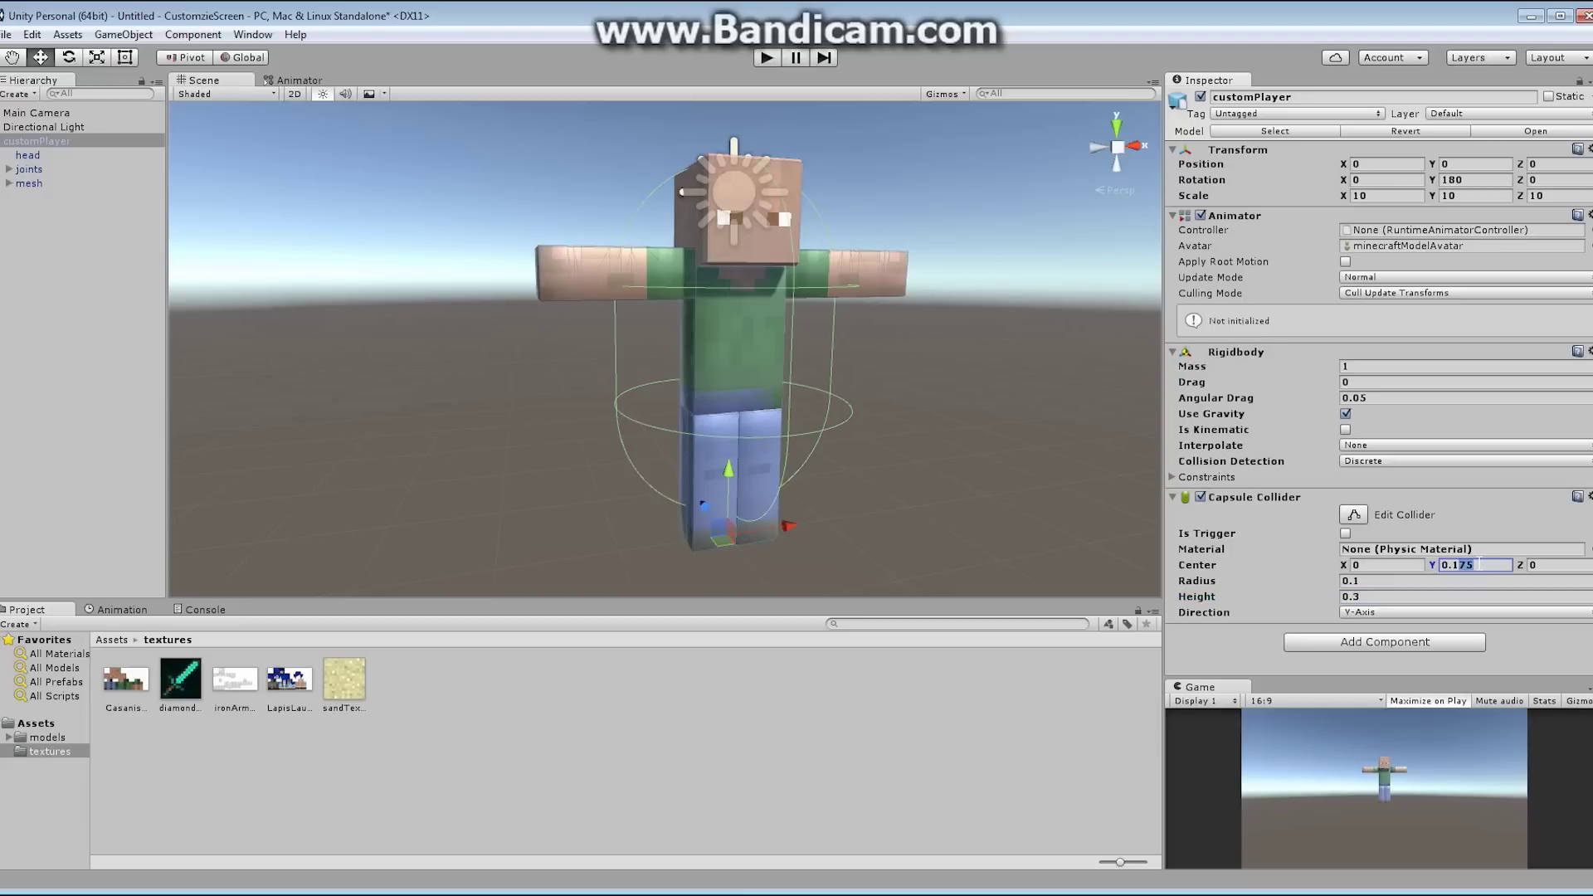
pyautogui.press('BackSpace')
pyautogui.press('BackSpace')
pyautogui.write('5')
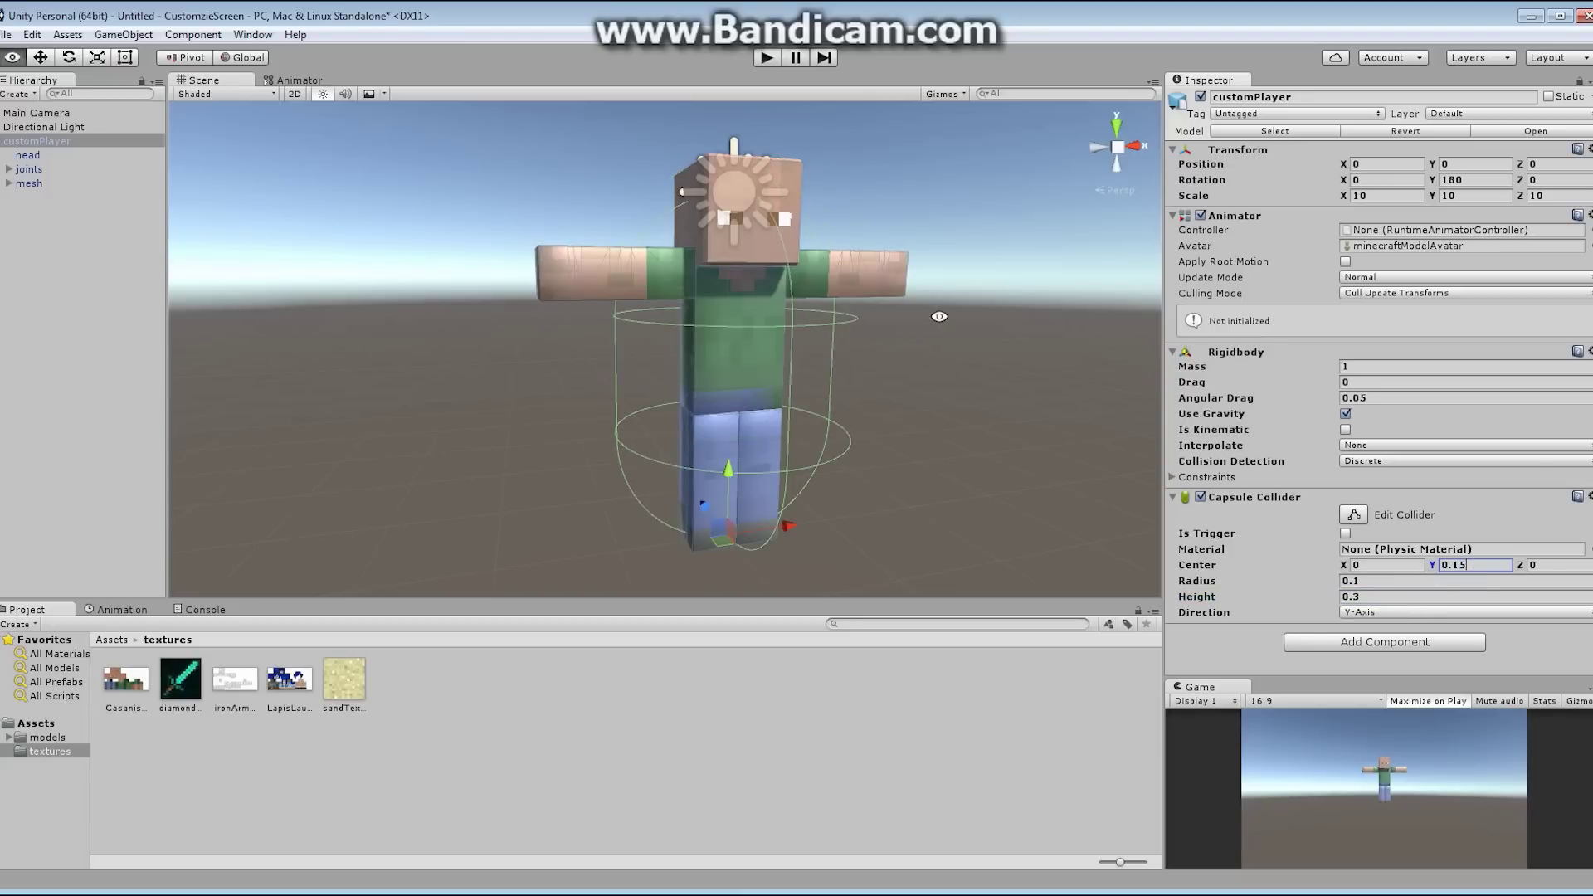
pyautogui.keyDown('alt'); pyautogui.moveTo(865, 325); pyautogui.dragTo(581, 289); pyautogui.keyUp('alt')
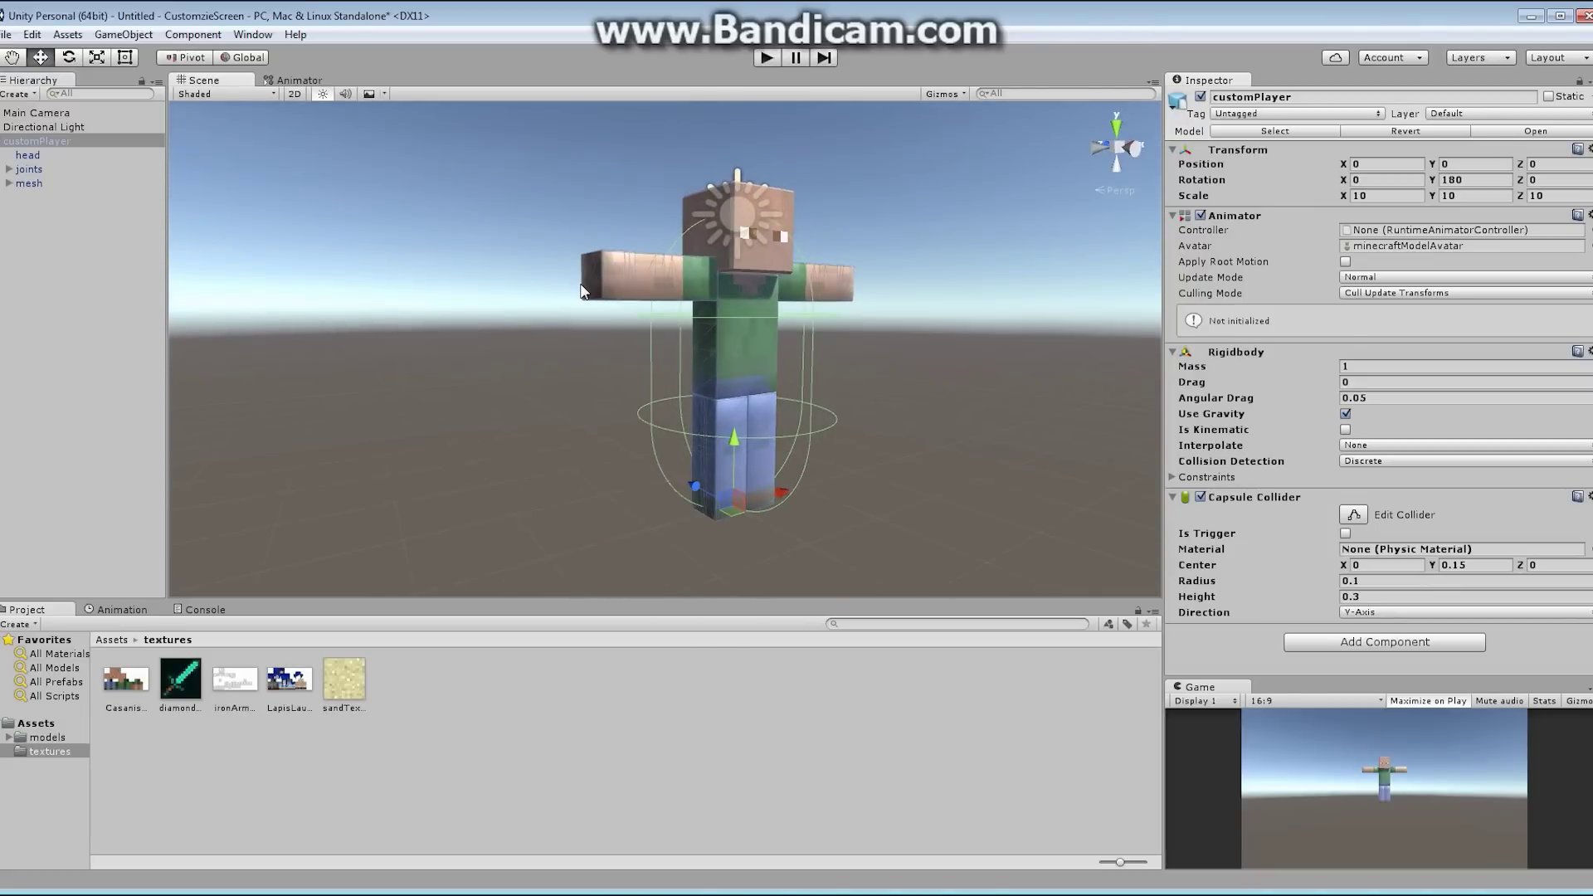
pyautogui.keyDown('alt'); pyautogui.moveTo(580, 291); pyautogui.dragTo(707, 308); pyautogui.keyUp('alt')
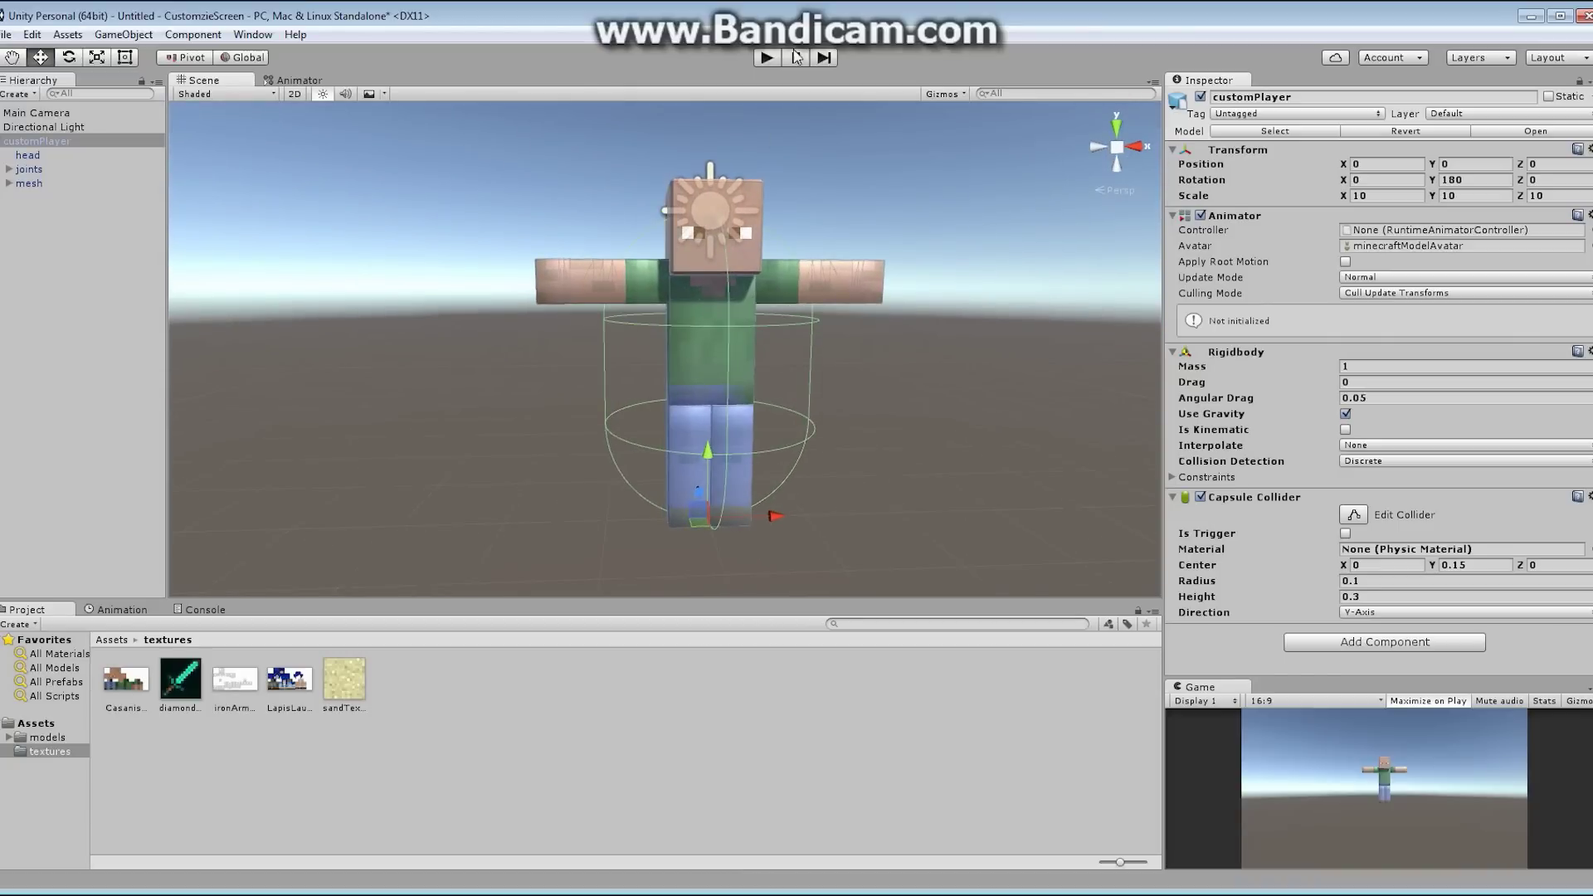
# - Run the scene in play mode to test the character's physics, and stop it again
pyautogui.click(768, 57)
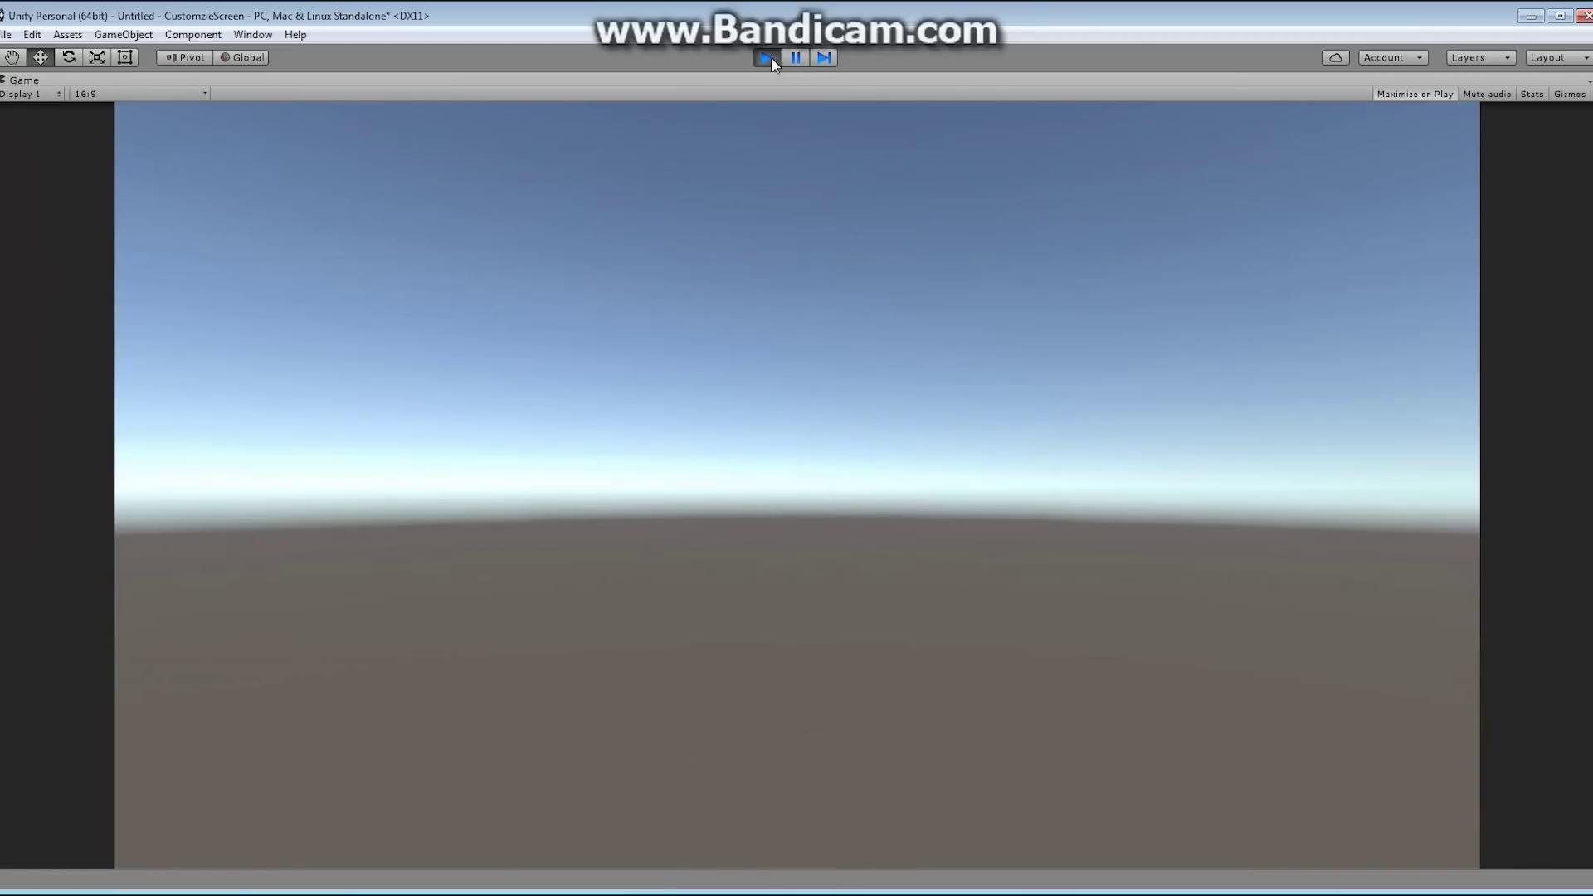
pyautogui.click(769, 58)
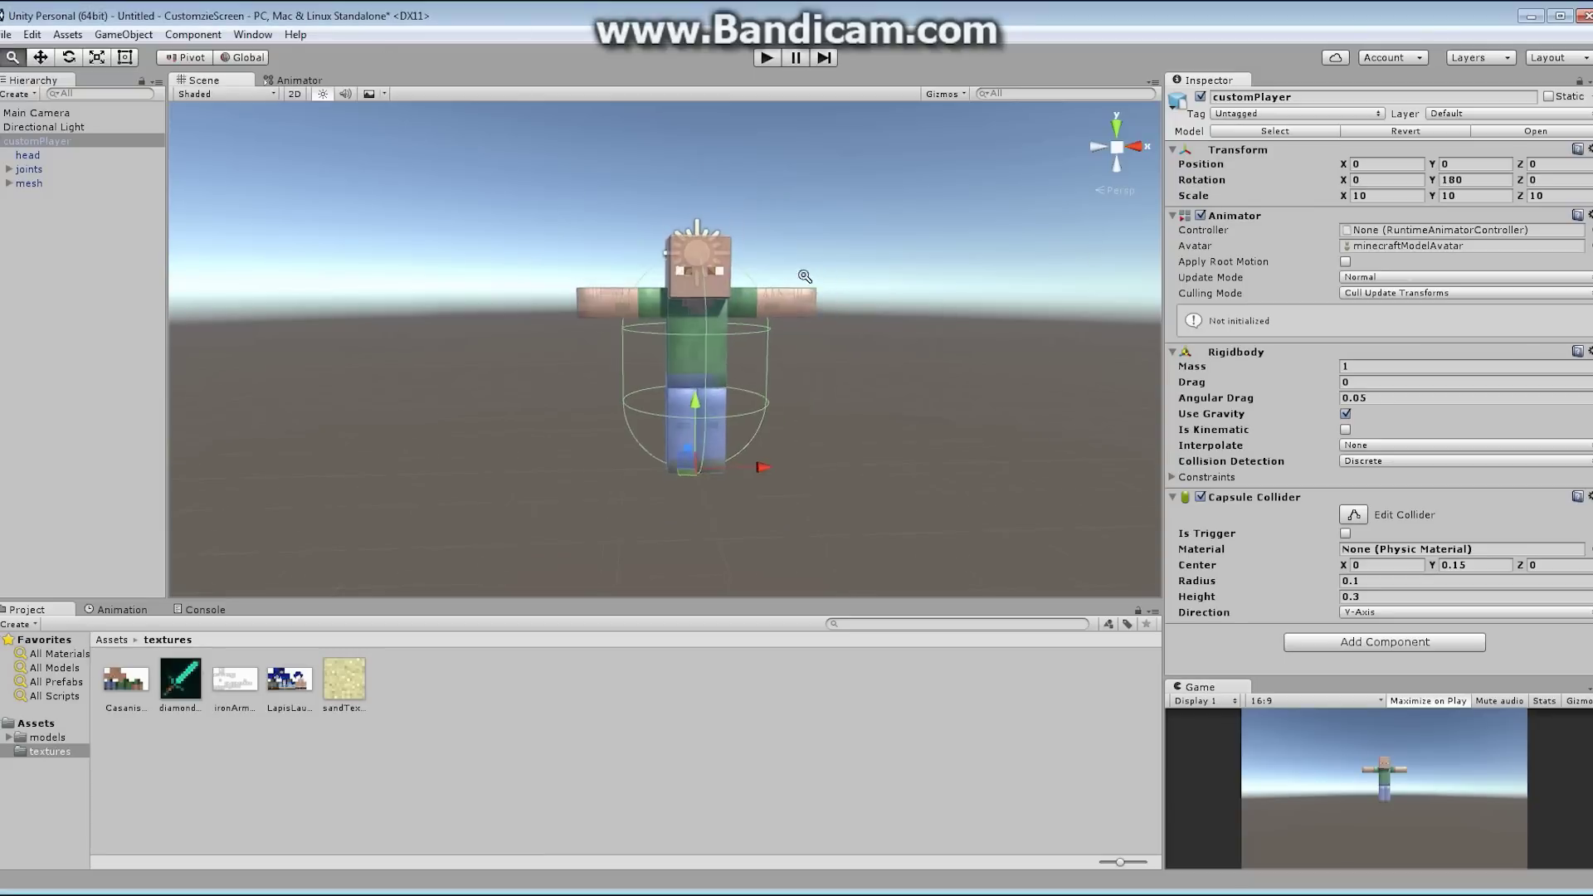
pyautogui.scroll(-3, 883, 331)
pyautogui.moveTo(807, 276)
pyautogui.keyDown('alt'); pyautogui.mouseDown()
pyautogui.moveTo(795, 240)
pyautogui.moveTo(788, 279)
pyautogui.mouseUp(); pyautogui.keyUp('alt')
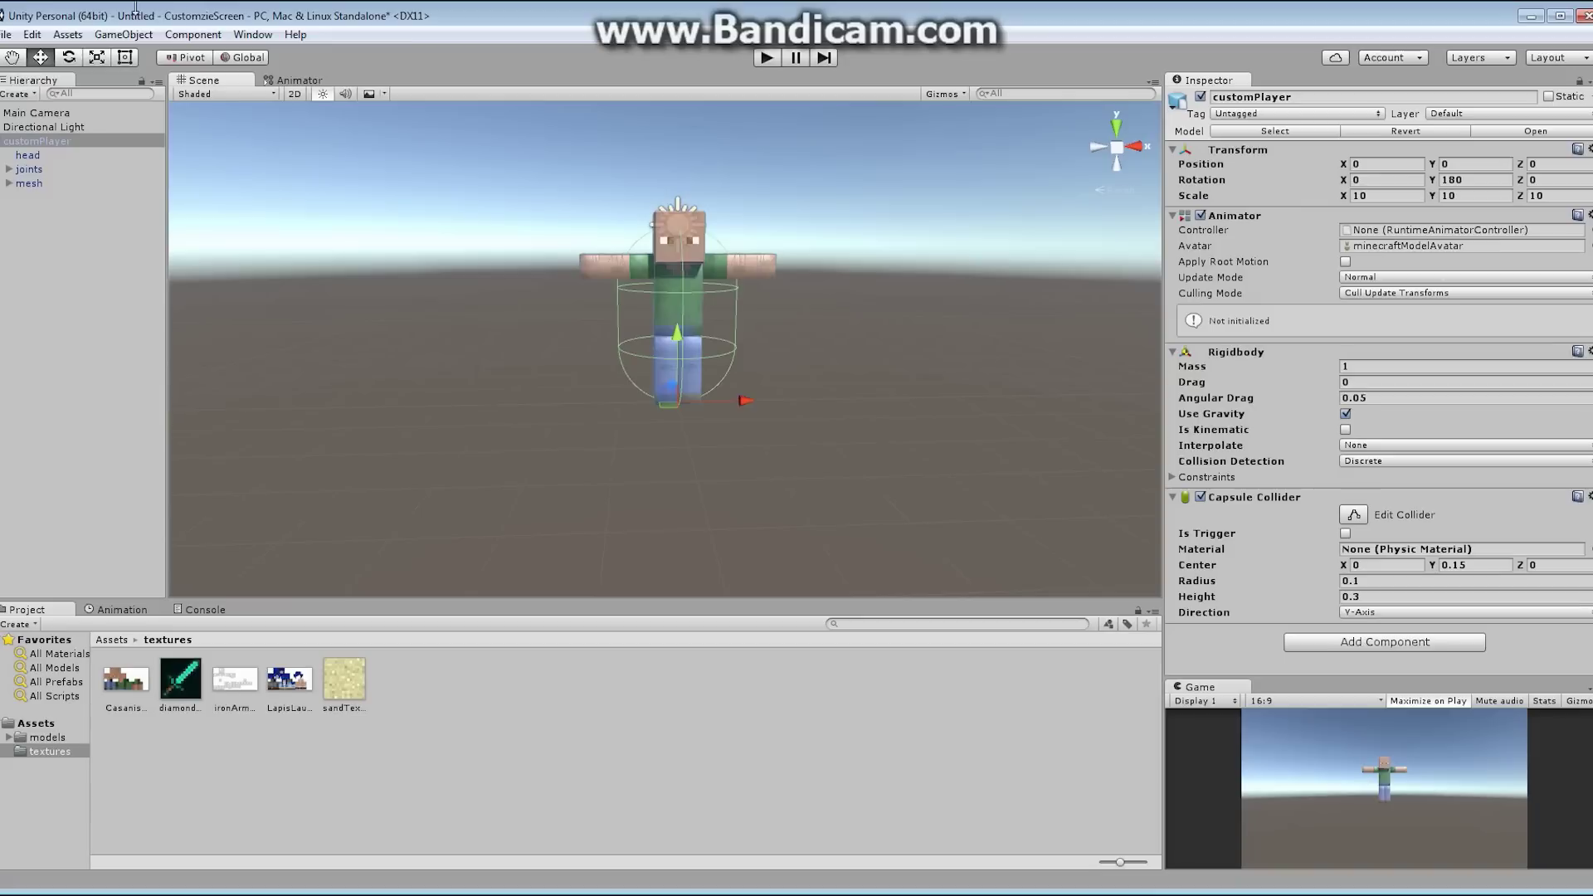
# - Add a 3D cube to the scene and reset its transform to the origin
pyautogui.click(133, 35)
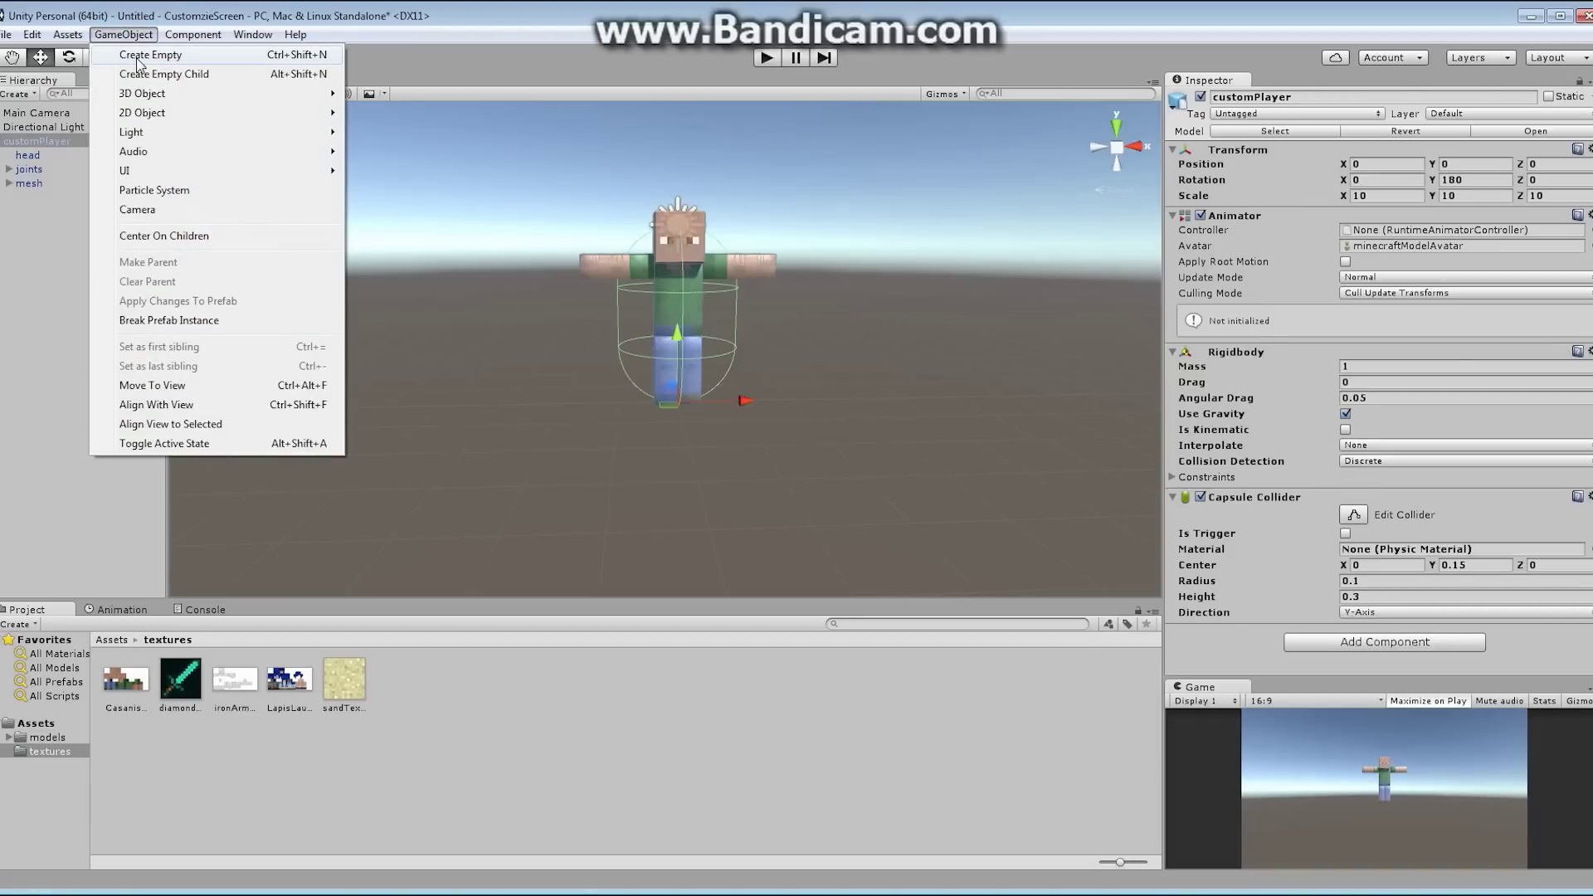
pyautogui.moveTo(207, 93)
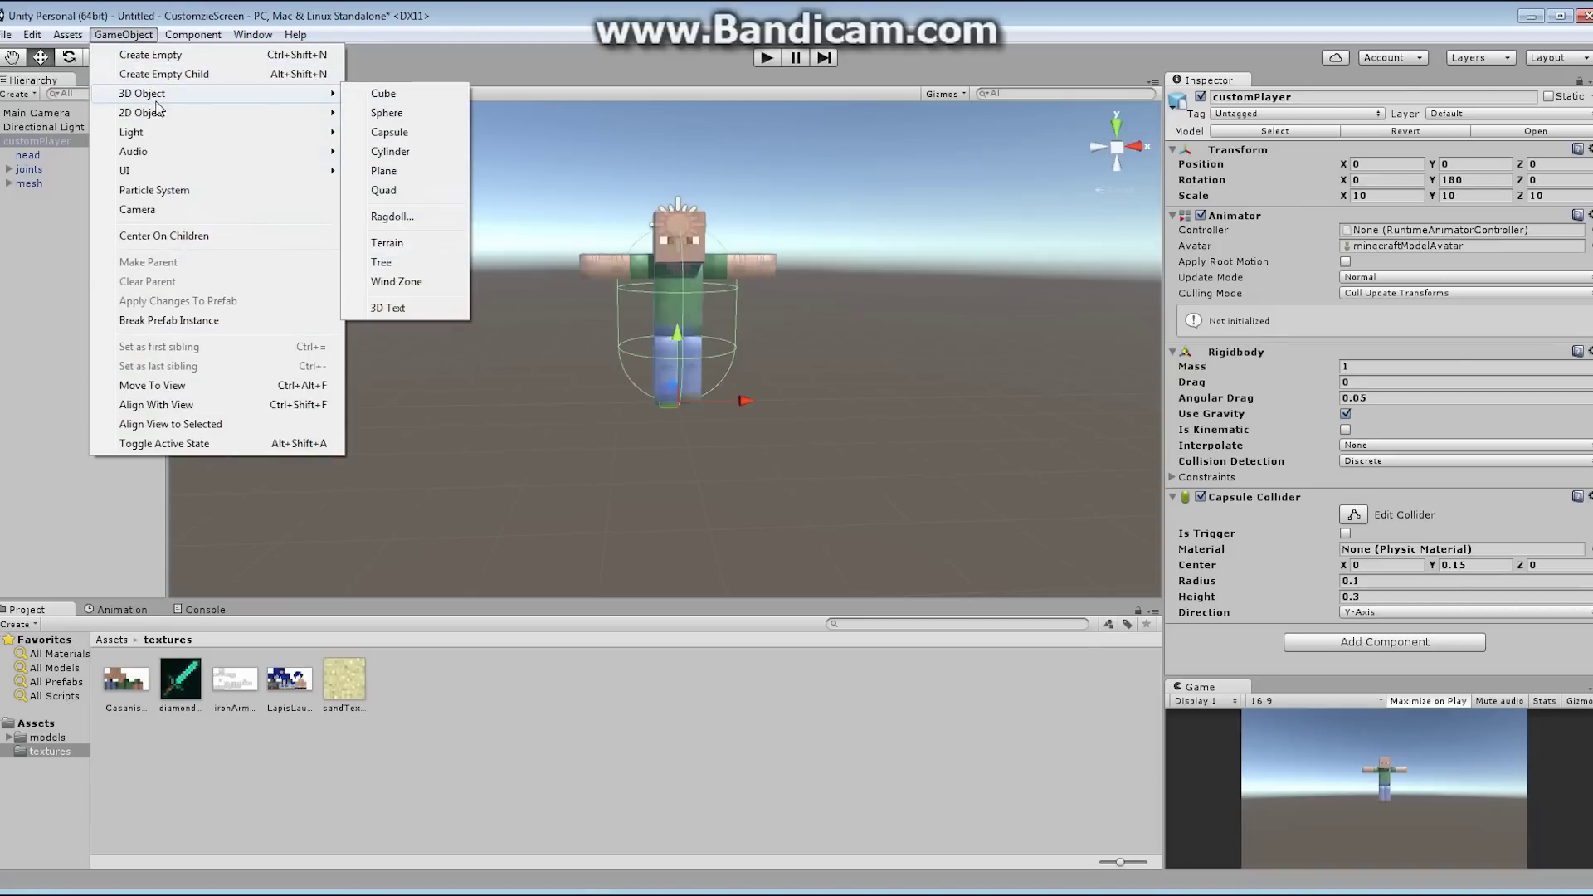
pyautogui.click(374, 96)
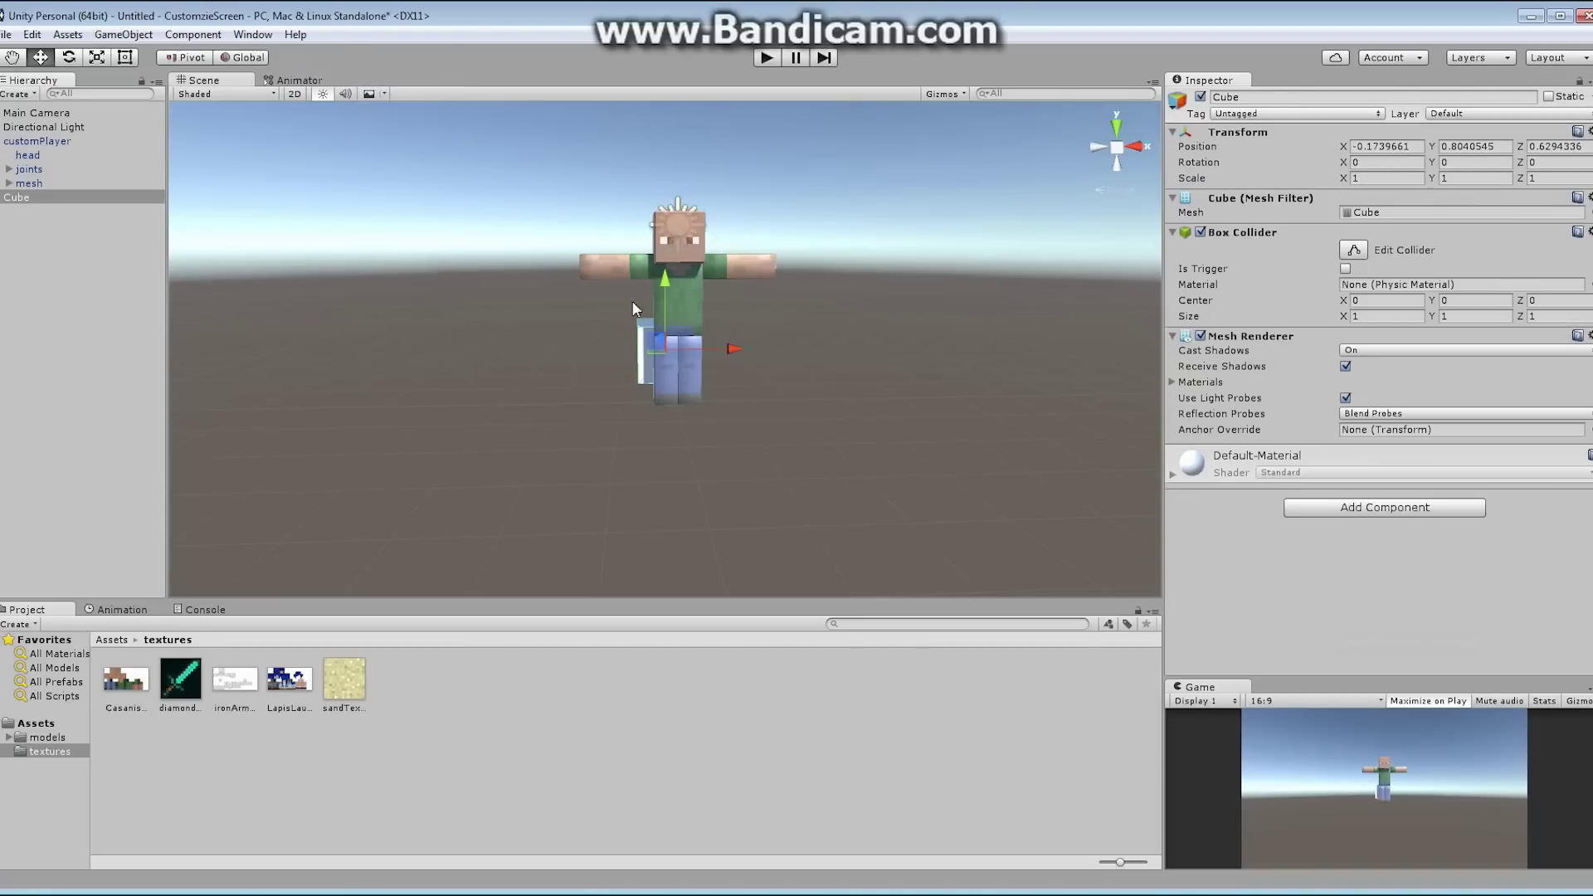
pyautogui.keyDown('alt'); pyautogui.moveTo(721, 252); pyautogui.dragTo(913, 257); pyautogui.keyUp('alt')
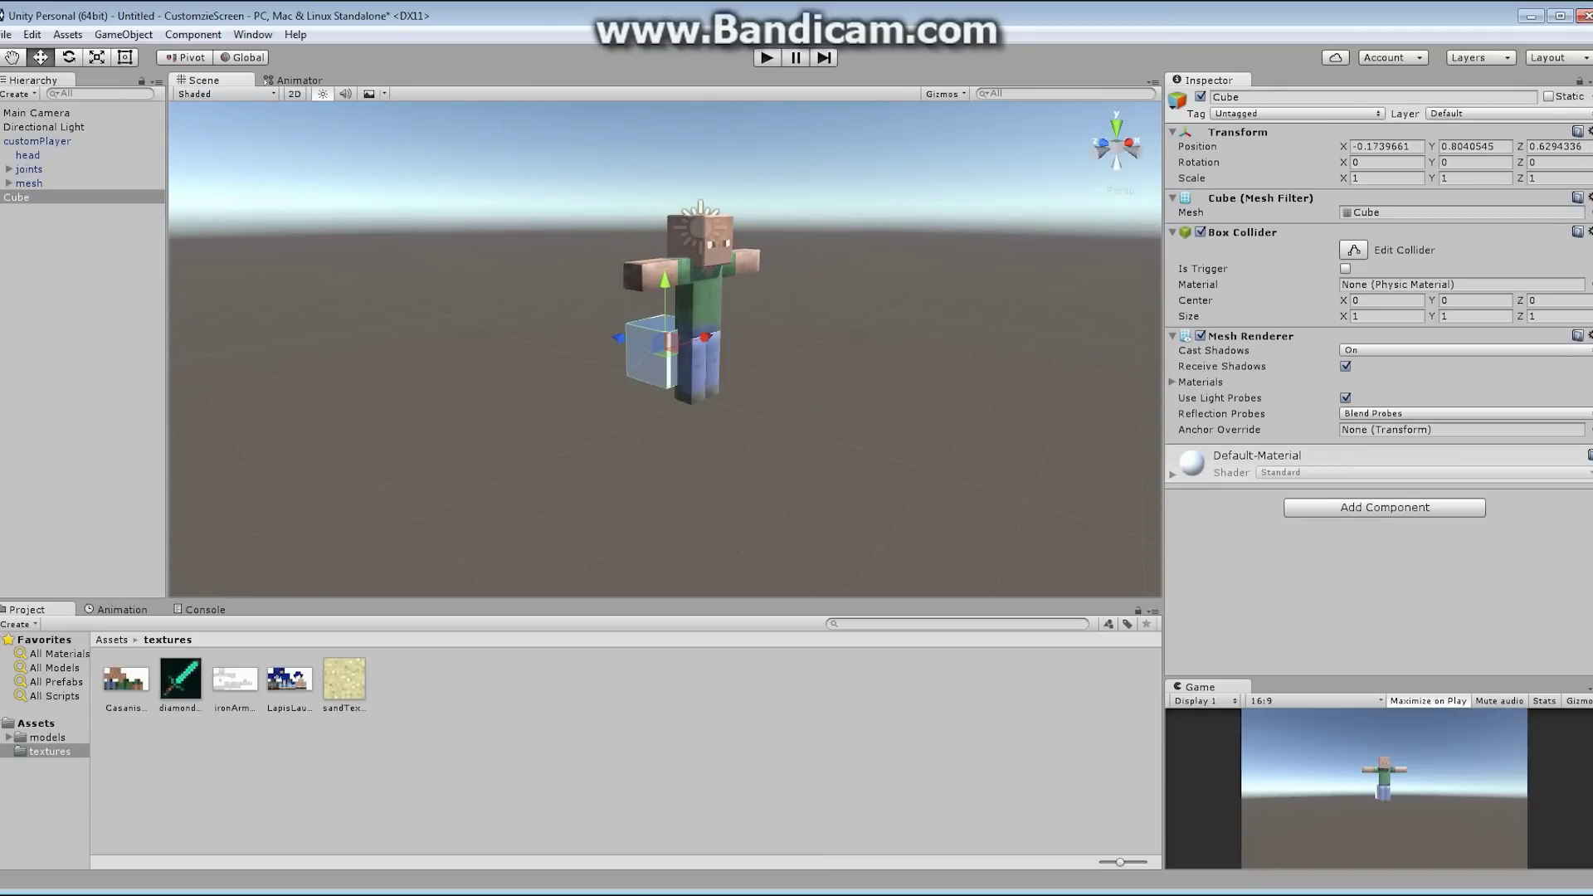
pyautogui.click(1589, 132)
pyautogui.click(1500, 151)
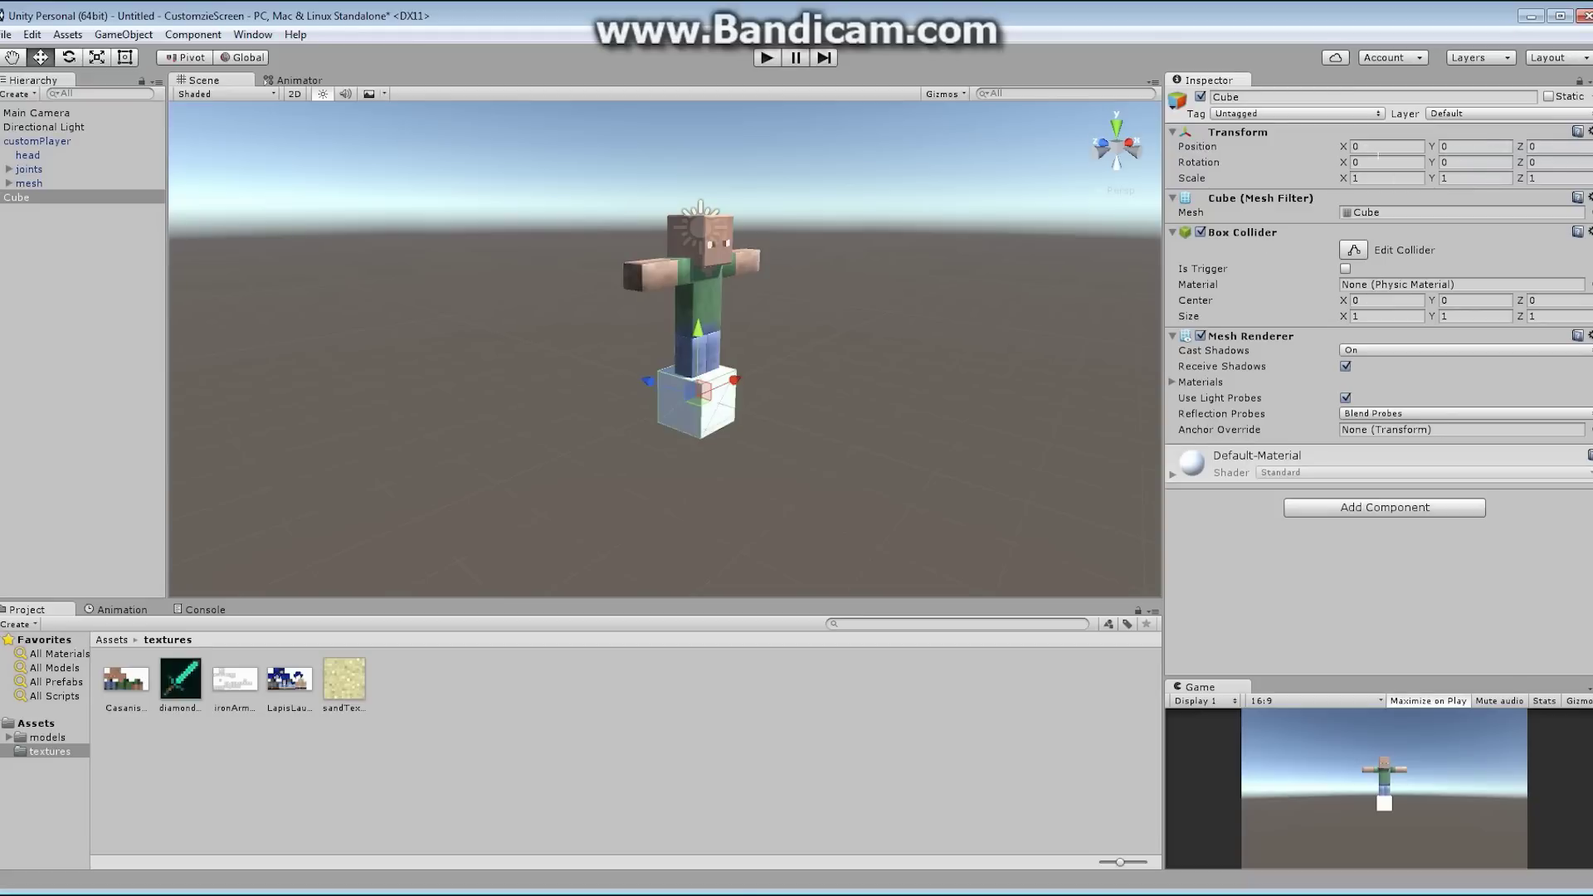
# - Rename the cube groundCube
pyautogui.click(1261, 98)
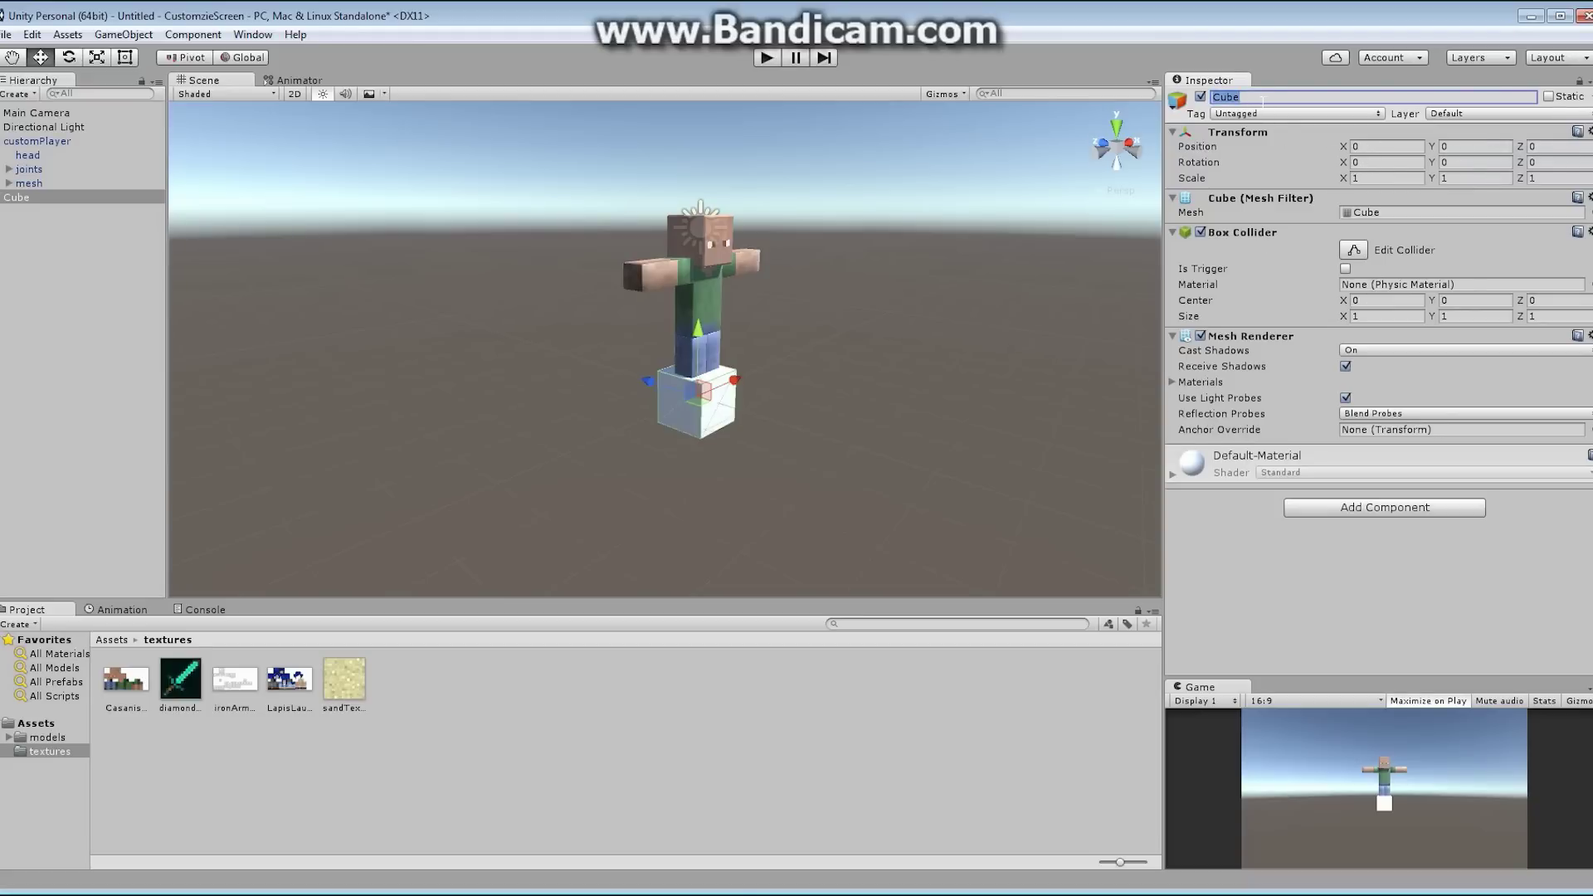
pyautogui.write('groundCube')
pyautogui.press('Return')
# - Lower groundCube beneath the character's feet and set its Y position to -0.5
pyautogui.keyDown('alt'); pyautogui.moveTo(747, 265); pyautogui.dragTo(690, 376); pyautogui.keyUp('alt')
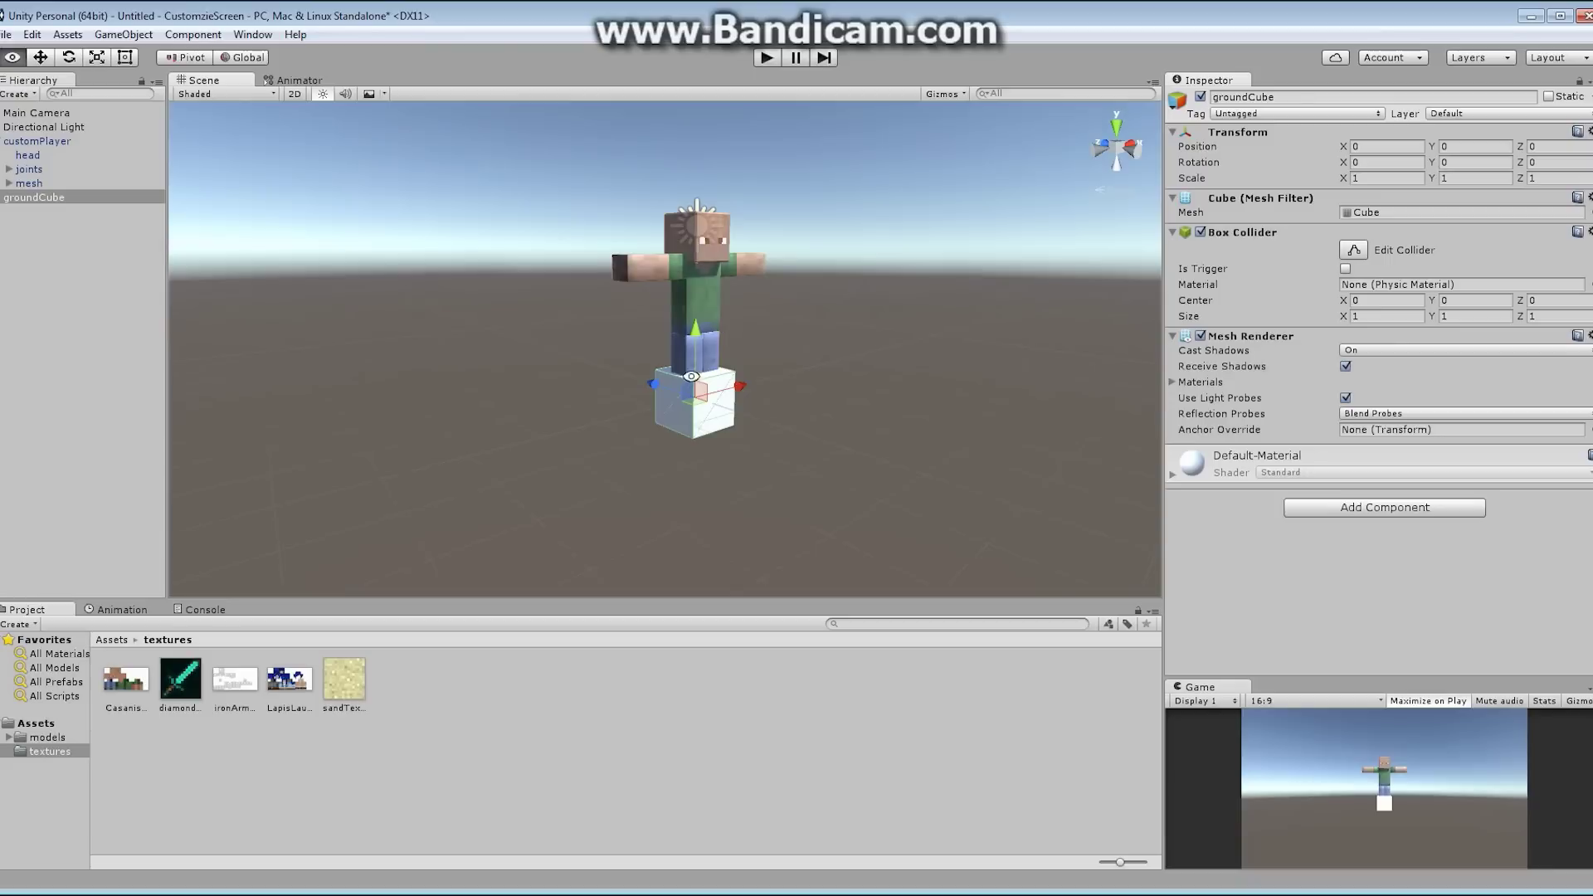
pyautogui.keyDown('alt'); pyautogui.moveTo(690, 376); pyautogui.dragTo(811, 331, button='right'); pyautogui.keyUp('alt')
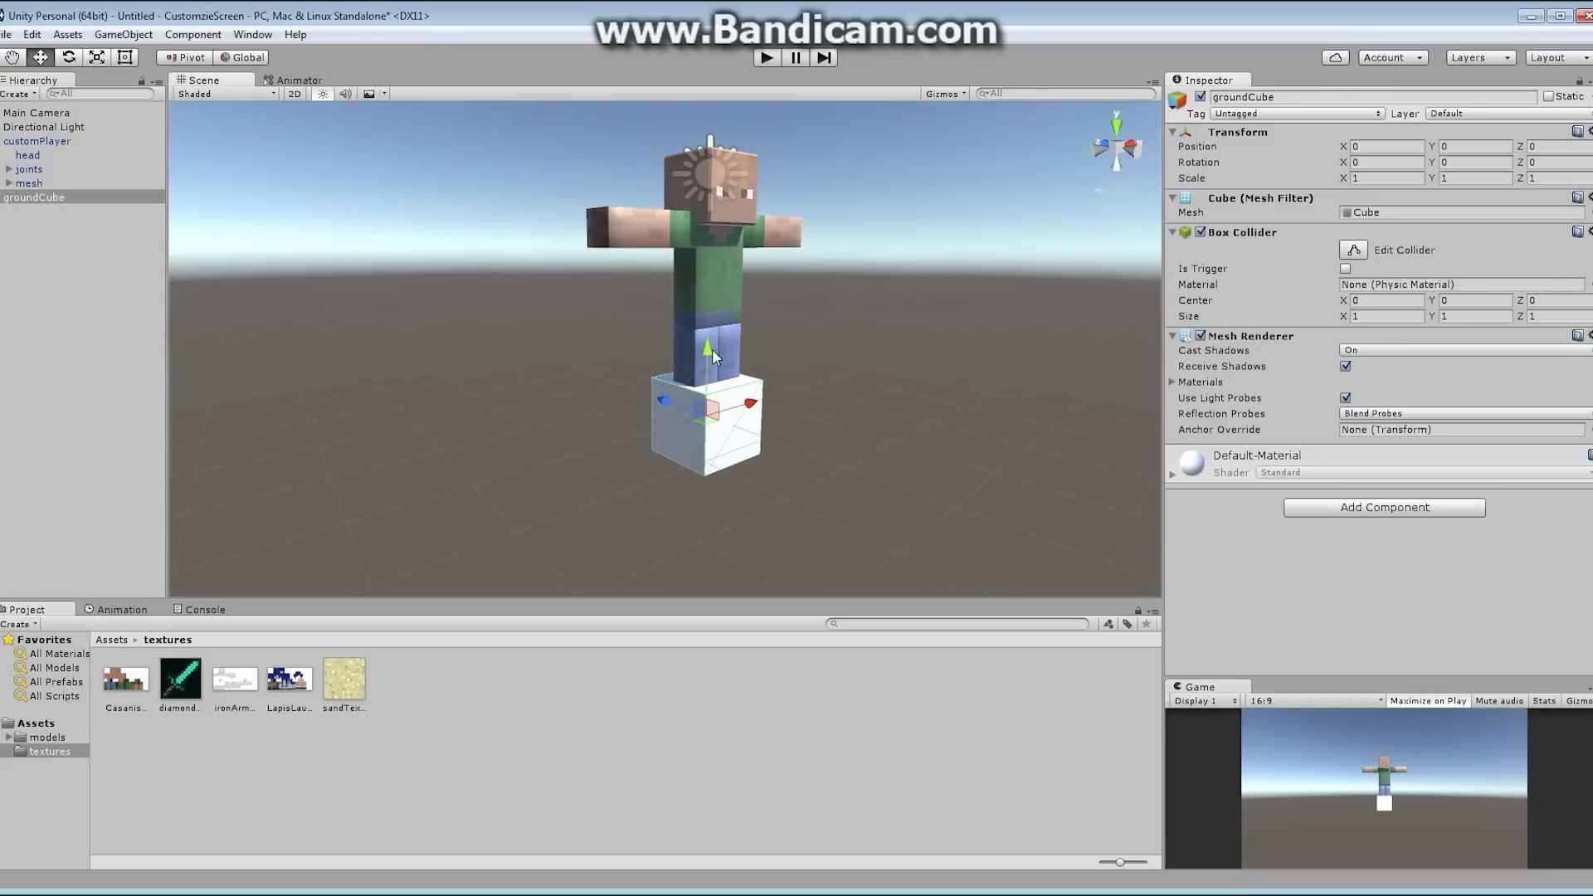
pyautogui.moveTo(712, 349); pyautogui.dragTo(730, 415)
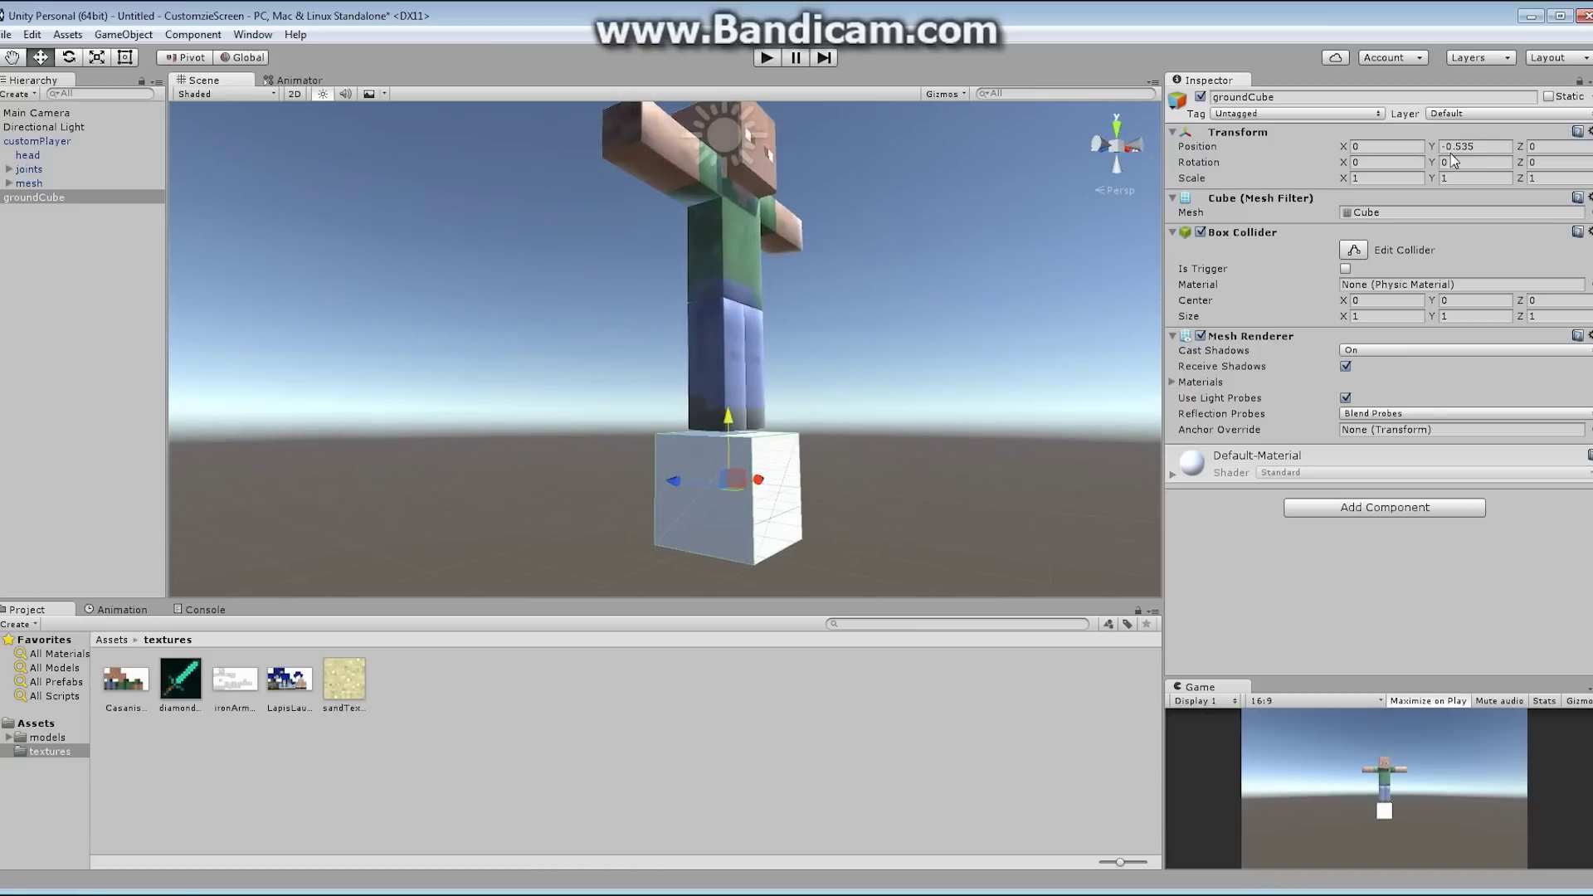
pyautogui.click(1474, 146)
pyautogui.moveTo(1462, 146); pyautogui.dragTo(1484, 152)
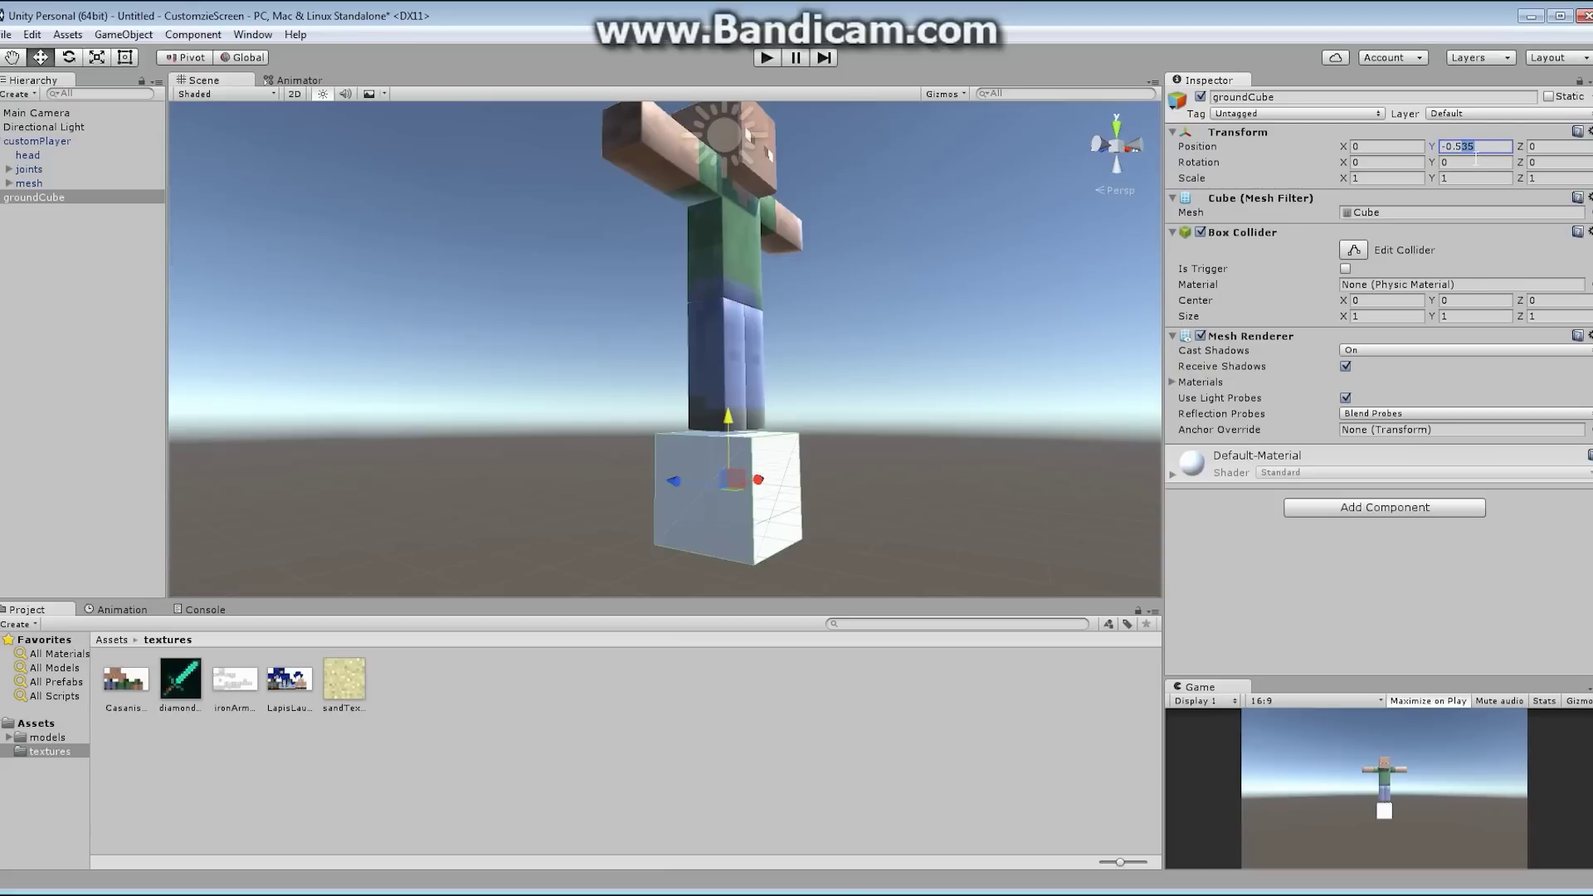
pyautogui.press('BackSpace')
pyautogui.keyDown('alt'); pyautogui.moveTo(838, 336); pyautogui.dragTo(433, 402); pyautogui.keyUp('alt')
pyautogui.keyDown('alt'); pyautogui.moveTo(434, 401); pyautogui.dragTo(774, 403, button='right'); pyautogui.keyUp('alt')
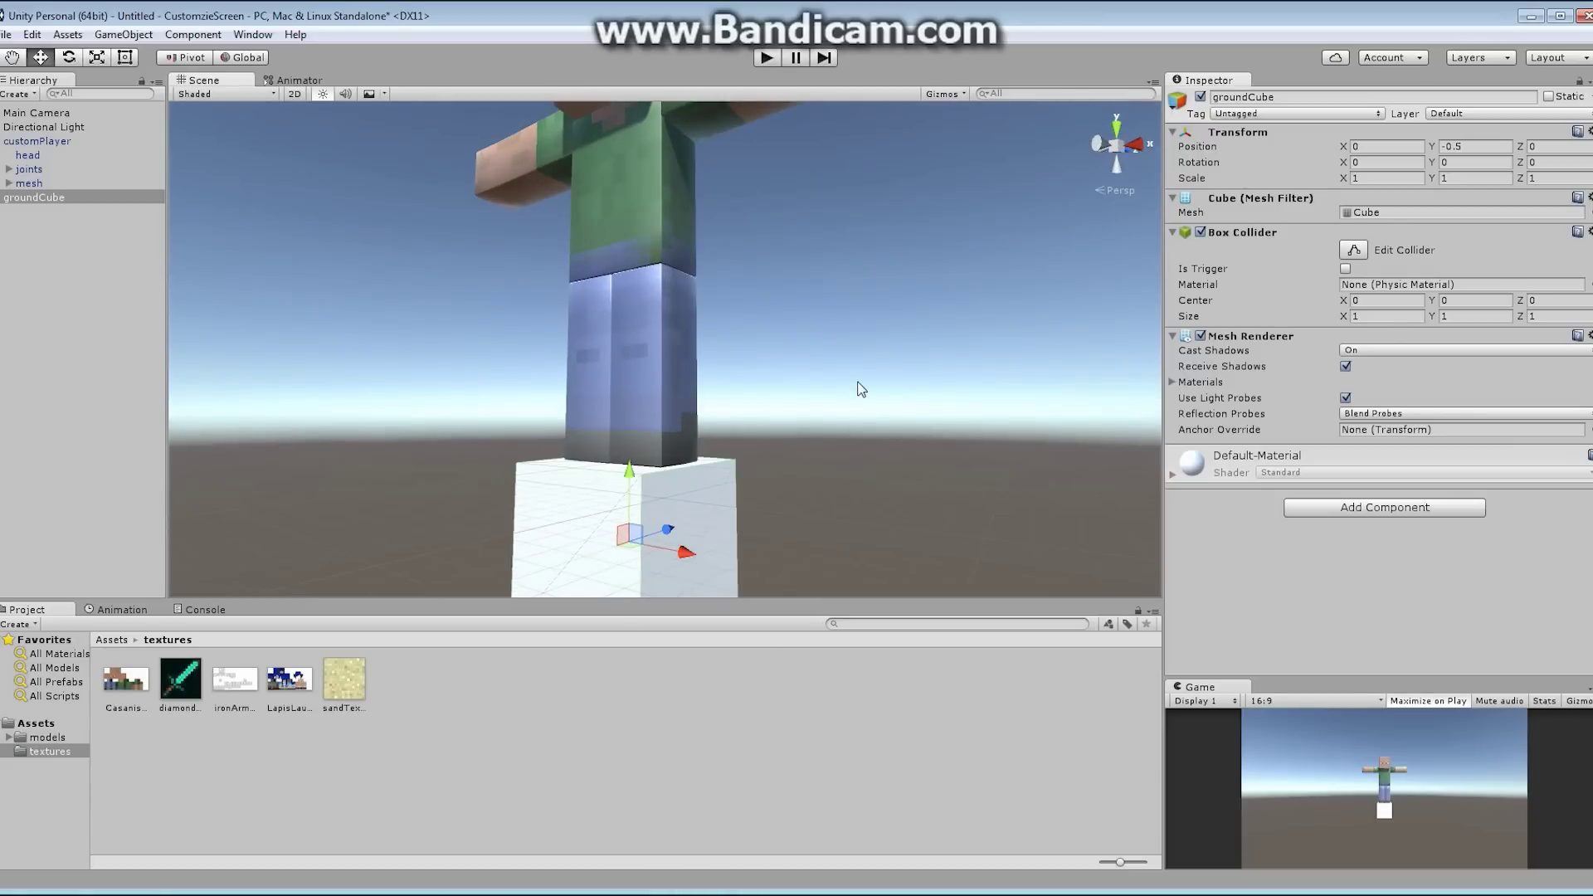
# - Select customPlayer and examine how its capsule collider meets the top of groundCube
pyautogui.click(36, 141)
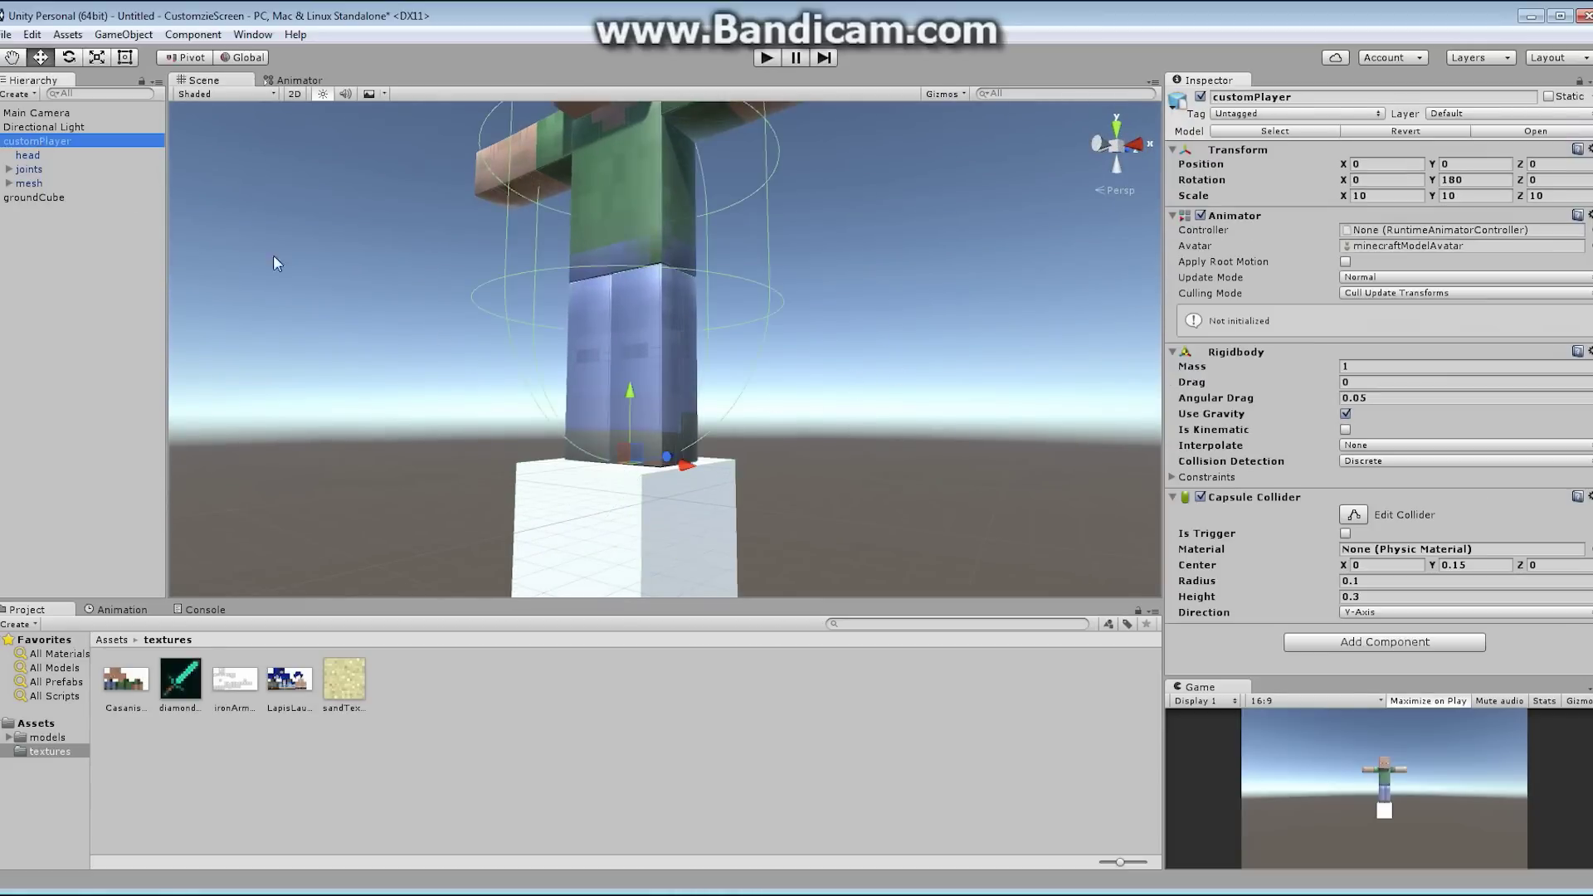
pyautogui.keyDown('alt'); pyautogui.moveTo(642, 446); pyautogui.dragTo(726, 340); pyautogui.keyUp('alt')
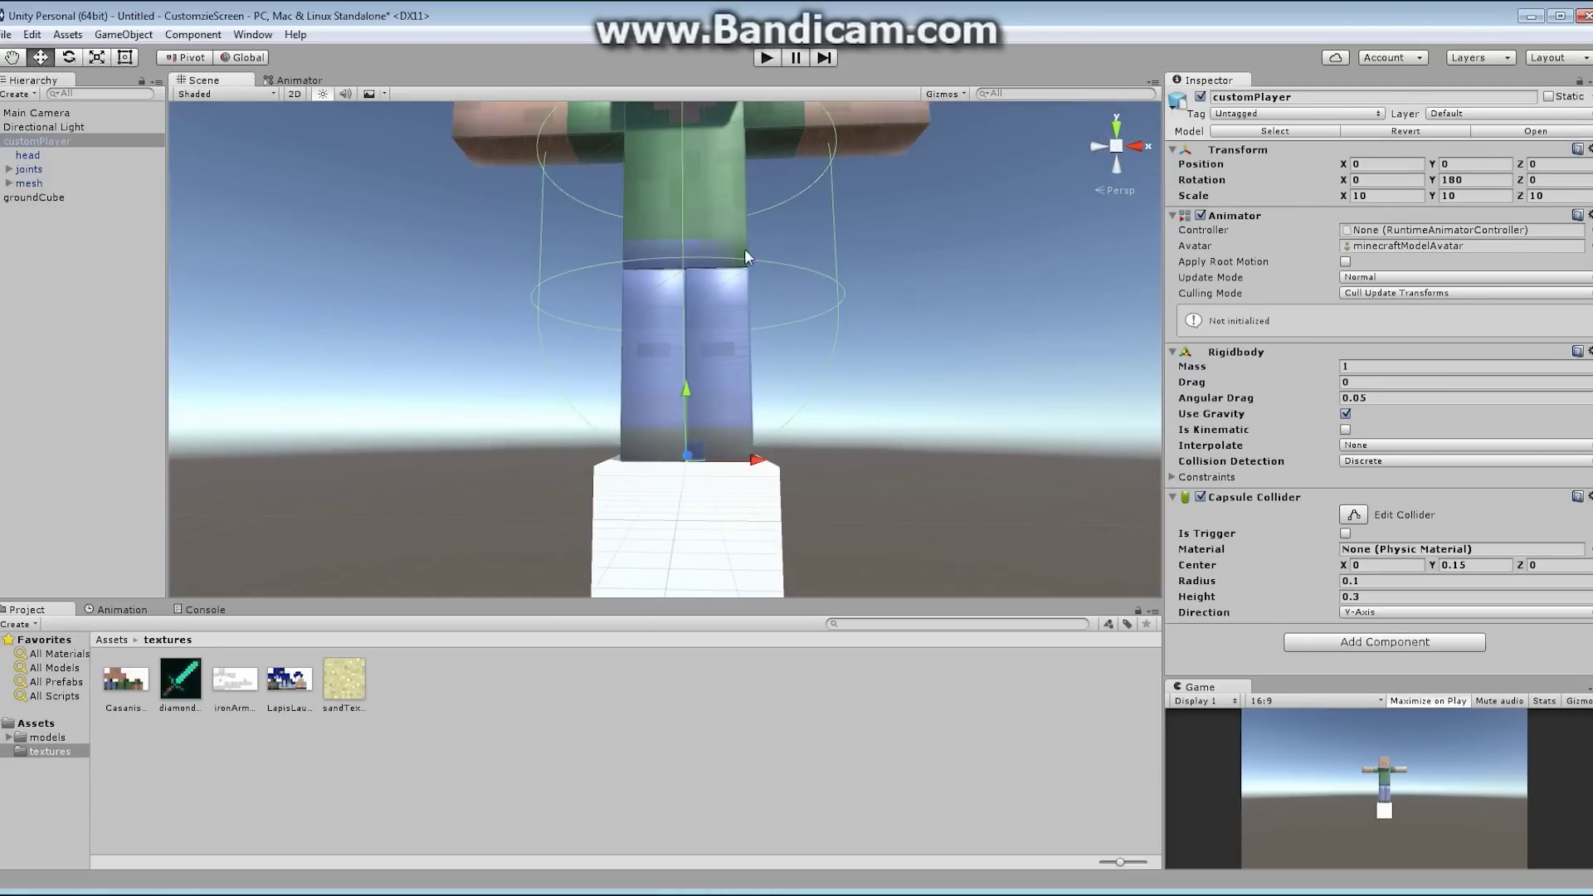
pyautogui.keyDown('alt'); pyautogui.moveTo(847, 462); pyautogui.dragTo(1006, 491); pyautogui.keyUp('alt')
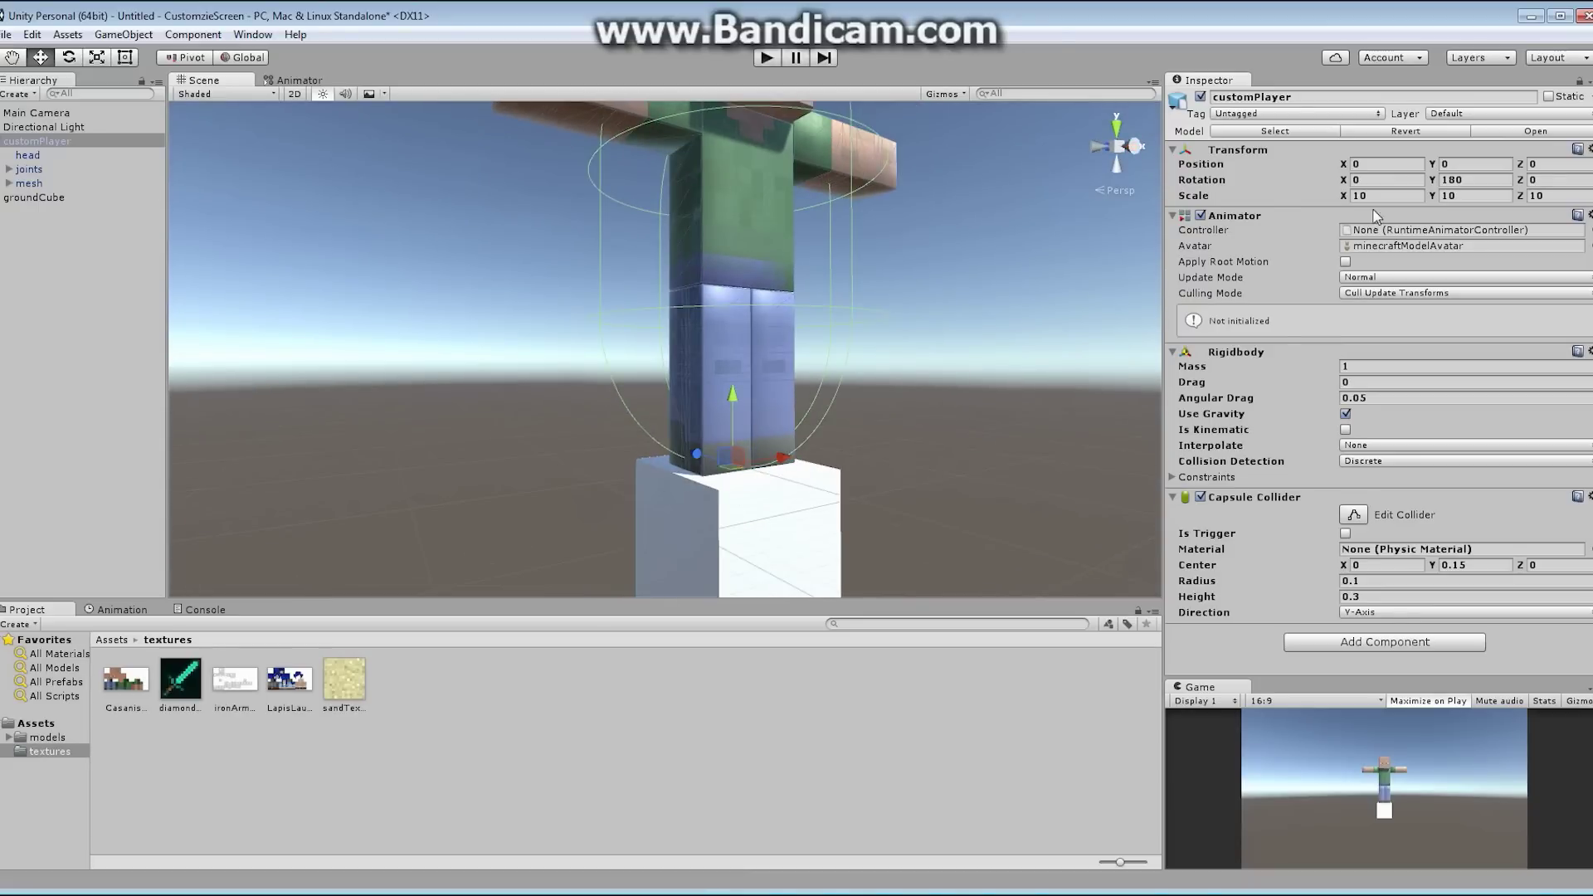
# - Scale groundCube to 1.5 on the X, Y and Z axes
pyautogui.click(43, 199)
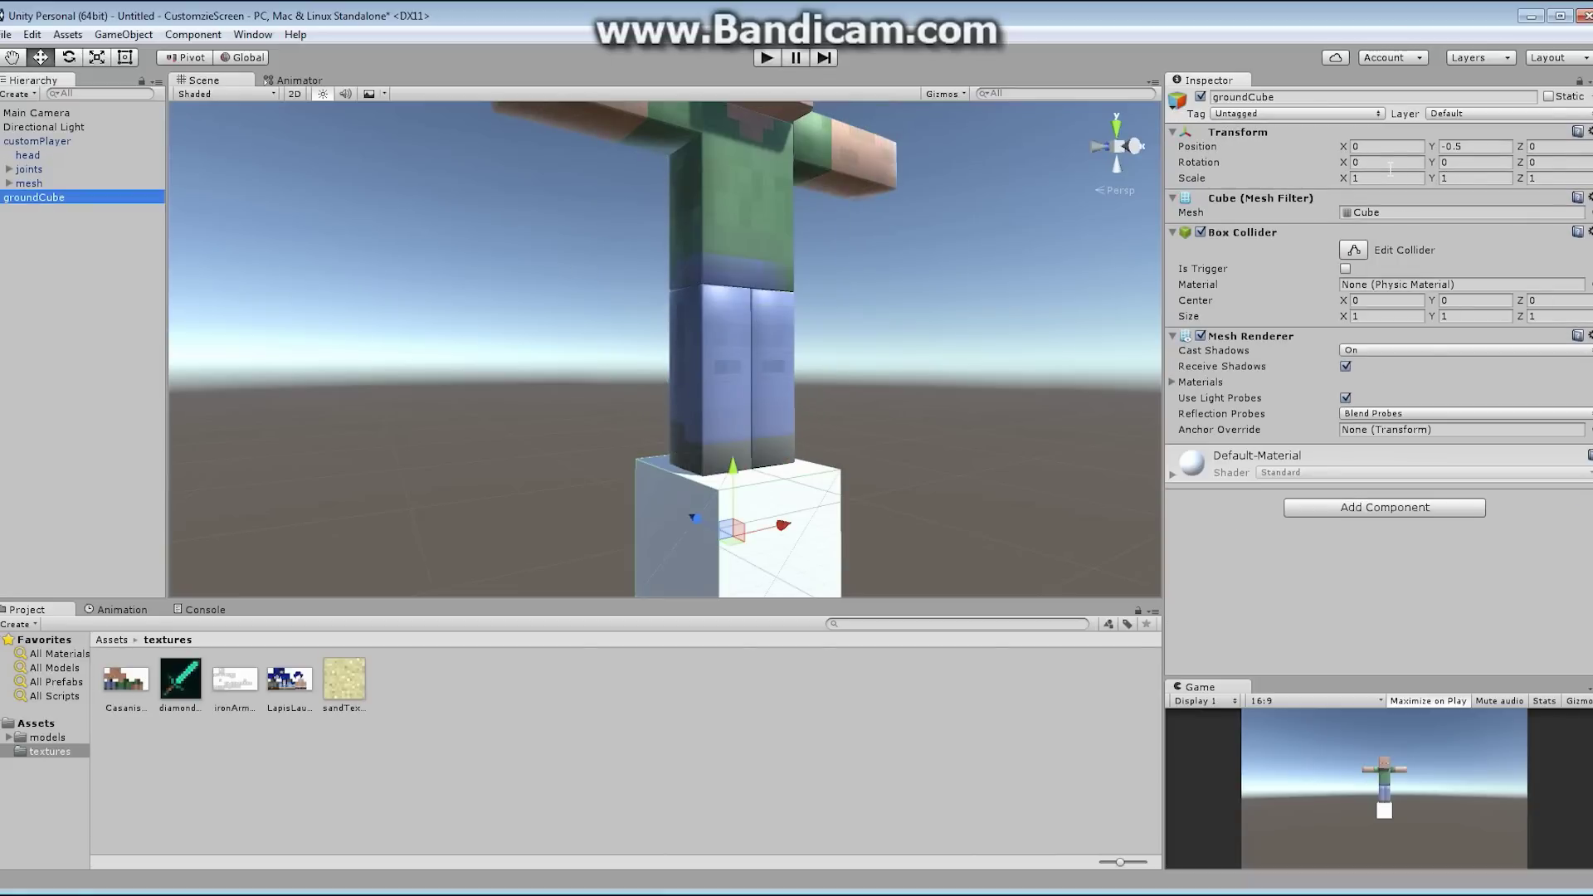
pyautogui.click(1363, 177)
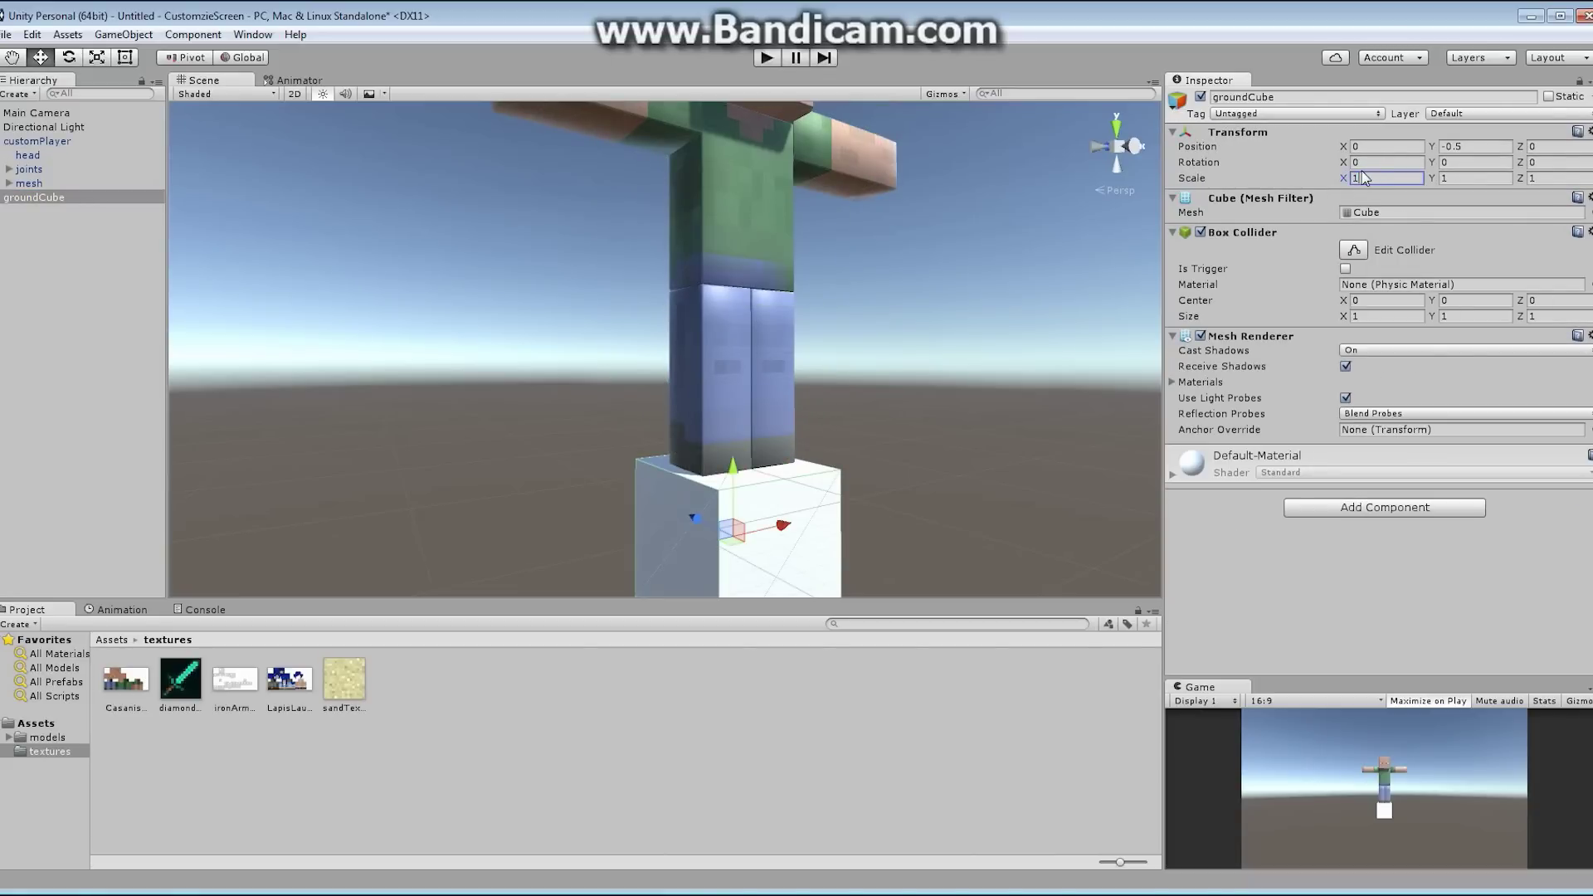
pyautogui.write('1.5')
pyautogui.click(1458, 178)
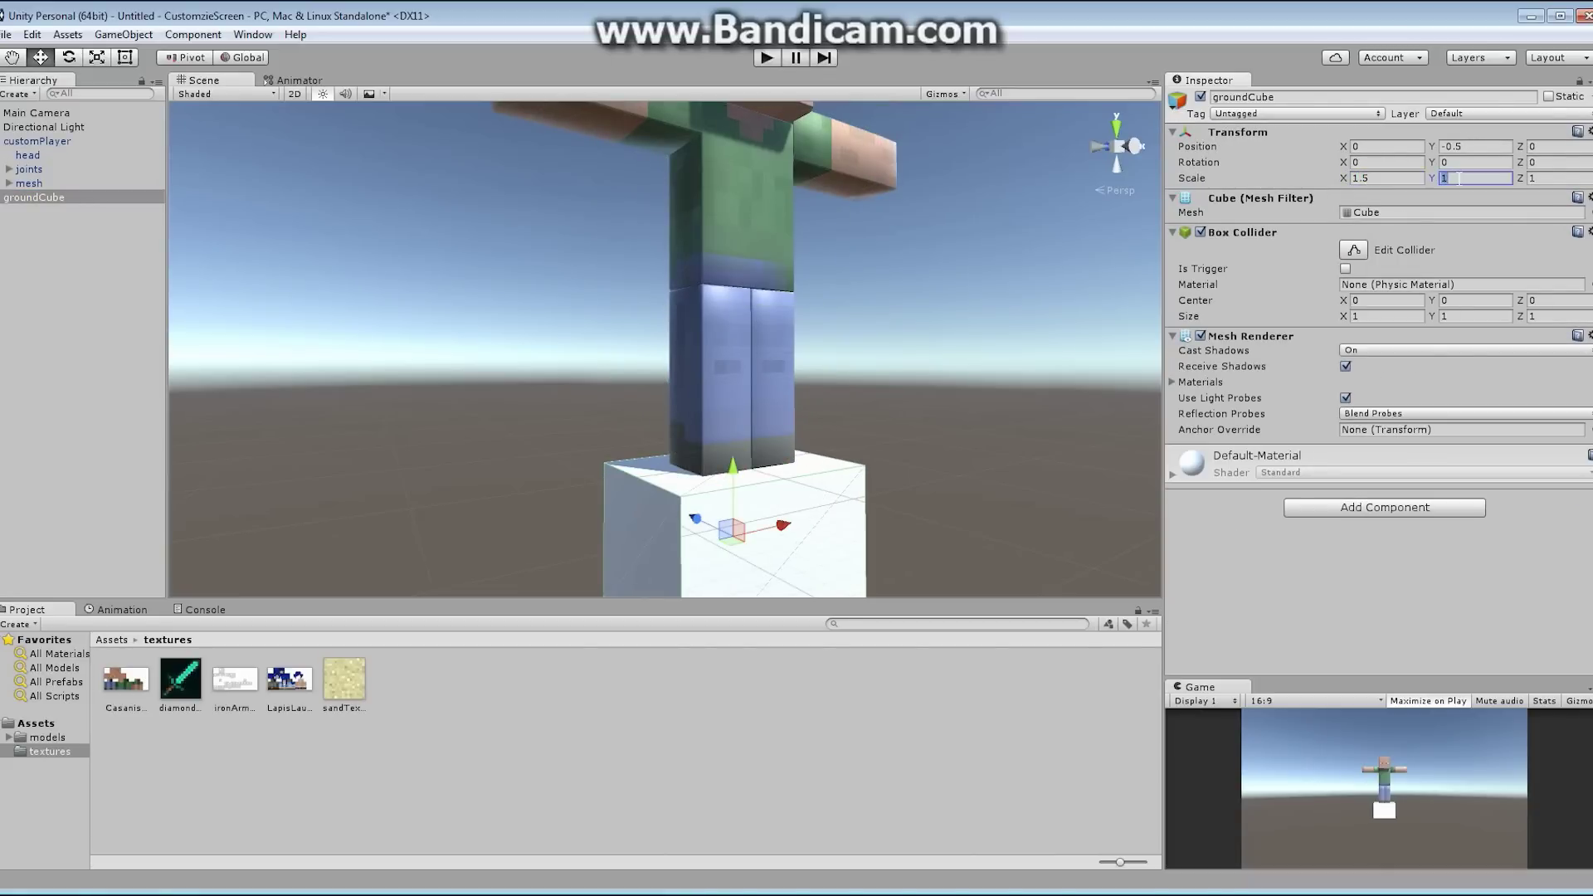
pyautogui.write('.5')
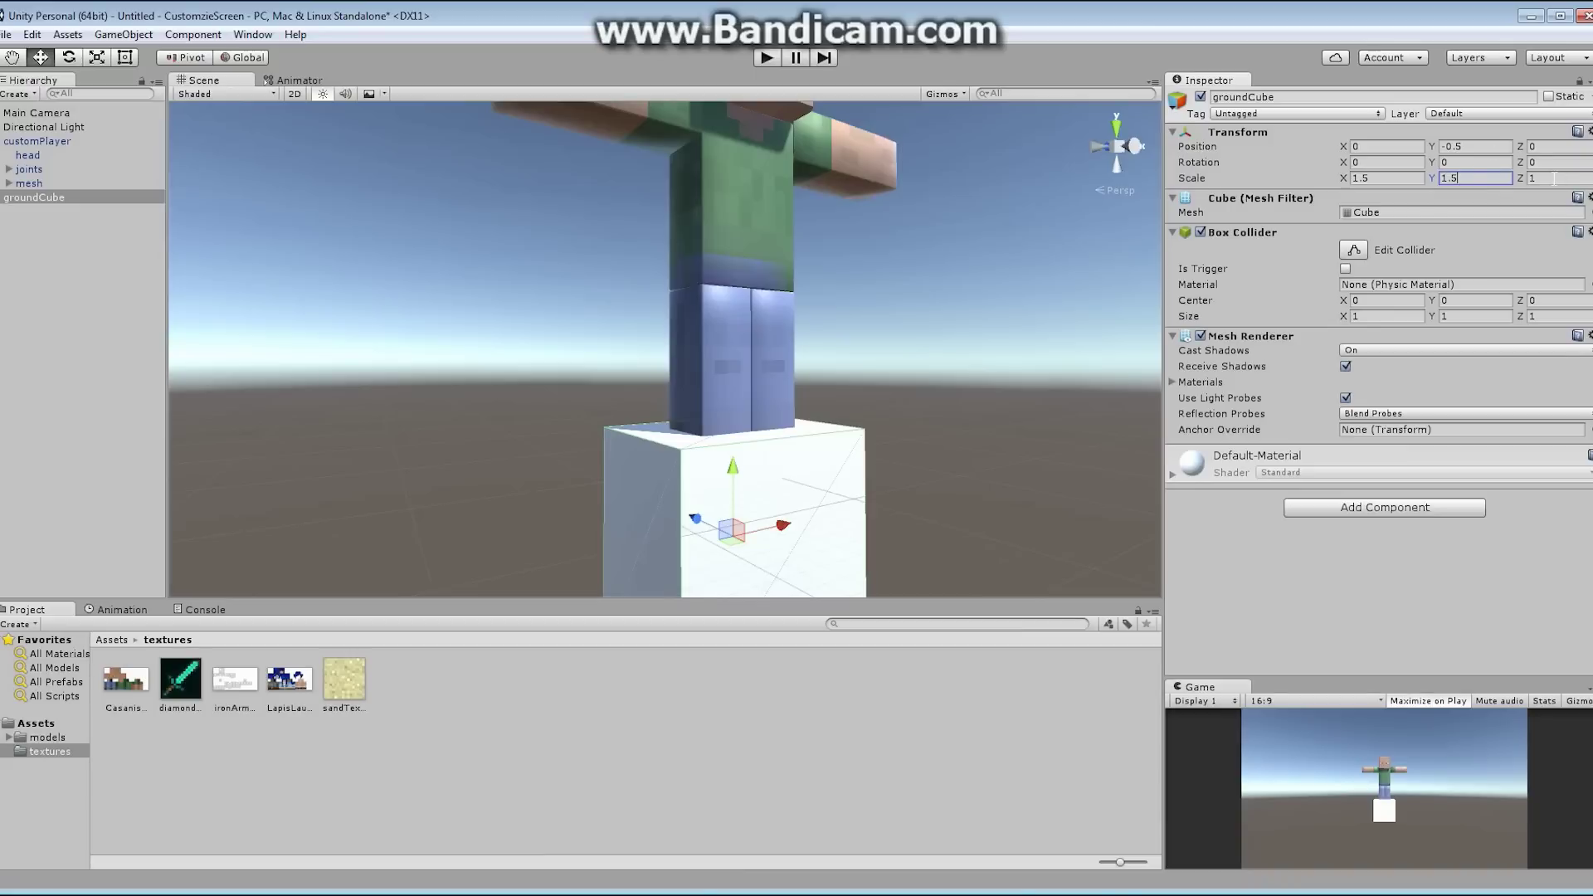
pyautogui.click(1555, 177)
pyautogui.write('.')
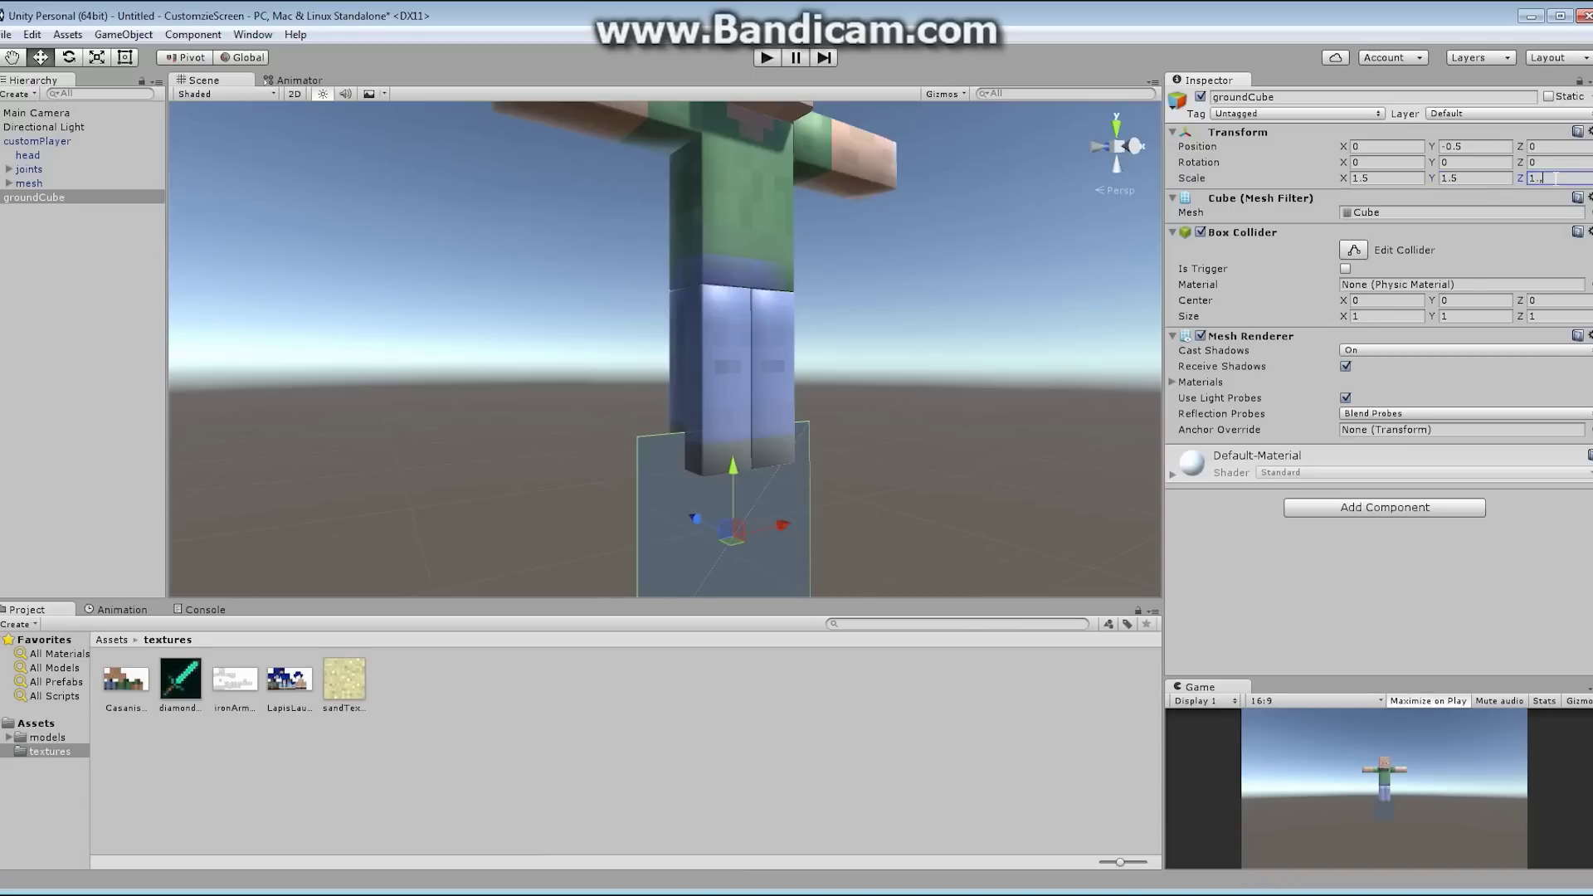
pyautogui.write('5')
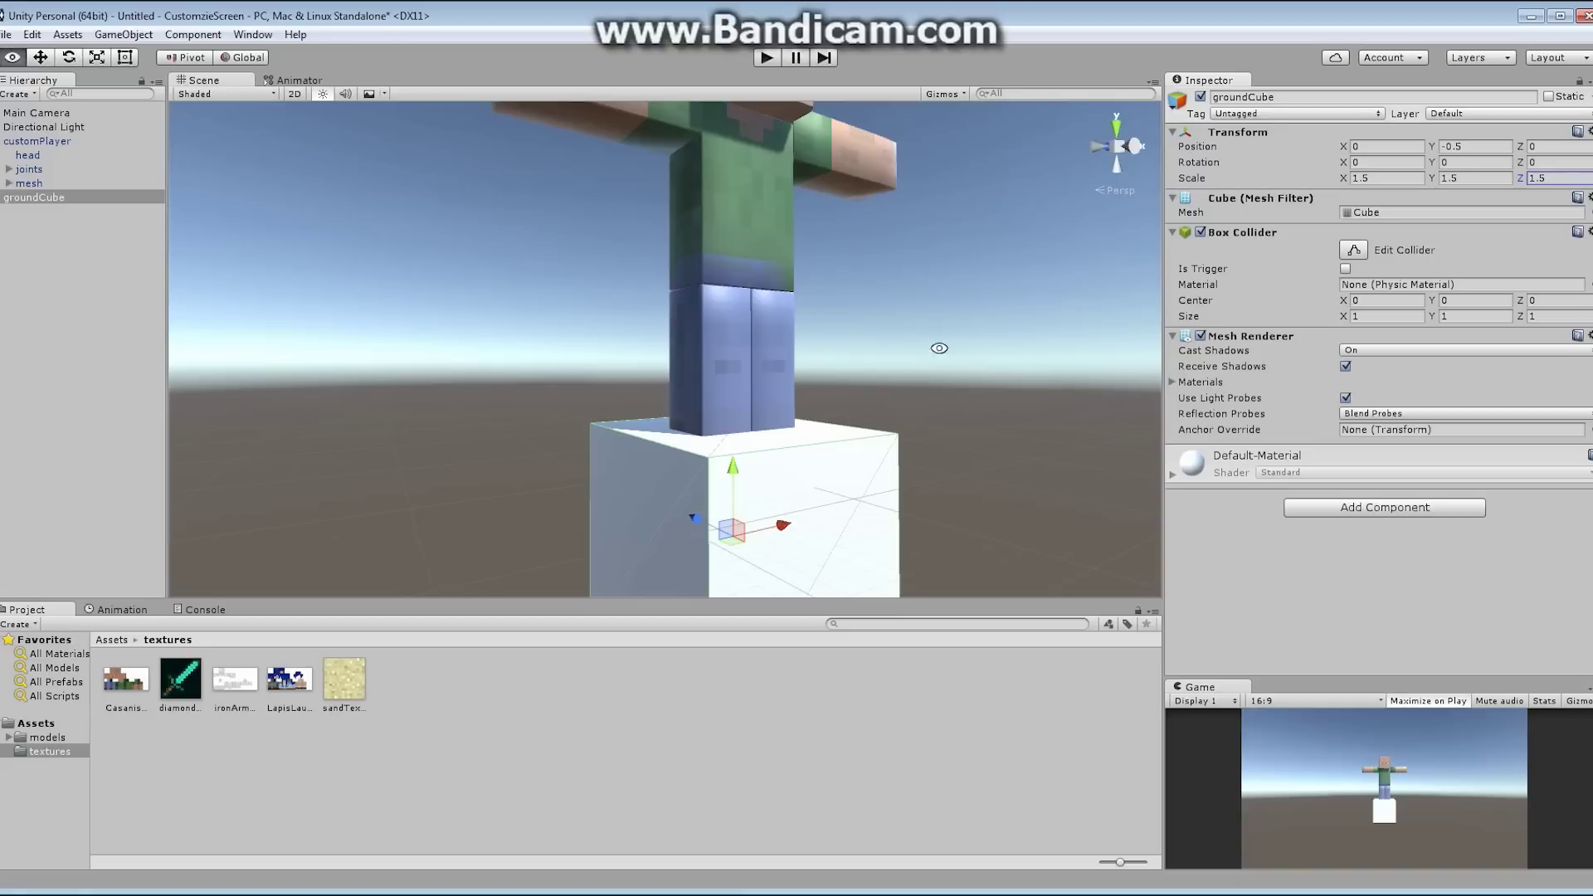
# - Lower groundCube beneath the character's feet by setting its Y position to -0.75
pyautogui.keyDown('alt'); pyautogui.moveTo(939, 345); pyautogui.dragTo(528, 571); pyautogui.keyUp('alt')
pyautogui.keyDown('alt'); pyautogui.moveTo(746, 458); pyautogui.dragTo(713, 448); pyautogui.keyUp('alt')
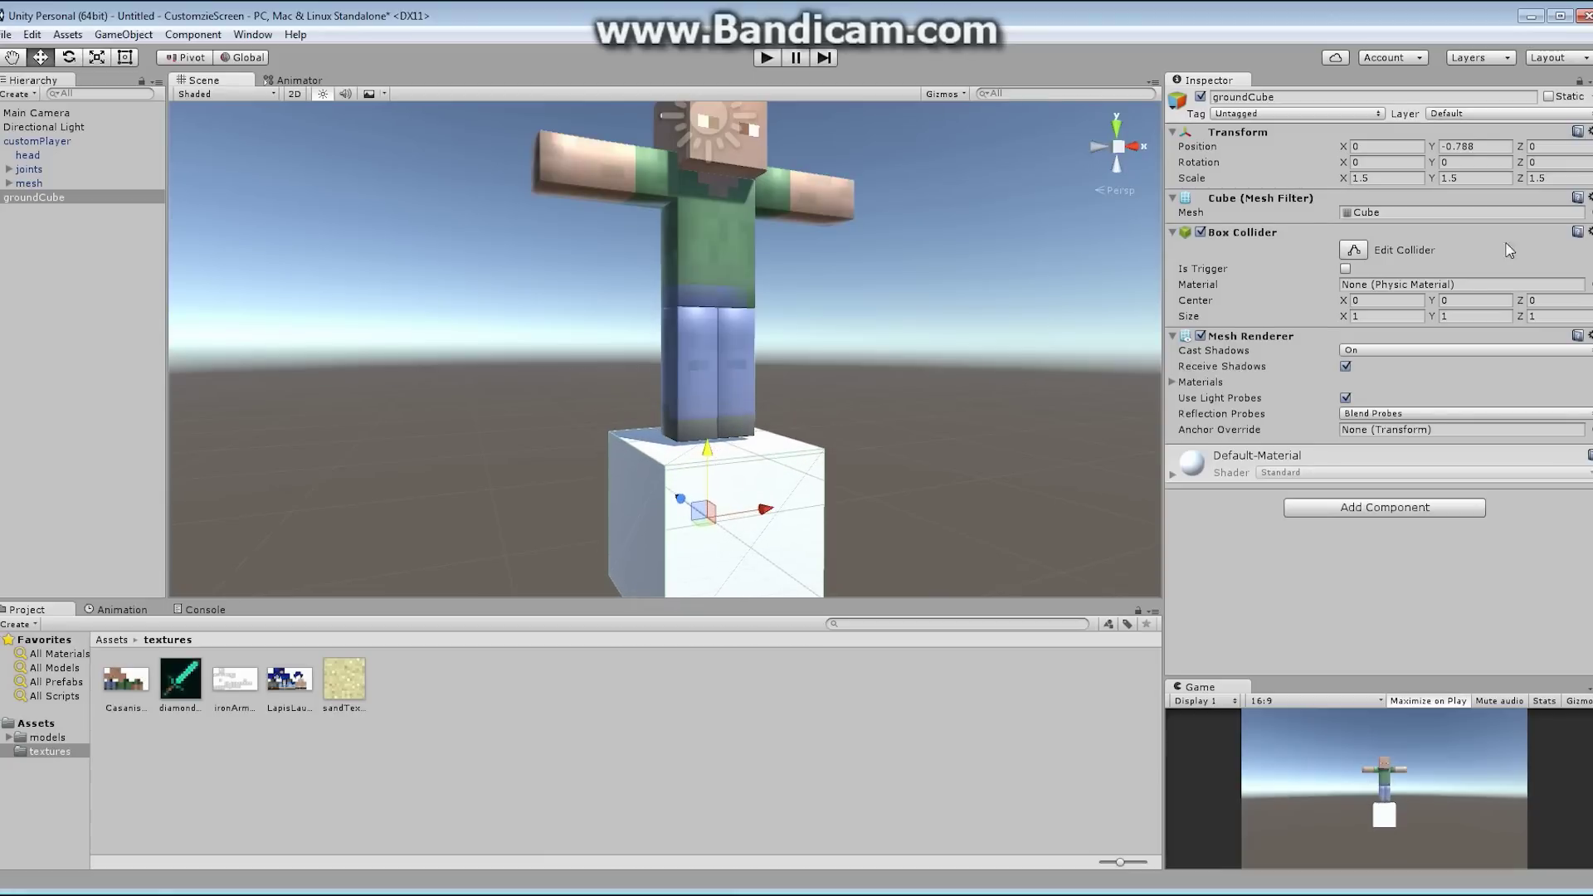
pyautogui.click(1475, 145)
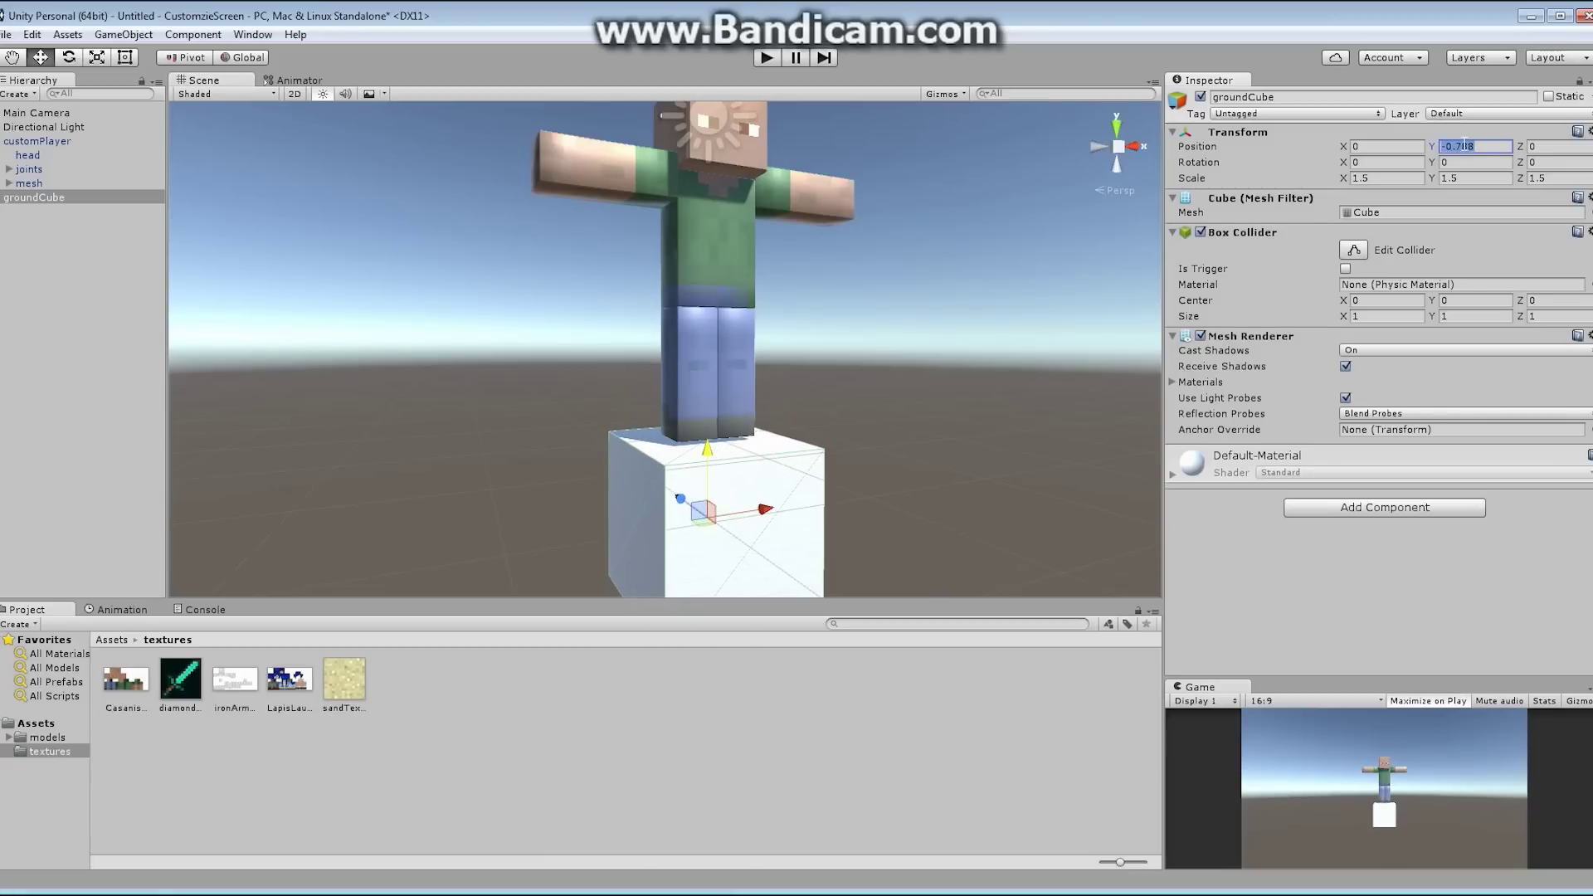
pyautogui.moveTo(1466, 146); pyautogui.dragTo(1491, 151)
pyautogui.write('5')
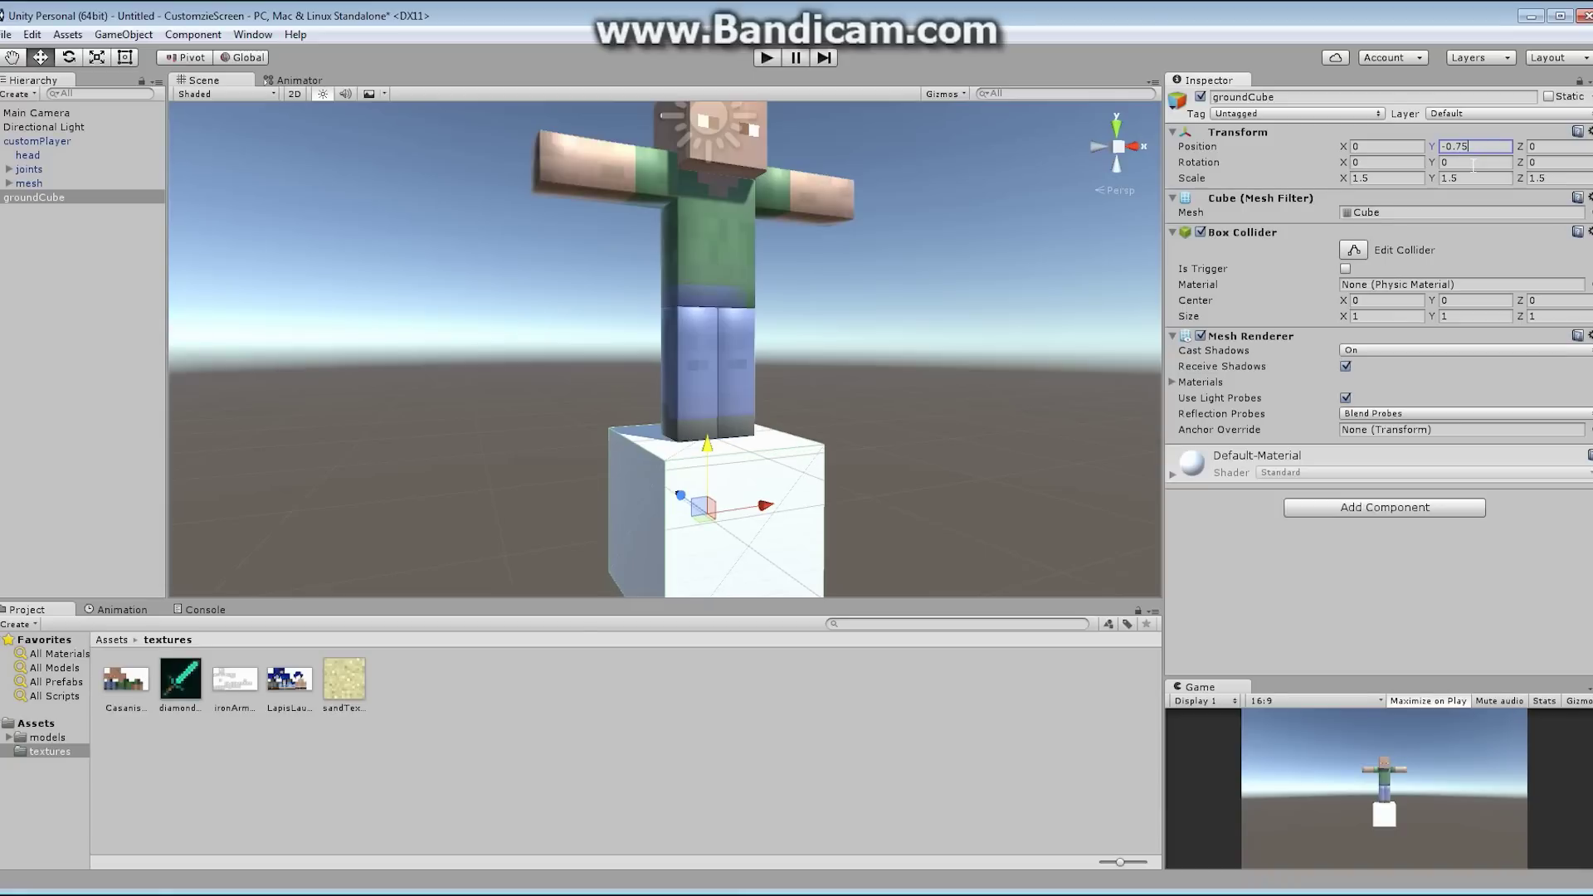
# - Select customPlayer and examine how its feet and capsule collider line up with the top of the enlarged groundCube
pyautogui.click(36, 141)
pyautogui.keyDown('alt'); pyautogui.moveTo(716, 372); pyautogui.dragTo(738, 330); pyautogui.keyUp('alt')
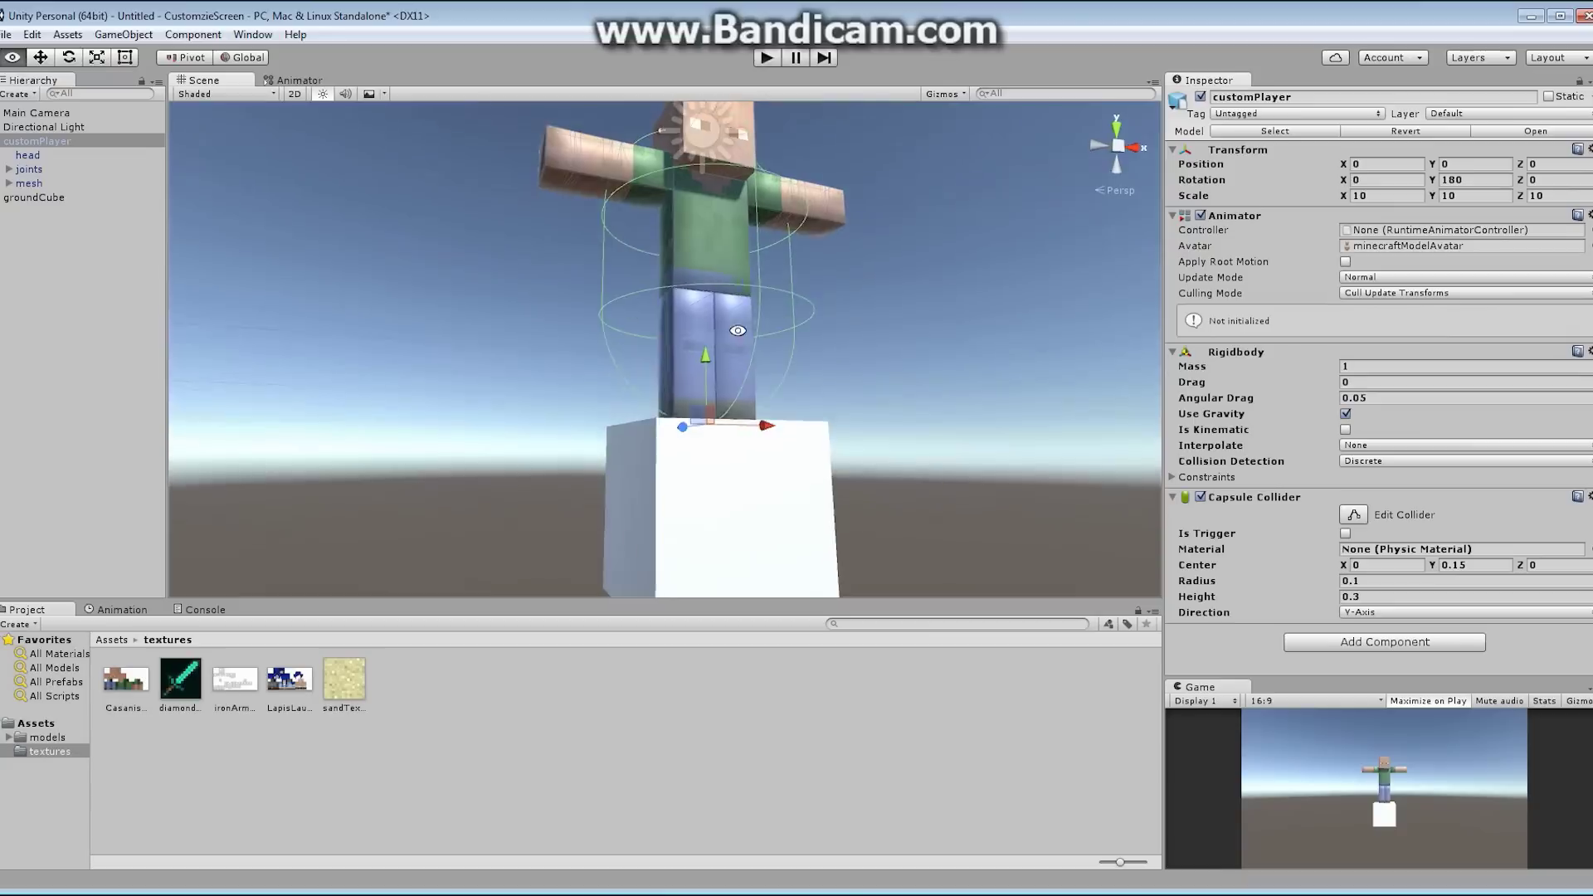
pyautogui.scroll(5, 614, 361)
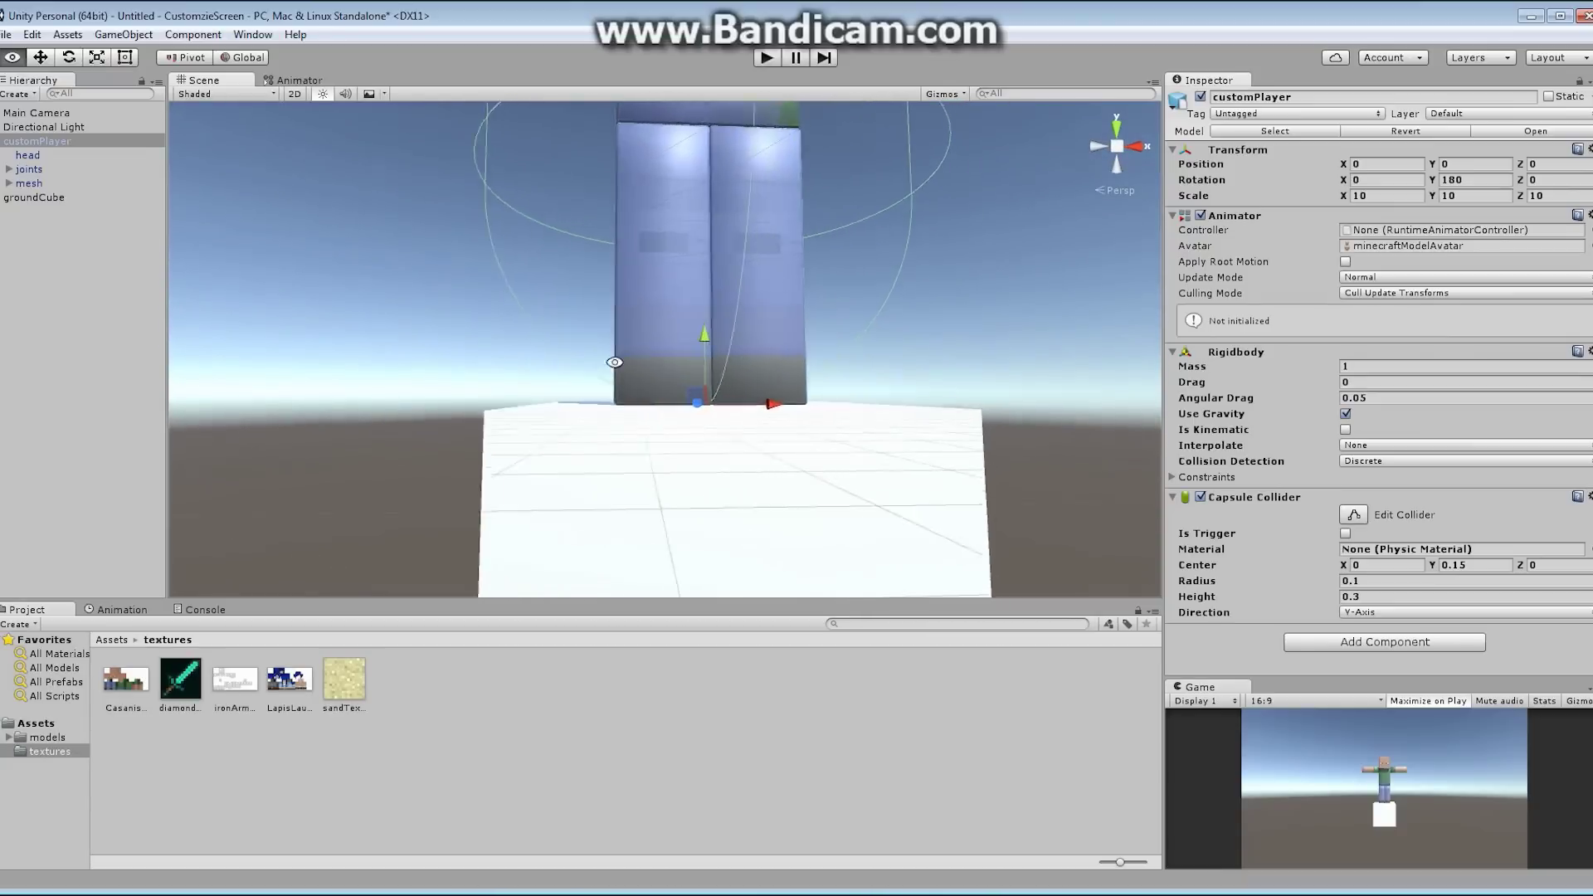
pyautogui.scroll(-5, 580, 362)
pyautogui.keyDown('alt'); pyautogui.moveTo(590, 370); pyautogui.dragTo(858, 405); pyautogui.keyUp('alt')
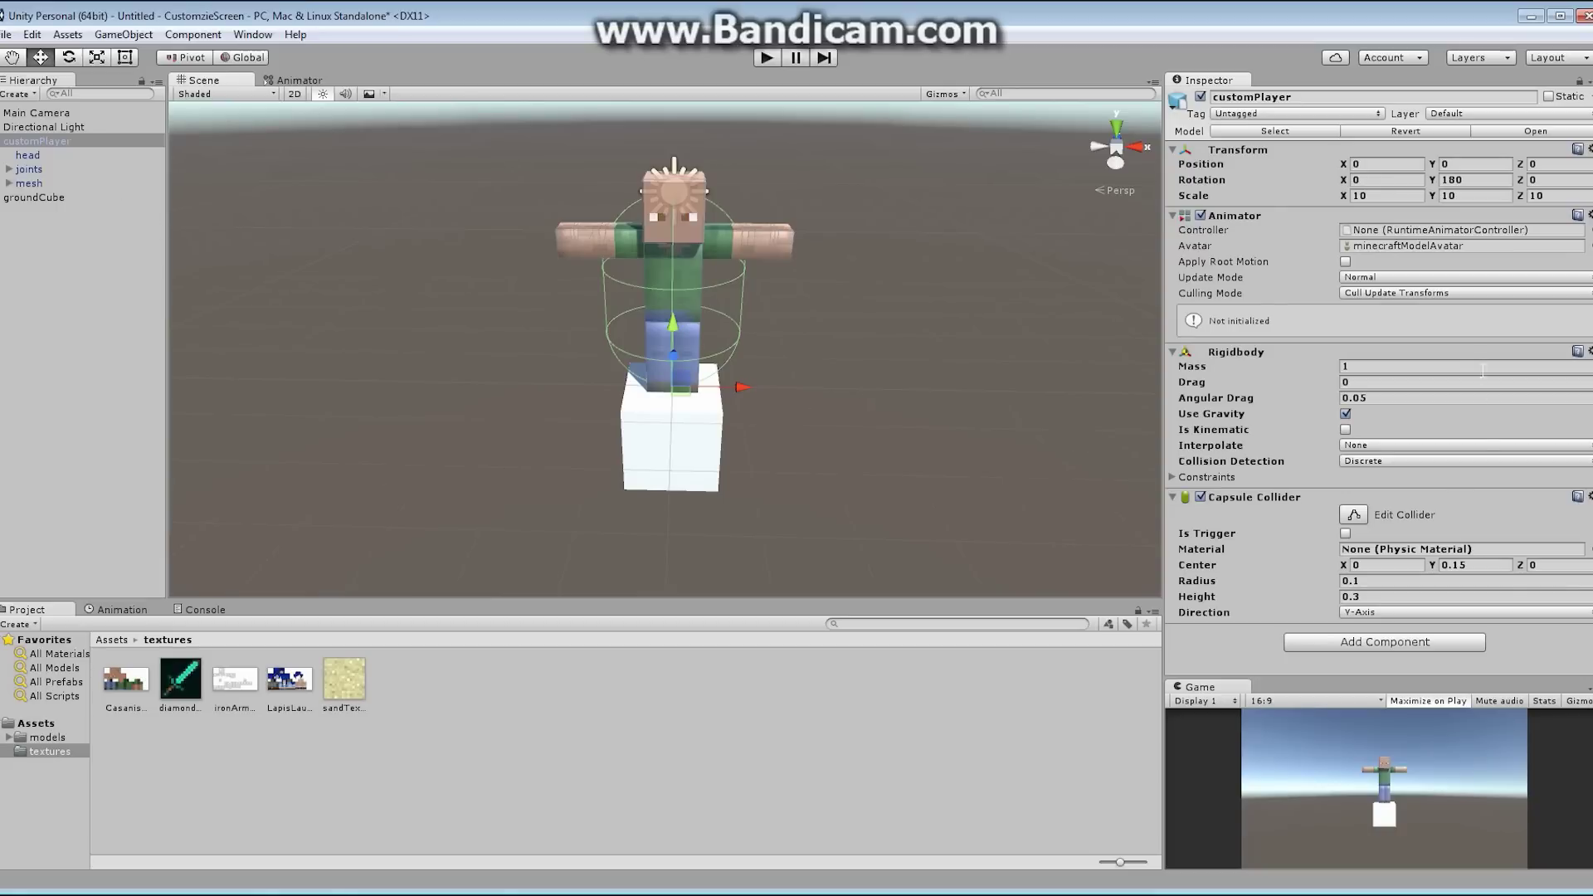
# - Create a new material in the Materials folder inside models
pyautogui.click(669, 446)
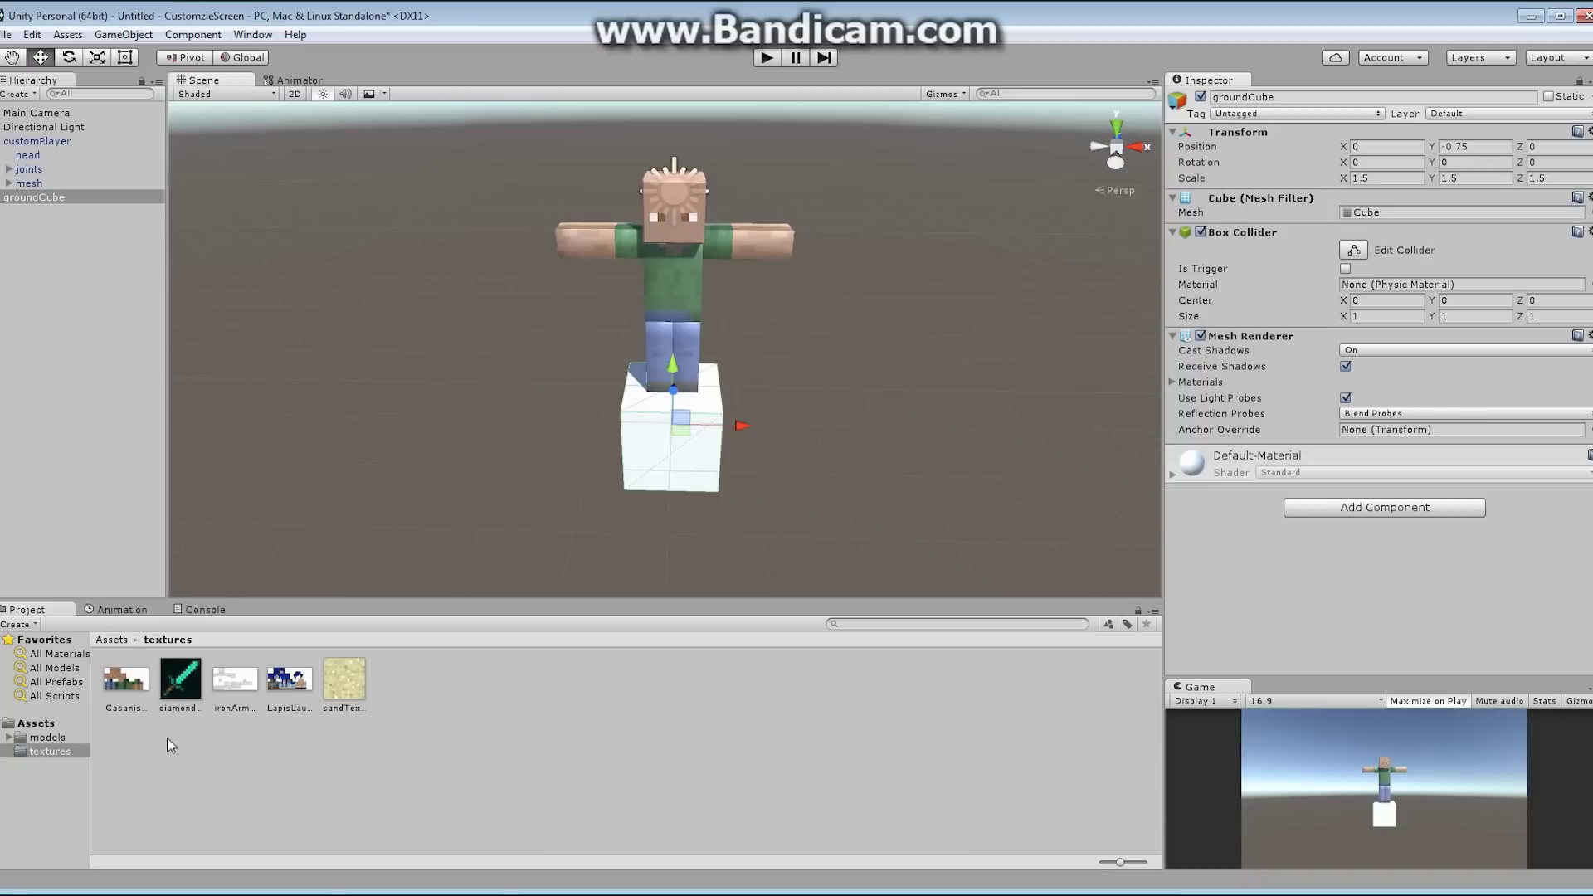
pyautogui.click(47, 737)
pyautogui.click(126, 681)
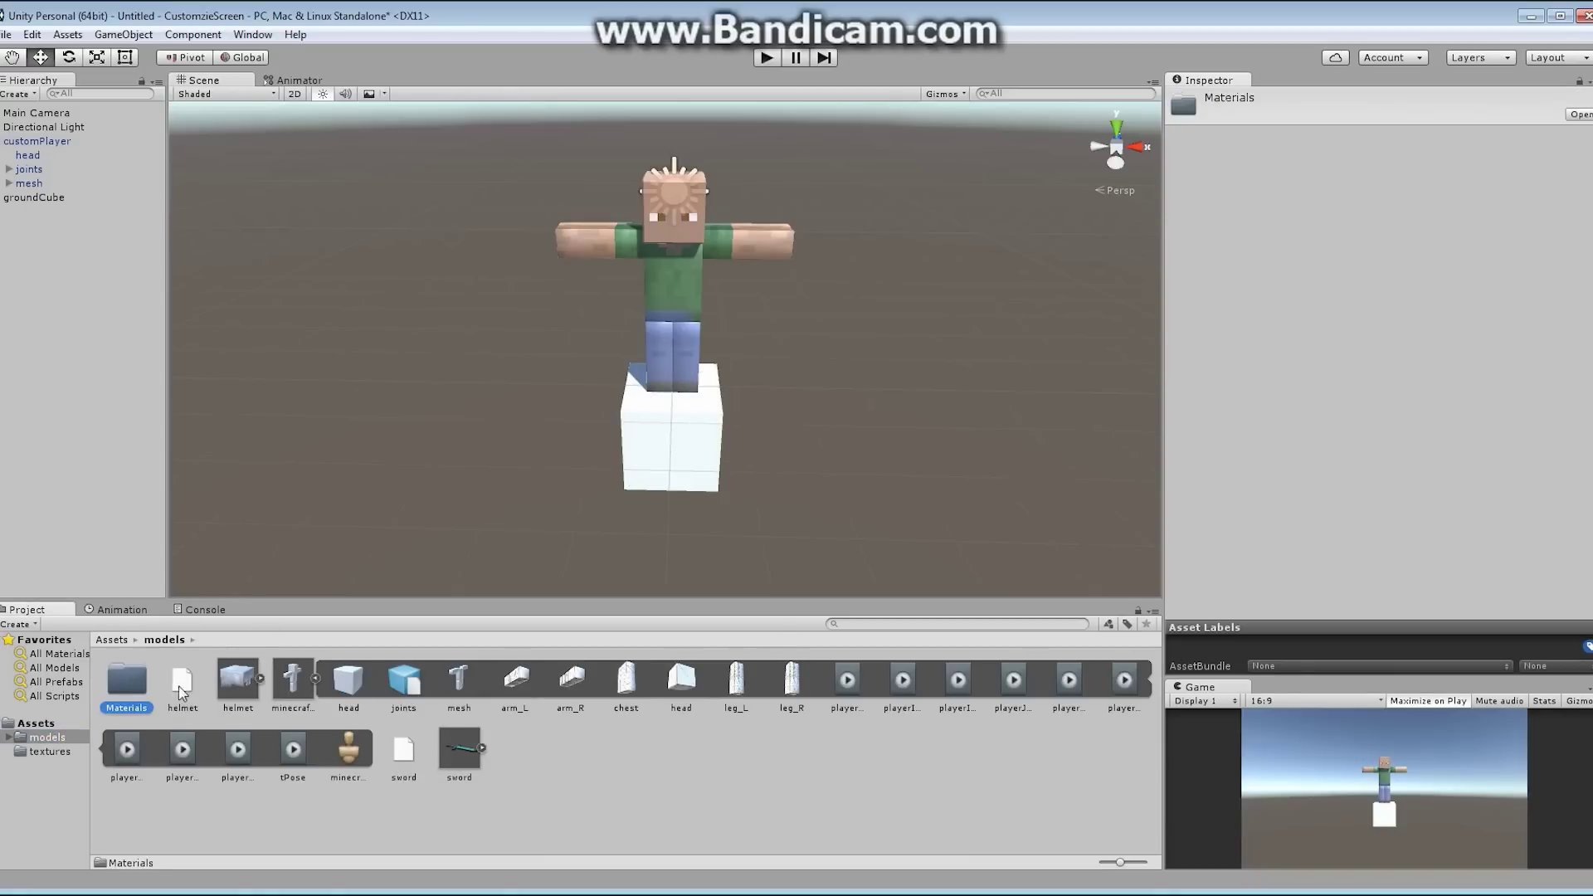
pyautogui.doubleClick(120, 689)
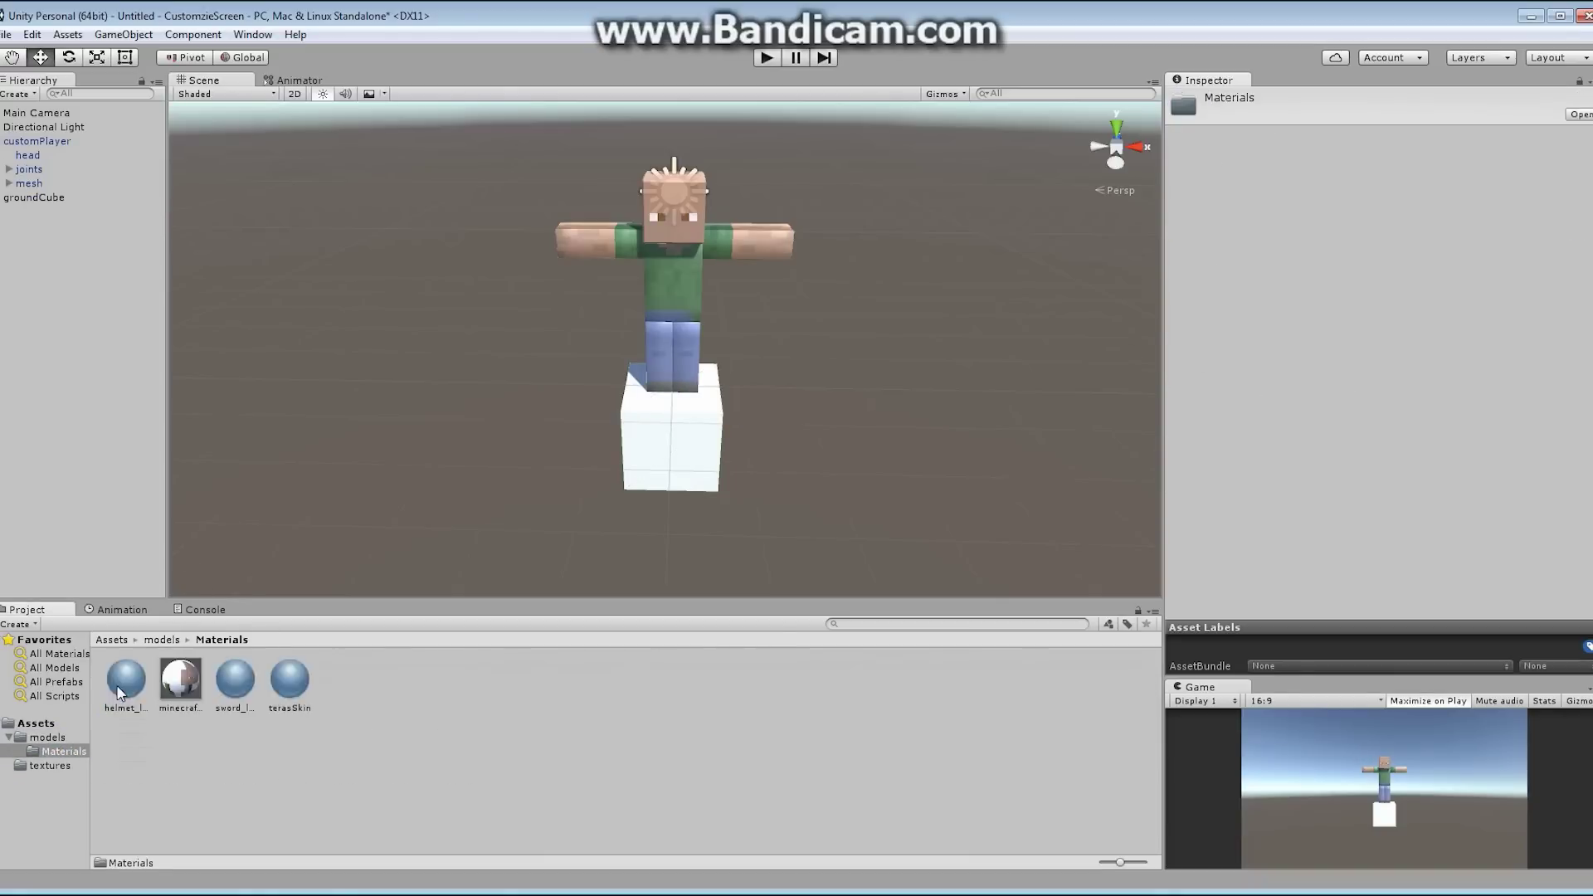
pyautogui.click(13, 625)
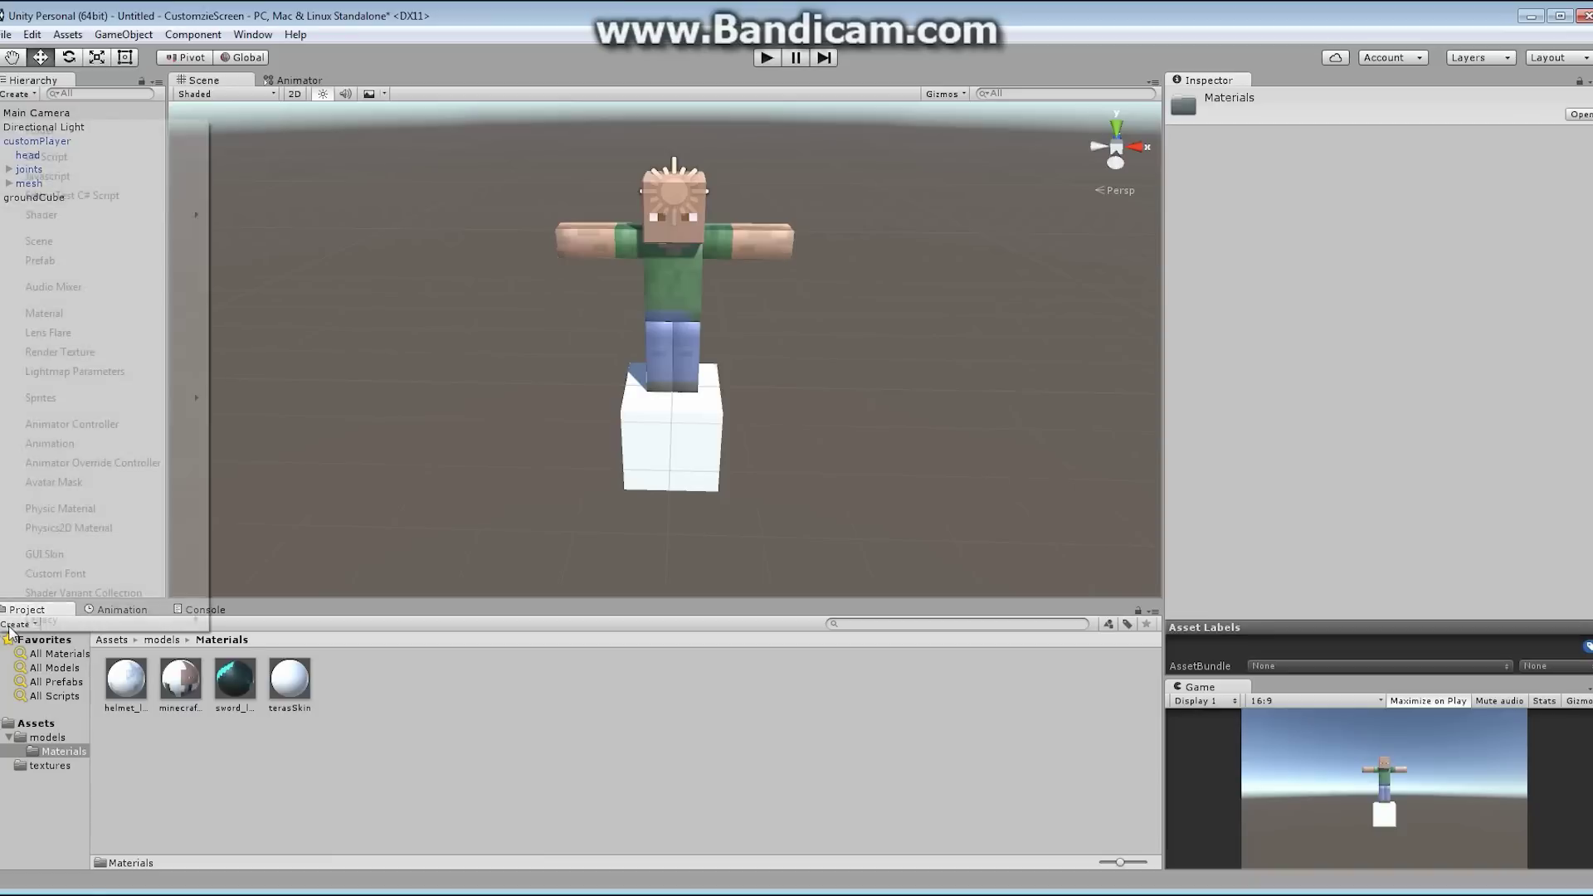
pyautogui.click(73, 314)
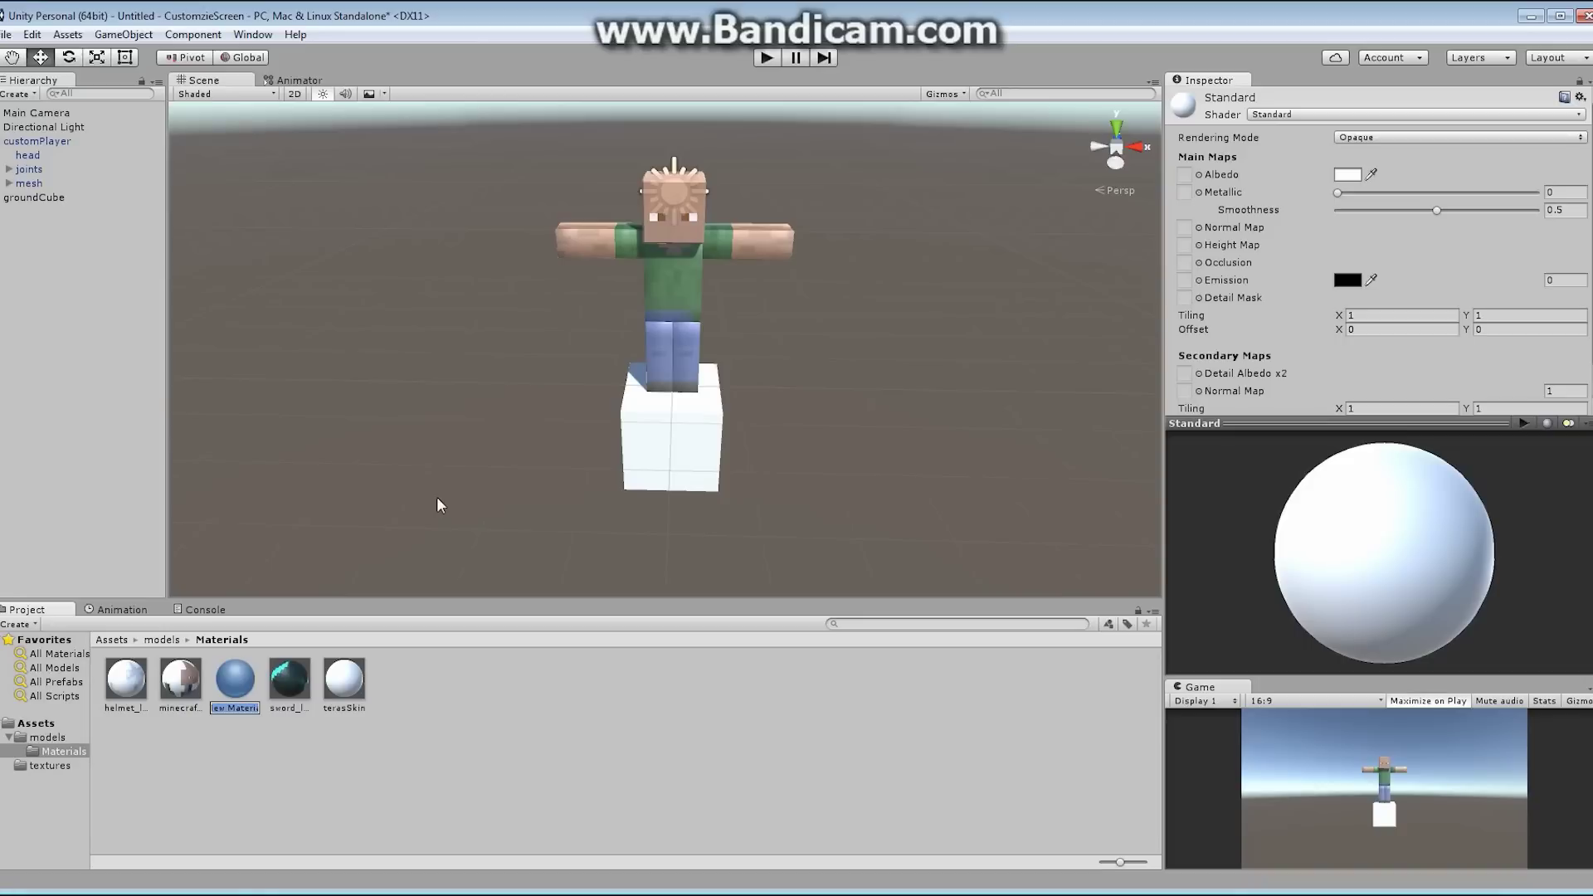
# - Name the new material groundCubeMaterial
pyautogui.write('grand')
pyautogui.write('d')
pyautogui.write('C')
pyautogui.write('ubeMateri')
pyautogui.write('al')
pyautogui.press('Return')
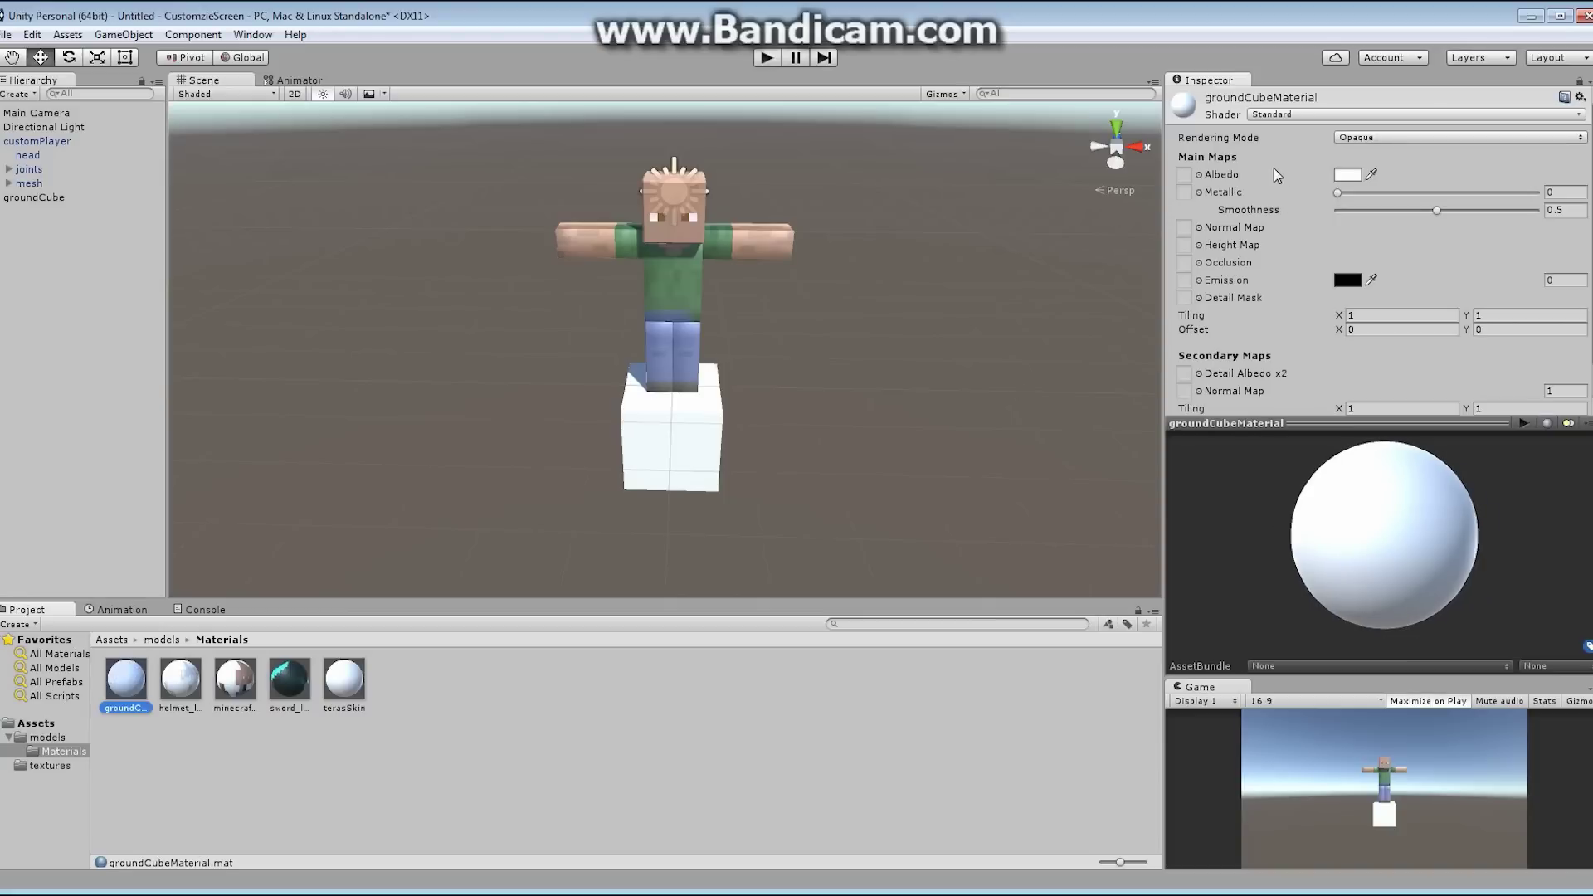
# - Assign sandTexture as the albedo map of groundCubeMaterial and apply the material to groundCube
pyautogui.click(1199, 175)
pyautogui.click(324, 470)
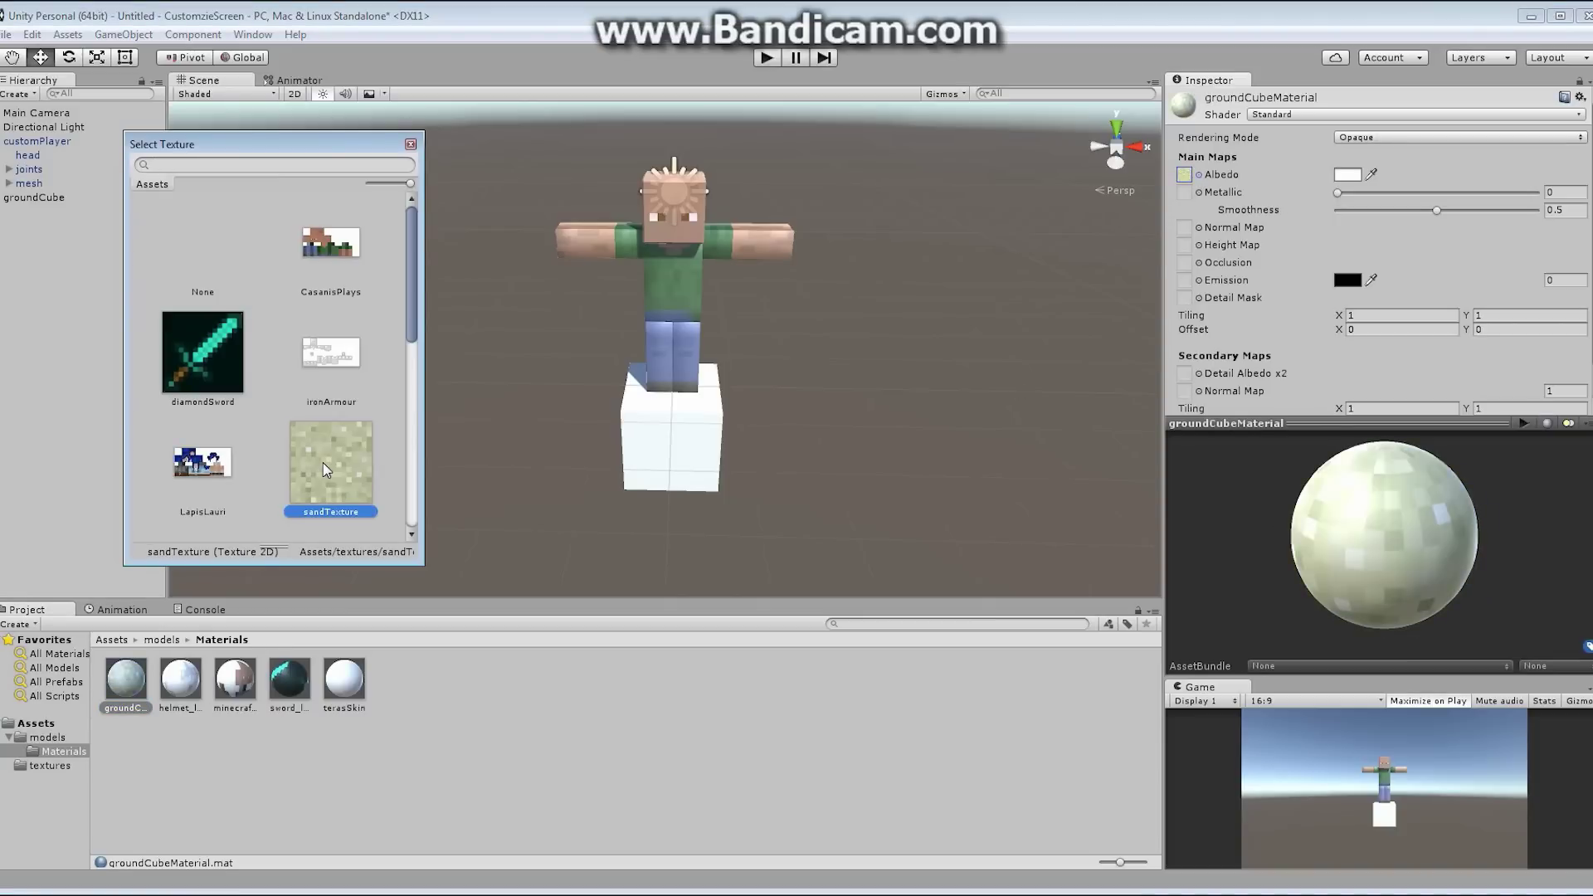
pyautogui.doubleClick(322, 462)
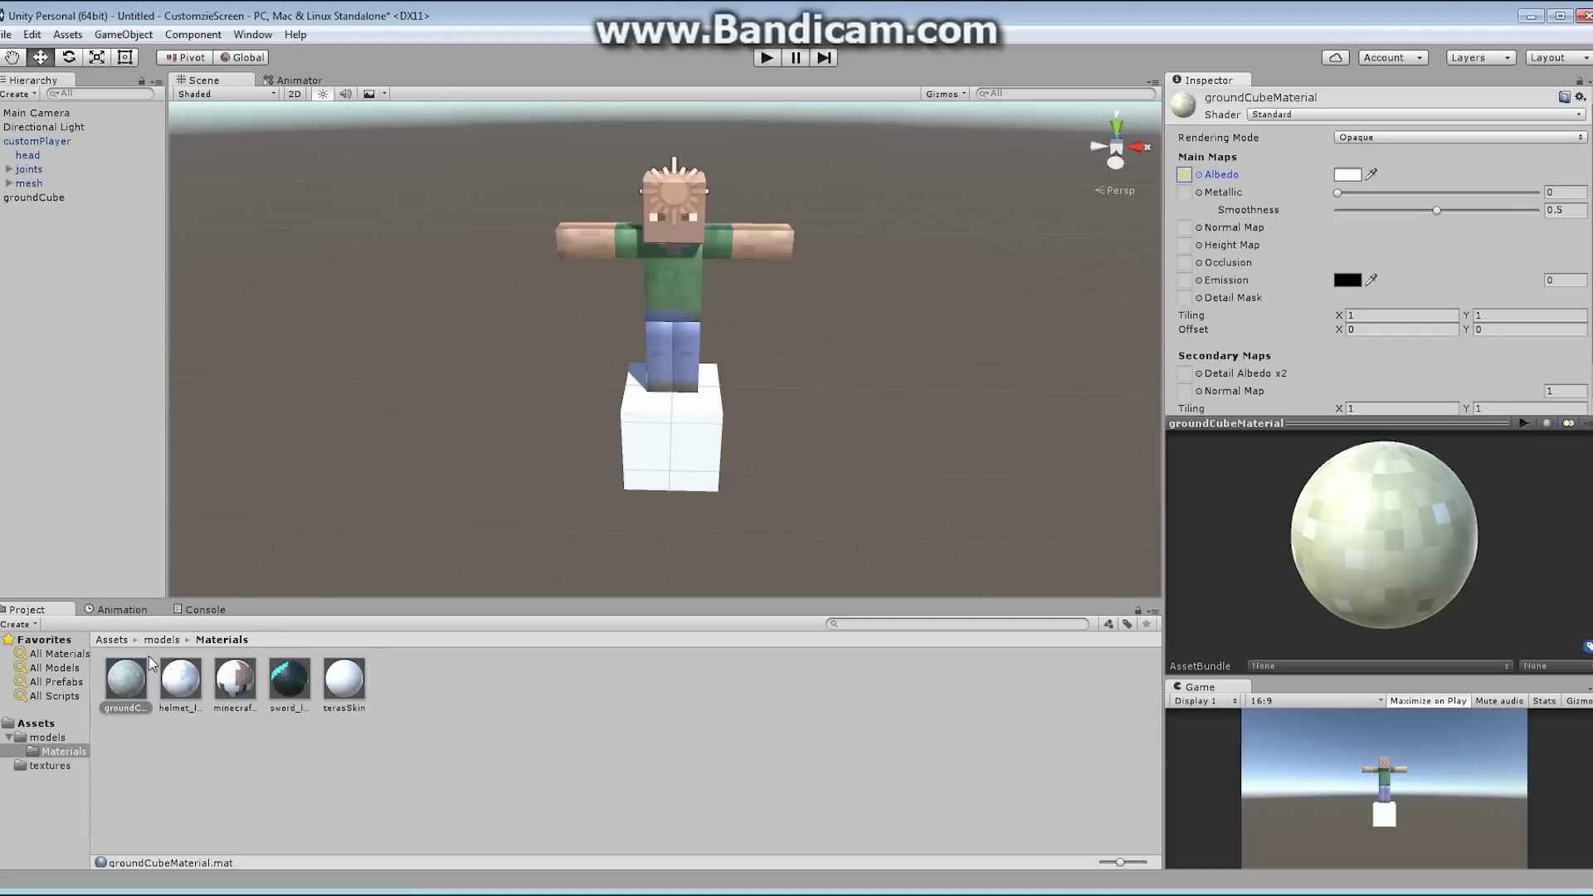
pyautogui.moveTo(135, 680); pyautogui.dragTo(655, 458)
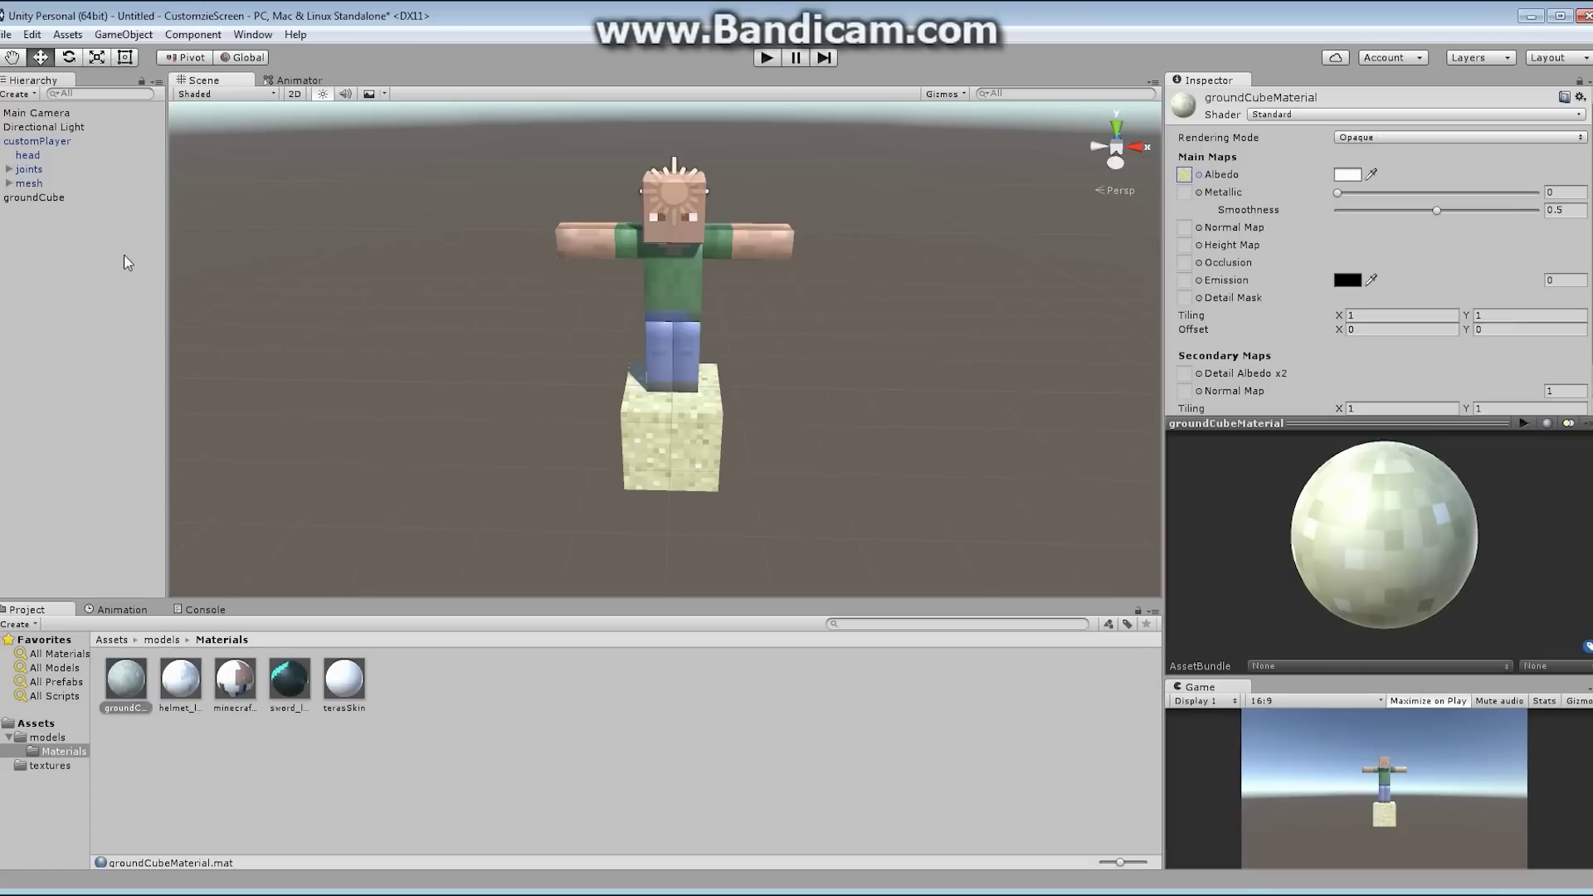
pyautogui.click(48, 201)
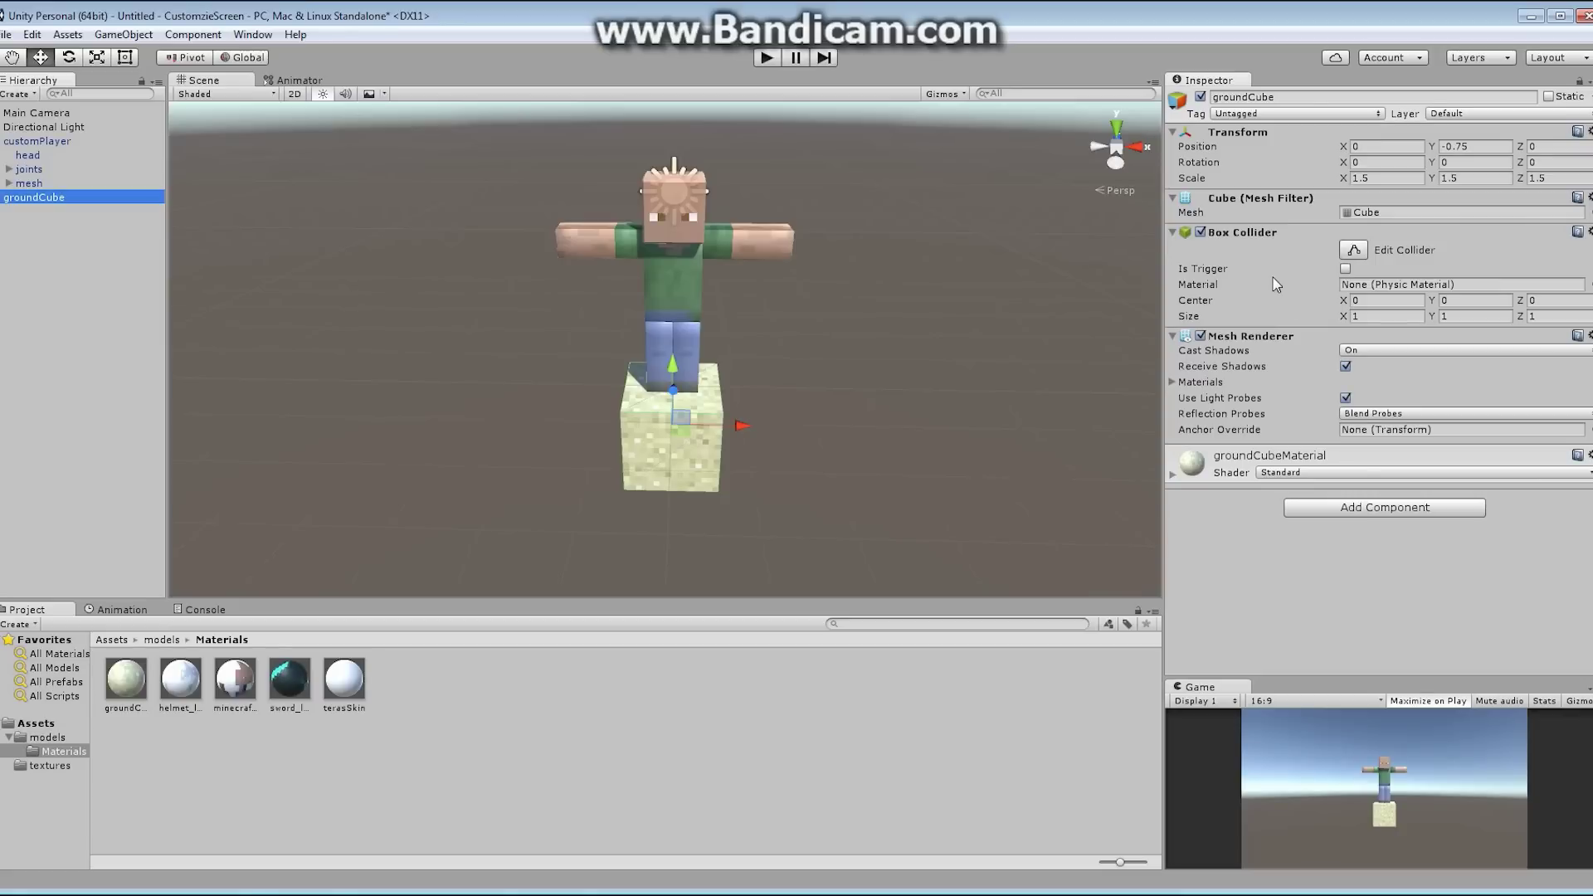
# - Run the scene in play mode to check the character standing on the sand-textured cube, and stop it again
pyautogui.keyDown('alt'); pyautogui.moveTo(748, 380); pyautogui.dragTo(797, 197); pyautogui.keyUp('alt')
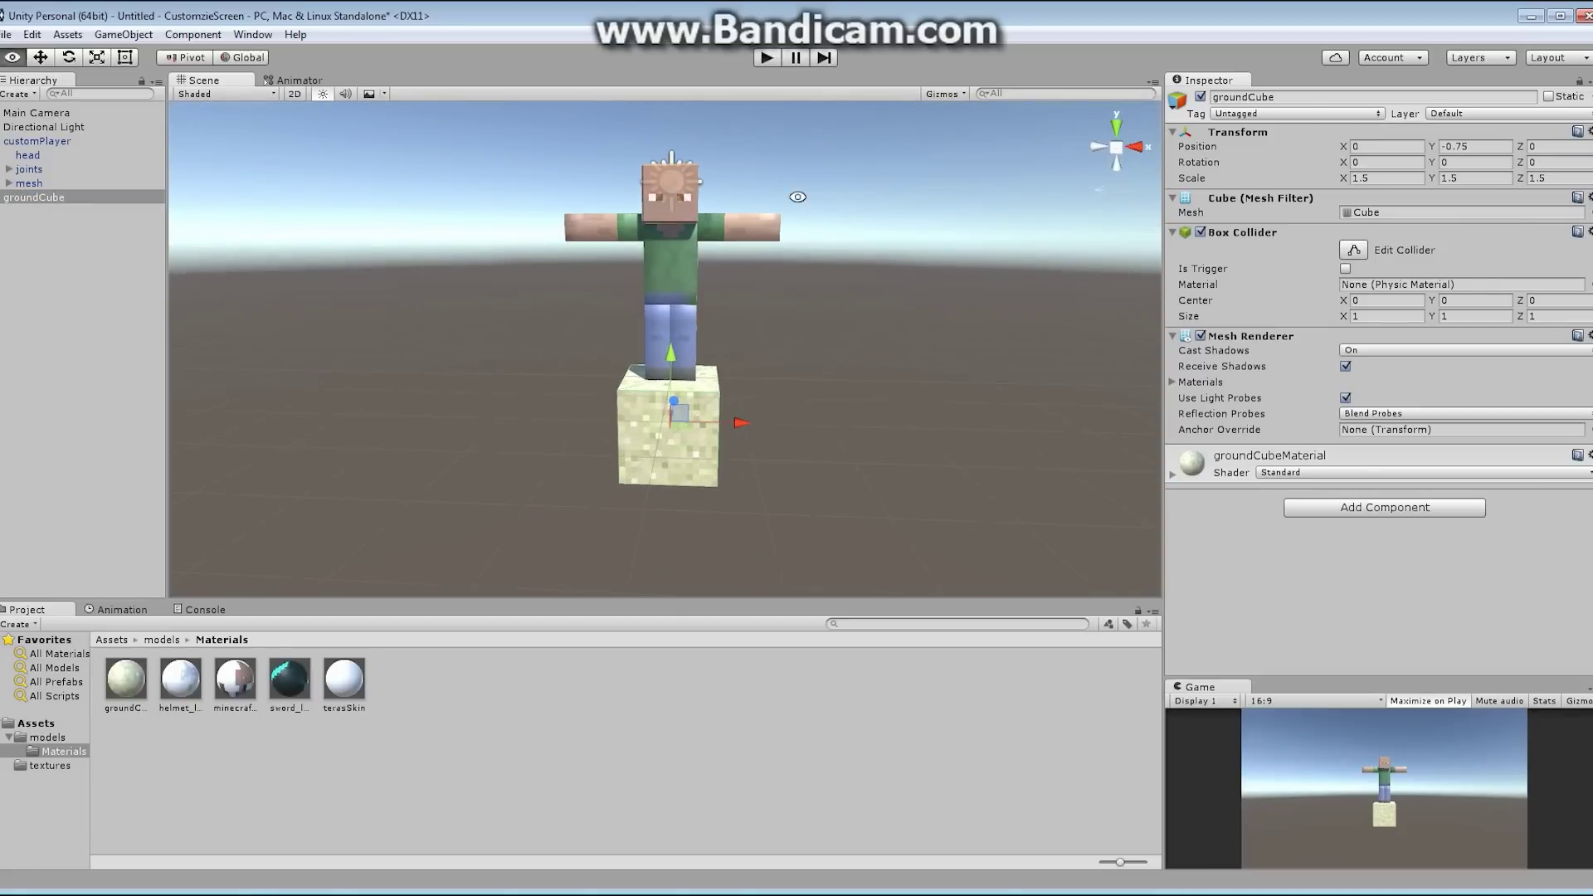
pyautogui.click(769, 58)
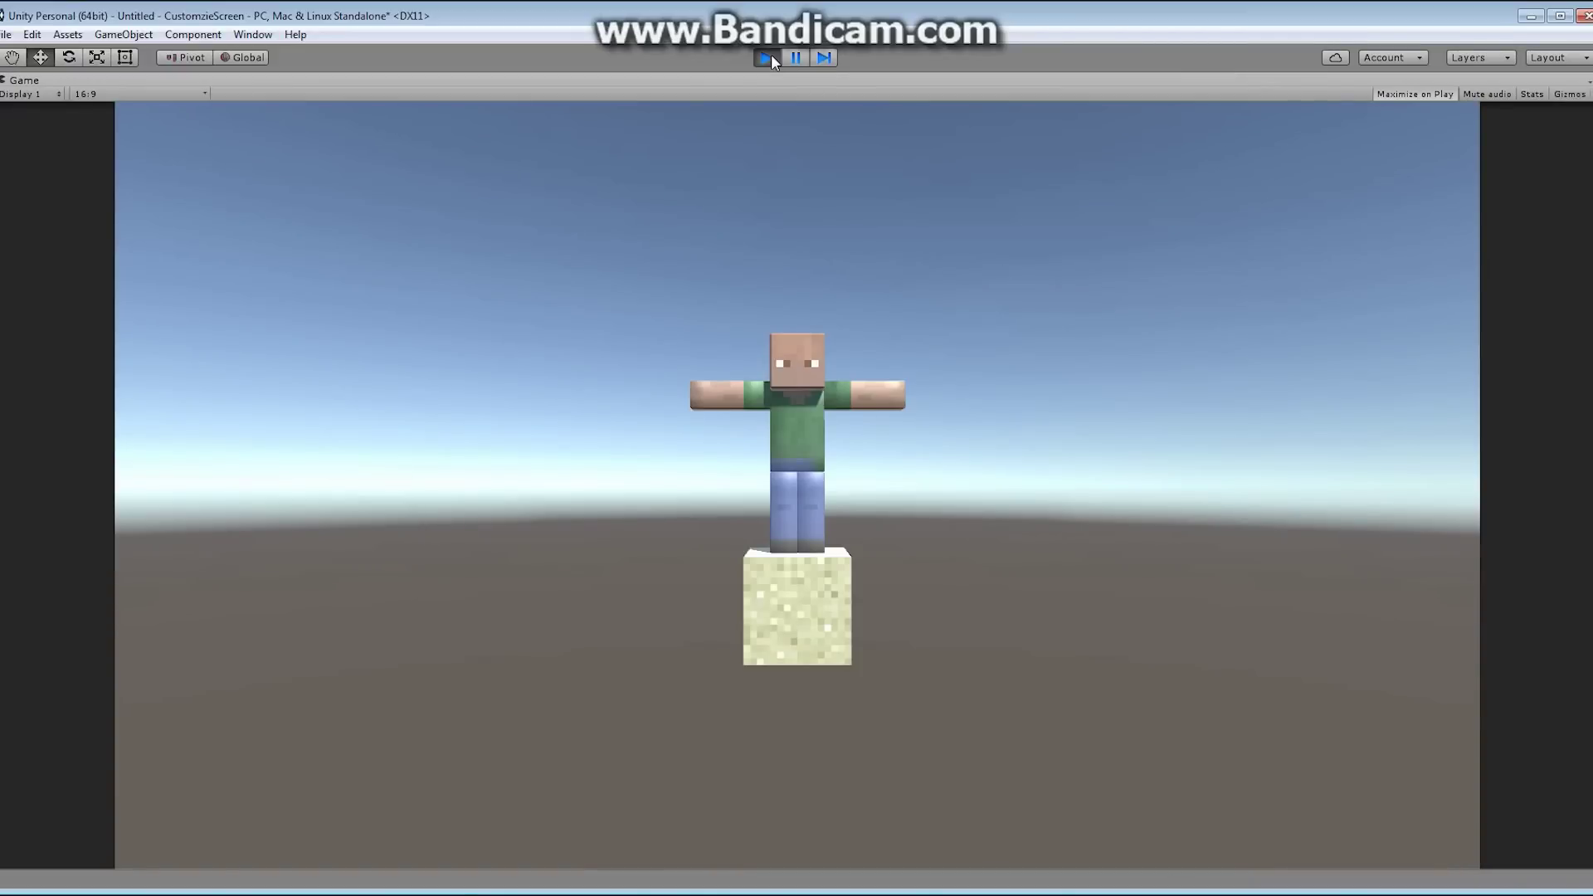
pyautogui.click(768, 57)
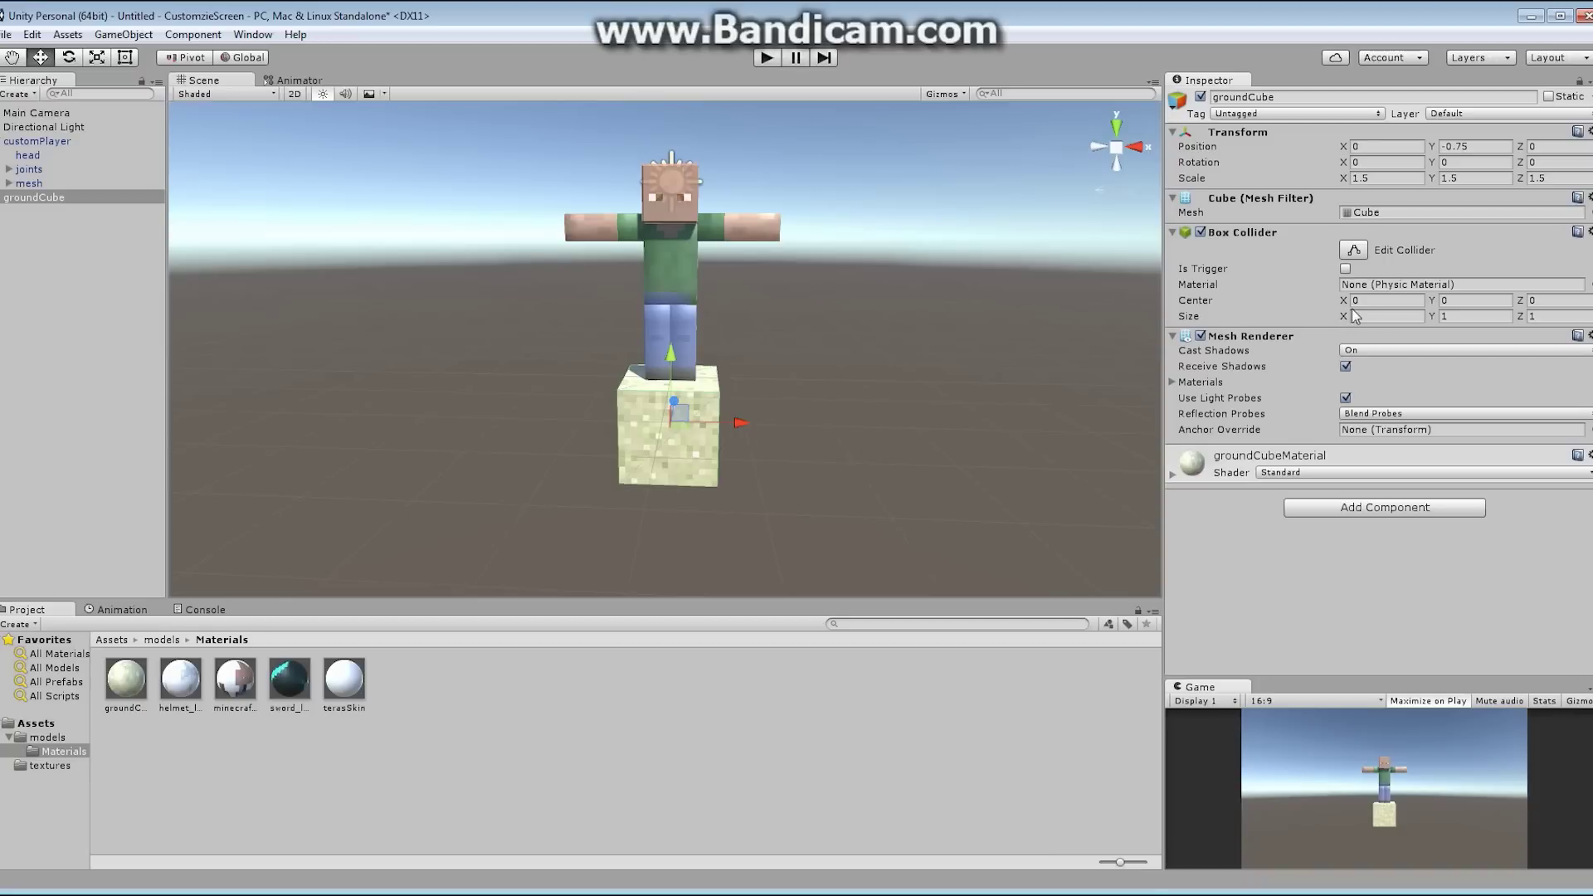
pyautogui.click(1380, 506)
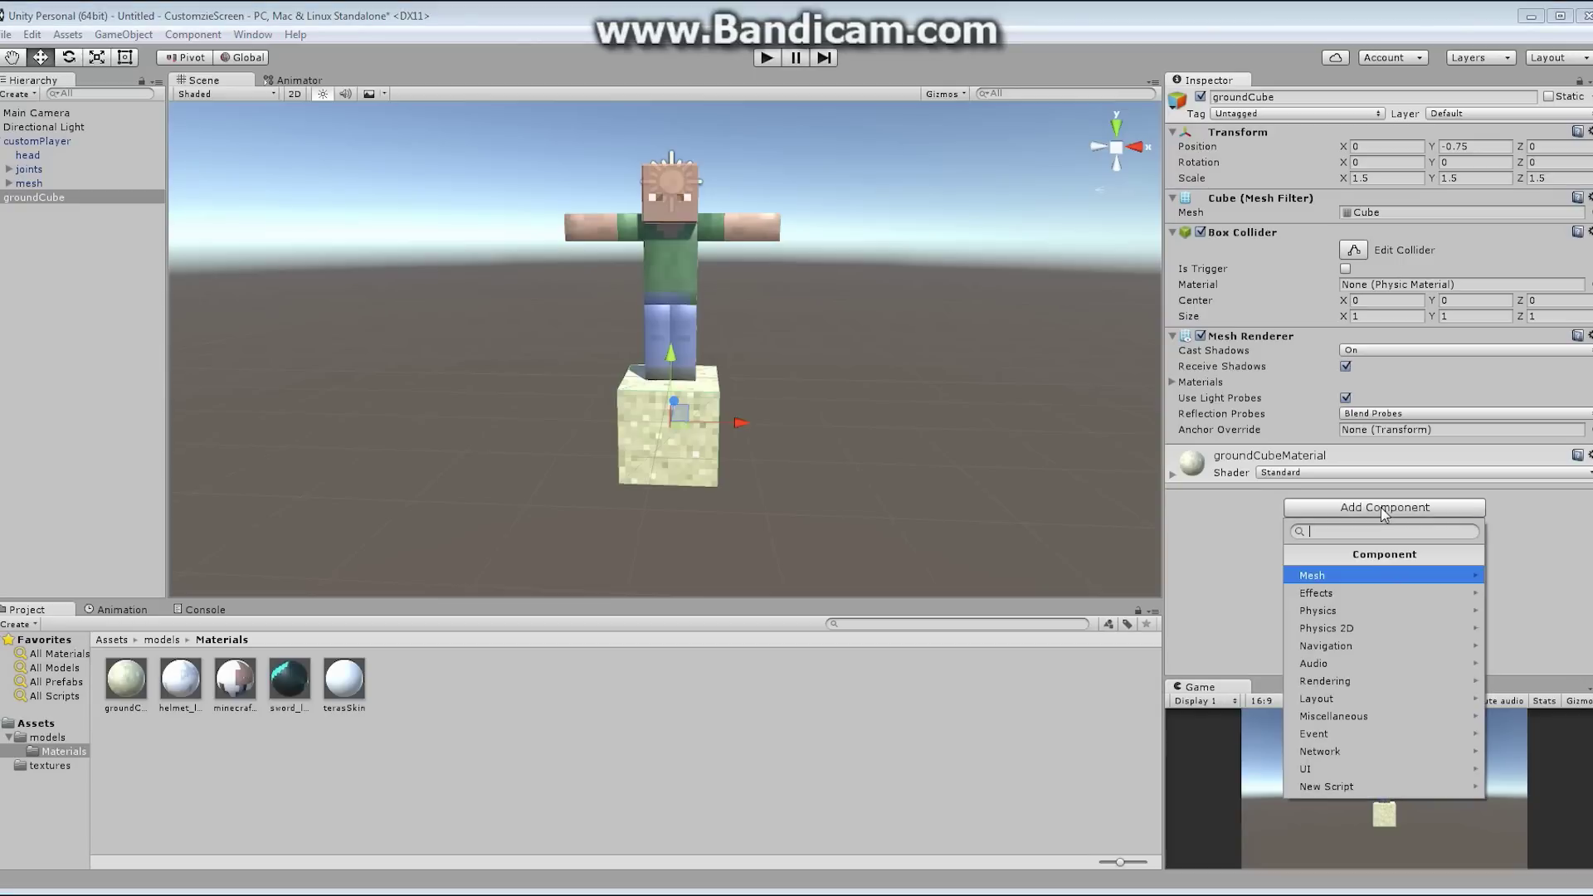
pyautogui.click(1340, 614)
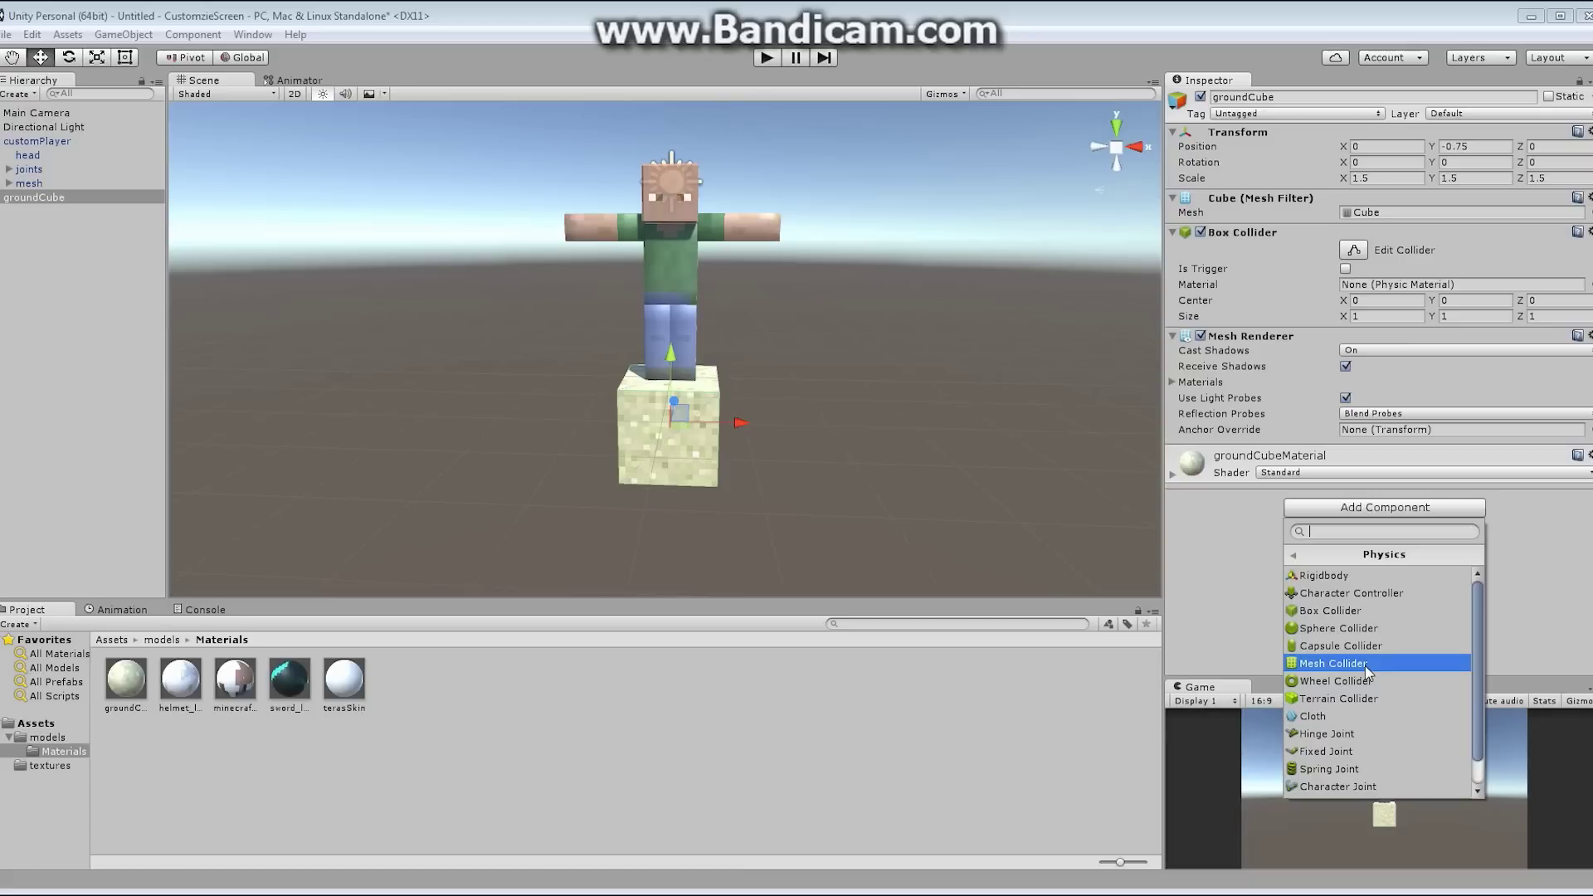
pyautogui.click(1203, 563)
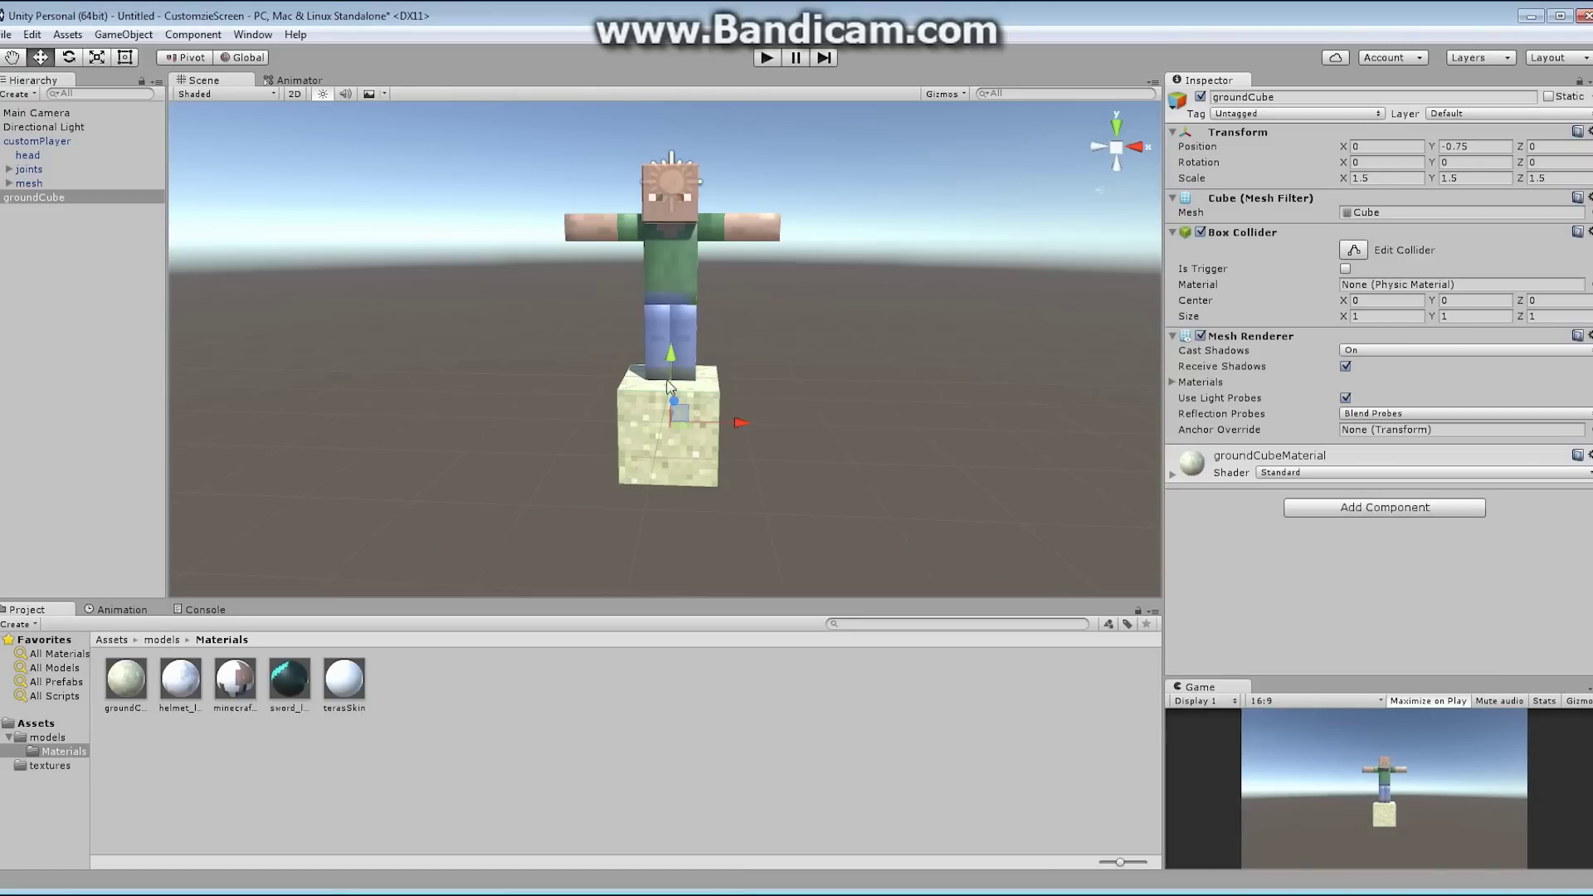
pyautogui.click(138, 37)
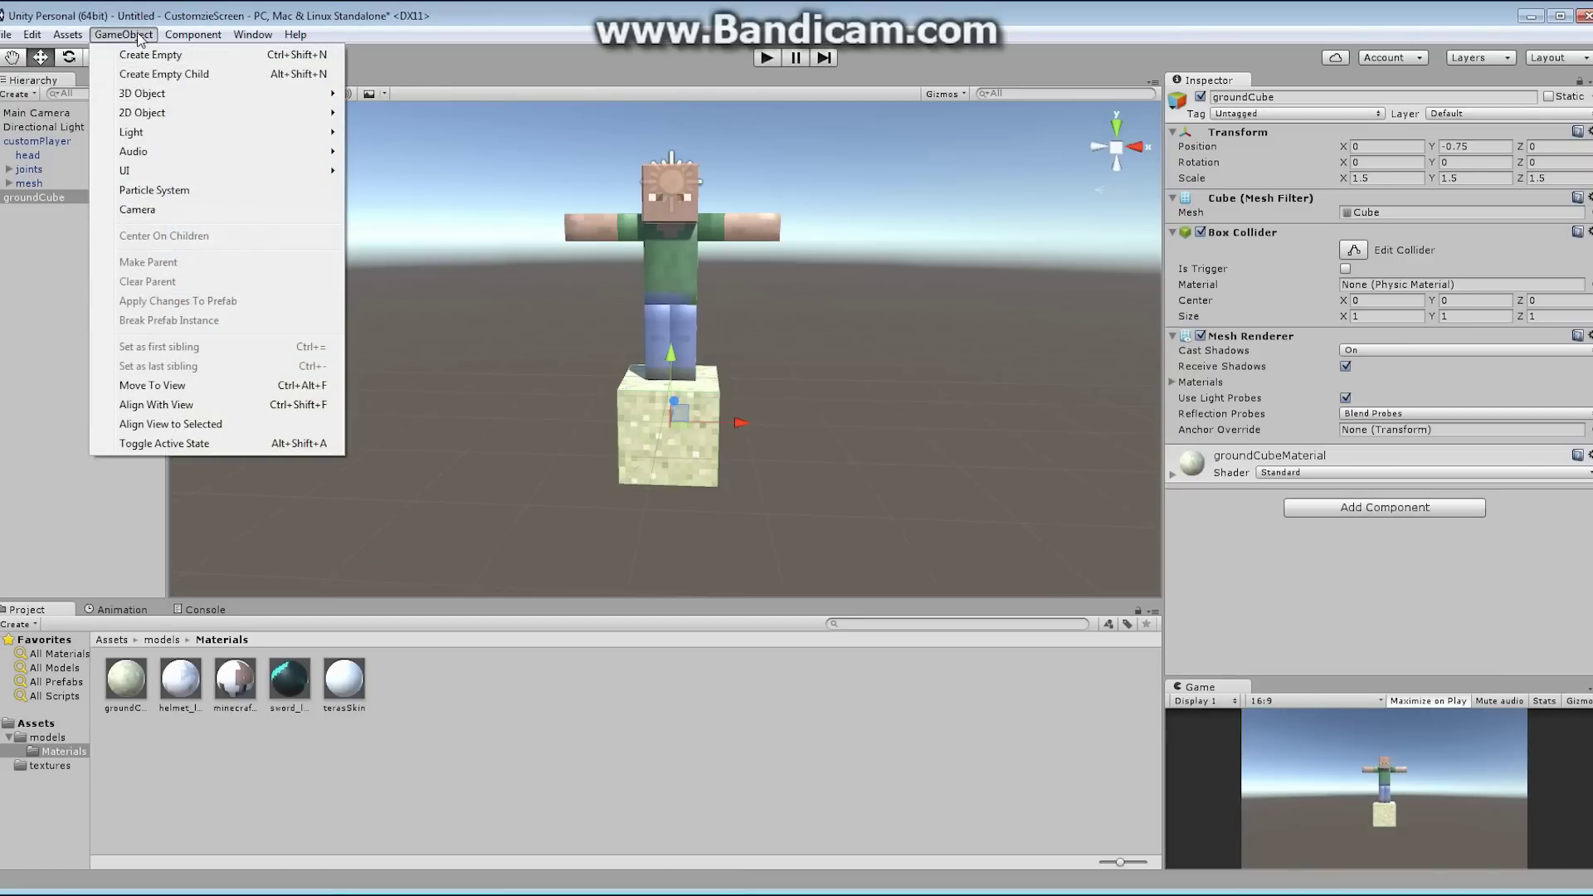
pyautogui.moveTo(193, 35)
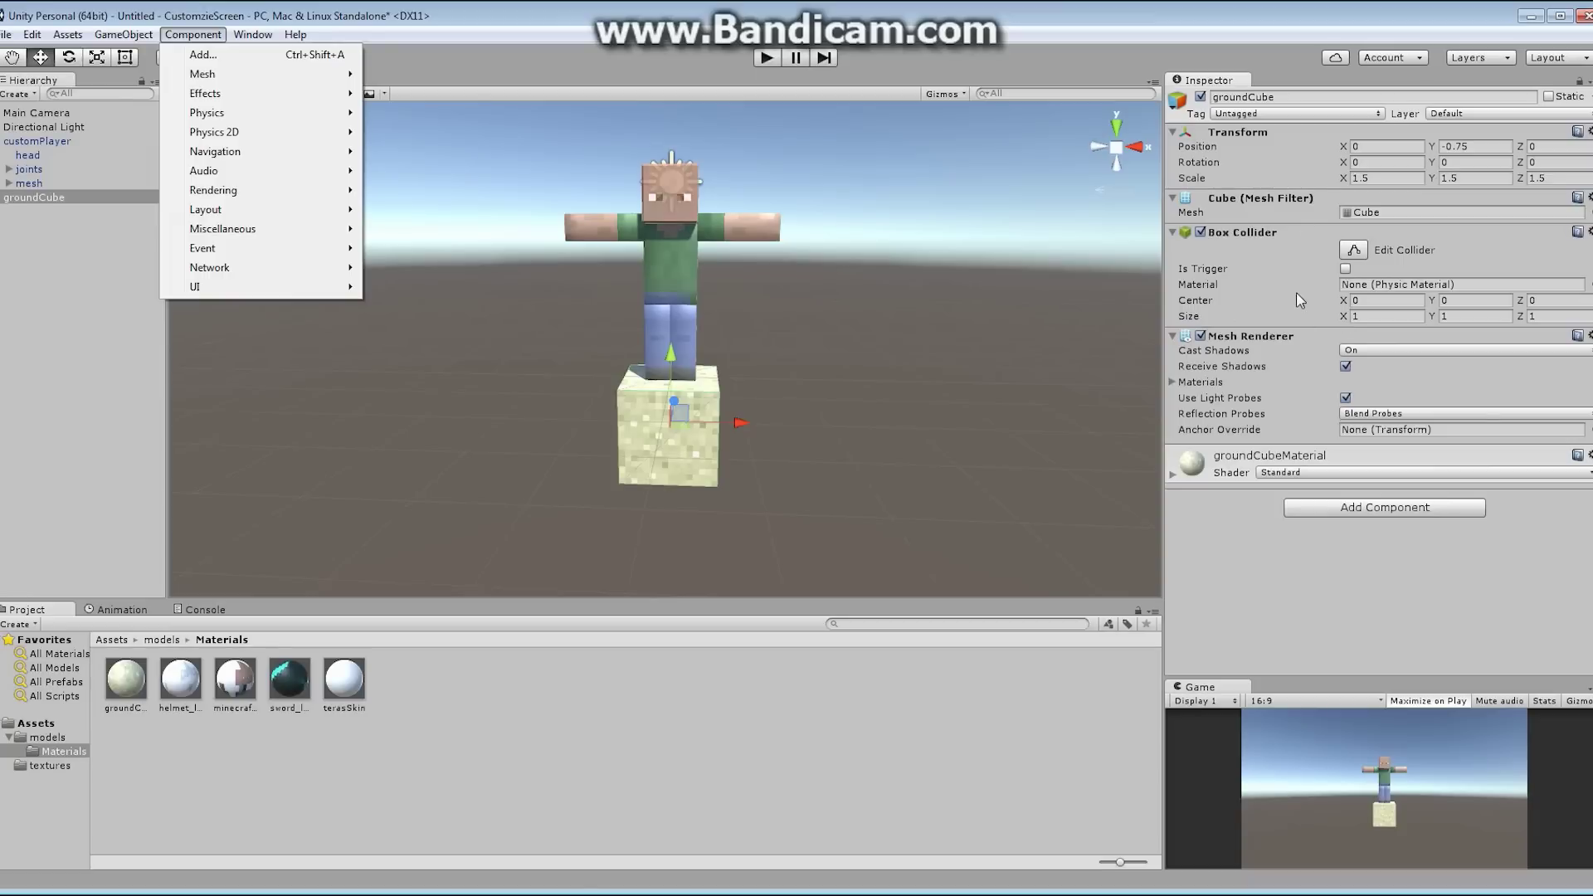
pyautogui.click(619, 59)
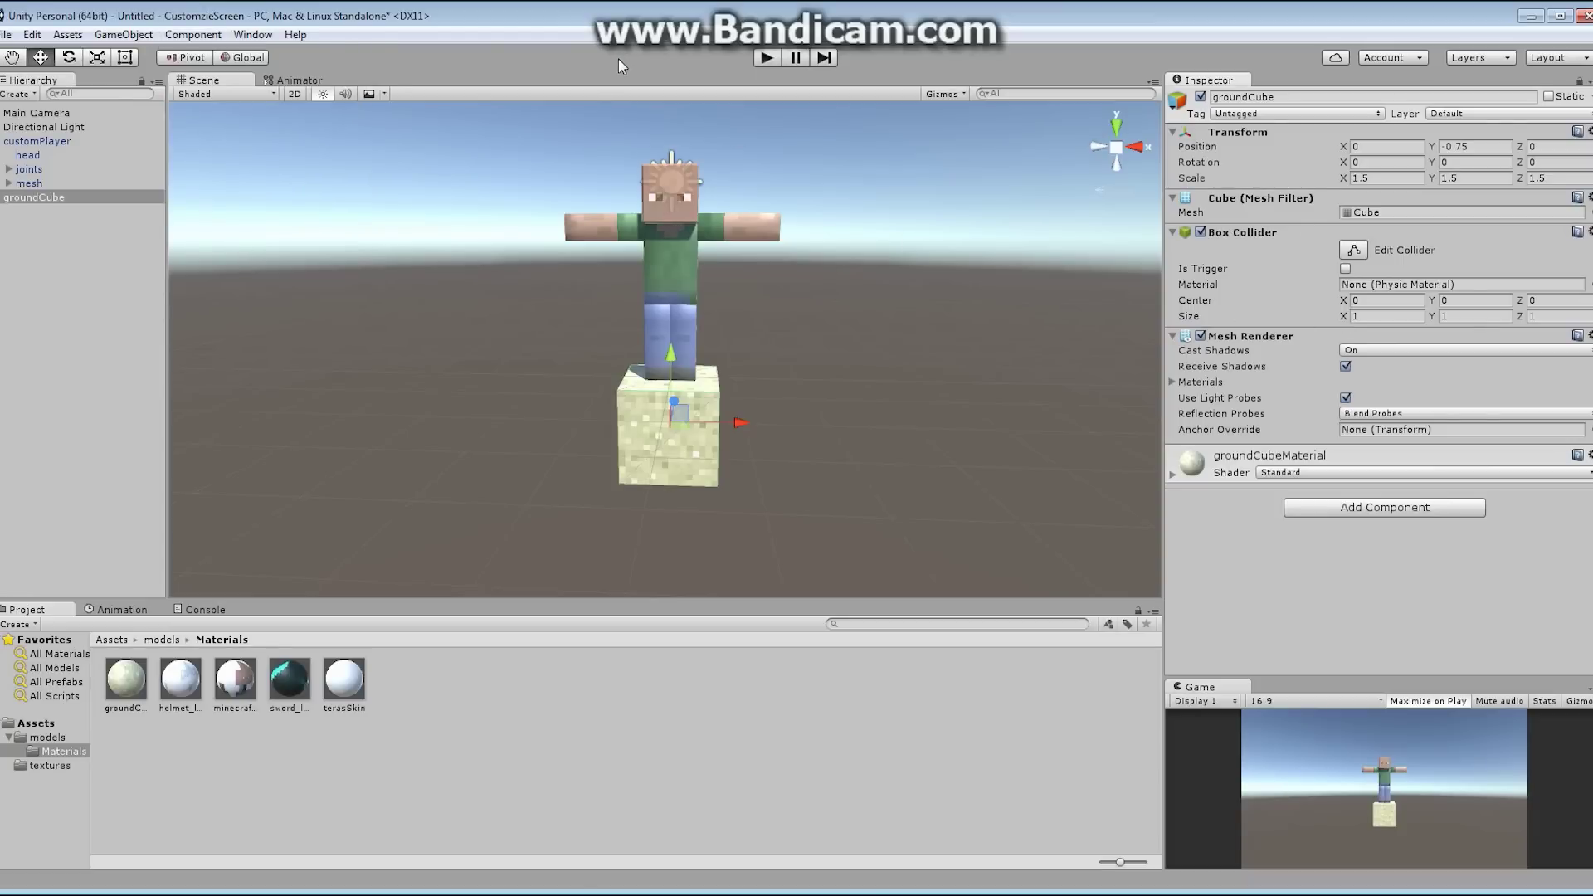
pyautogui.scroll(-3, 672, 331)
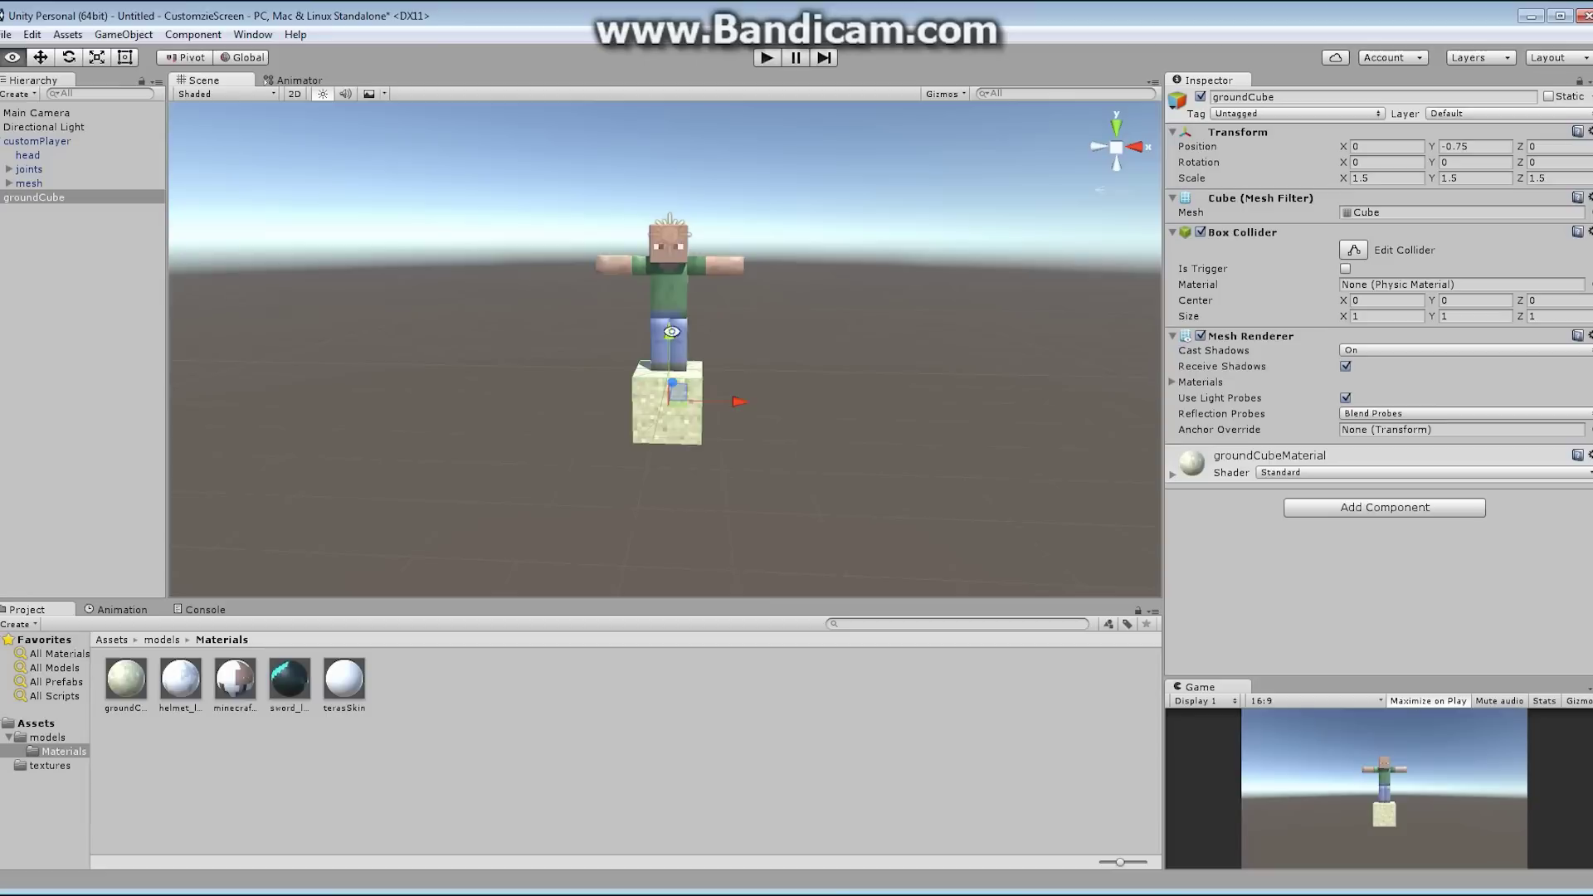
pyautogui.keyDown('alt'); pyautogui.moveTo(671, 331); pyautogui.dragTo(956, 318); pyautogui.keyUp('alt')
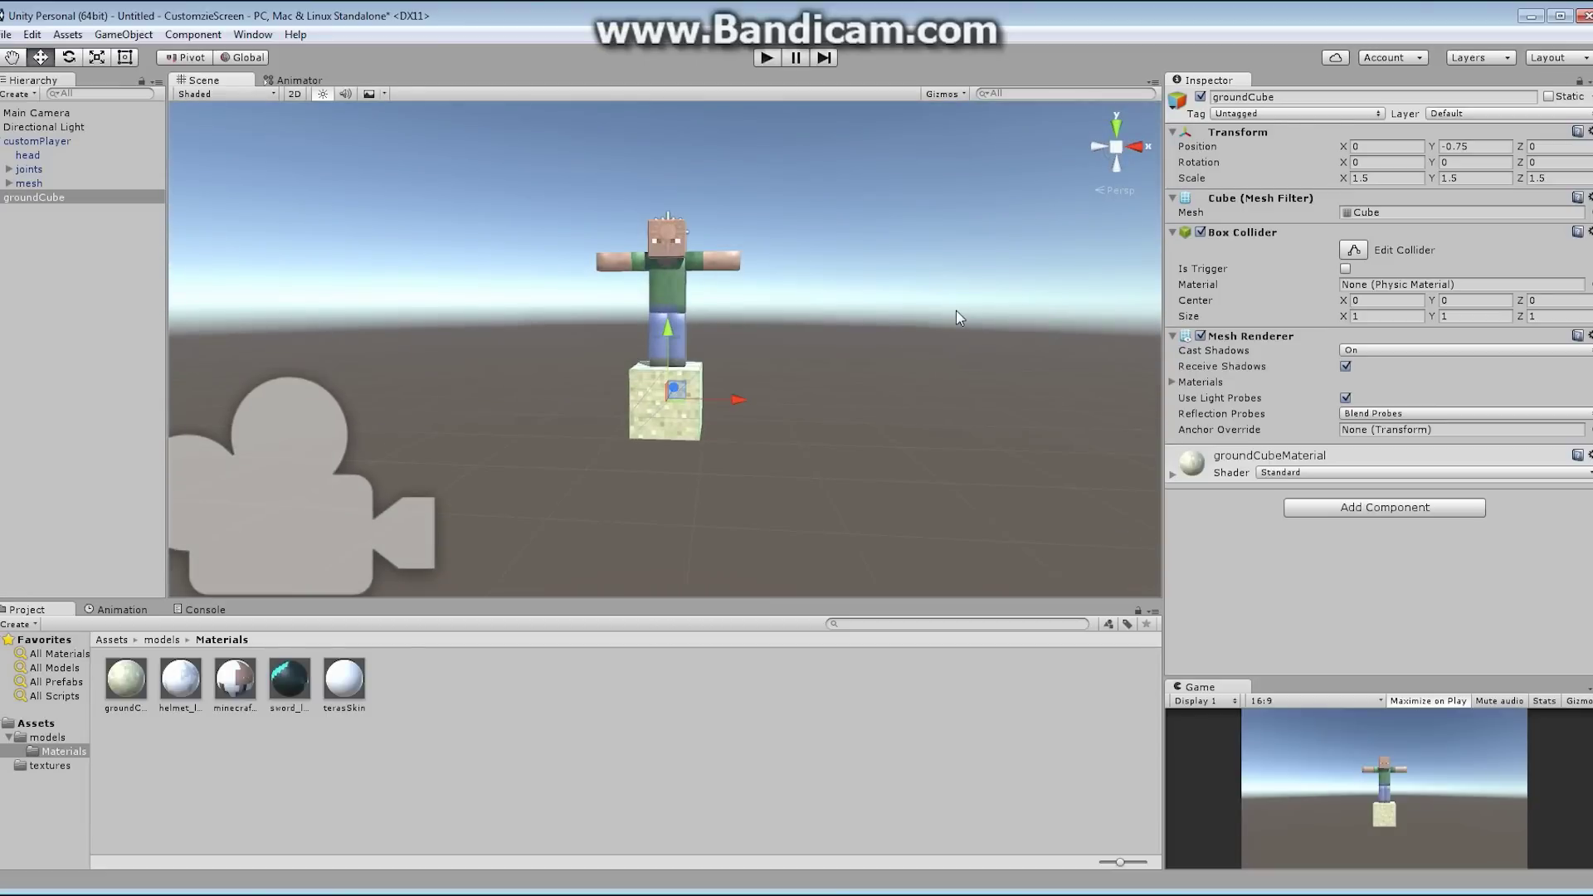